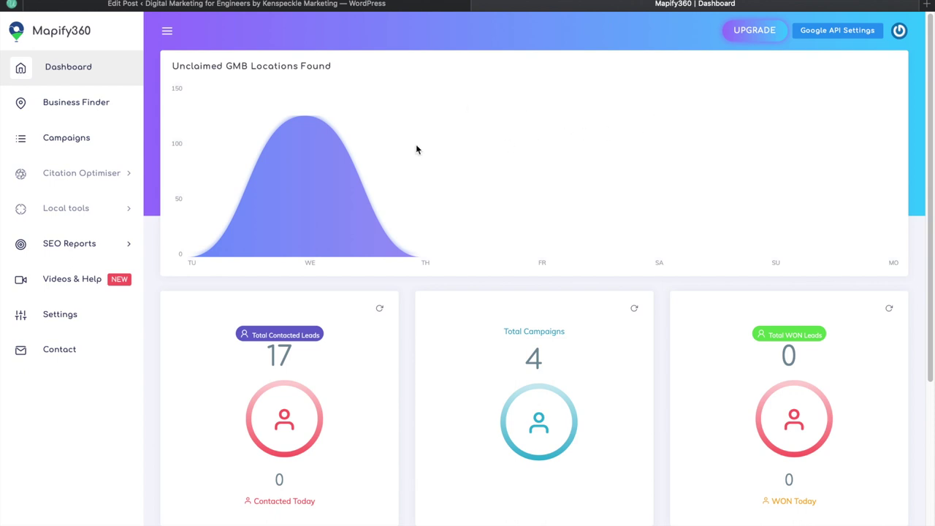
Scroll the training and bonus downloads page to locate Bonus #4.
drag(209, 65, 351, 65)
click(352, 65)
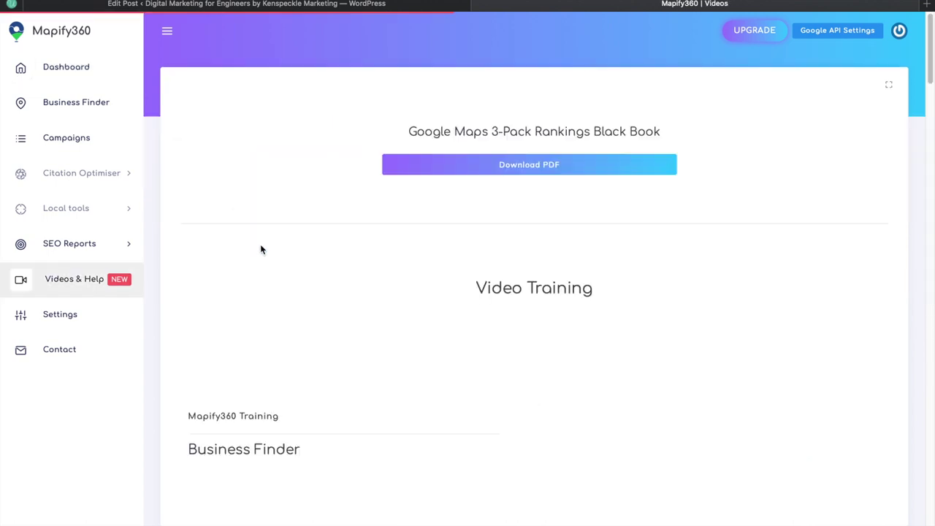
scroll(612, 265, down, 10)
scroll(612, 266, down, 3)
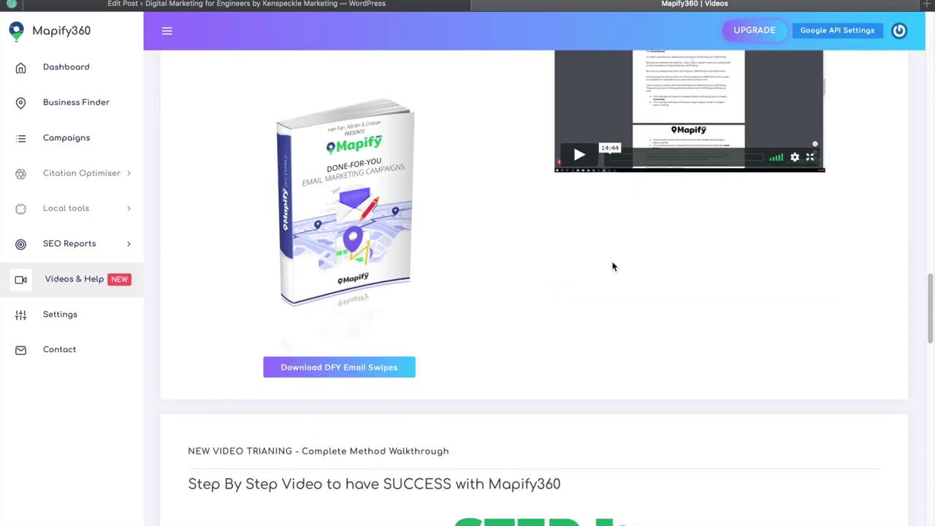
scroll(612, 266, up, 6)
scroll(612, 266, up, 3)
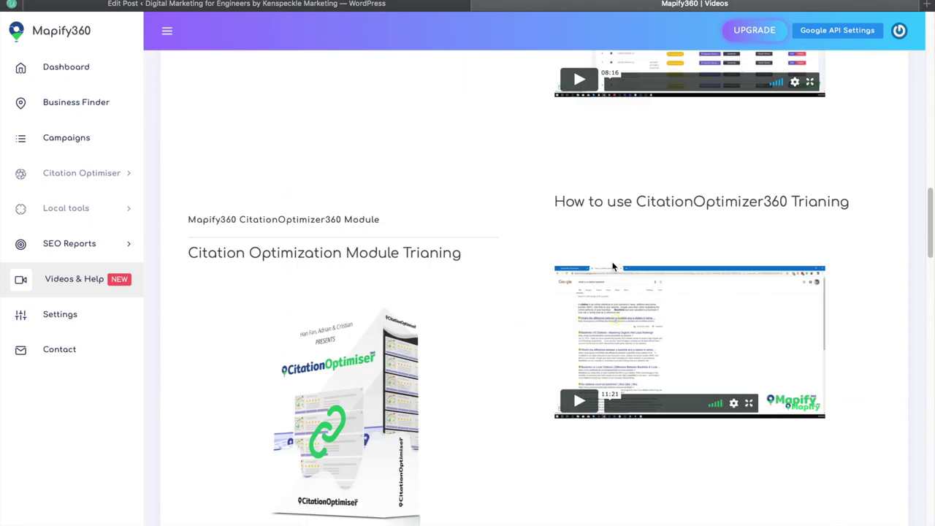
scroll(612, 266, down, 4)
scroll(612, 266, up, 13)
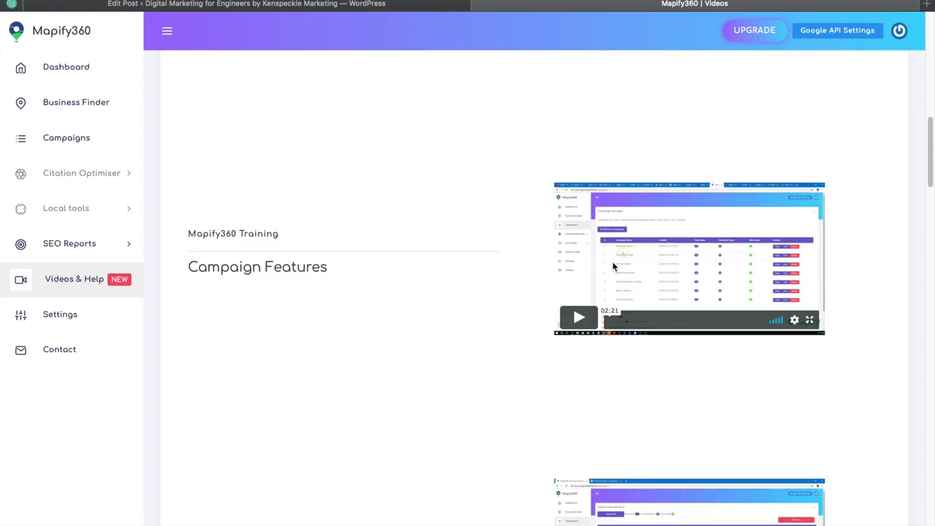
scroll(612, 266, down, 13)
scroll(613, 266, down, 15)
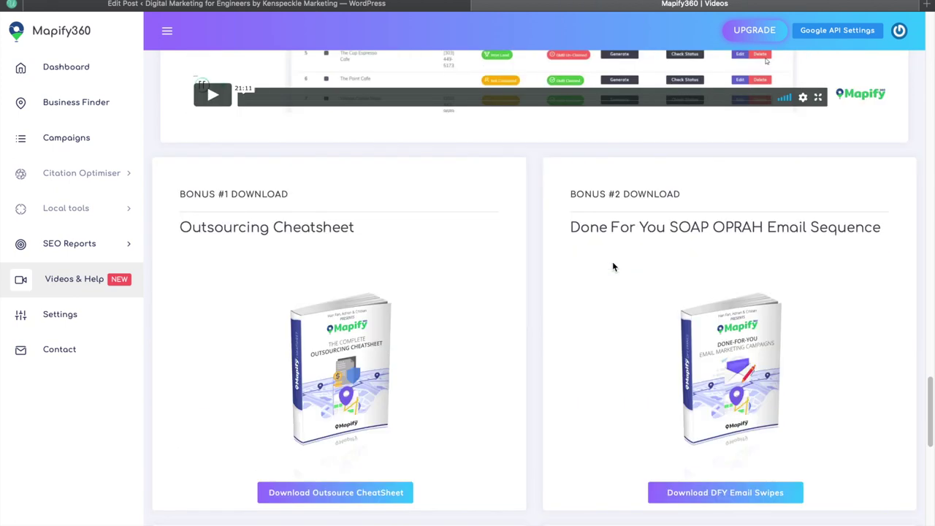
scroll(613, 267, down, 4)
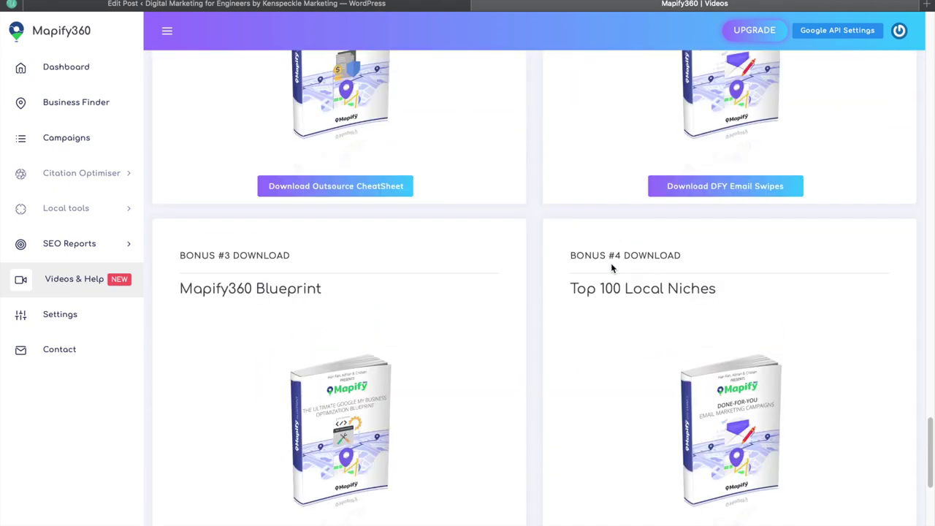
Open the Top 100 Local Niches report PDF via Download DFY Email Swipes.
drag(588, 219, 728, 218)
click(728, 224)
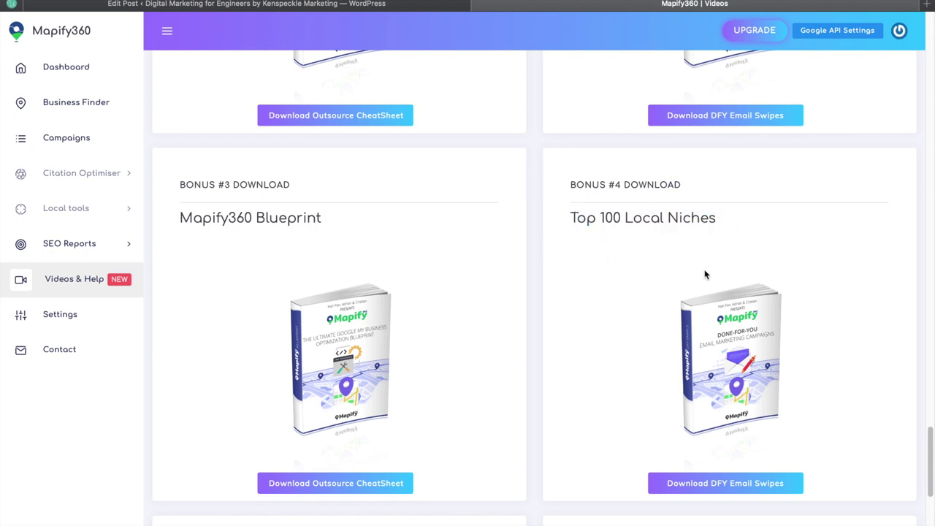
scroll(692, 457, down, 2)
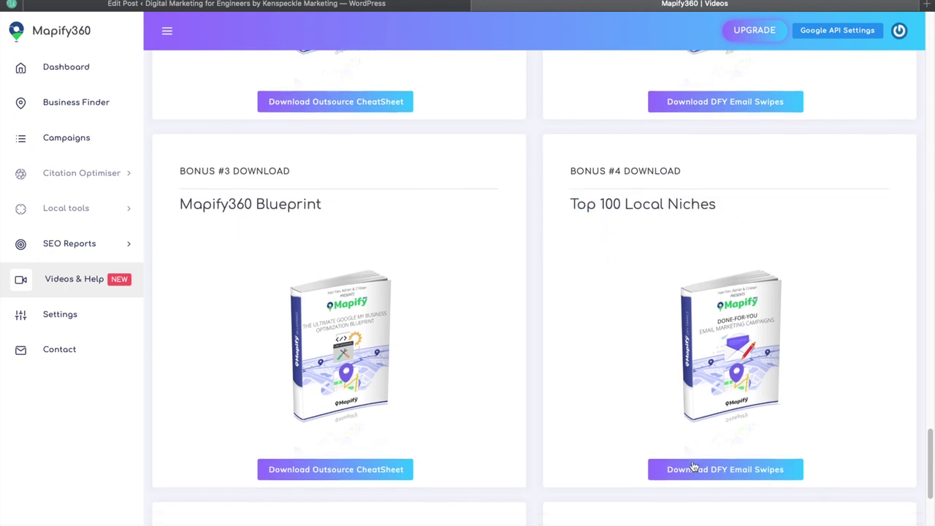
scroll(706, 460, up, 1)
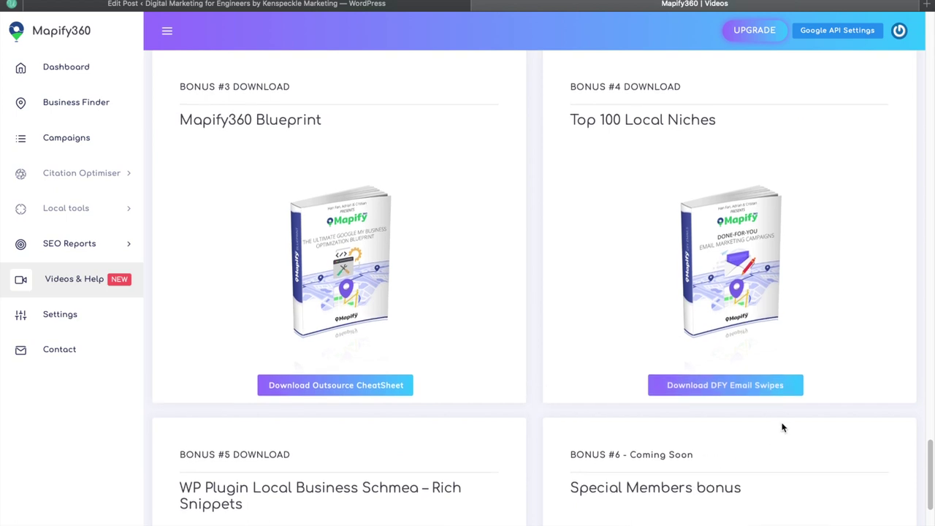
click(741, 390)
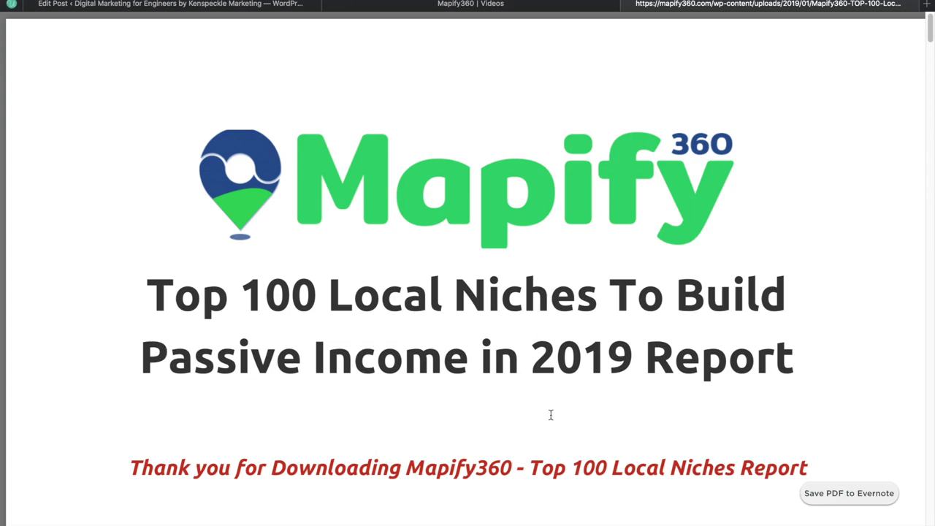
Scroll through the Top 100 Profitable Local Niches list, reviewing the roofing niches.
scroll(588, 402, down, 10)
scroll(584, 409, down, 12)
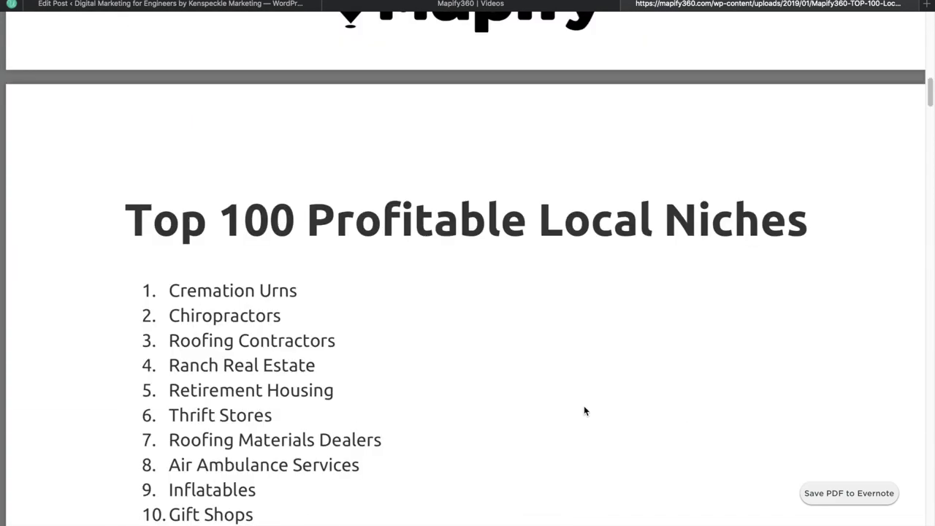
scroll(584, 405, down, 4)
scroll(584, 405, up, 7)
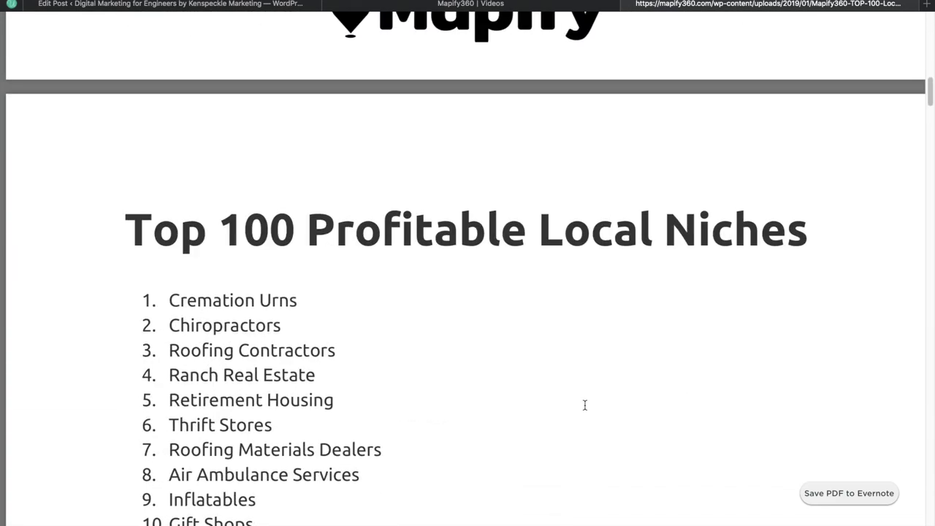
scroll(584, 405, down, 5)
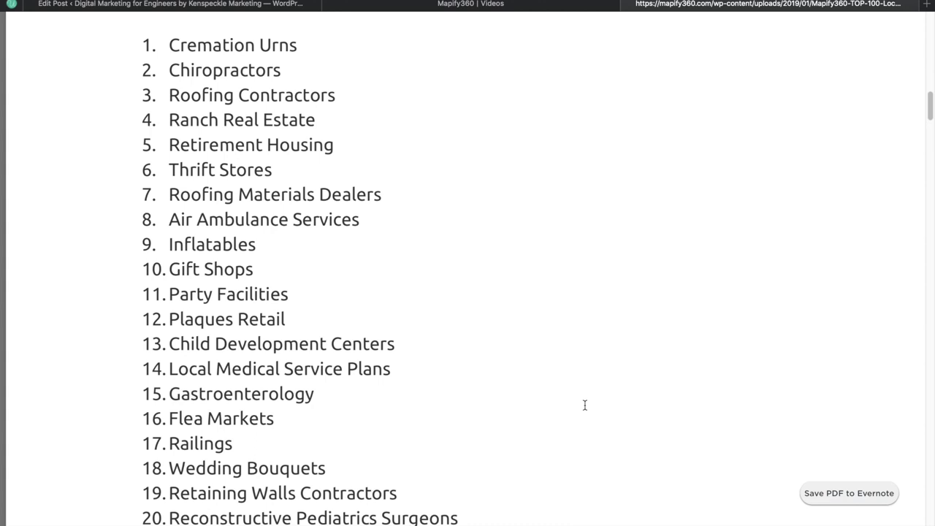
scroll(582, 404, up, 5)
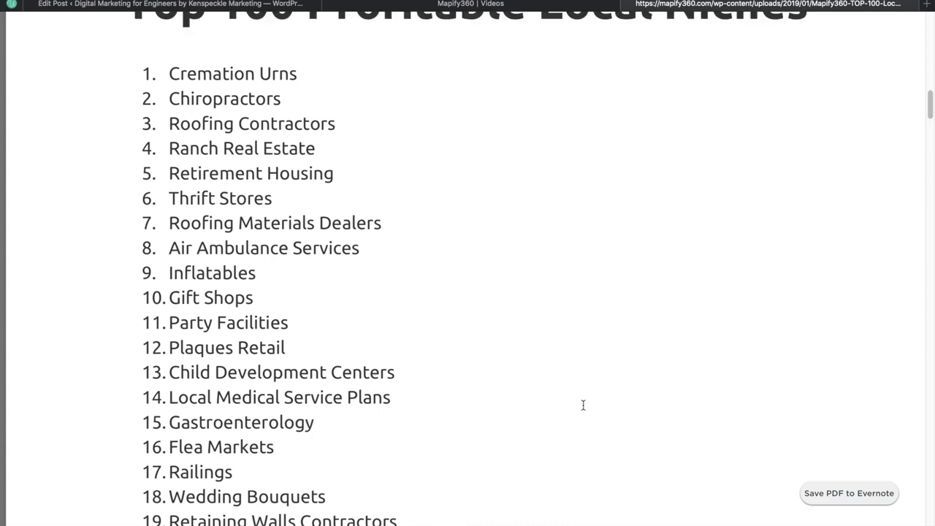
scroll(583, 405, down, 3)
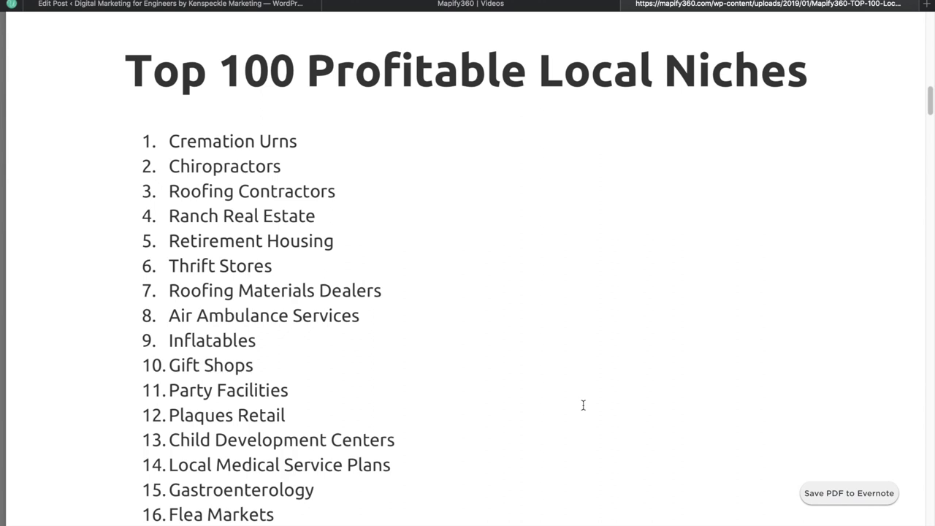
drag(336, 190, 152, 194)
click(154, 196)
scroll(399, 232, down, 1)
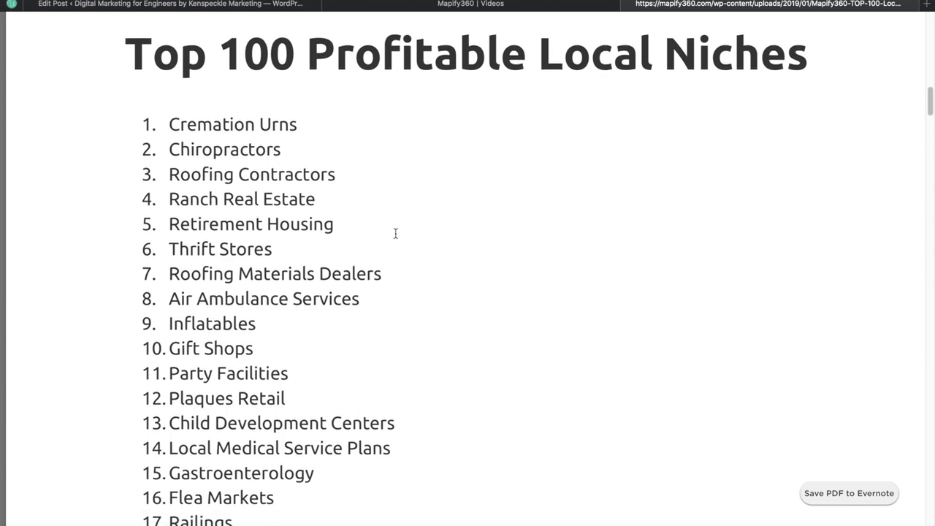
scroll(351, 270, down, 5)
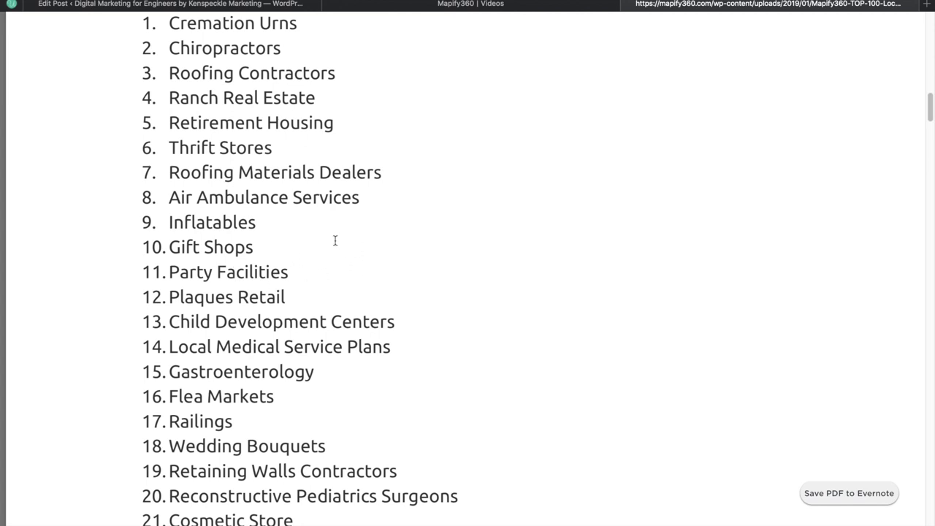
scroll(373, 243, up, 3)
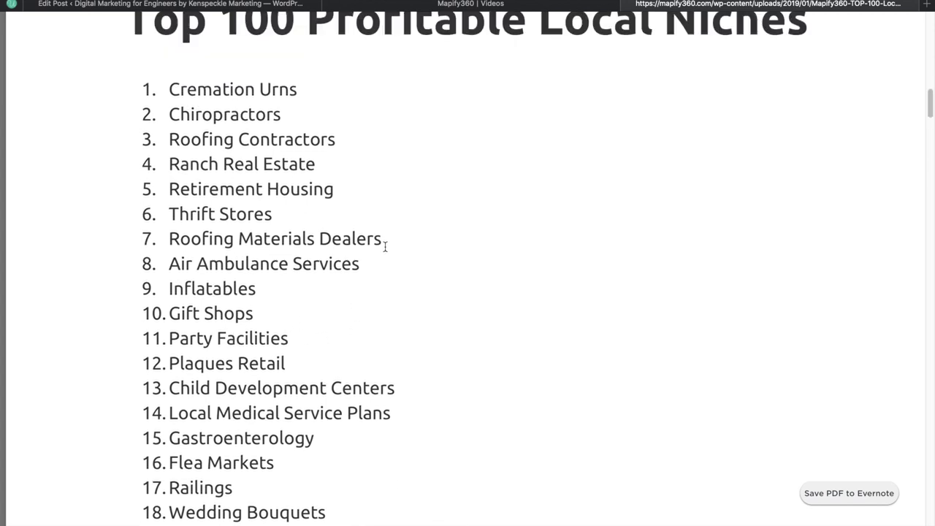
drag(384, 241, 167, 242)
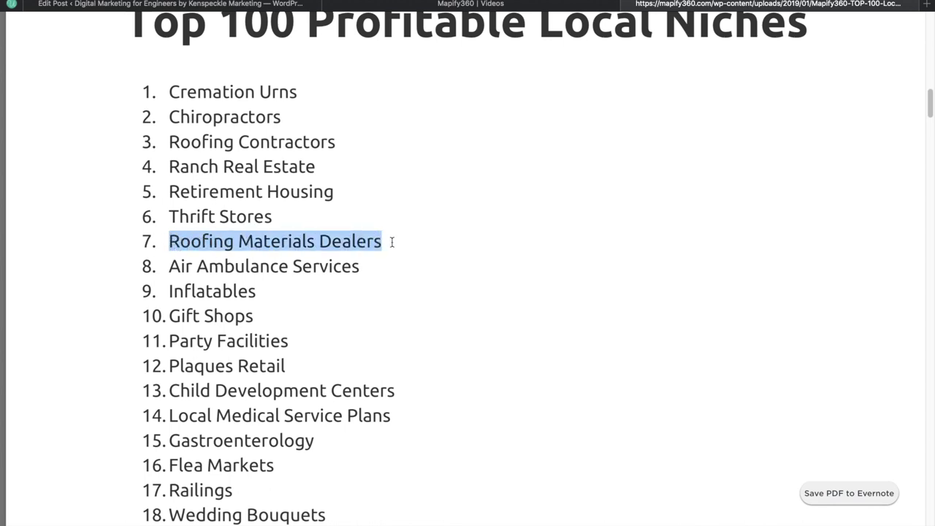
click(314, 191)
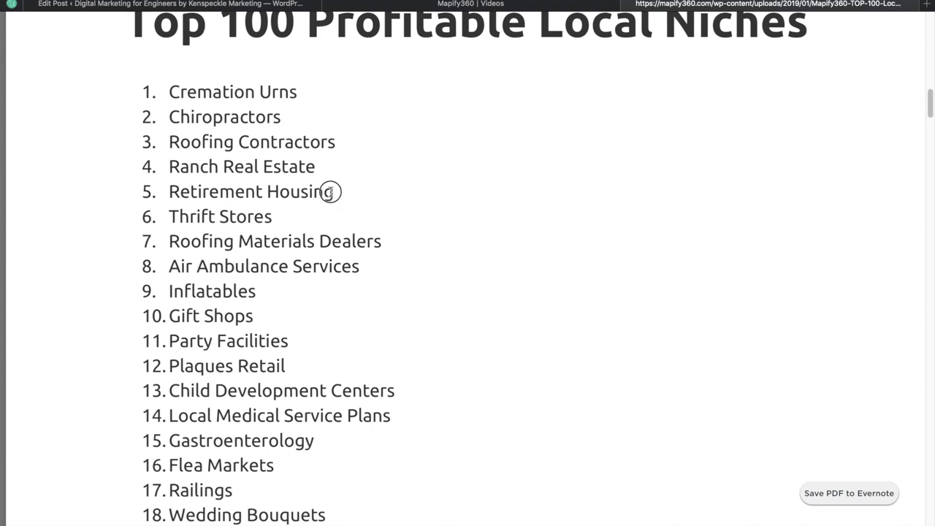
Select 'Retirement Housing' in the list and copy it to the clipboard.
drag(334, 191, 171, 192)
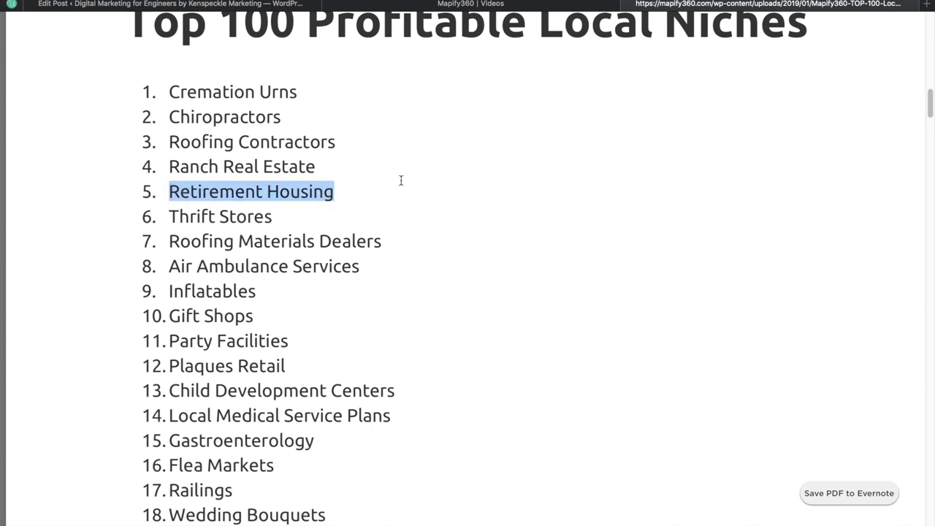
click(373, 187)
drag(336, 192, 166, 191)
right_click(209, 188)
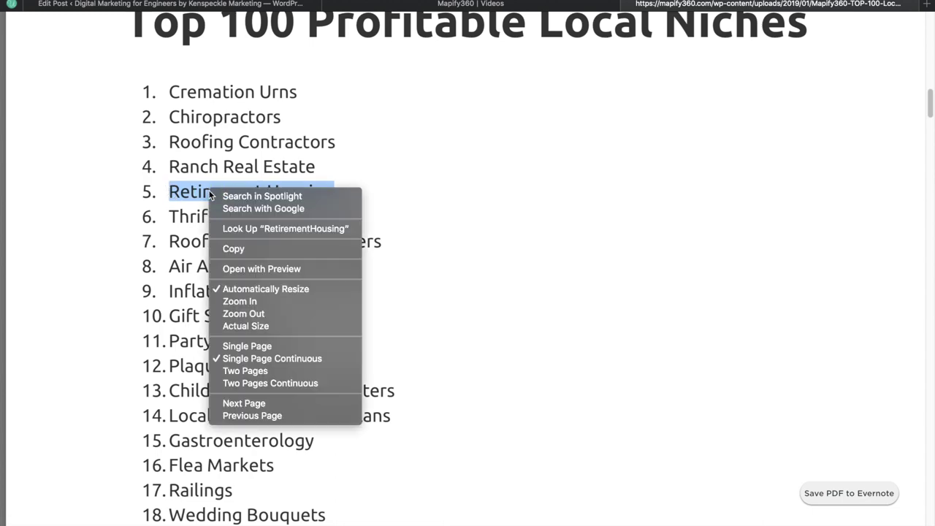
click(234, 249)
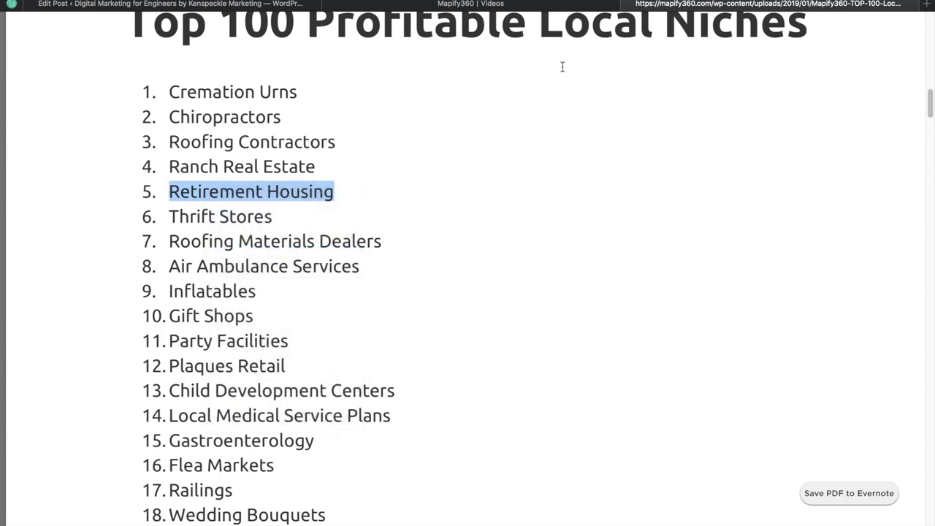
In Mapify360's business search, set status to Unclaimed and paste Retirement Housing as the niche.
click(476, 6)
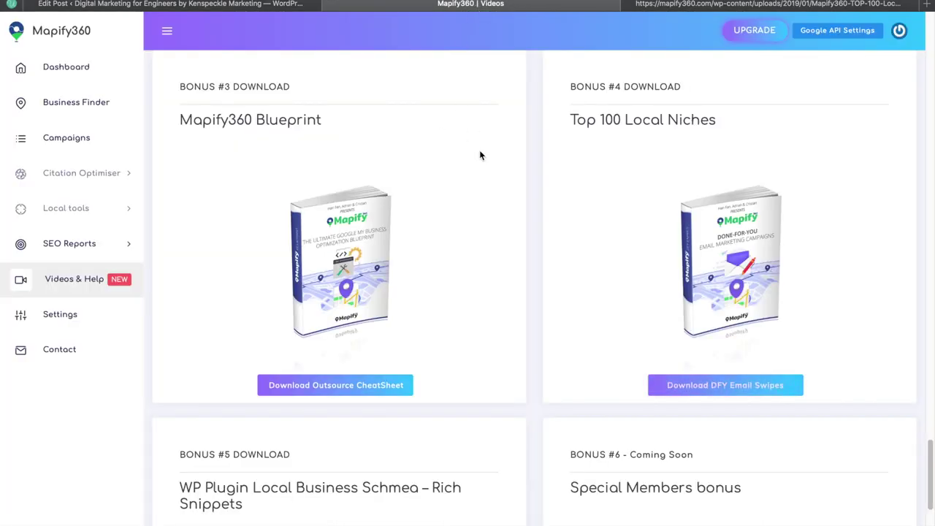
scroll(470, 136, up, 15)
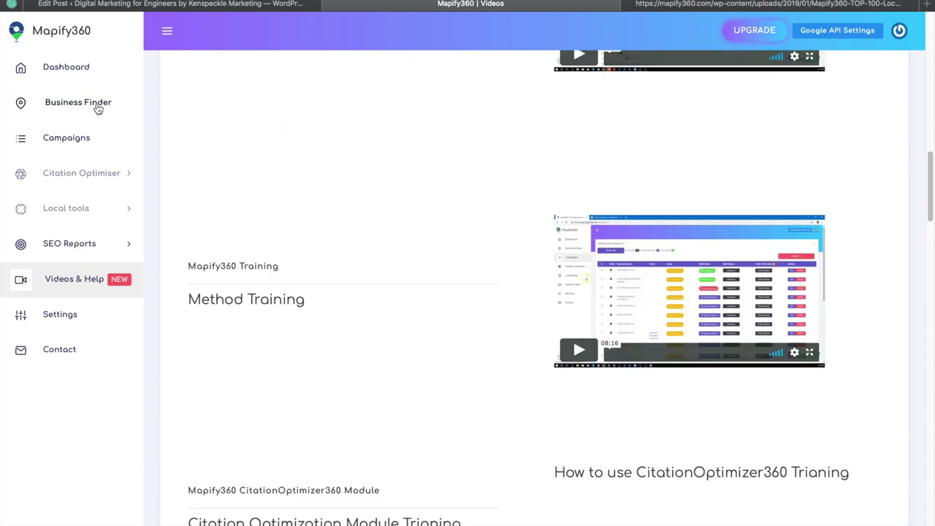
click(97, 106)
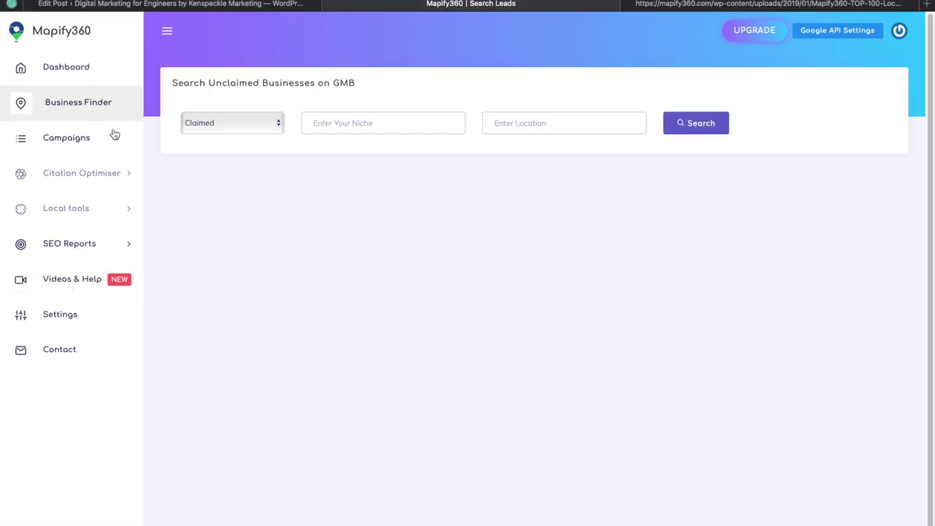
click(267, 126)
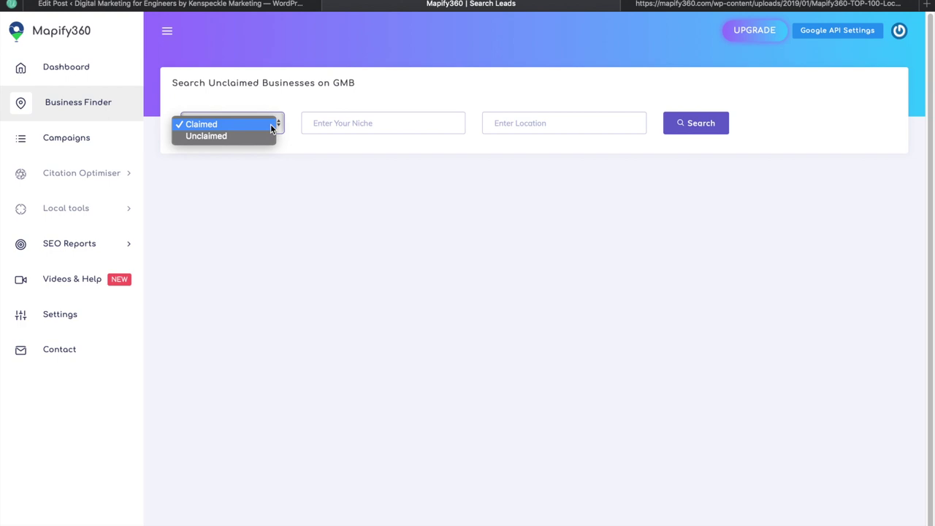
click(224, 138)
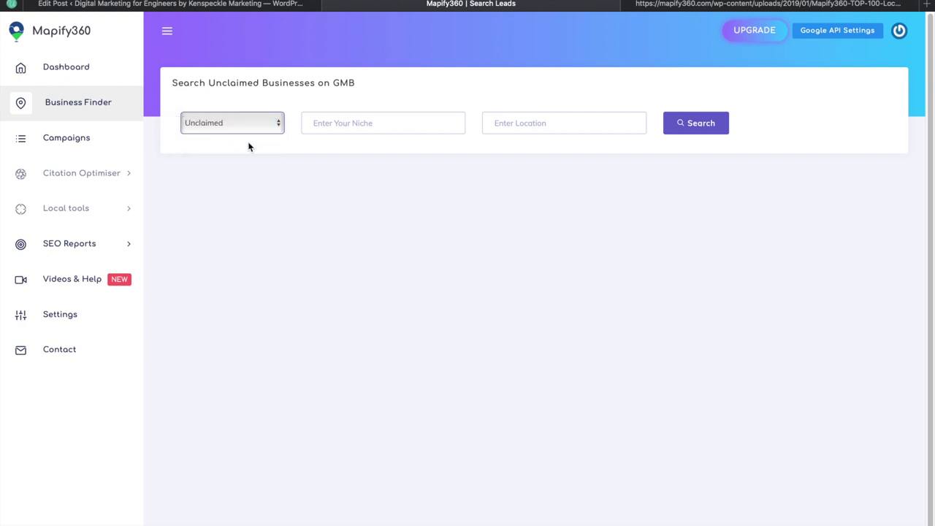
right_click(327, 123)
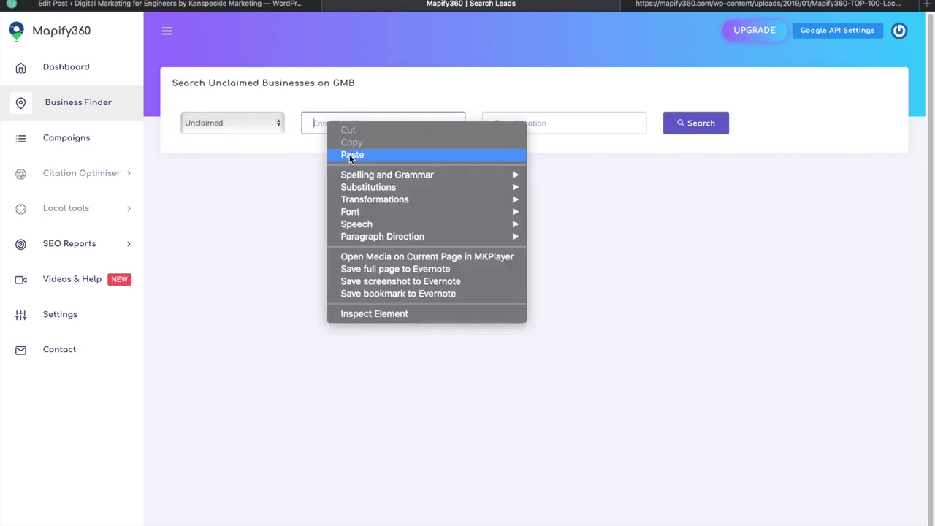
click(351, 155)
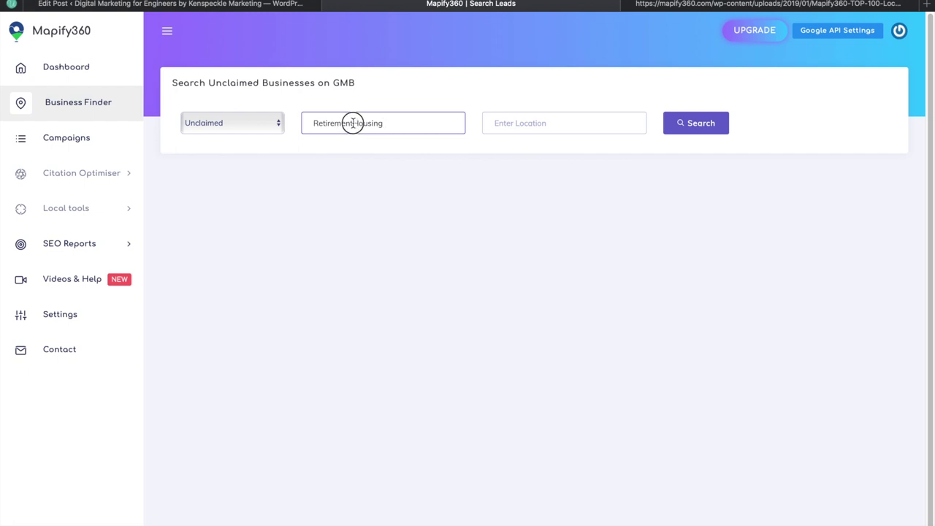
Search with location Wisconsin, USA and show only leads with emails.
click(500, 123)
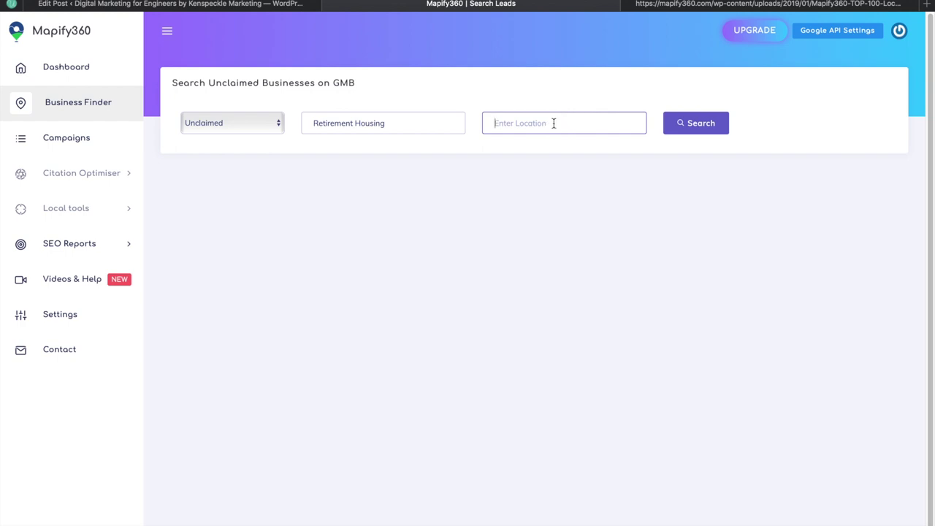
text(wis)
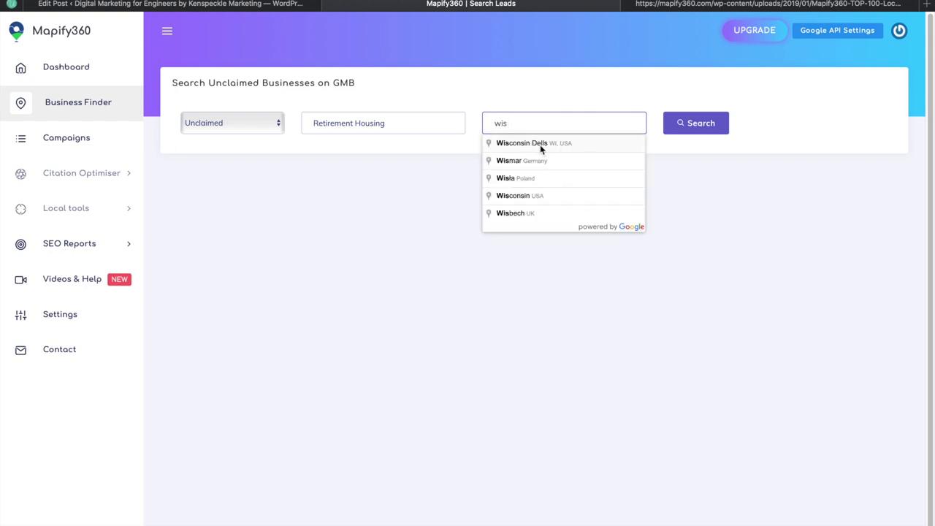
click(523, 196)
click(693, 124)
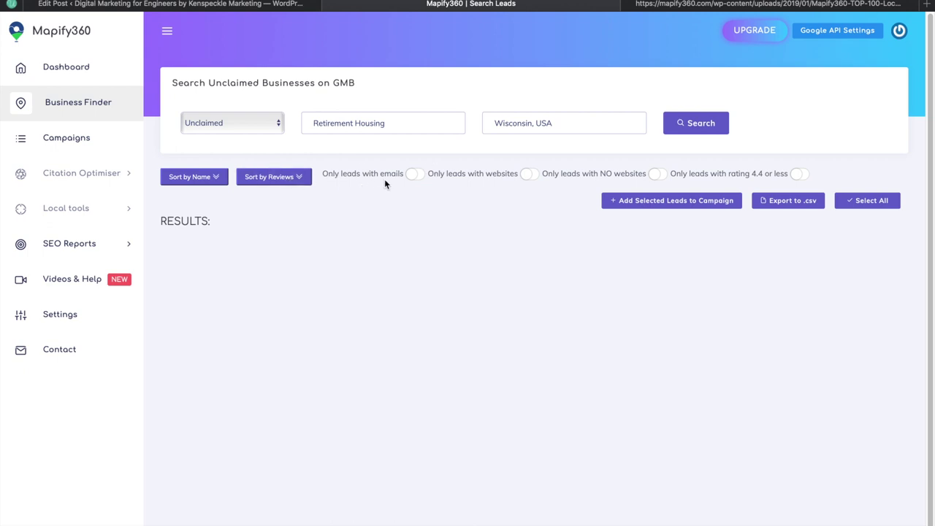
click(414, 178)
Rerun the search with, then without, the email-only filter.
click(703, 124)
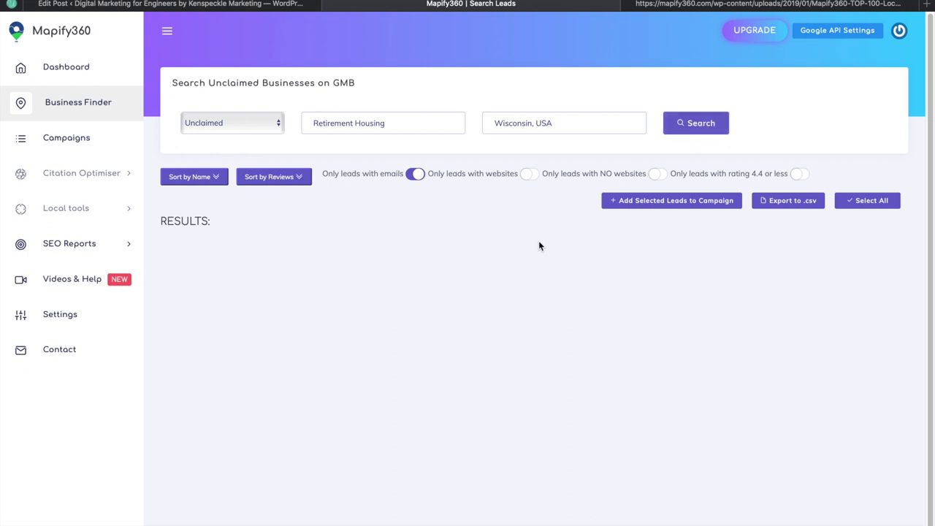
scroll(538, 248, down, 1)
click(415, 174)
click(695, 125)
Change the location to Wisconsin Rapids, WI, USA and search leads with emails only.
click(532, 124)
key(BackSpace)
key(BackSpace)
key(BackSpace)
key(BackSpace)
key(BackSpace)
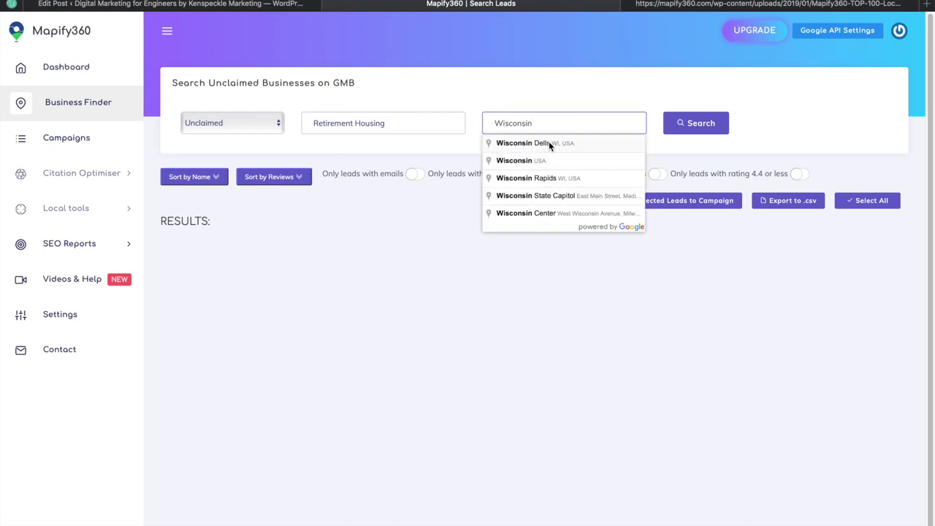
click(553, 181)
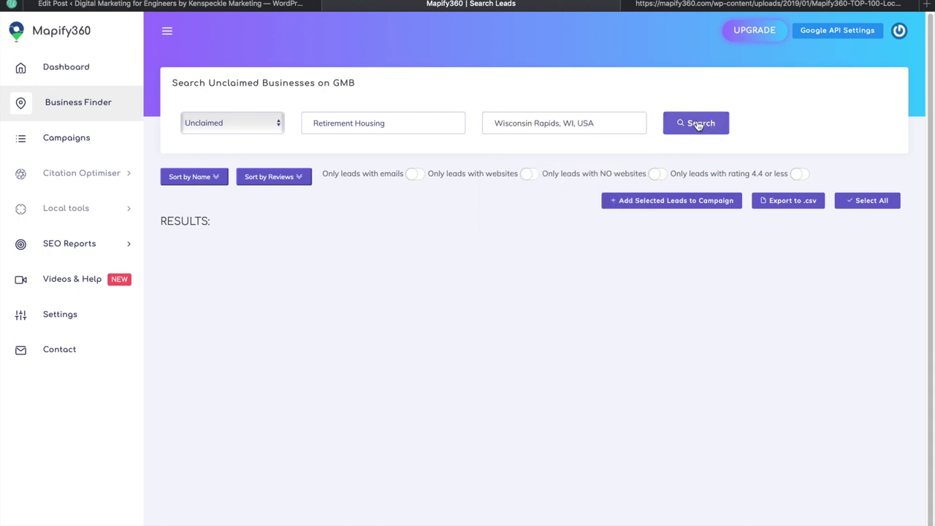
click(414, 174)
click(679, 124)
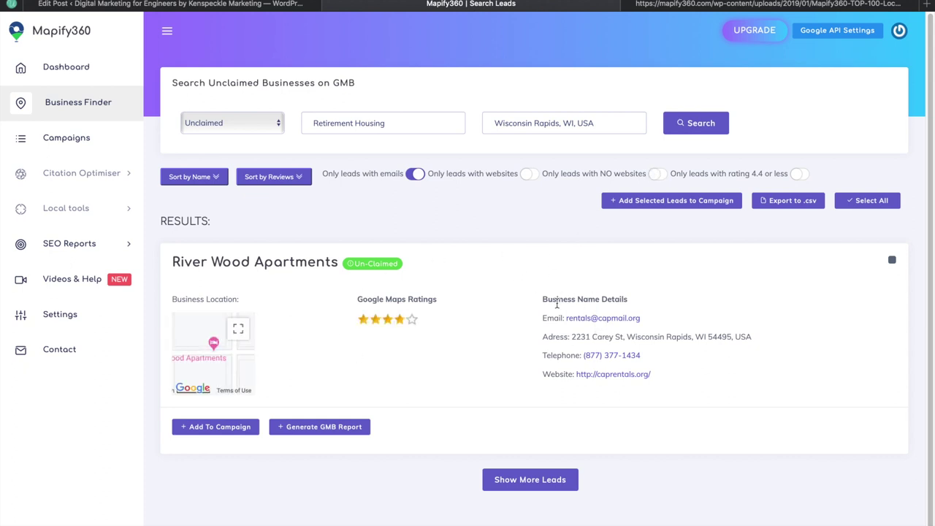
Load more leads below River Wood Apartments in the Wisconsin Rapids results.
scroll(511, 319, down, 1)
scroll(504, 322, up, 1)
click(516, 479)
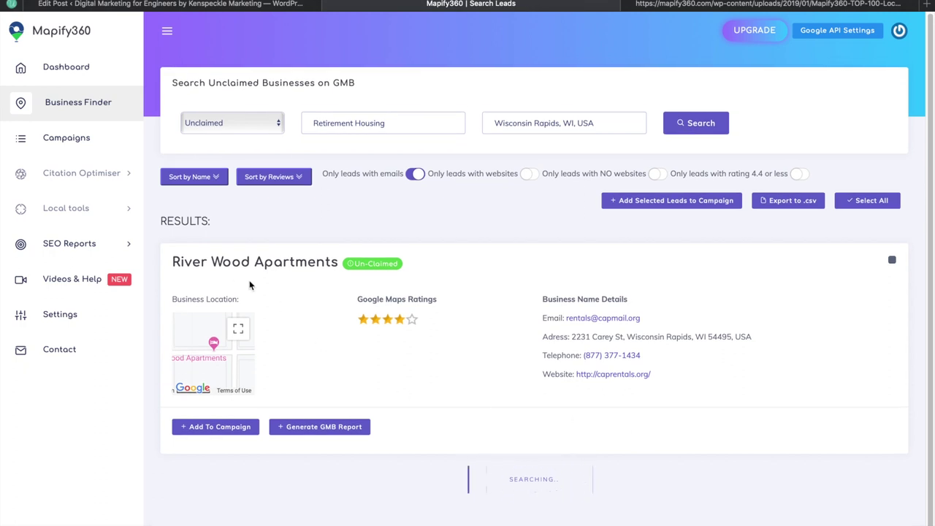
drag(167, 268, 333, 261)
click(330, 260)
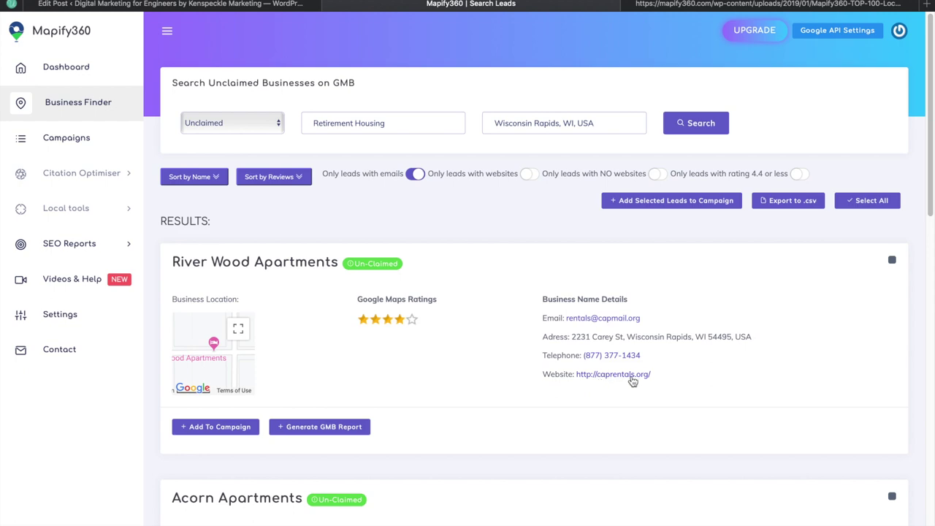
Scroll the results down to Parkview Apartments and bring up its website link menu.
scroll(661, 361, down, 5)
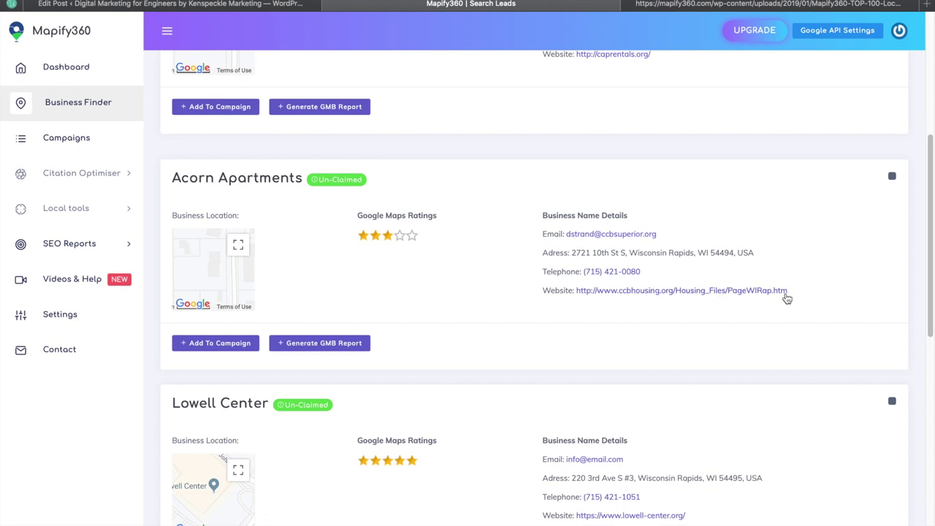
scroll(596, 302, down, 3)
scroll(596, 301, down, 3)
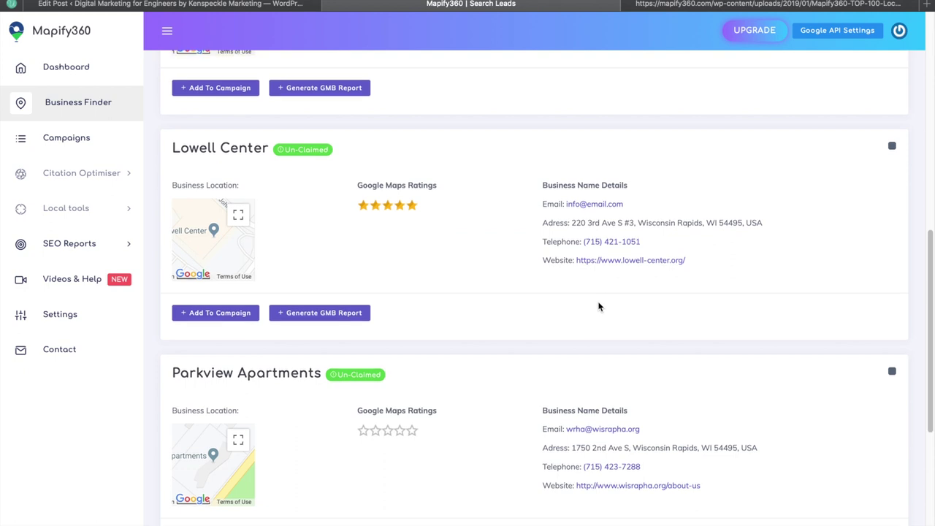
scroll(599, 306, up, 5)
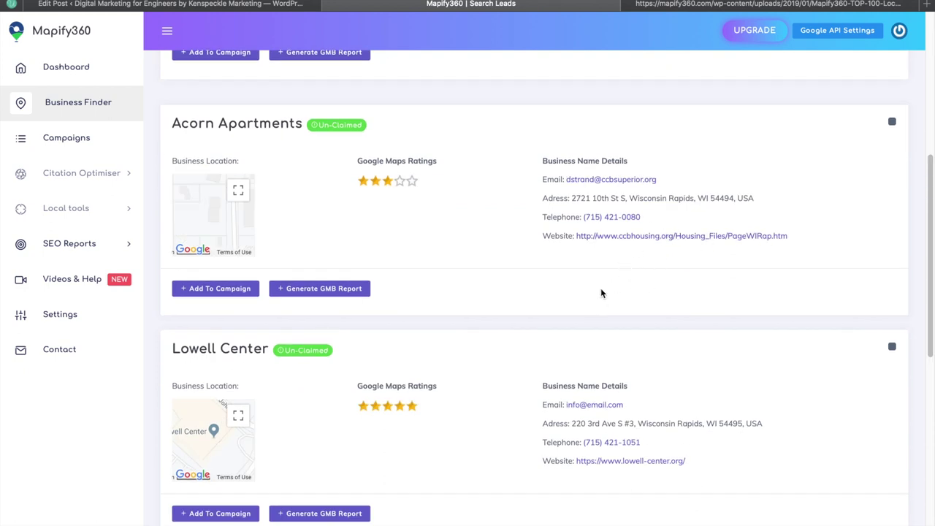
scroll(600, 293, down, 3)
scroll(584, 289, down, 1)
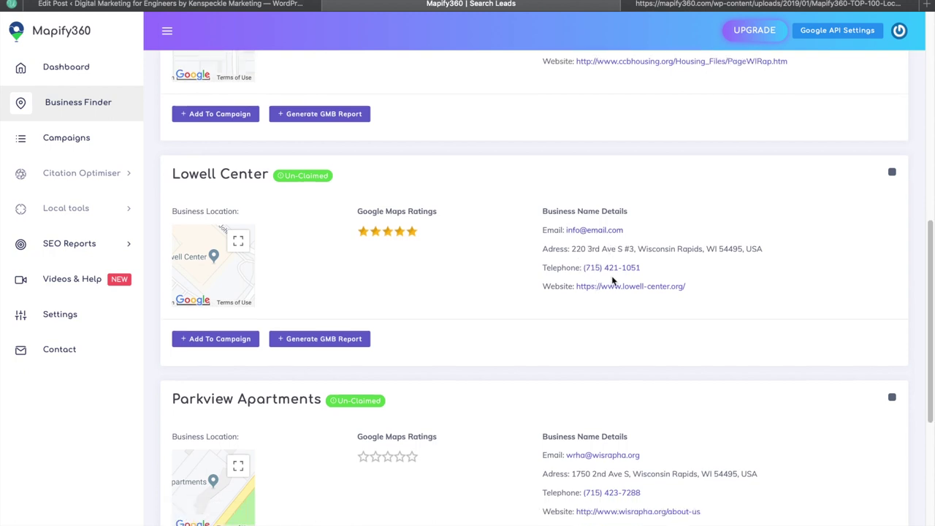
scroll(482, 287, down, 1)
scroll(484, 285, down, 2)
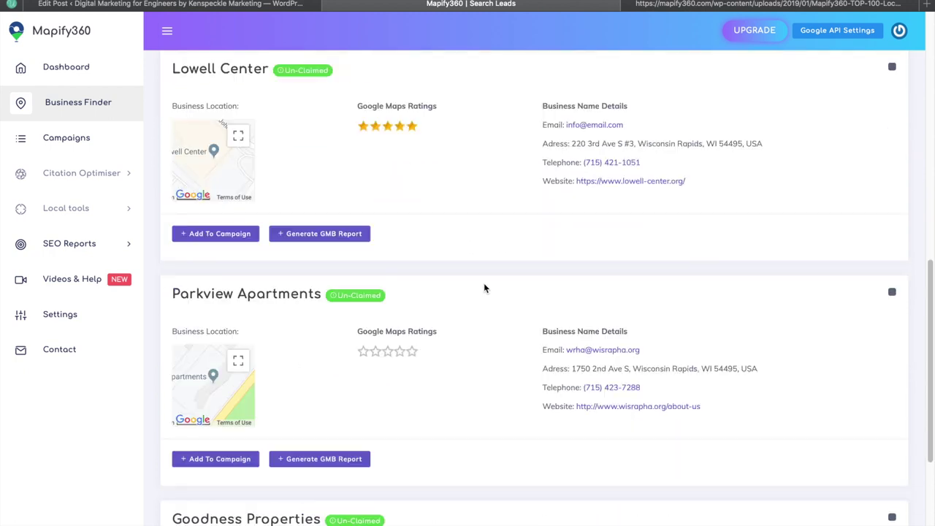
scroll(484, 284, down, 2)
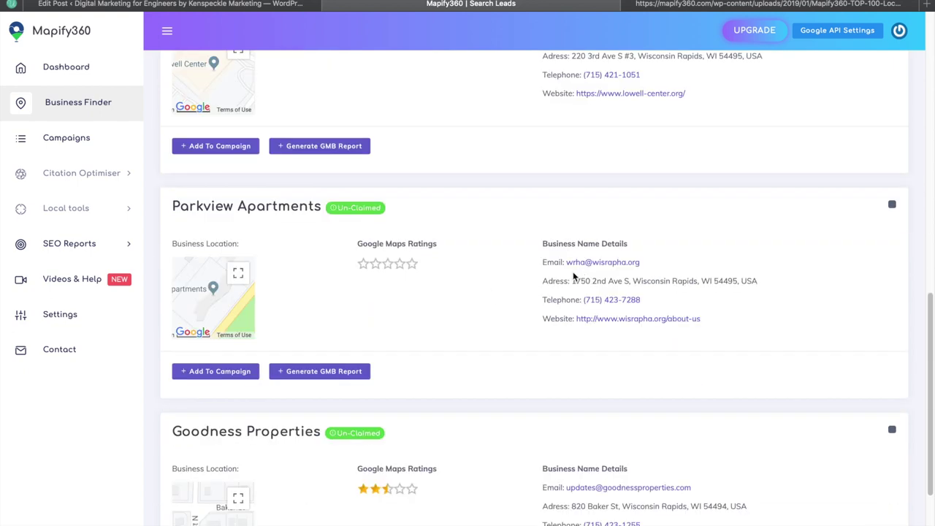
scroll(511, 285, up, 6)
scroll(541, 294, down, 8)
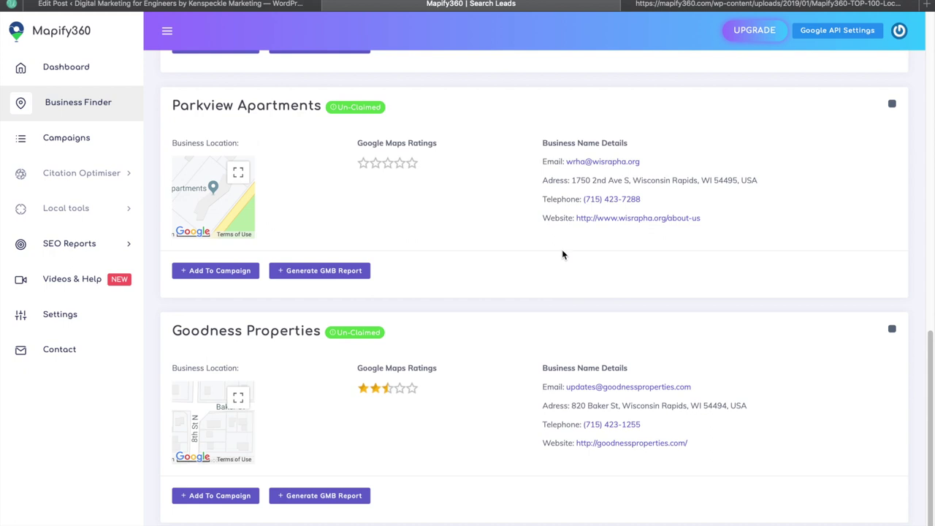
scroll(562, 254, up, 2)
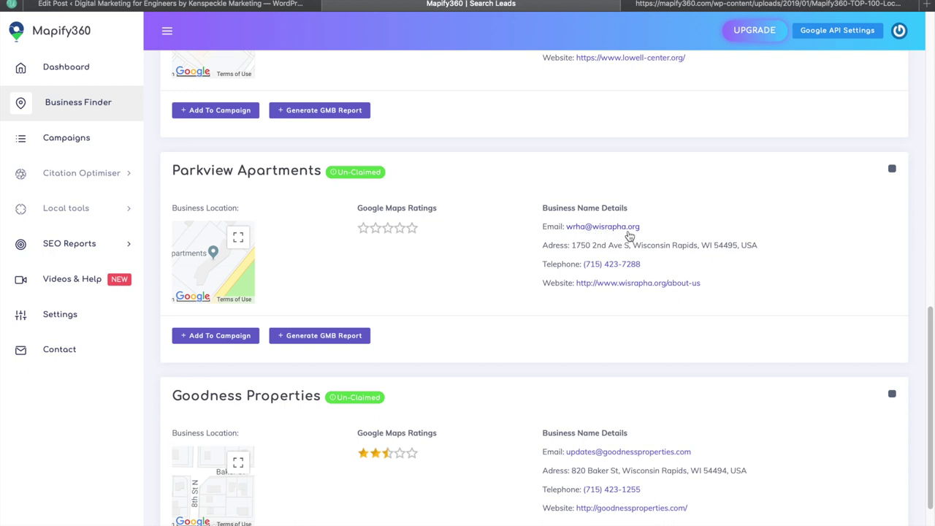
right_click(627, 287)
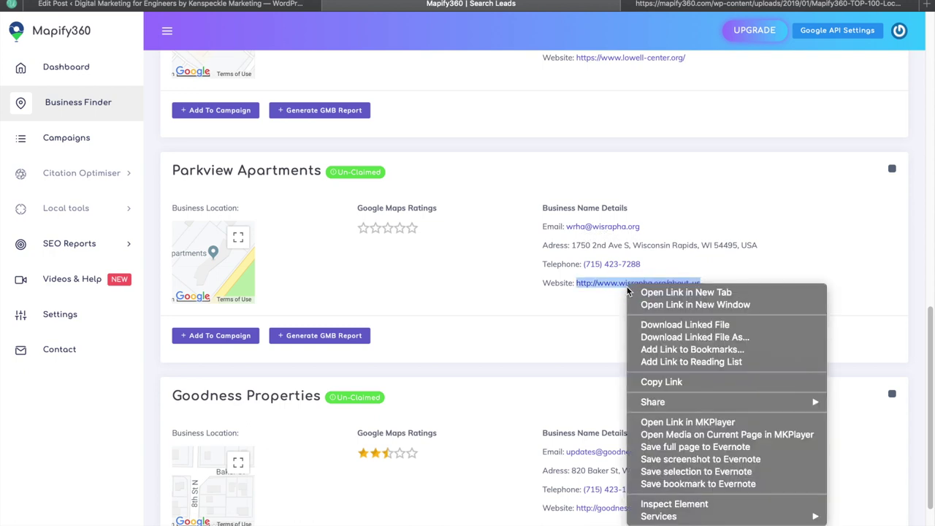
Open Parkview's website, the Wisconsin Rapids Housing Authority, in a new tab and browse it.
click(642, 292)
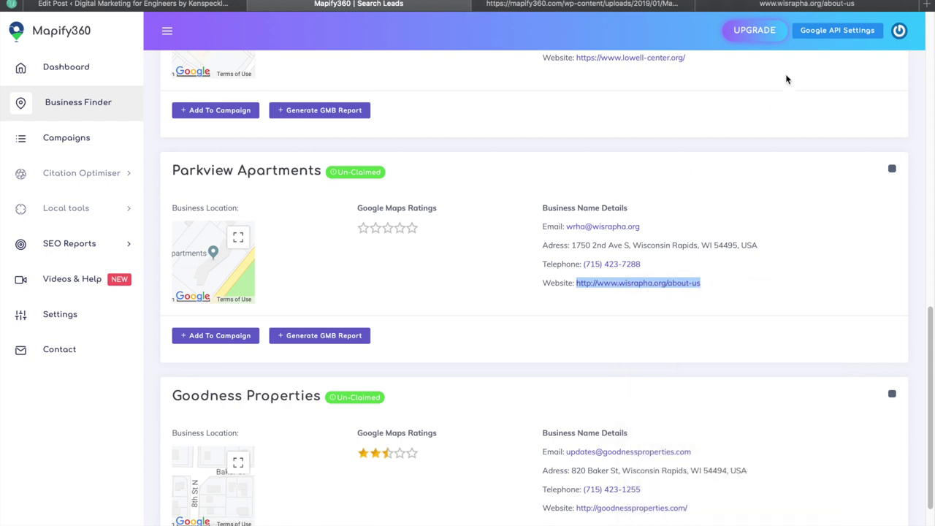
click(803, 6)
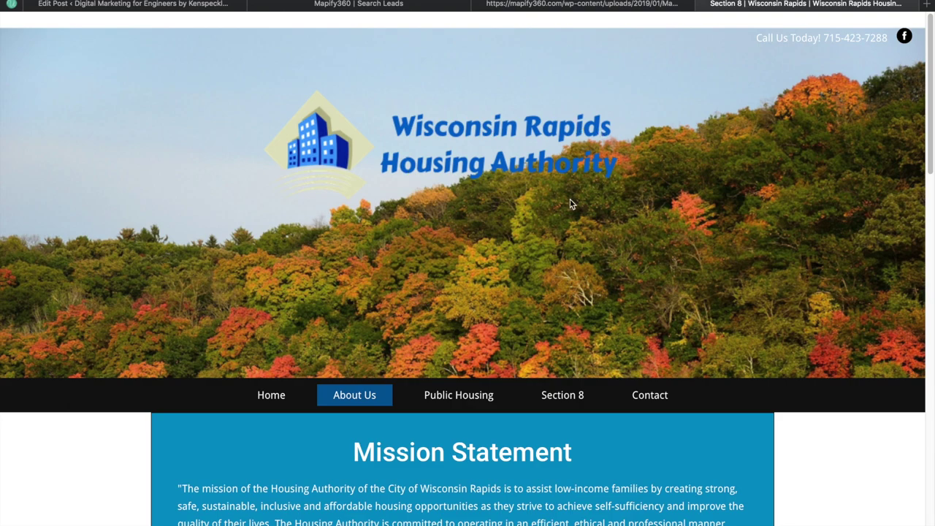
scroll(582, 191, down, 20)
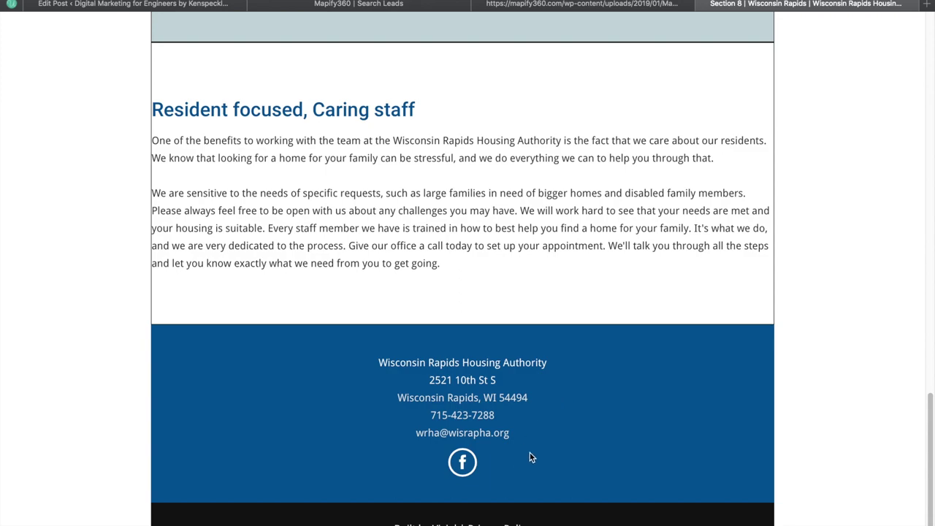
scroll(537, 451, up, 3)
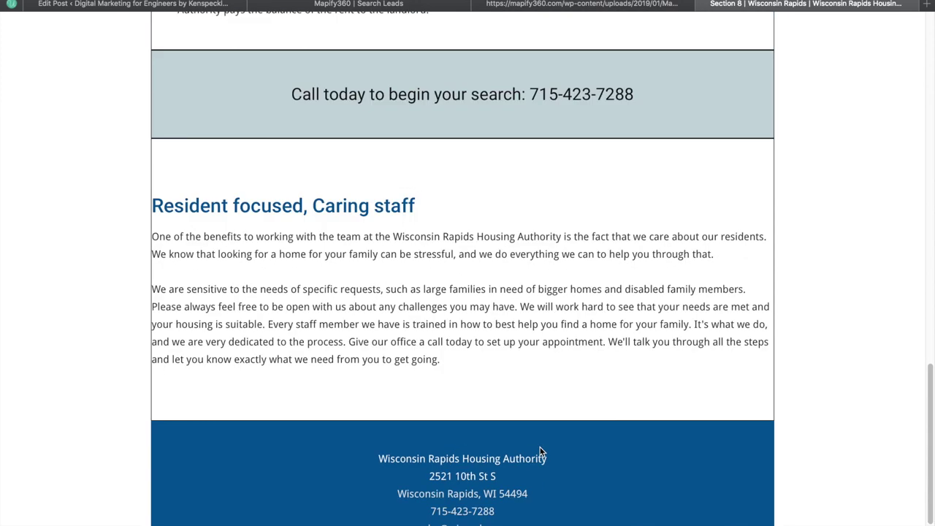
scroll(540, 449, up, 20)
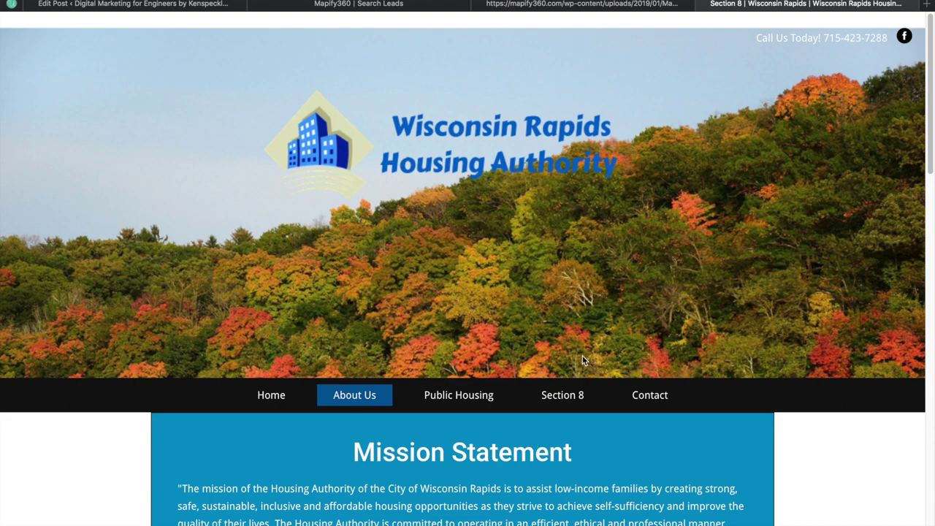
scroll(573, 216, down, 3)
scroll(580, 223, up, 3)
scroll(580, 225, down, 1)
Go to the housing authority home page and scroll to its footer contact details.
click(263, 377)
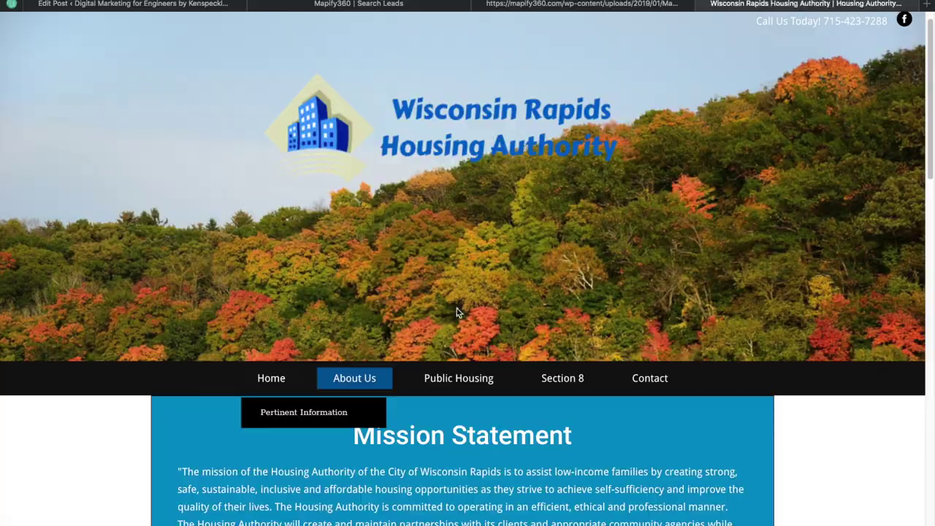
scroll(457, 307, down, 10)
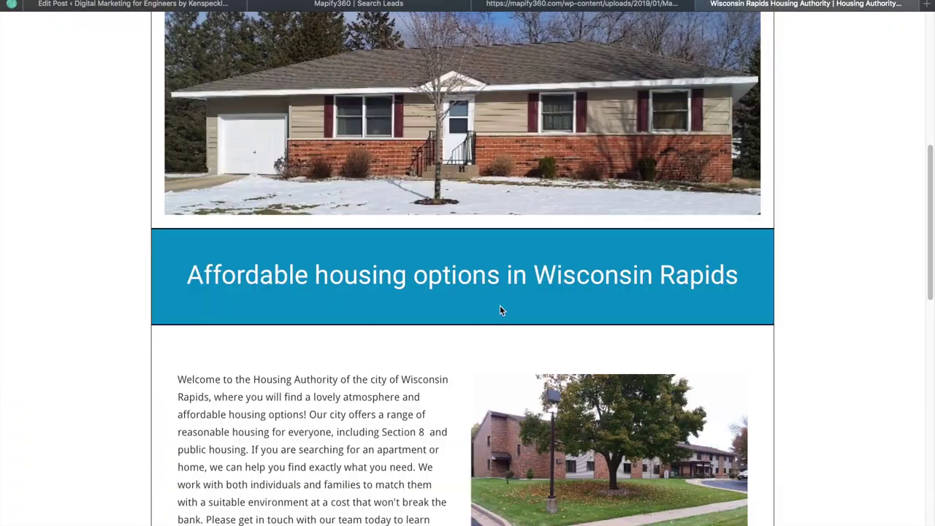
scroll(504, 311, down, 12)
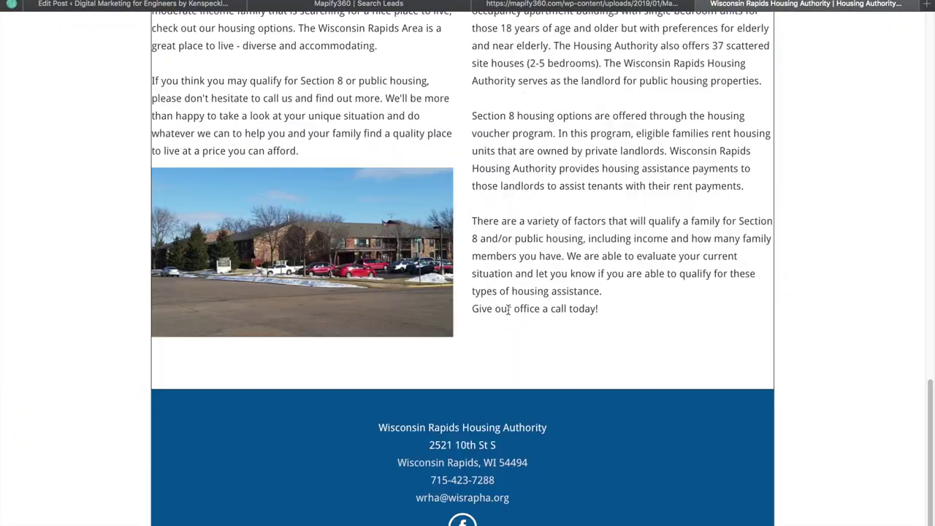
scroll(515, 318, up, 3)
scroll(516, 318, up, 6)
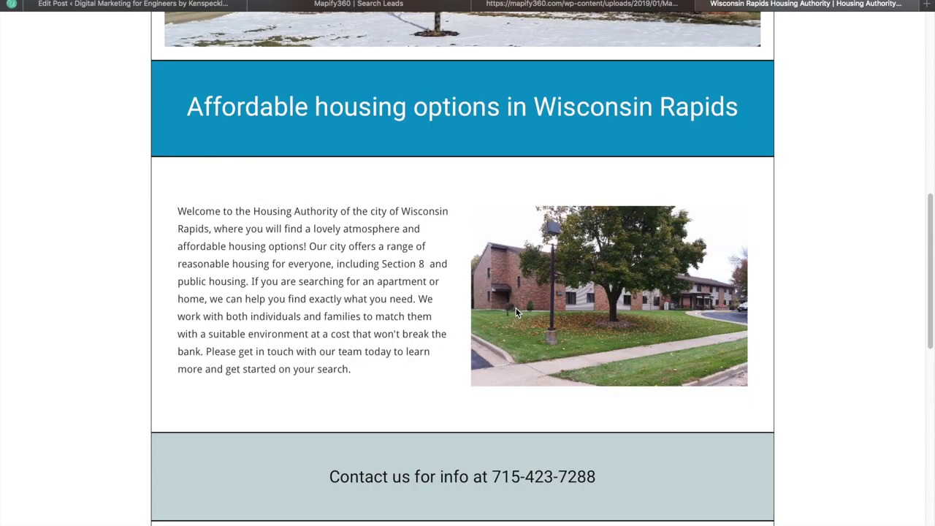
scroll(499, 309, up, 5)
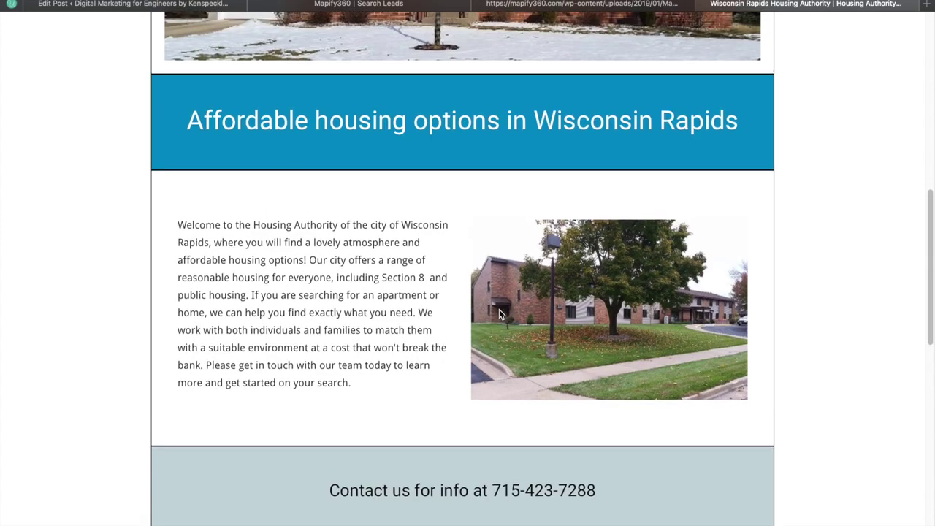
scroll(508, 310, up, 3)
scroll(517, 311, up, 1)
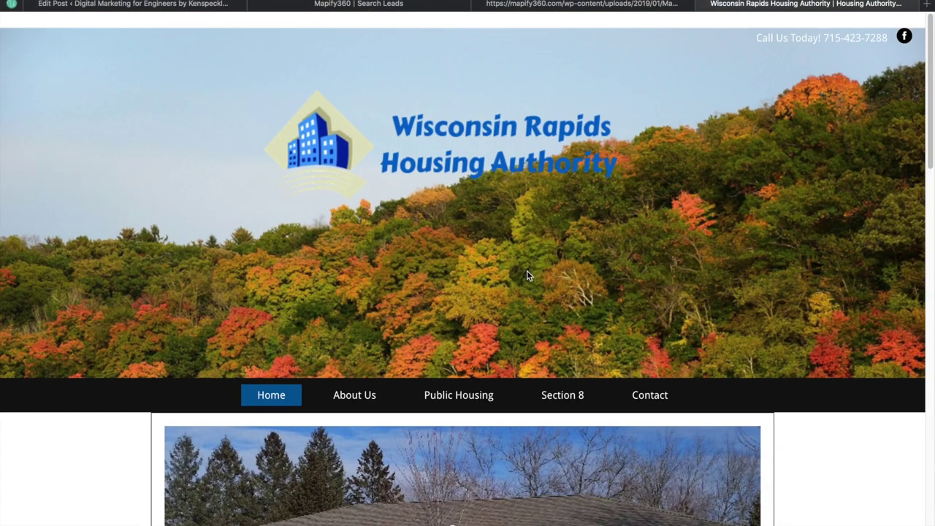
scroll(447, 103, down, 16)
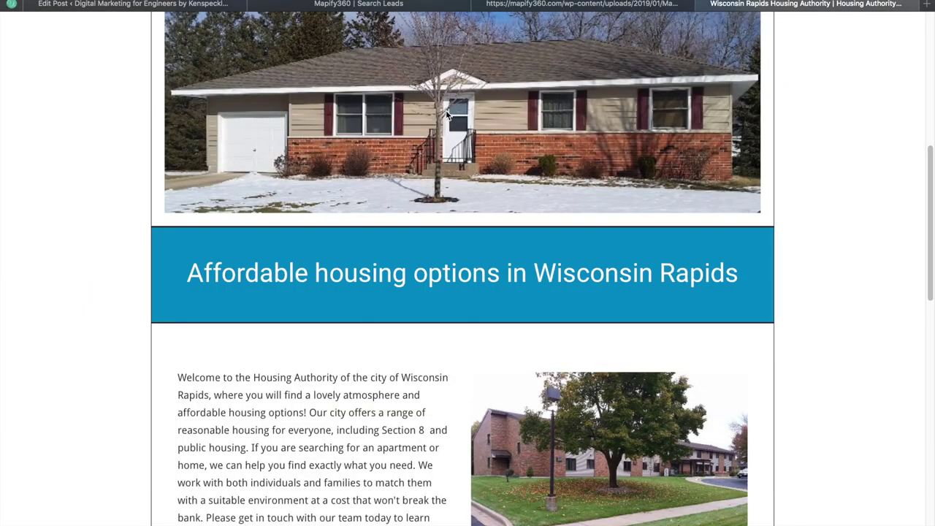
scroll(493, 158, up, 7)
scroll(492, 161, down, 8)
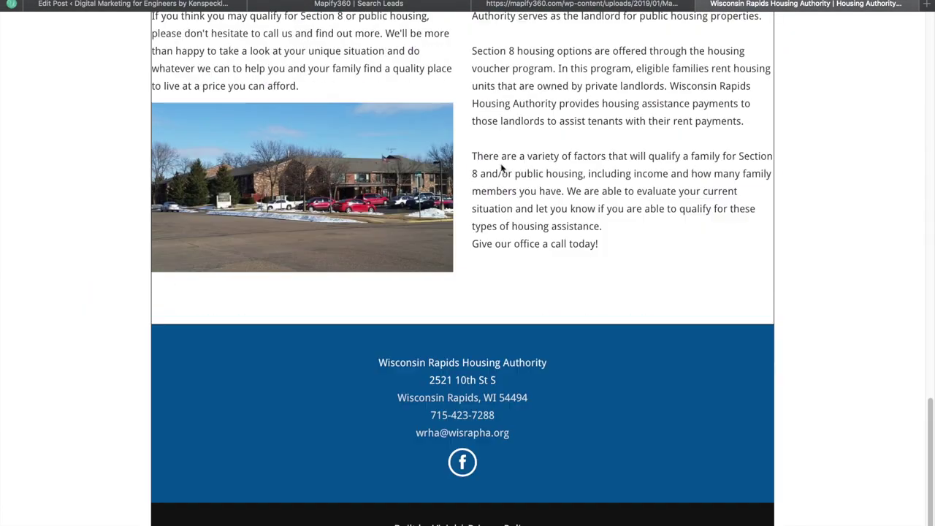
scroll(408, 358, up, 8)
scroll(468, 358, down, 8)
key(super+t)
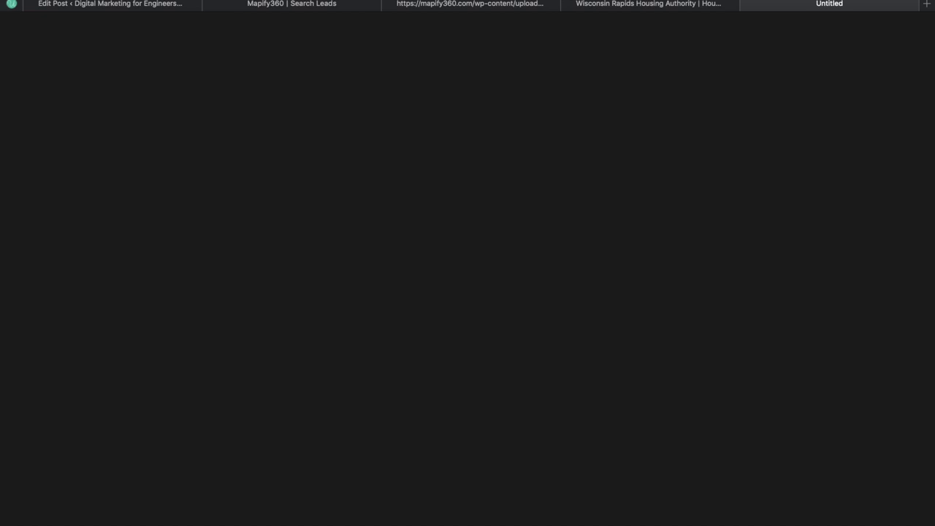
key(Return)
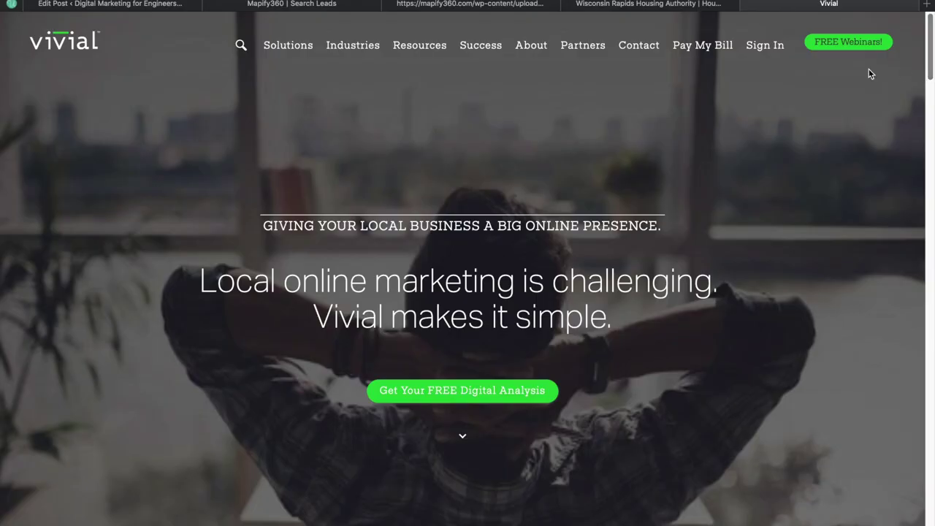
scroll(544, 139, down, 10)
scroll(555, 164, down, 15)
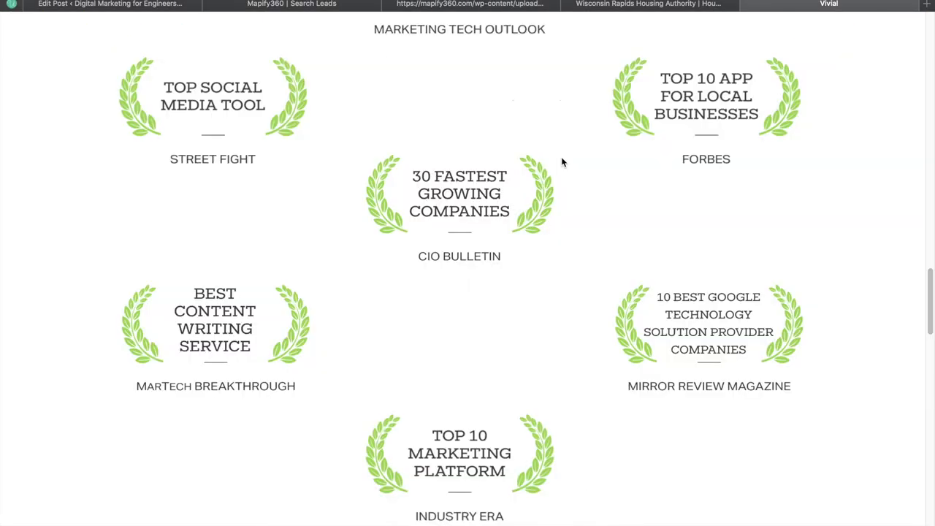
scroll(563, 156, up, 6)
scroll(565, 160, up, 5)
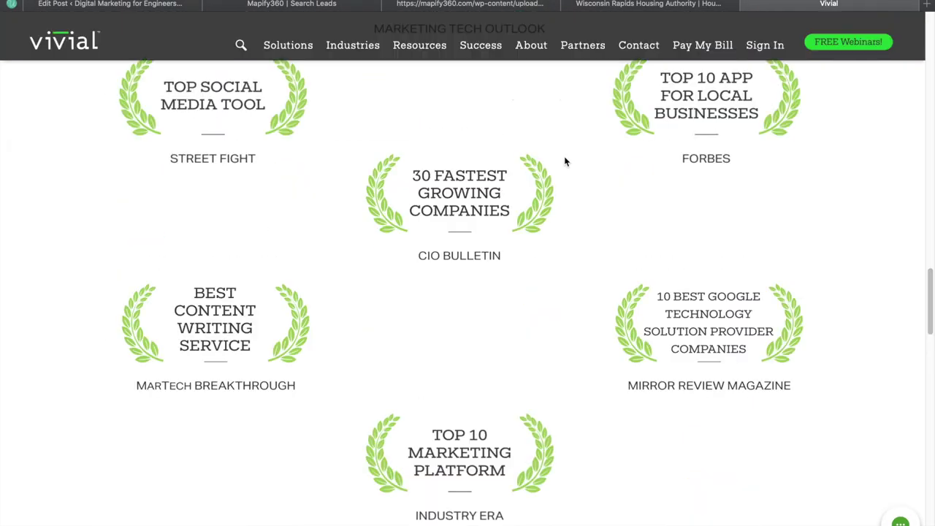
scroll(565, 156, up, 15)
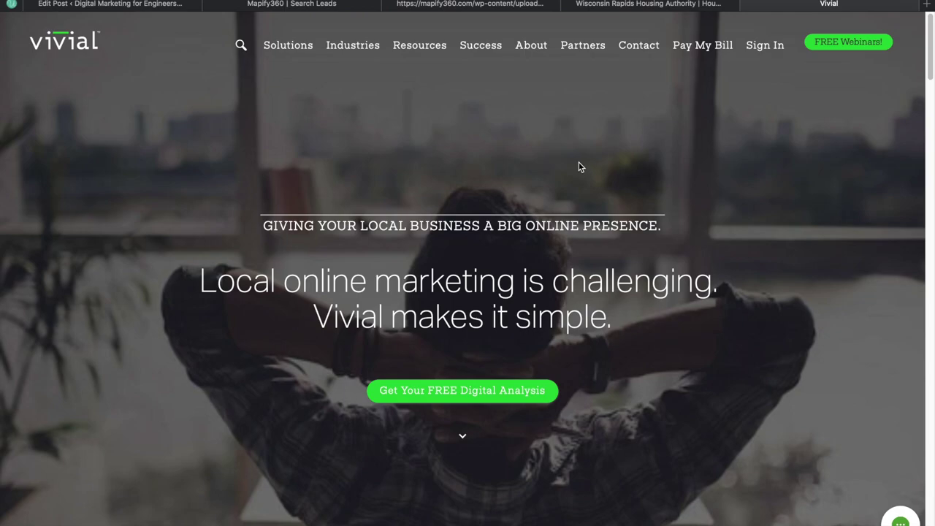
click(748, 8)
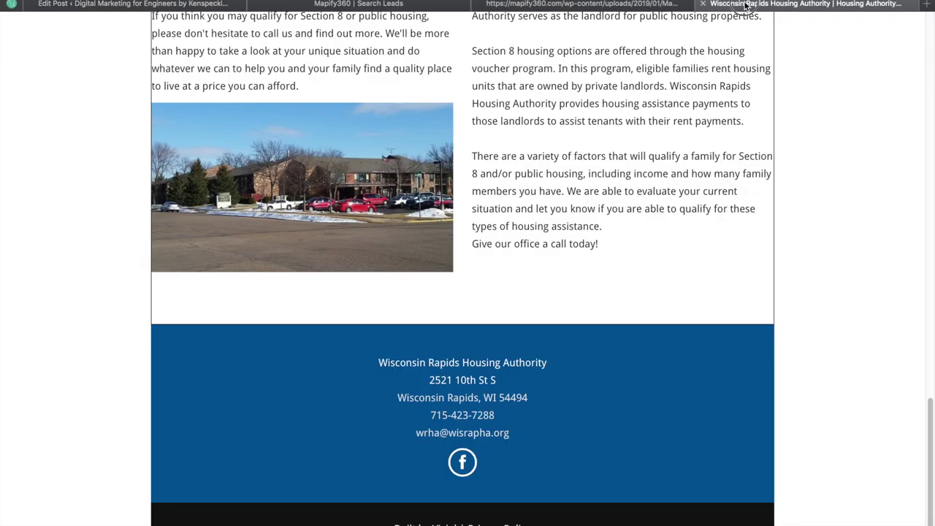
Close the housing authority tab, load more leads, and open Goodness Properties' website in a new tab.
click(700, 7)
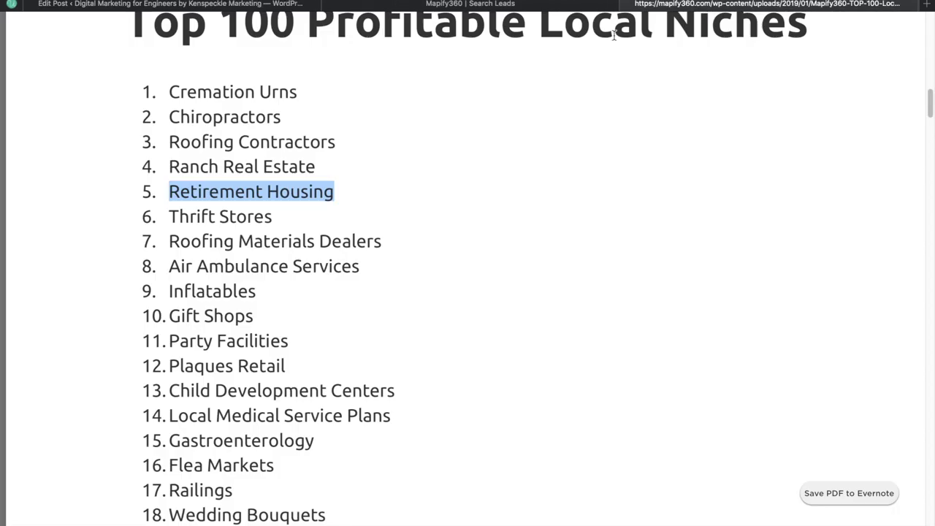
click(506, 8)
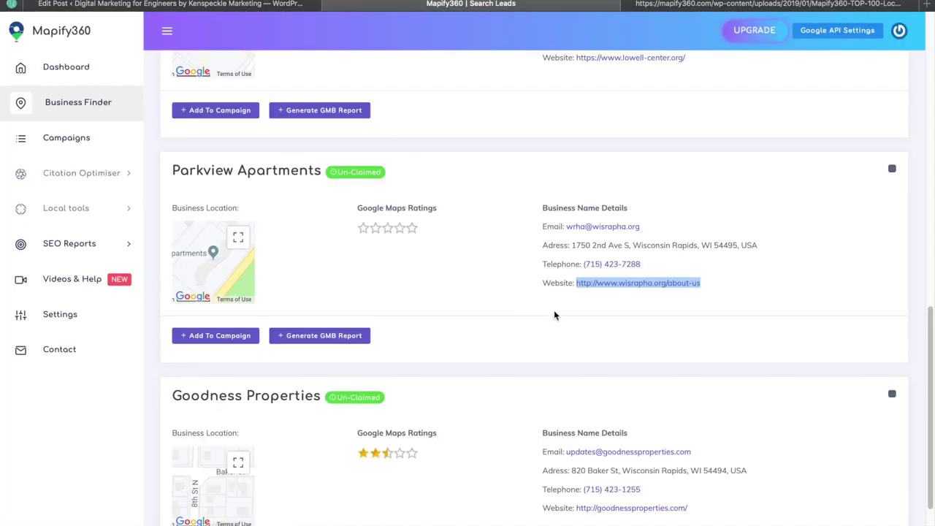
scroll(500, 306, down, 3)
scroll(506, 303, down, 1)
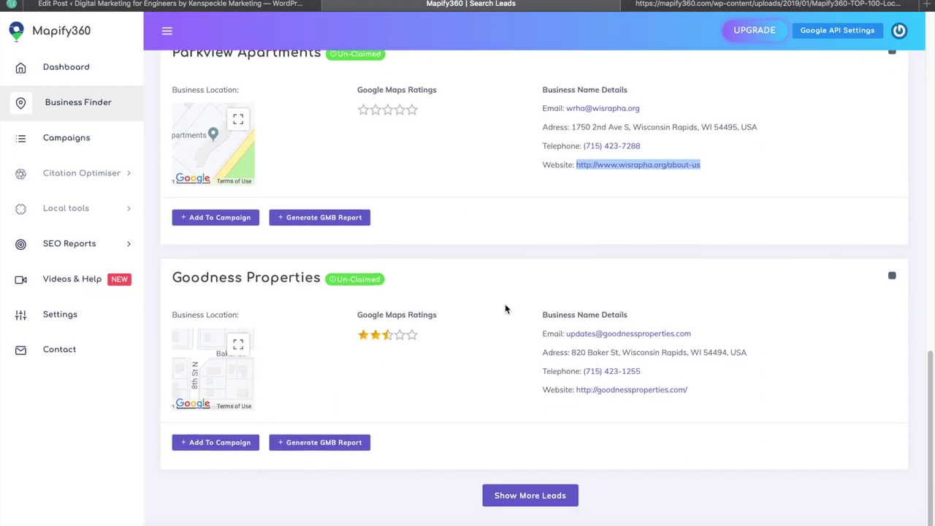
click(525, 499)
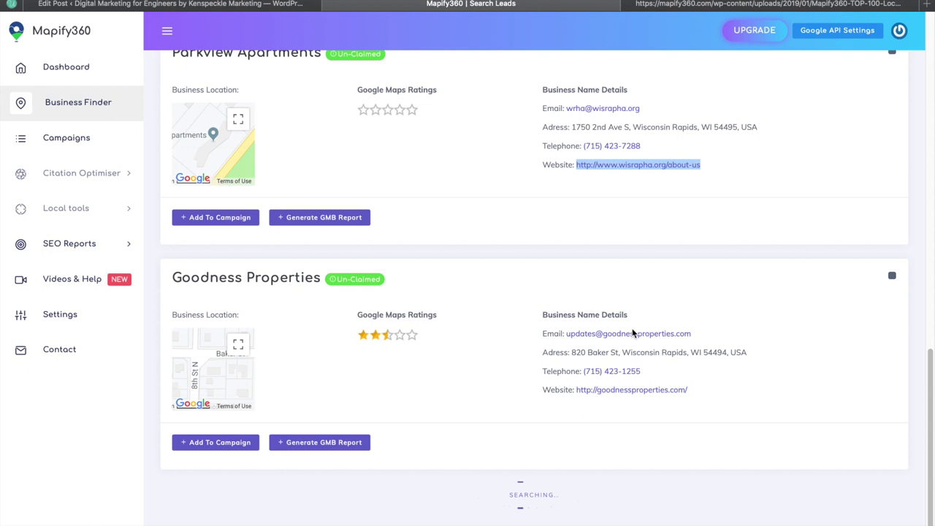
right_click(633, 390)
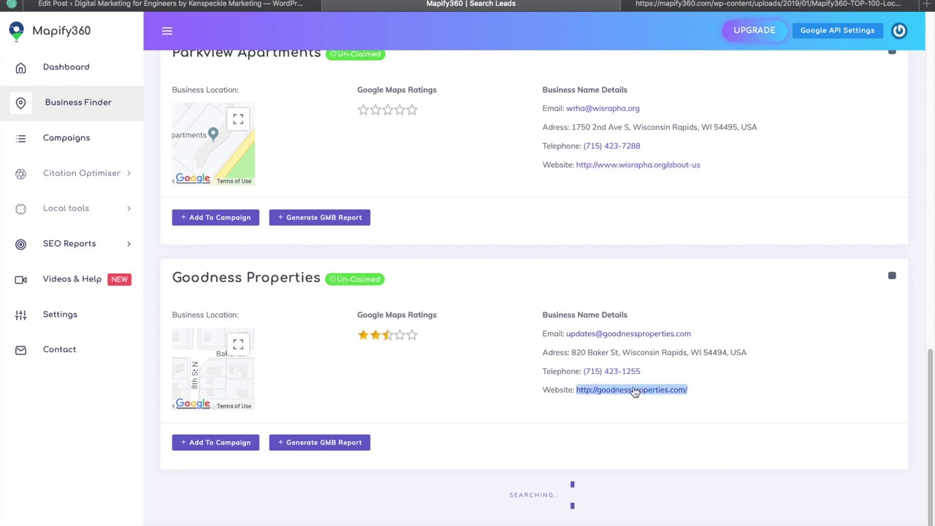
click(692, 318)
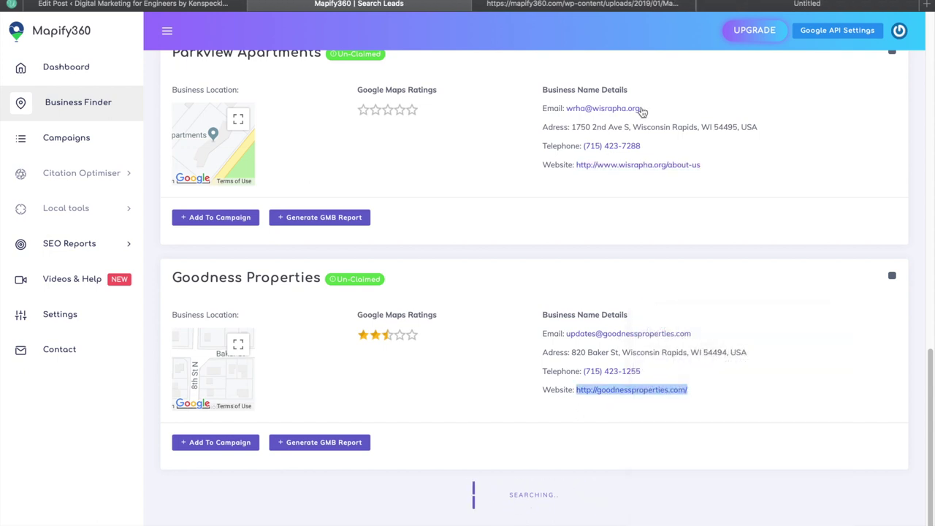
Browse the Goodness Properties homepage listings to the footer, then return to the niches PDF.
click(808, 6)
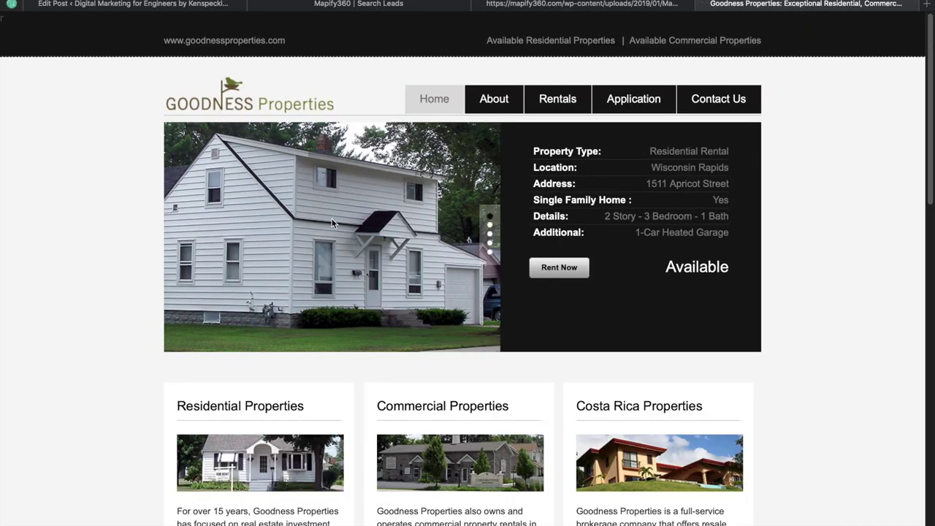
scroll(625, 265, down, 3)
scroll(624, 265, down, 10)
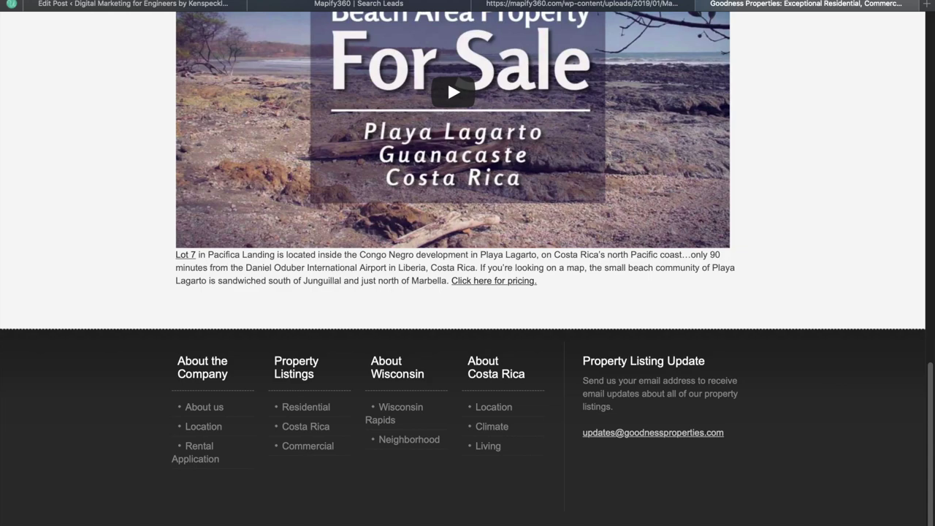
scroll(555, 485, up, 15)
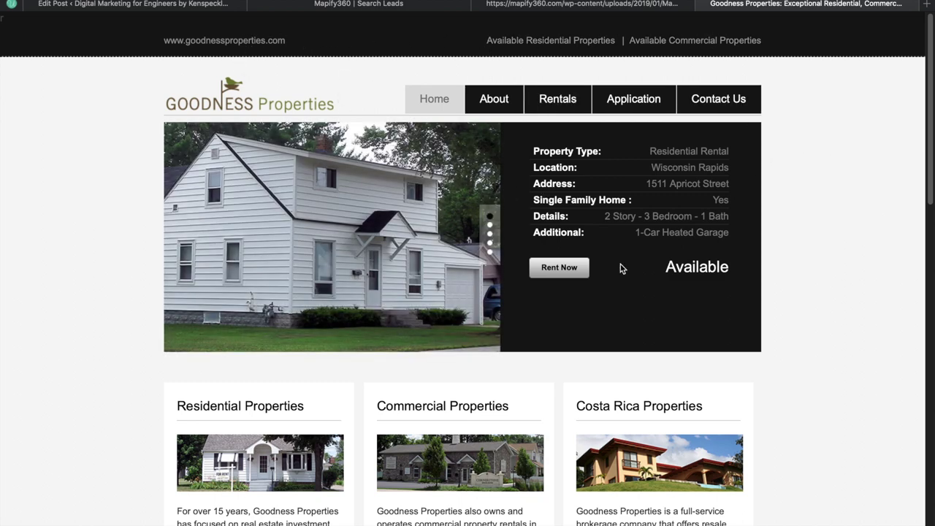
scroll(555, 234, down, 10)
scroll(555, 233, down, 4)
scroll(568, 231, up, 8)
scroll(568, 233, down, 7)
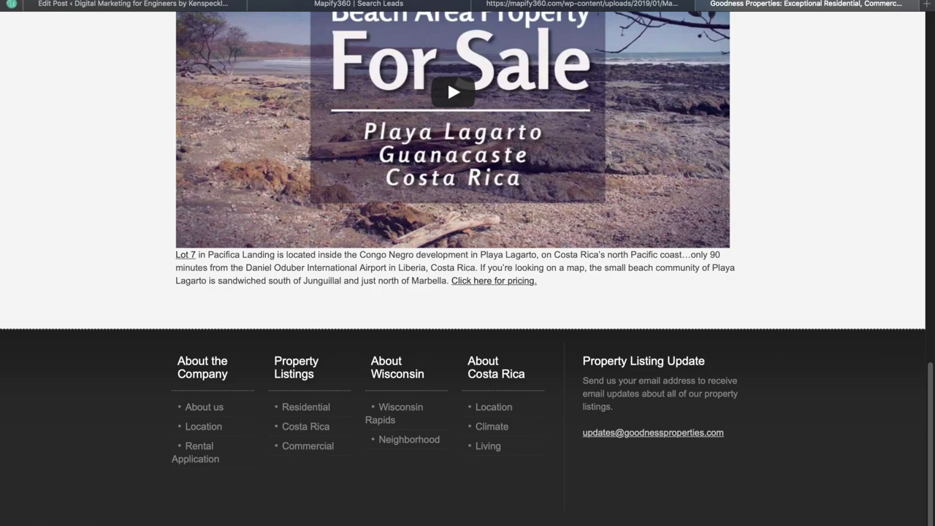
scroll(463, 473, up, 15)
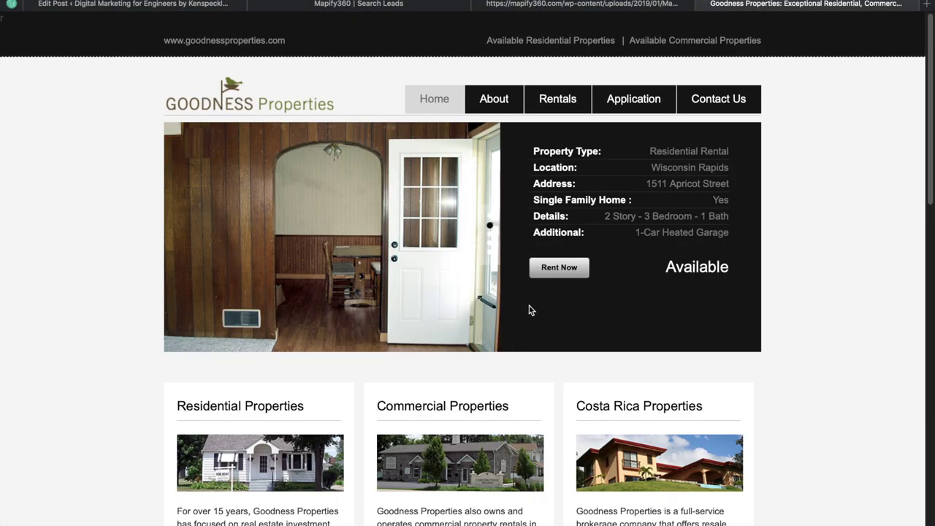
click(574, 5)
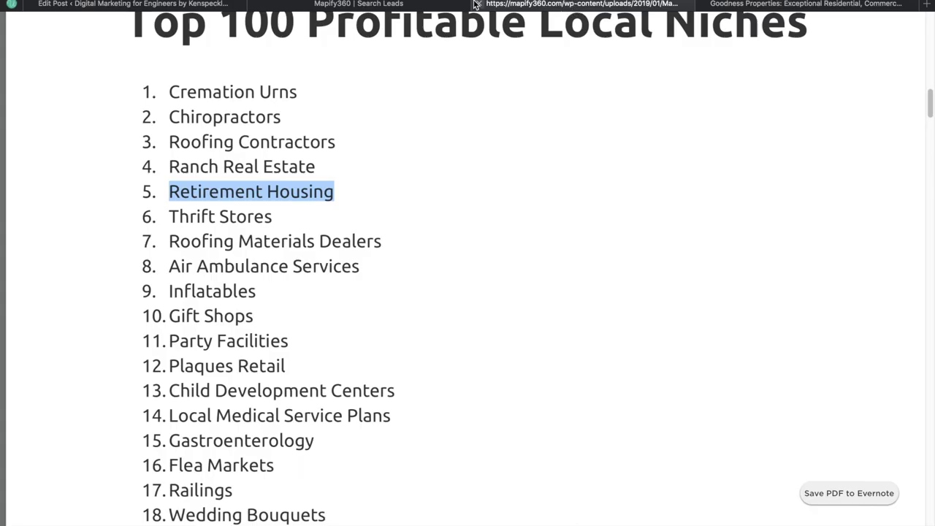
Go back to the Top 100 niches PDF and select item 94, Dental Laboratories.
click(393, 6)
click(530, 8)
scroll(482, 227, down, 20)
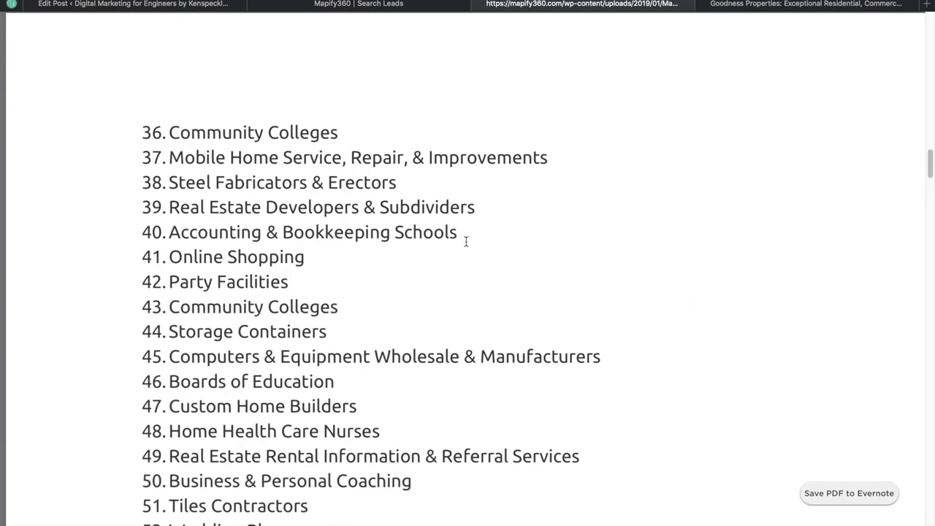
scroll(471, 249, down, 15)
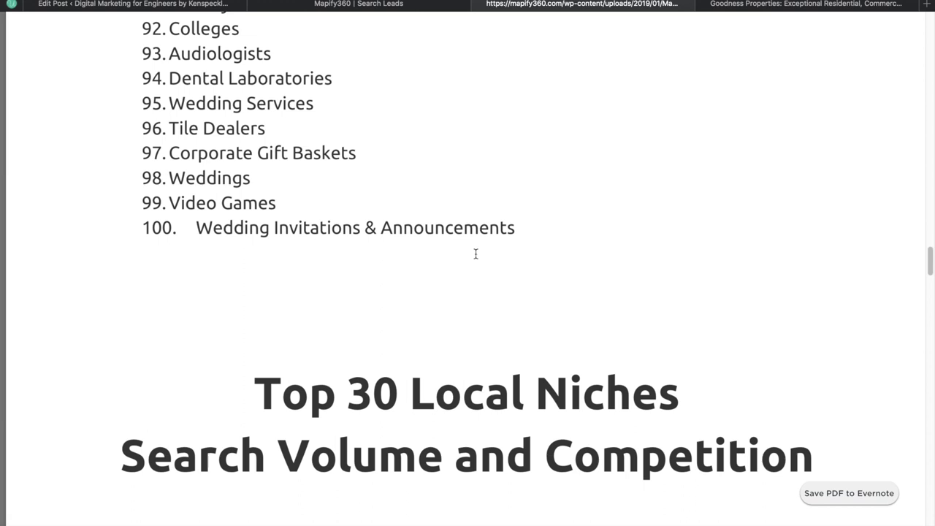
scroll(476, 267, up, 3)
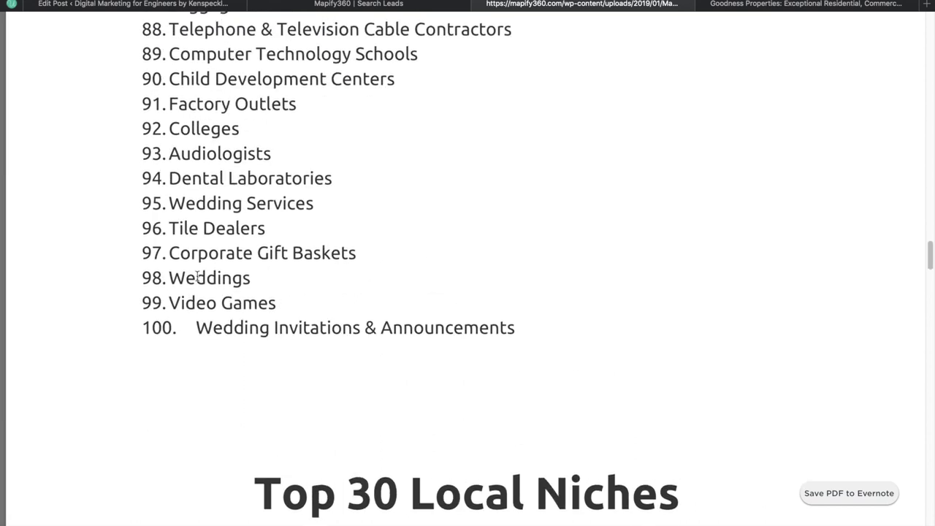
scroll(309, 284, up, 1)
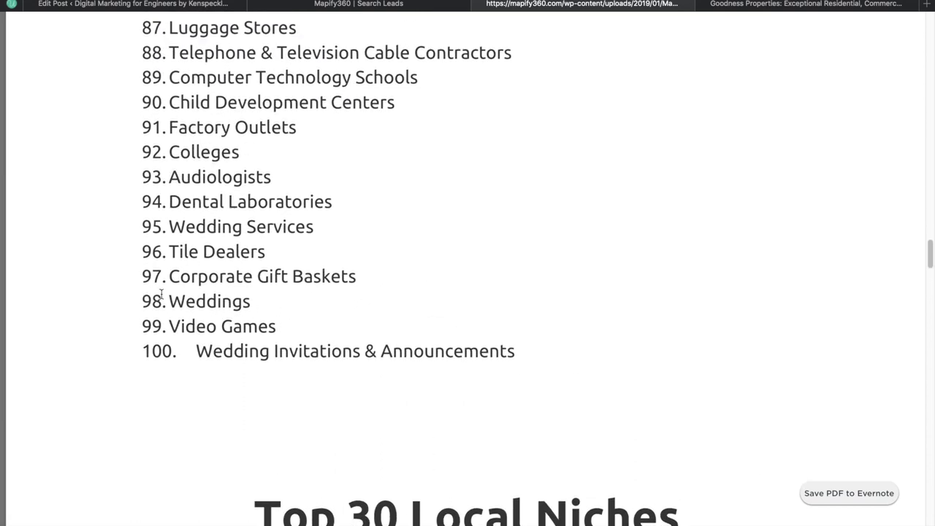
scroll(304, 250, up, 1)
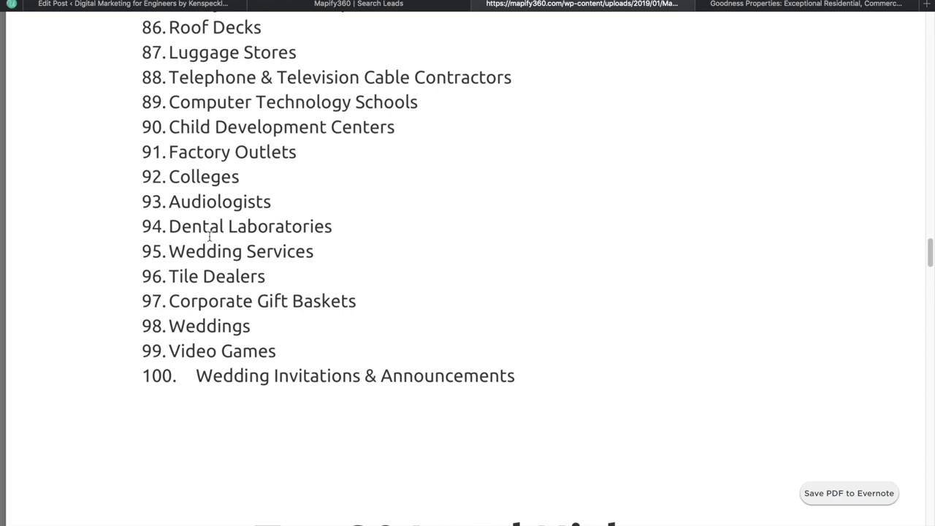
drag(162, 226, 326, 227)
click(326, 227)
Scroll up the niche list, briefly highlighting entries at items 80 and 20.
scroll(390, 261, up, 1)
scroll(390, 261, up, 1)
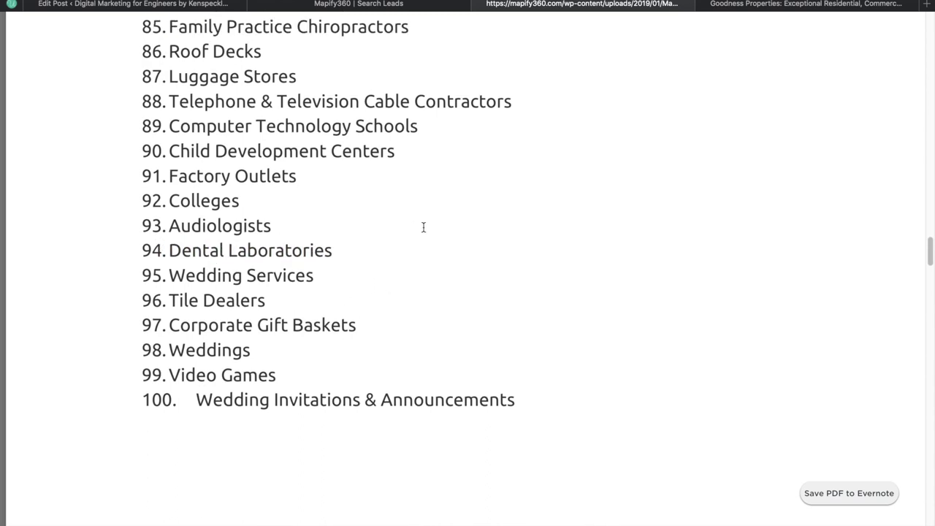
scroll(387, 223, up, 3)
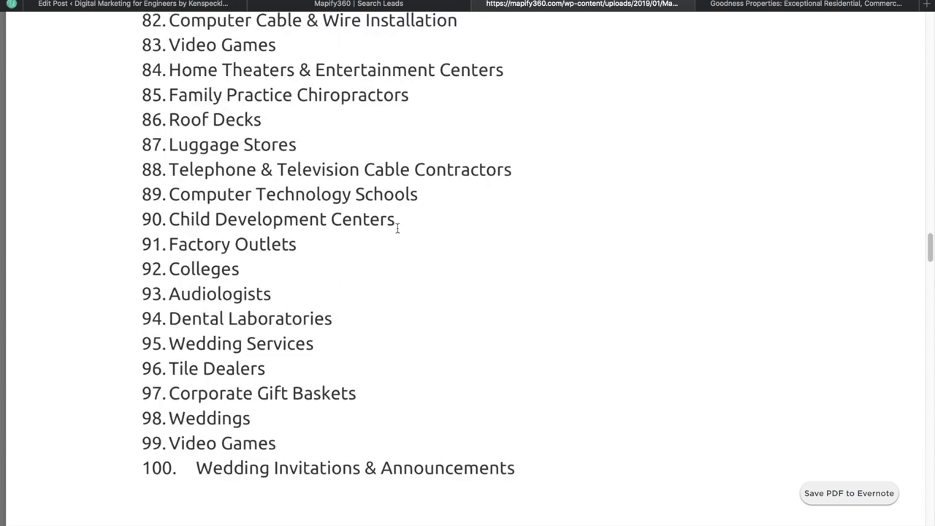
scroll(445, 208, up, 12)
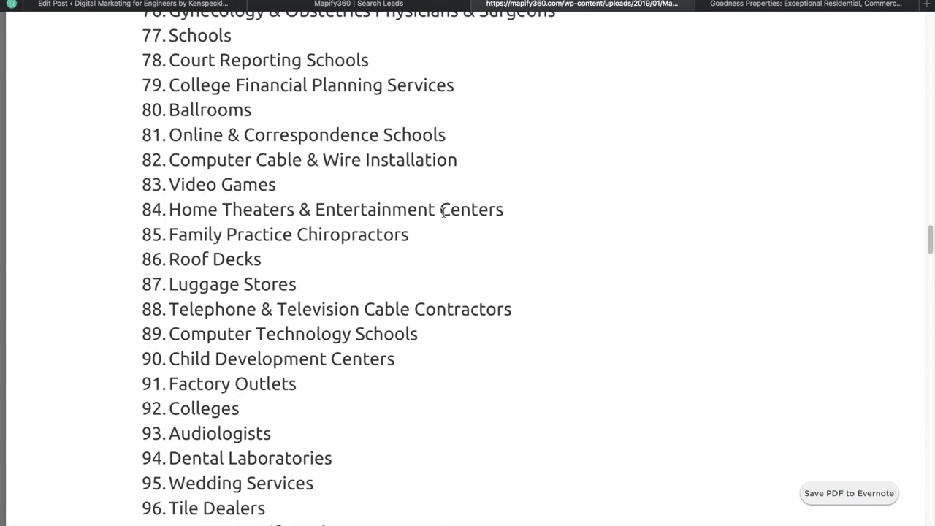
scroll(439, 231, down, 2)
drag(152, 261, 246, 267)
click(245, 267)
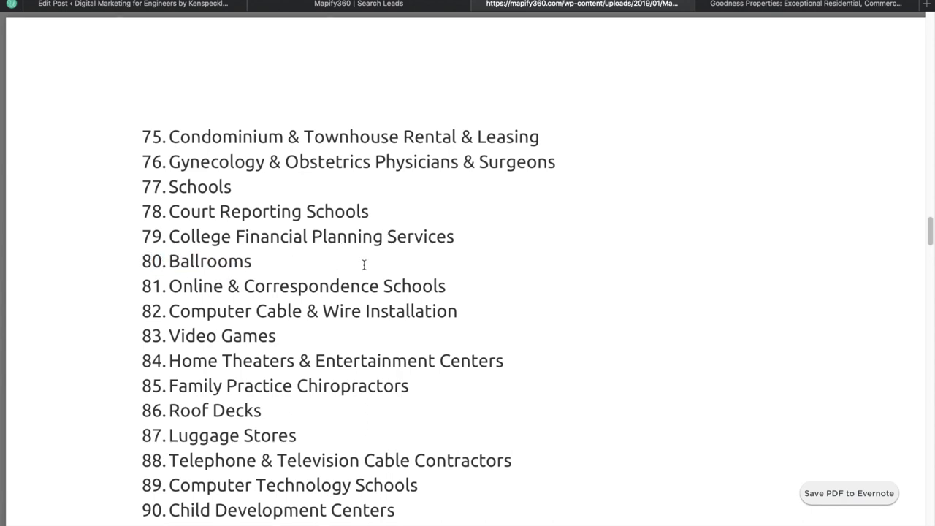
scroll(336, 278, down, 3)
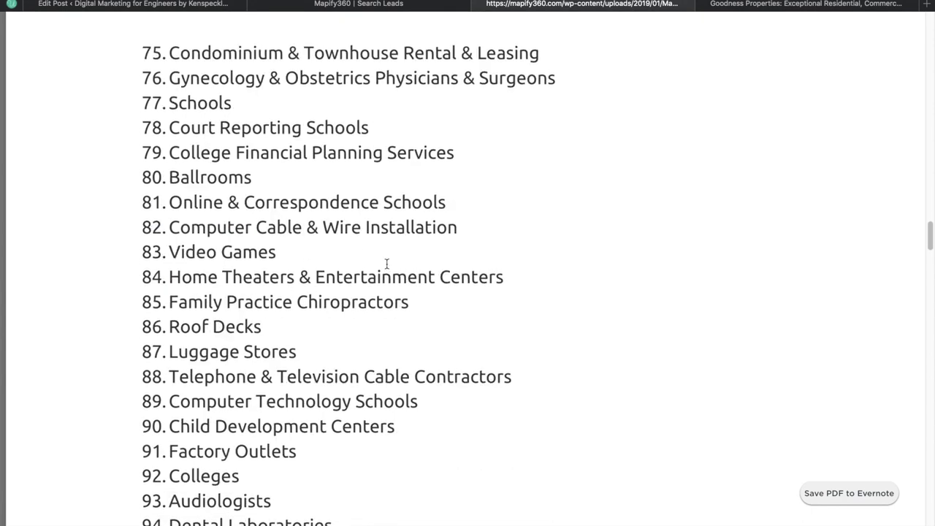
scroll(387, 264, up, 10)
scroll(394, 266, up, 12)
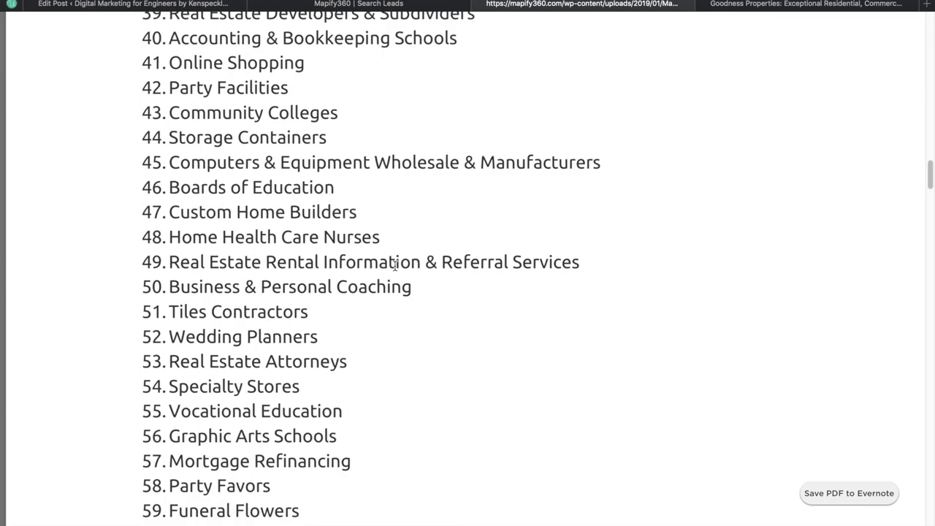
scroll(387, 322, up, 20)
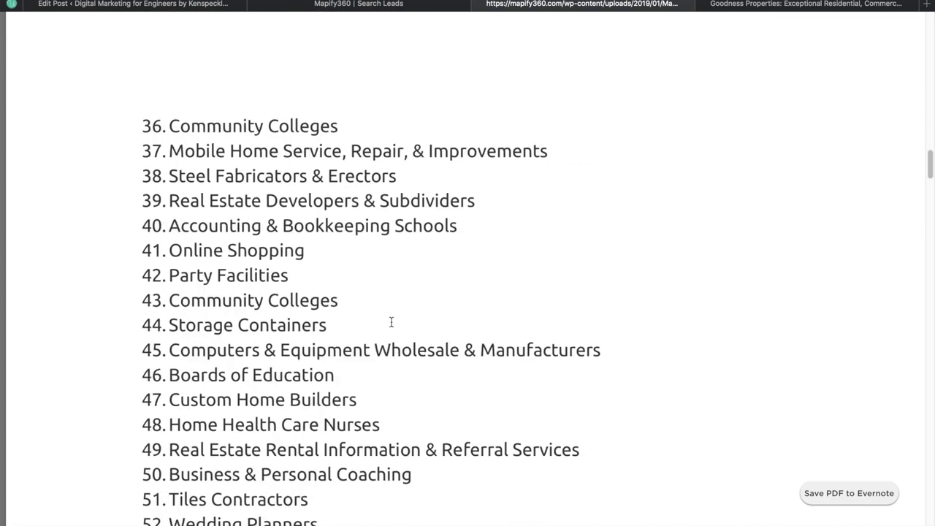
scroll(387, 323, up, 7)
scroll(387, 322, down, 20)
scroll(389, 322, up, 1)
scroll(388, 322, up, 6)
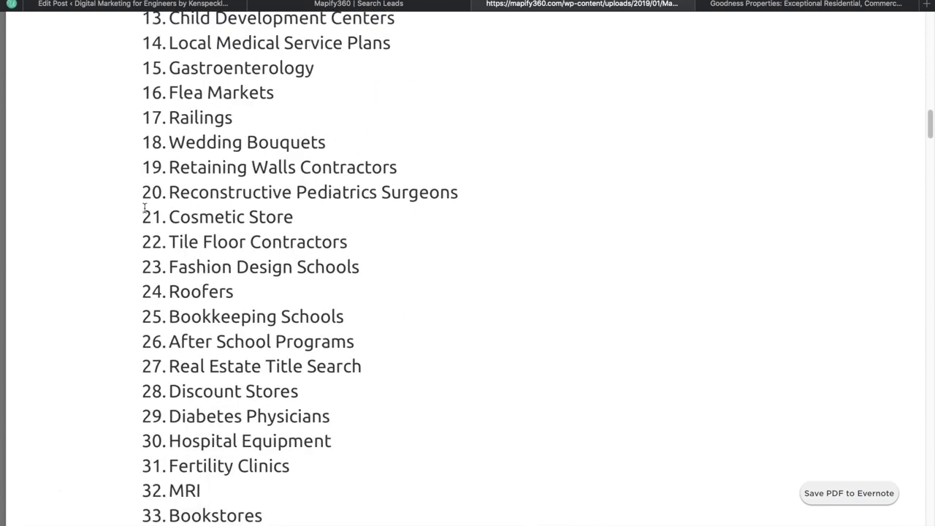
drag(183, 192, 400, 192)
click(400, 204)
Highlight the Mammography Clinics, Nutrition and Cremation Urns entries in the niche list.
scroll(430, 230, down, 2)
click(279, 204)
click(377, 227)
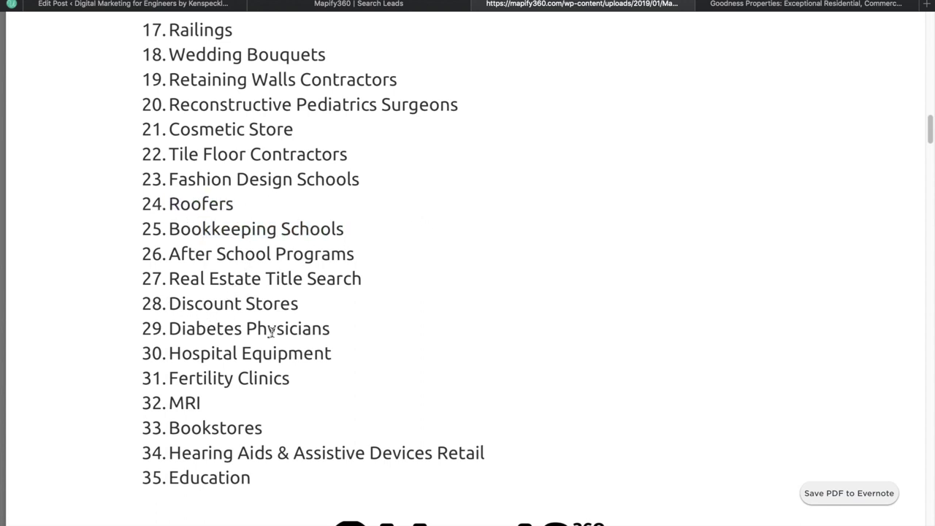
scroll(252, 329, down, 5)
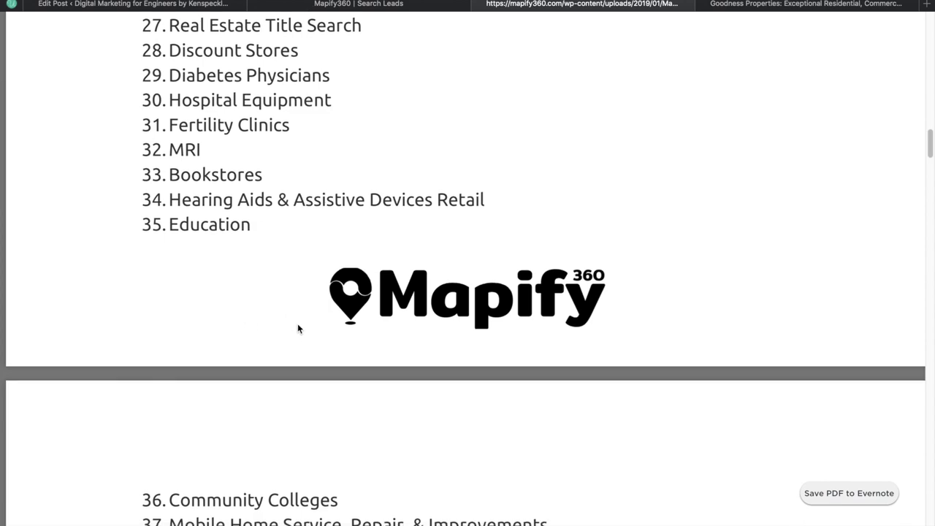
scroll(298, 328, down, 10)
scroll(298, 328, up, 2)
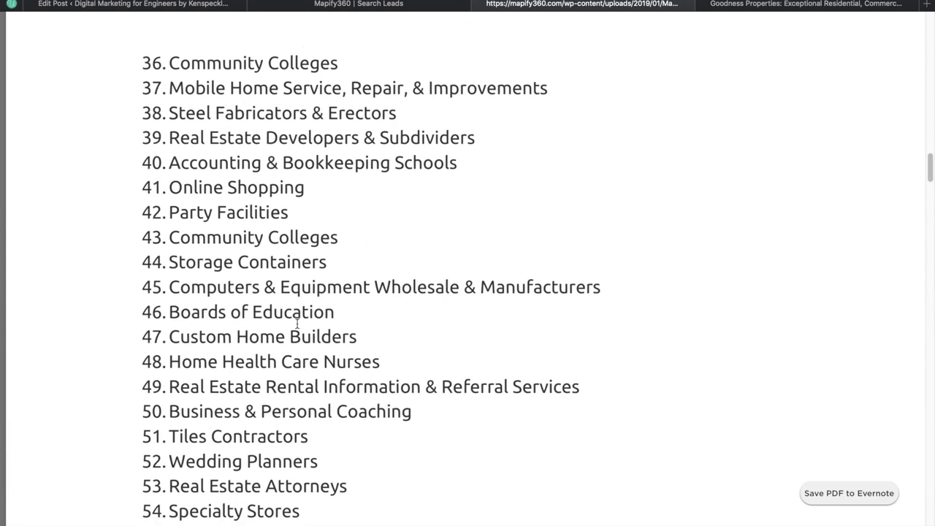
scroll(296, 323, down, 5)
scroll(295, 323, down, 8)
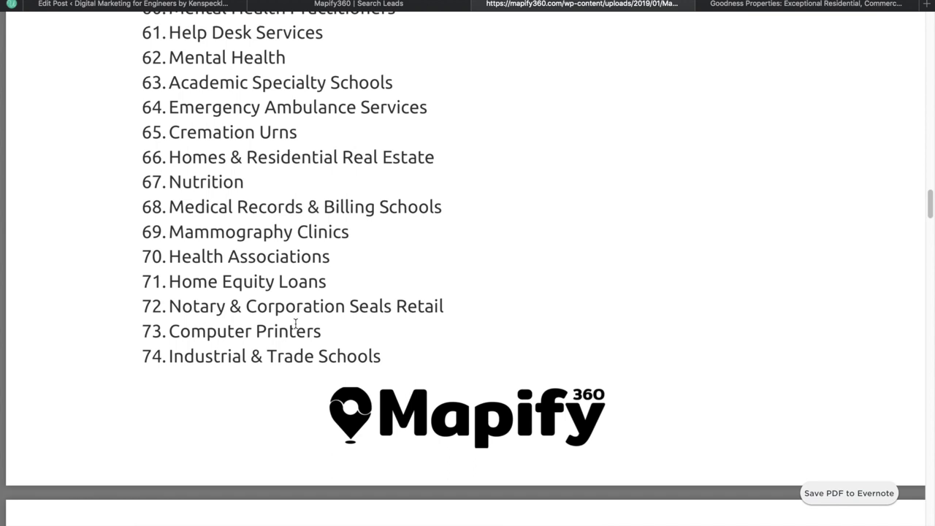
scroll(295, 323, up, 2)
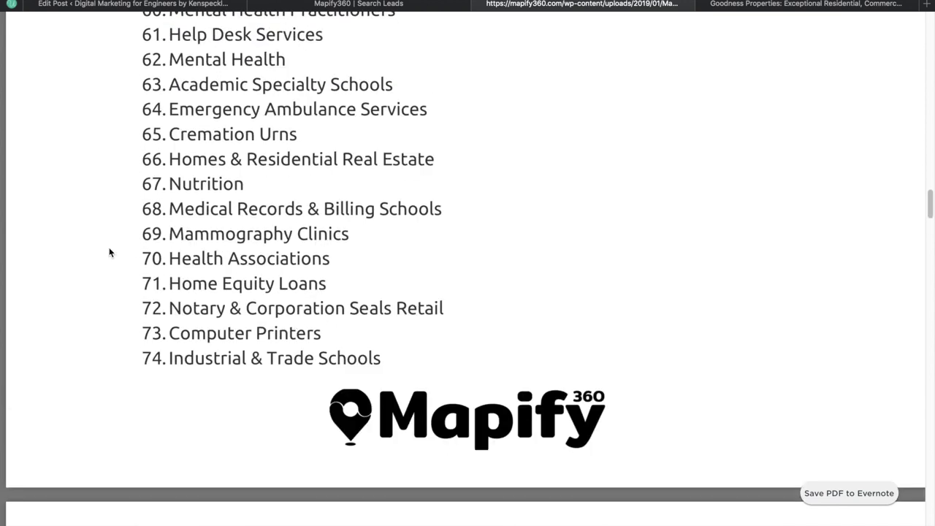
mouse_move(169, 236)
mouse_down()
mouse_move(323, 236)
mouse_move(348, 249)
mouse_move(351, 231)
mouse_move(169, 232)
mouse_up()
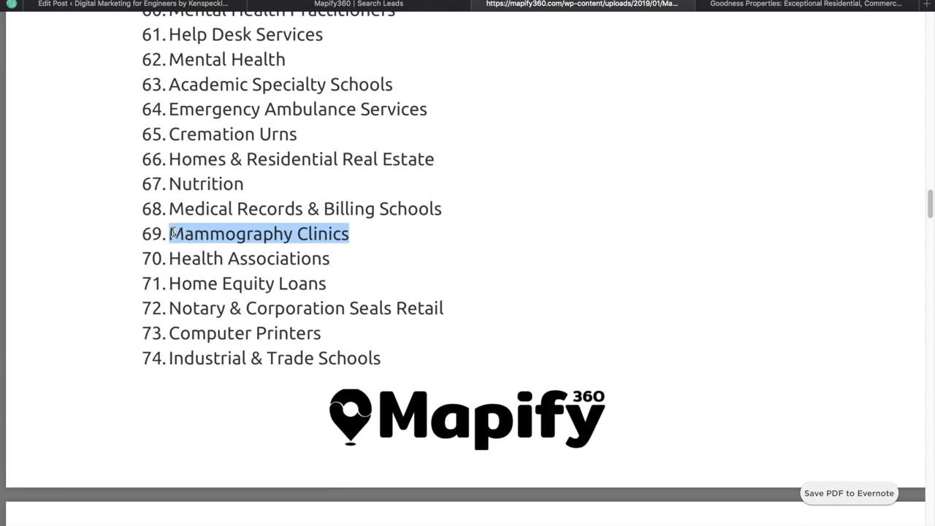
click(173, 233)
double_click(346, 234)
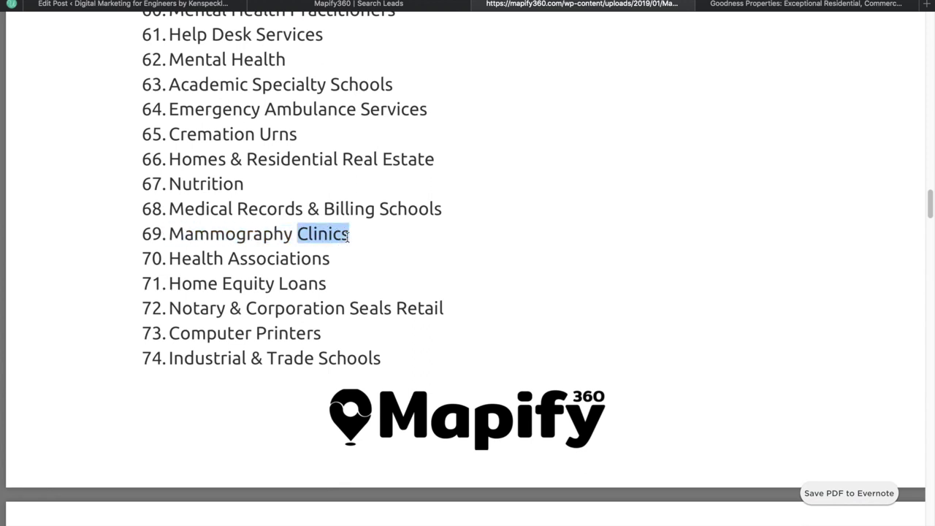
click(312, 232)
double_click(205, 184)
click(203, 184)
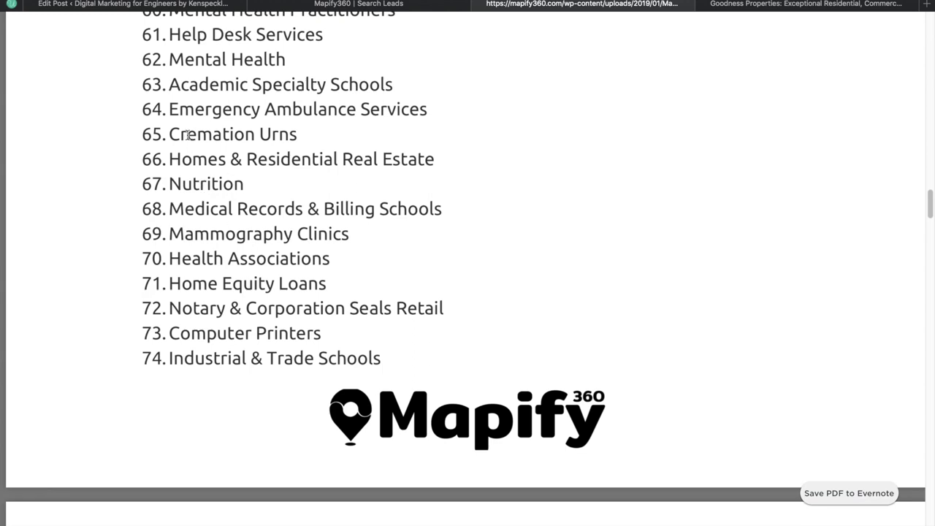
drag(314, 134, 149, 134)
click(150, 134)
Scan the niche list once more, then bring the Goodness Properties homepage back up.
scroll(356, 177, up, 4)
scroll(356, 177, up, 3)
scroll(369, 180, down, 5)
scroll(423, 180, up, 12)
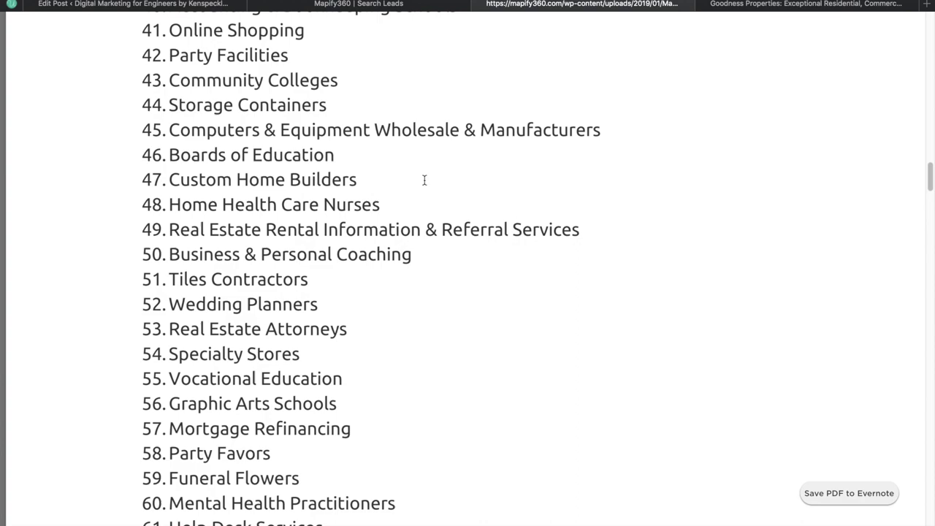
scroll(511, 208, up, 20)
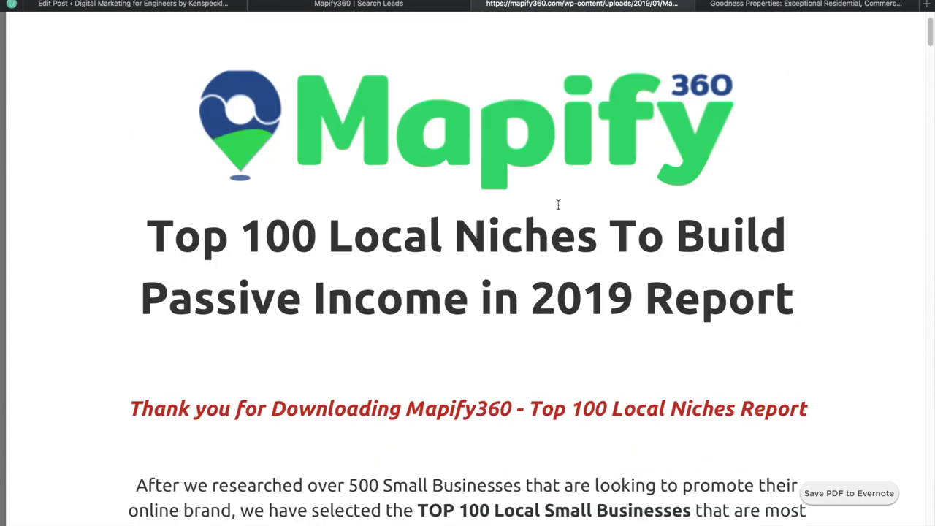
scroll(568, 205, down, 5)
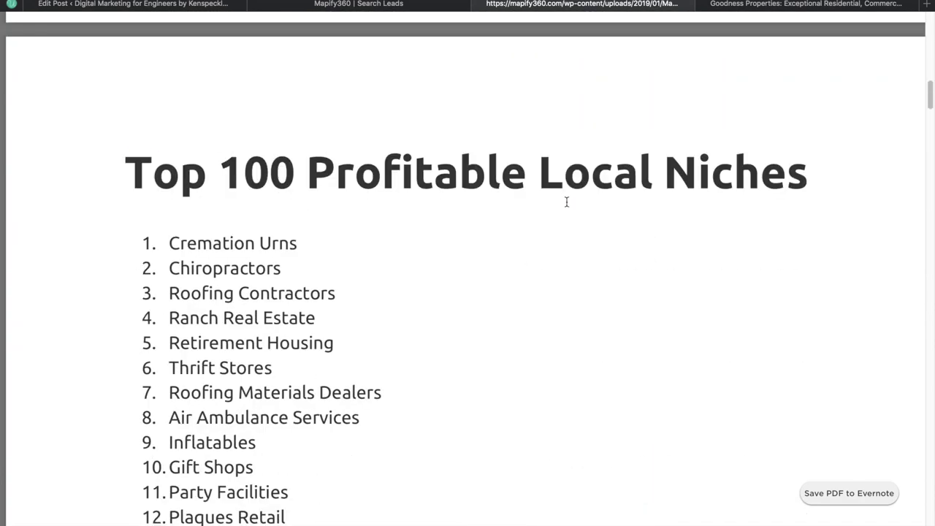
scroll(553, 202, down, 4)
scroll(542, 203, down, 7)
scroll(542, 208, up, 14)
scroll(541, 210, up, 8)
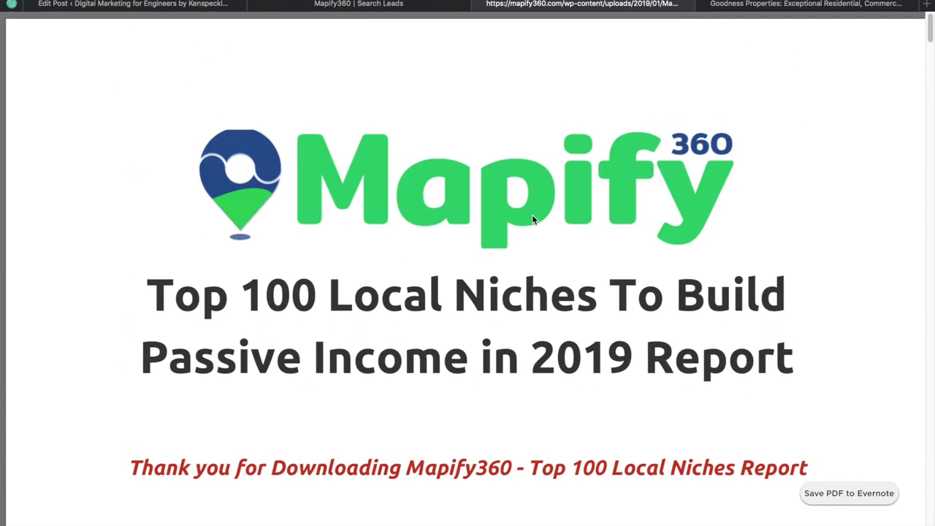
click(806, 6)
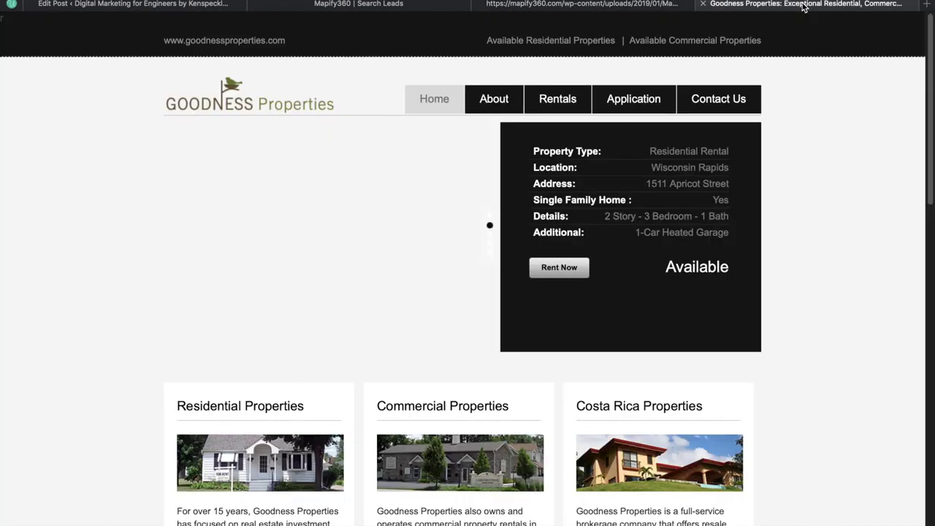
In the Wisconsin Rapids lead results, open Modern Woodmen of America's website link in a new tab.
click(347, 8)
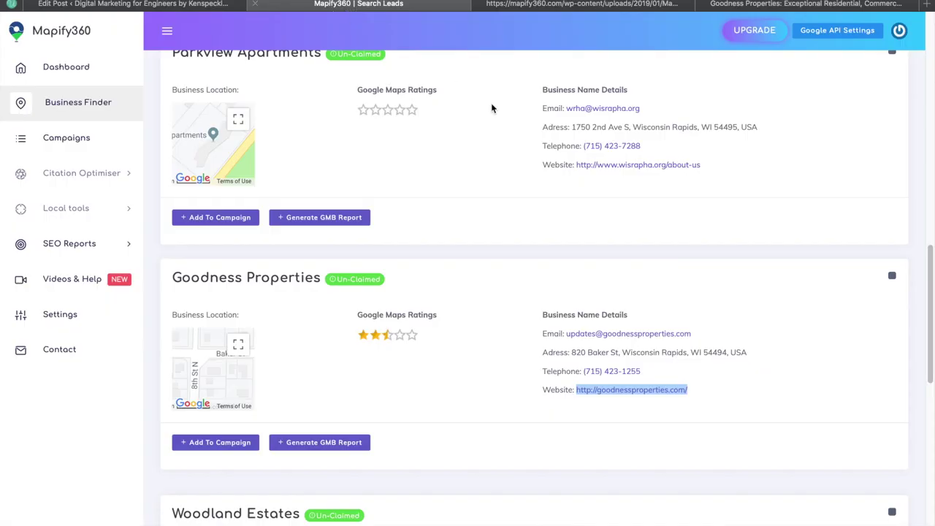
scroll(517, 219, down, 9)
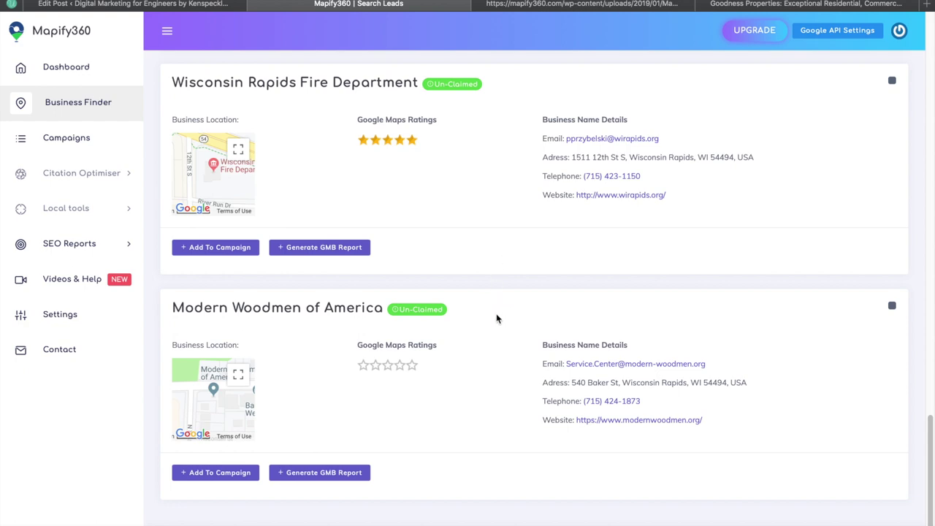
scroll(496, 319, up, 15)
scroll(496, 321, down, 15)
right_click(647, 423)
click(706, 319)
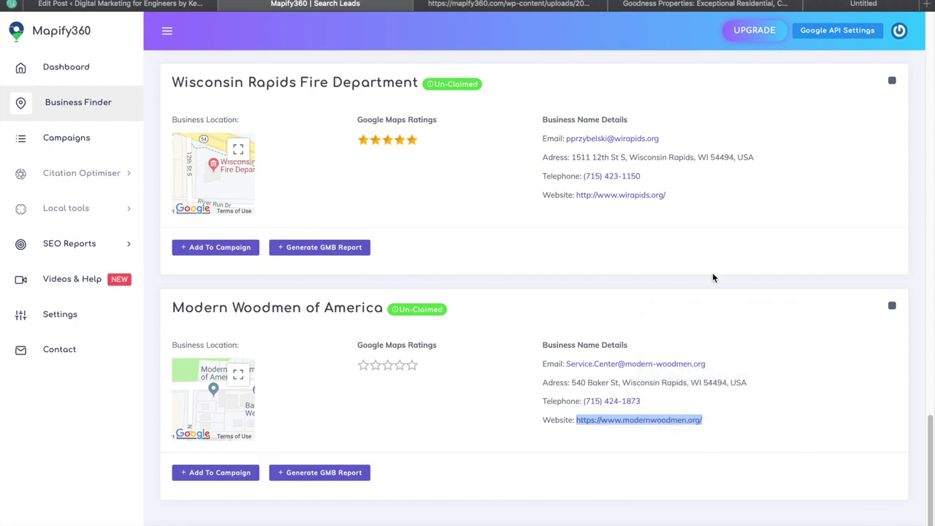
Scroll the Modern Woodmen homepage down to its contact footer and back up.
click(813, 7)
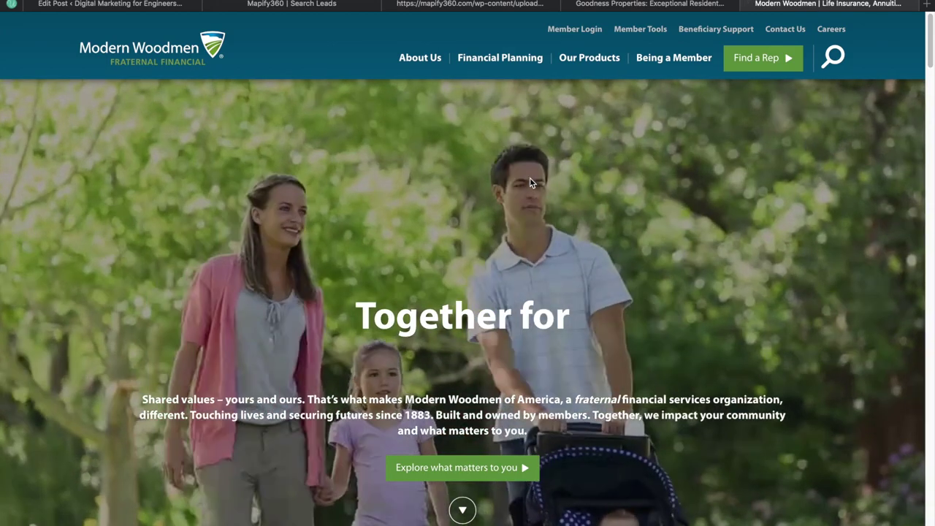
scroll(487, 204, down, 8)
scroll(498, 205, up, 5)
scroll(504, 207, down, 3)
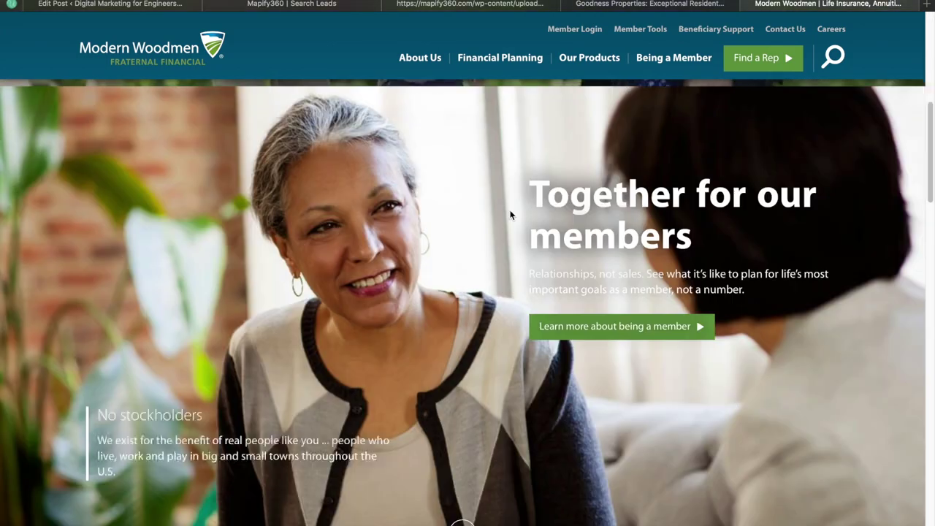
scroll(510, 210, up, 6)
scroll(511, 211, down, 15)
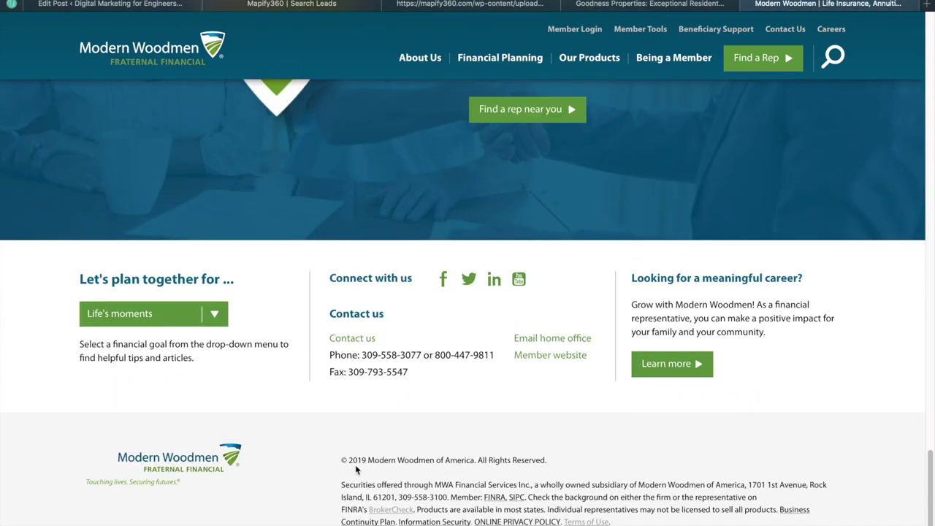
scroll(471, 509, down, 1)
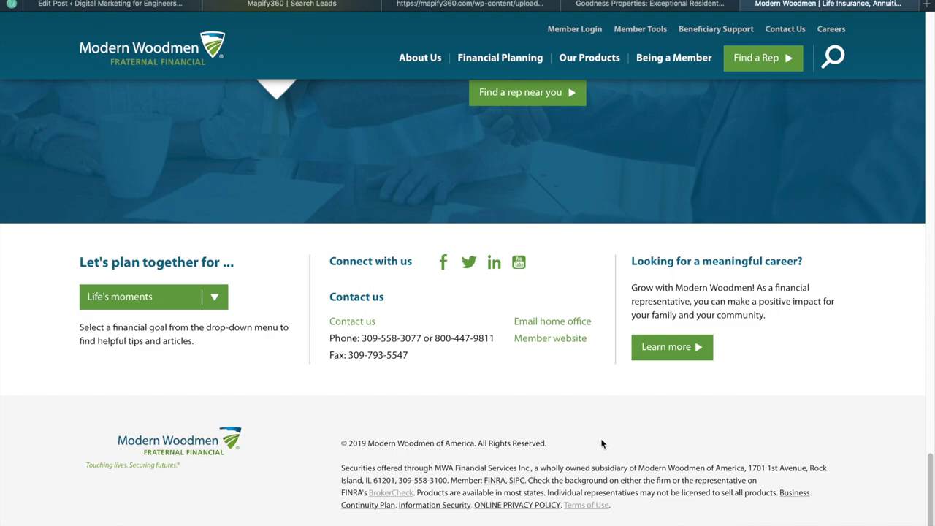
scroll(602, 442, up, 20)
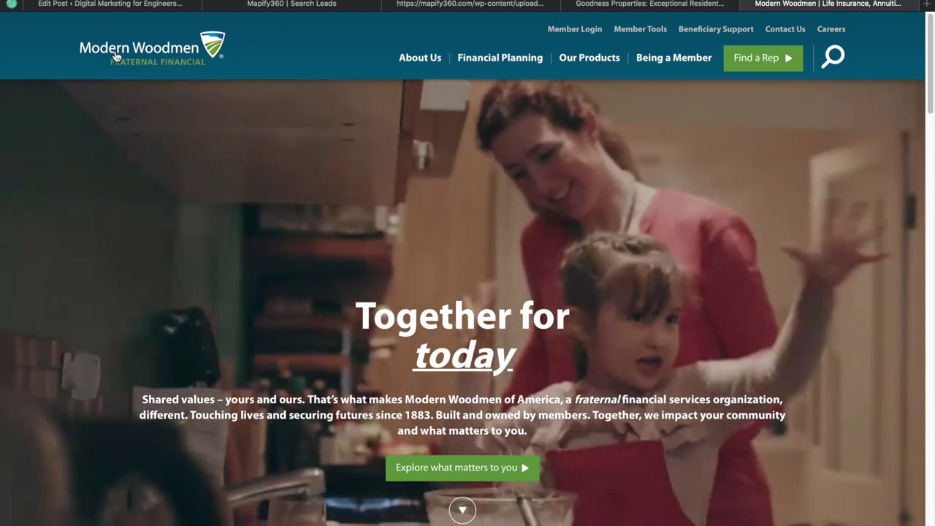
Reload the Modern Woodmen homepage via its logo, glance over it, and close the tab.
click(130, 49)
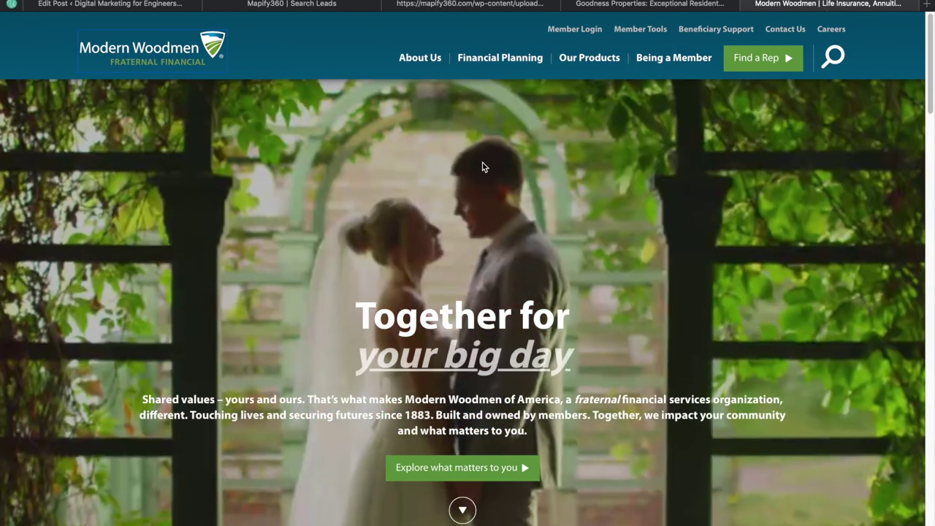
scroll(611, 348, down, 5)
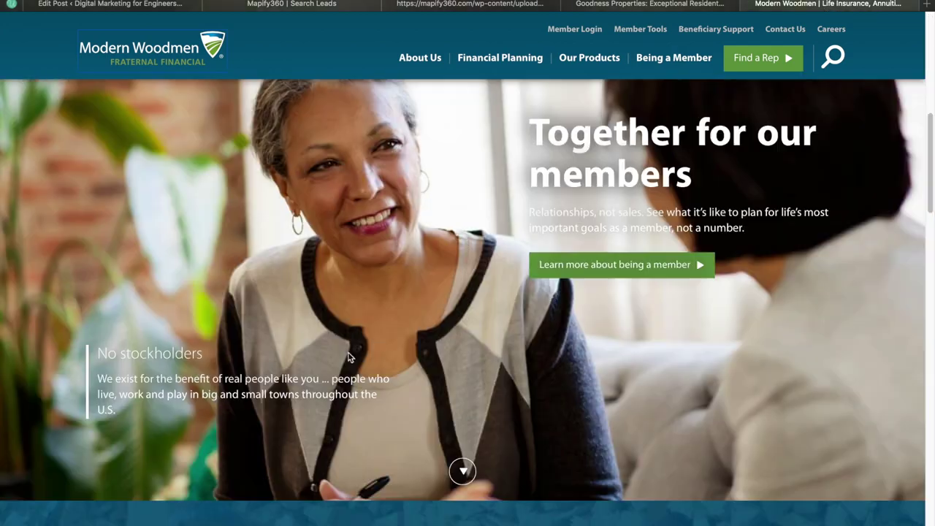
scroll(436, 336, up, 5)
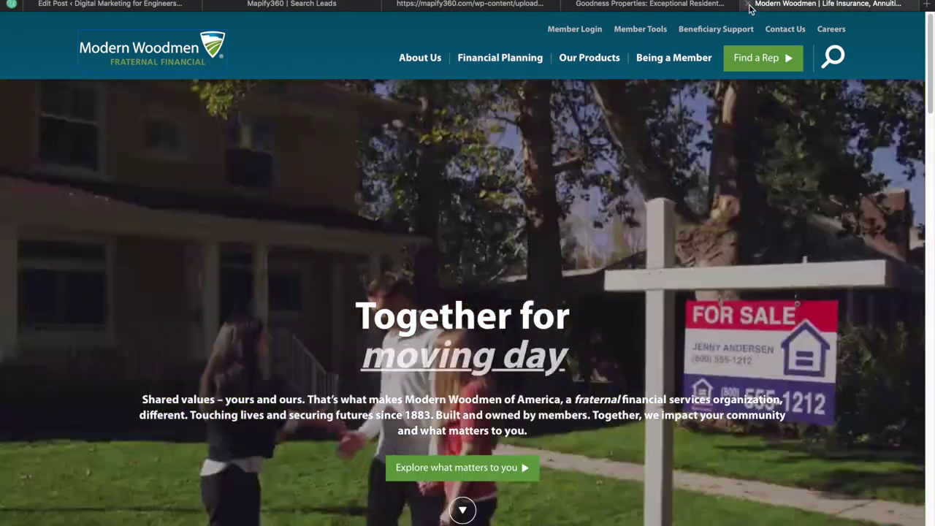
click(747, 5)
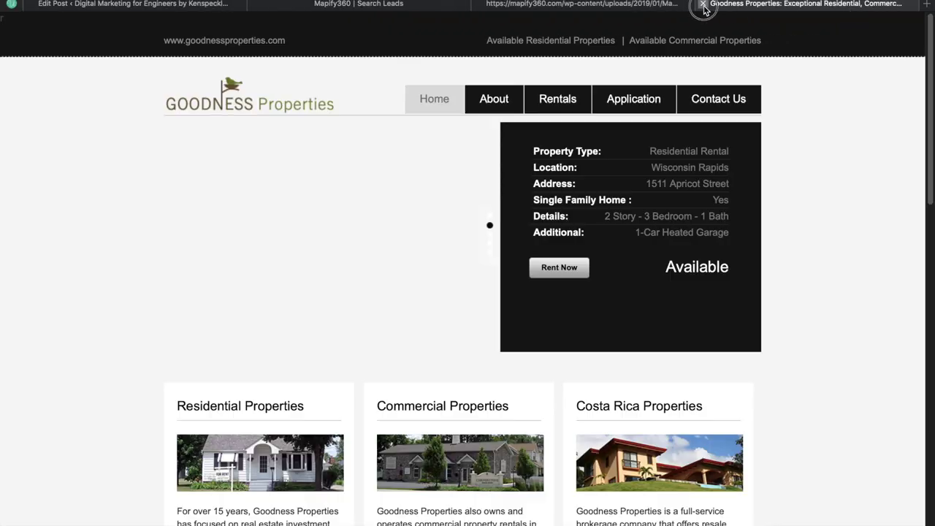
Close the Goodness Properties and niche PDF tabs, then open the Fire Department's wirapids.org link in a new tab.
middle_click(686, 7)
click(626, 5)
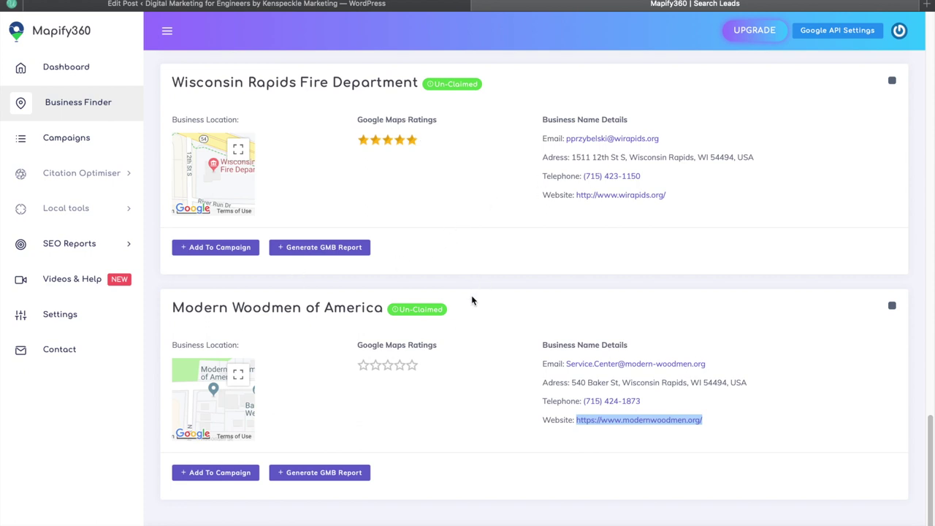
right_click(618, 198)
click(650, 199)
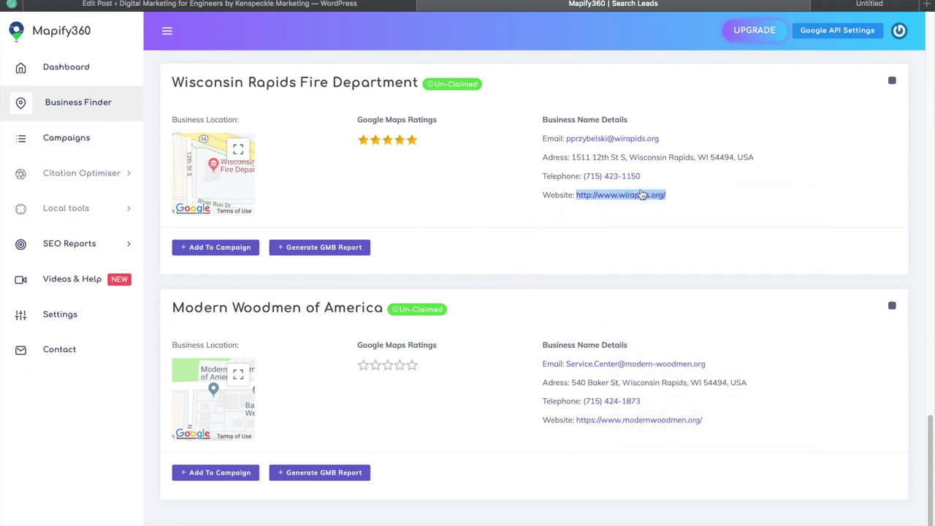
click(769, 6)
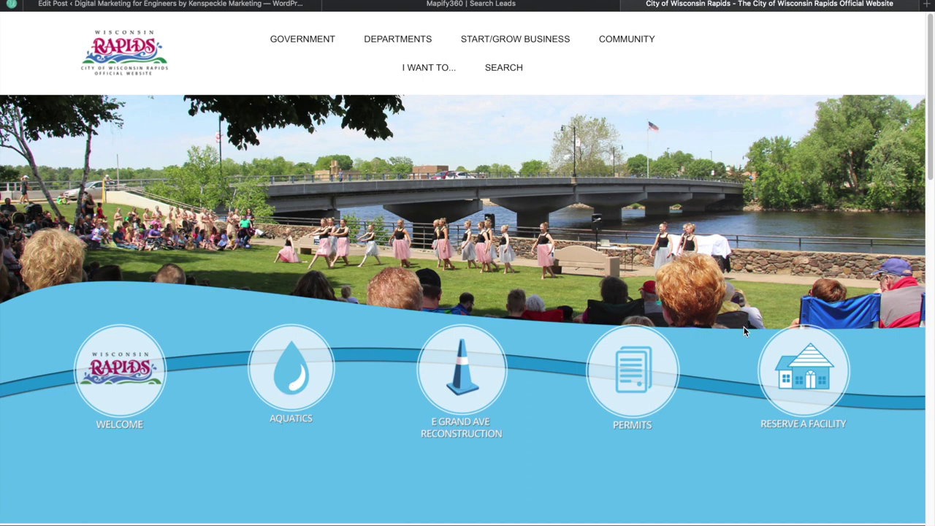
Scroll the City of Wisconsin Rapids homepage to its footer, then go back to Mapify360 Search Leads.
scroll(494, 198, down, 3)
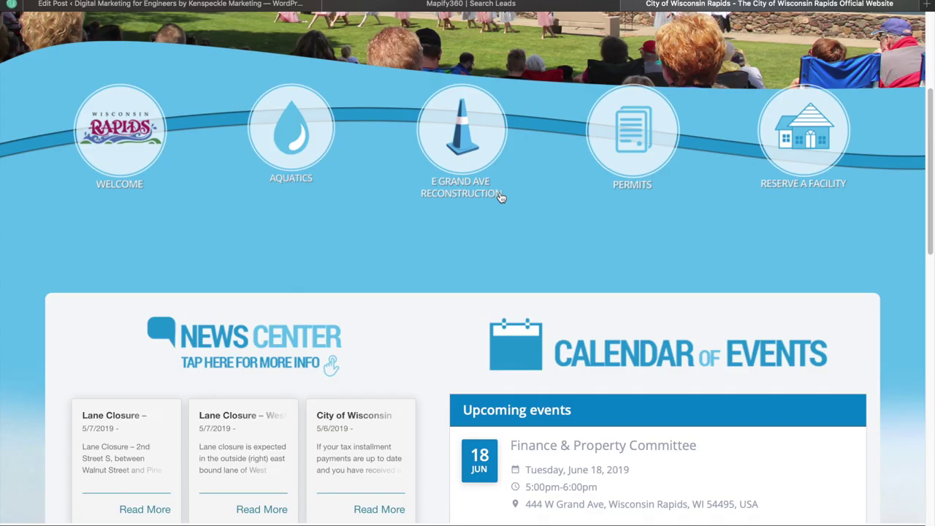
scroll(501, 194, down, 3)
scroll(453, 208, down, 10)
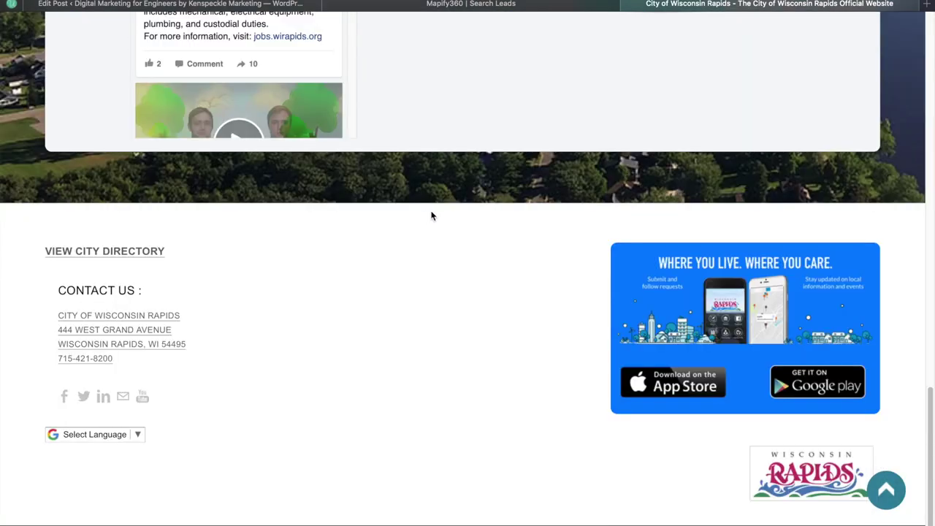
scroll(467, 183, up, 15)
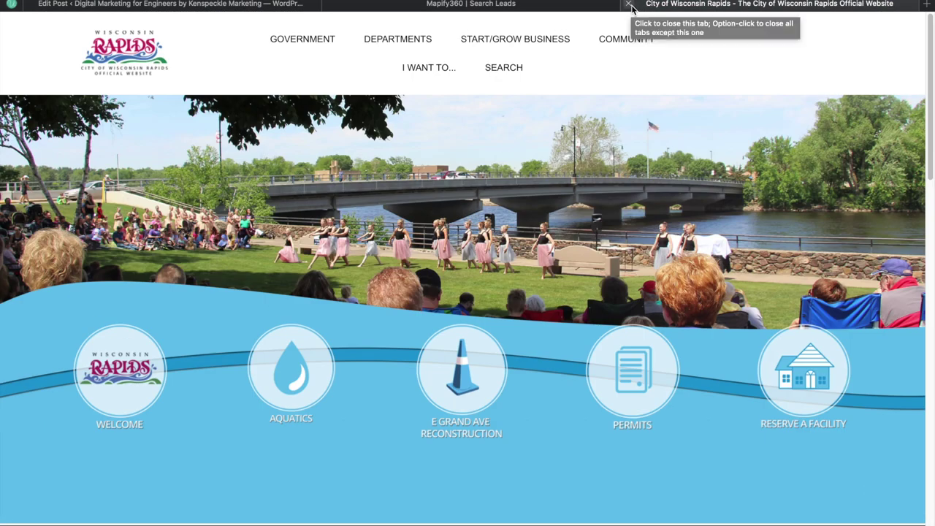
click(553, 7)
Select all Wisconsin Rapids leads and scroll the list from River Wood Apartments to Modern Woodmen of America.
scroll(713, 170, up, 15)
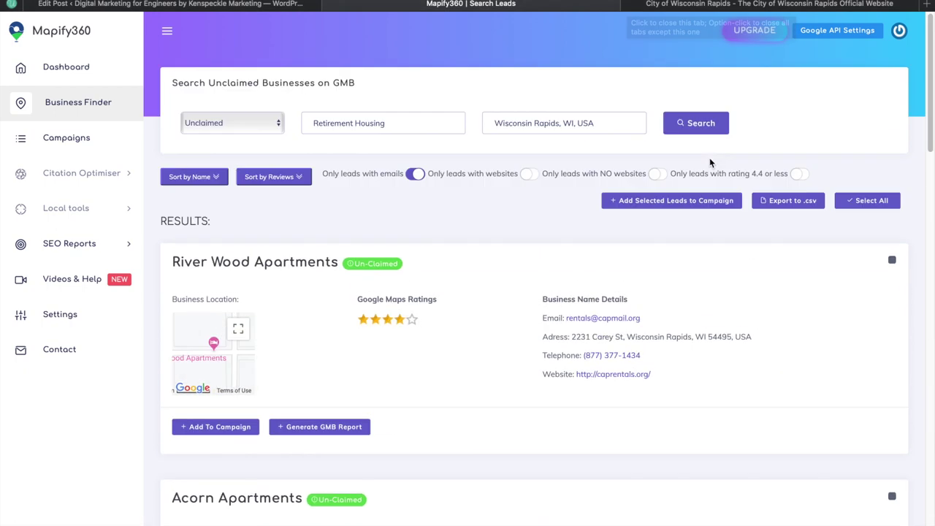
click(868, 206)
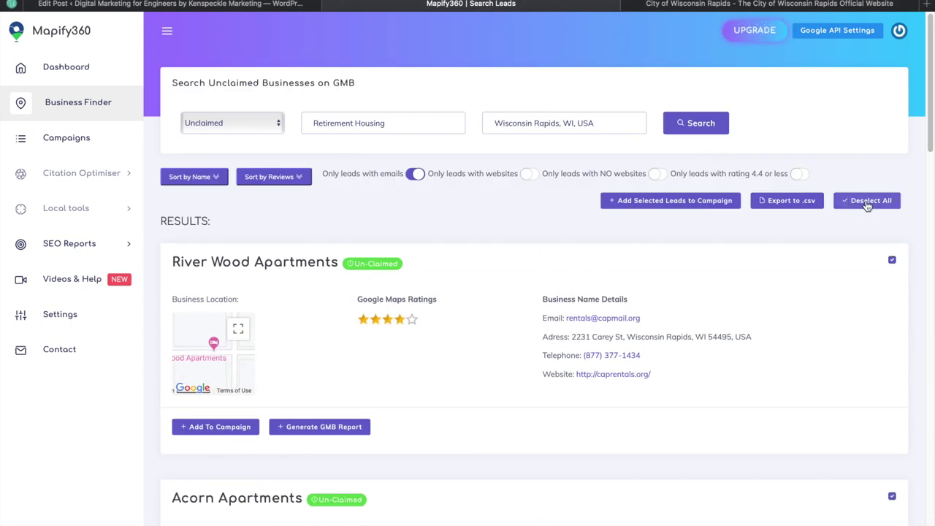
scroll(737, 249, down, 2)
scroll(777, 259, down, 5)
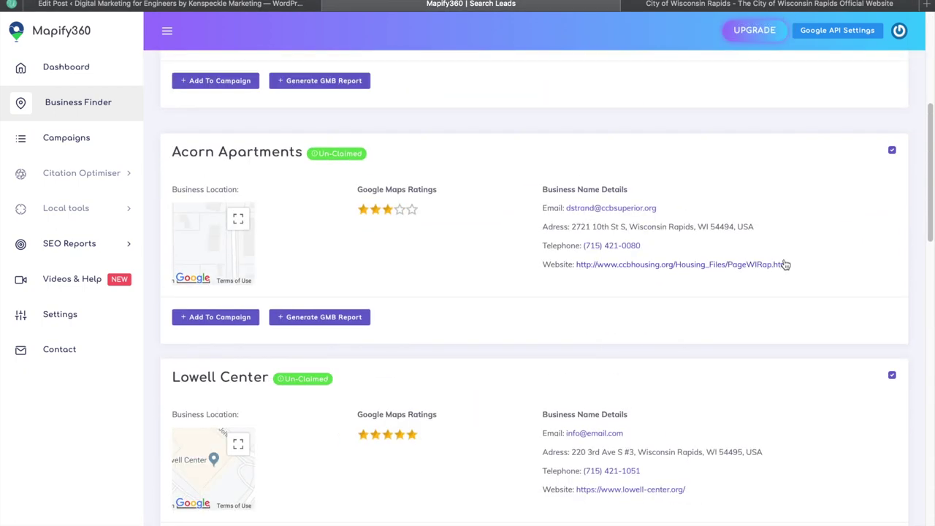
scroll(782, 265, down, 3)
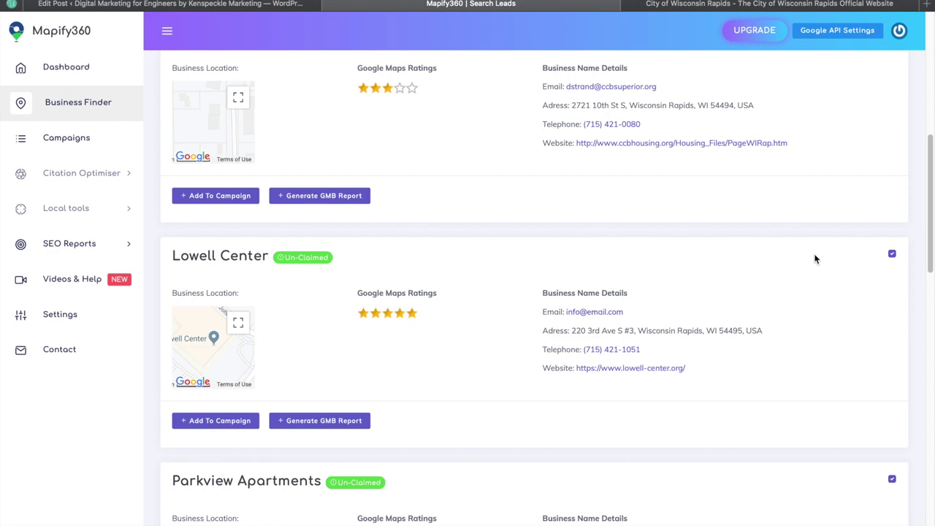
scroll(813, 259, down, 15)
scroll(784, 264, down, 1)
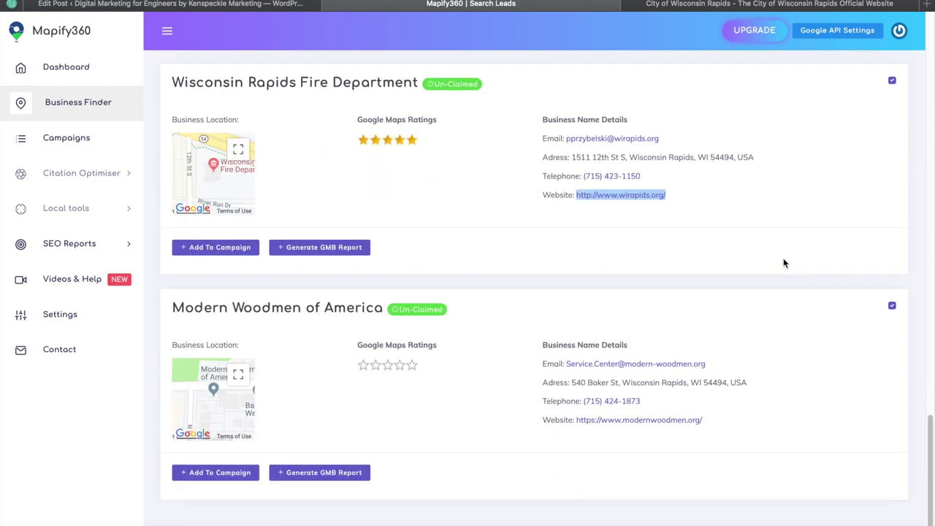
scroll(785, 266, up, 5)
click(789, 260)
scroll(793, 279, down, 5)
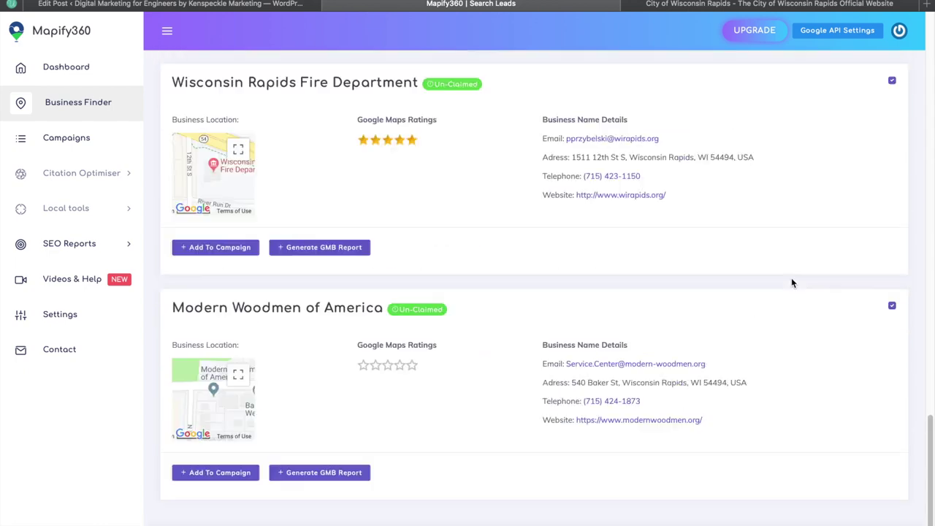
scroll(793, 284, up, 20)
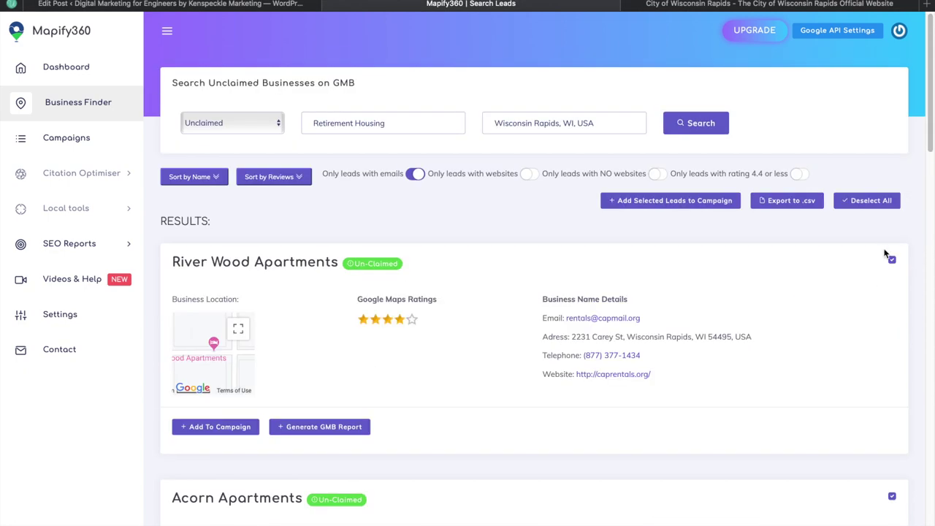
scroll(701, 248, down, 8)
scroll(715, 247, up, 15)
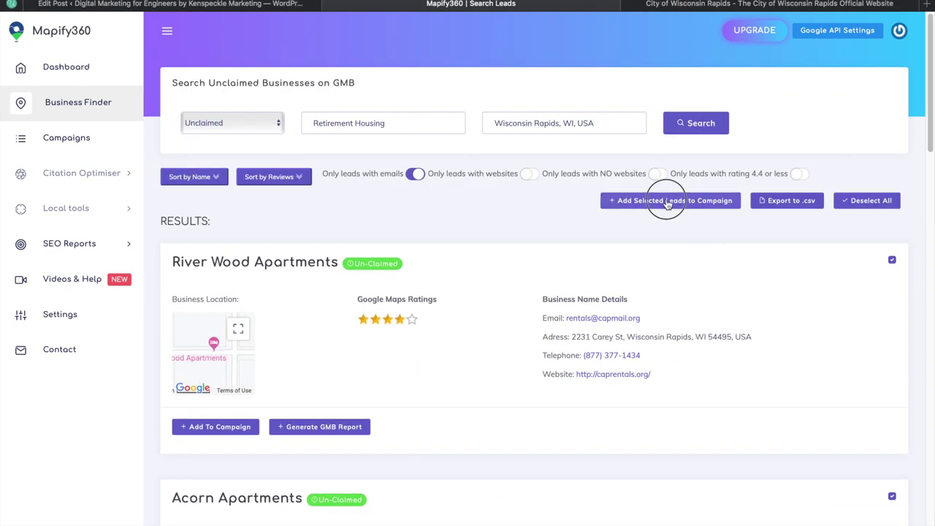
From Add Selected Leads to Campaign, create a new campaign named RetirementHomes1.
click(666, 203)
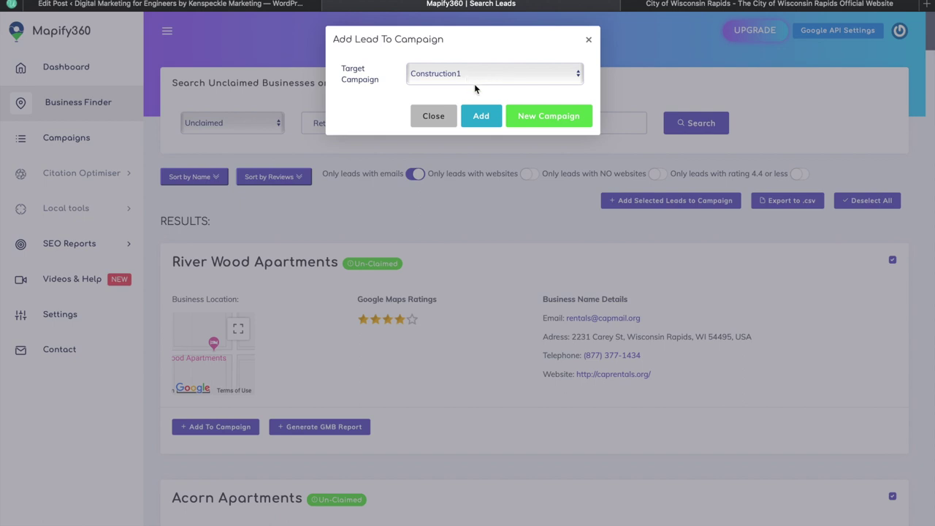
click(541, 117)
click(444, 82)
text(Retiremen)
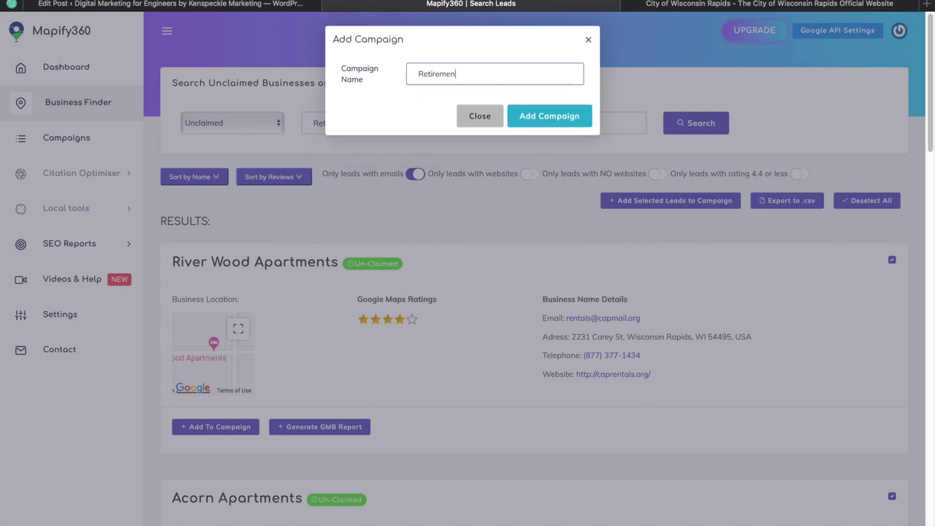
text(tHomes1)
drag(419, 81, 507, 73)
click(507, 75)
click(540, 124)
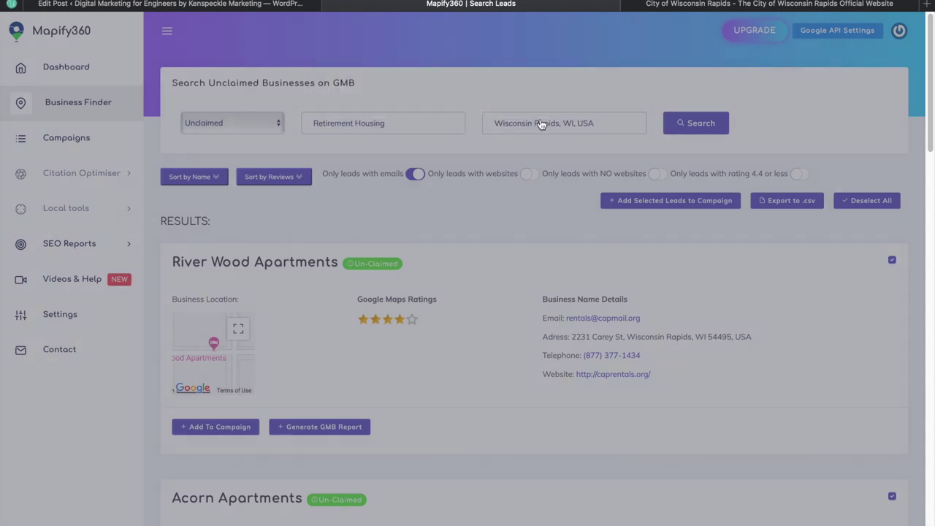
Add the selected leads to RetirementHomes1, then search retirement housing in Los Angeles, CA, USA.
click(476, 117)
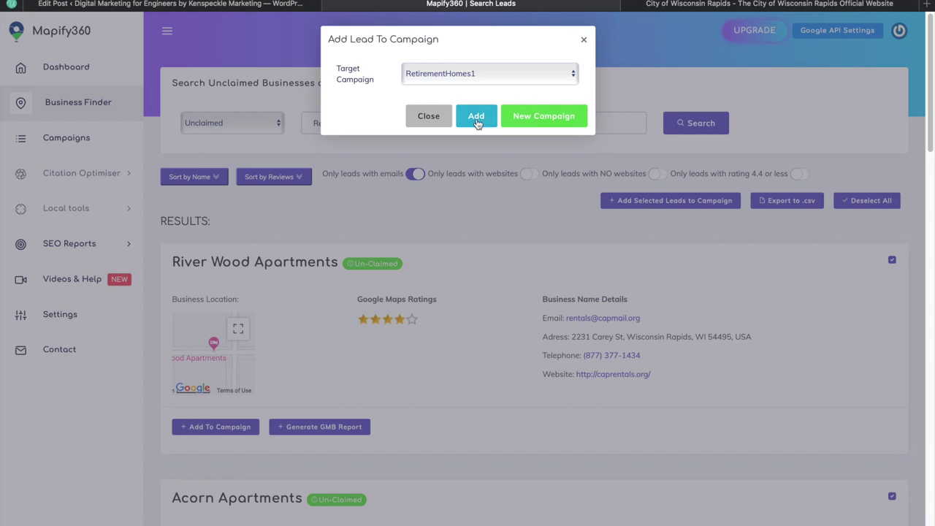
click(583, 40)
drag(584, 121, 481, 128)
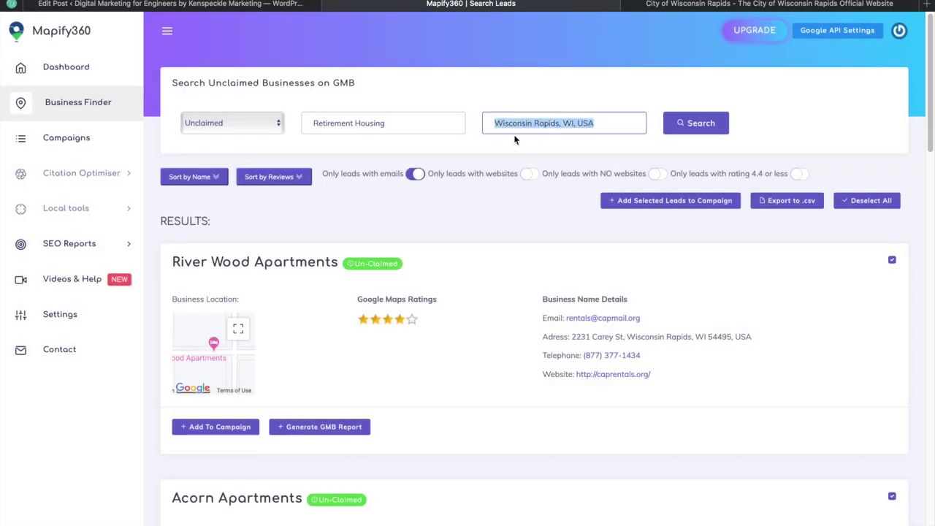
text(los)
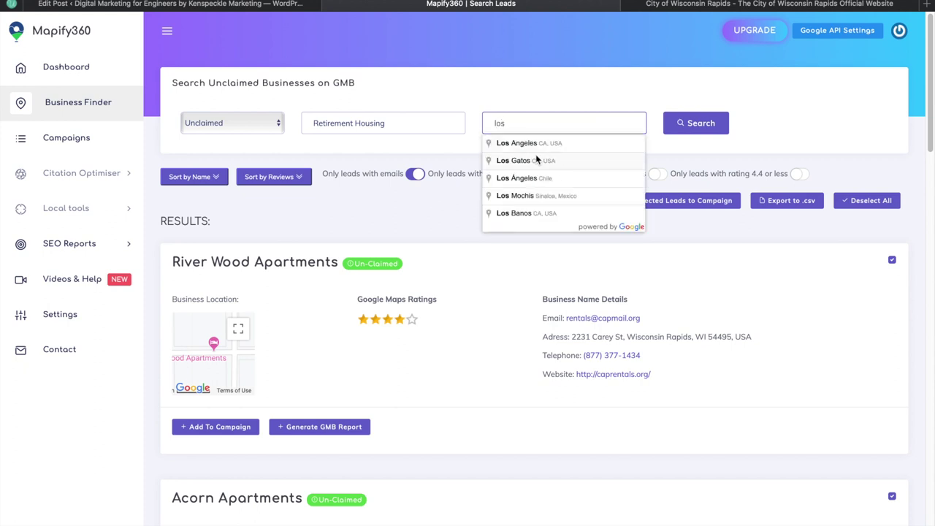
click(532, 144)
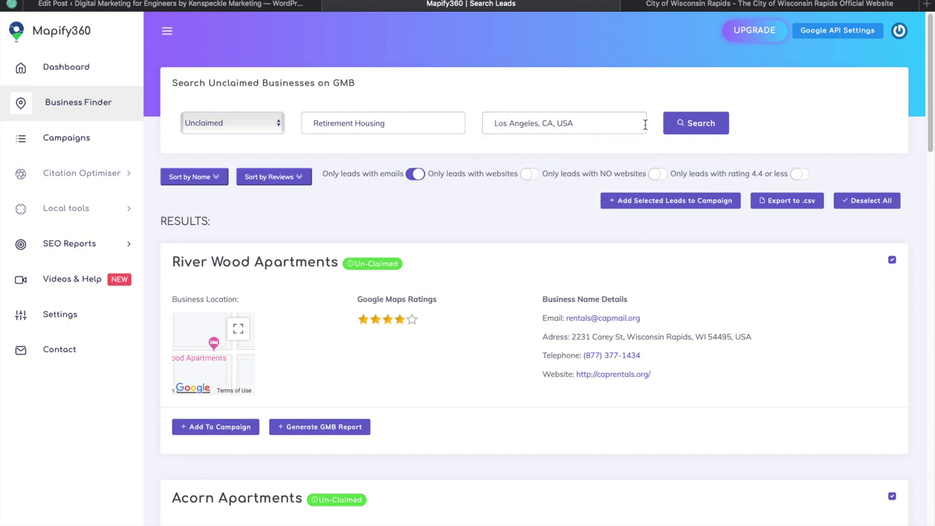
click(699, 126)
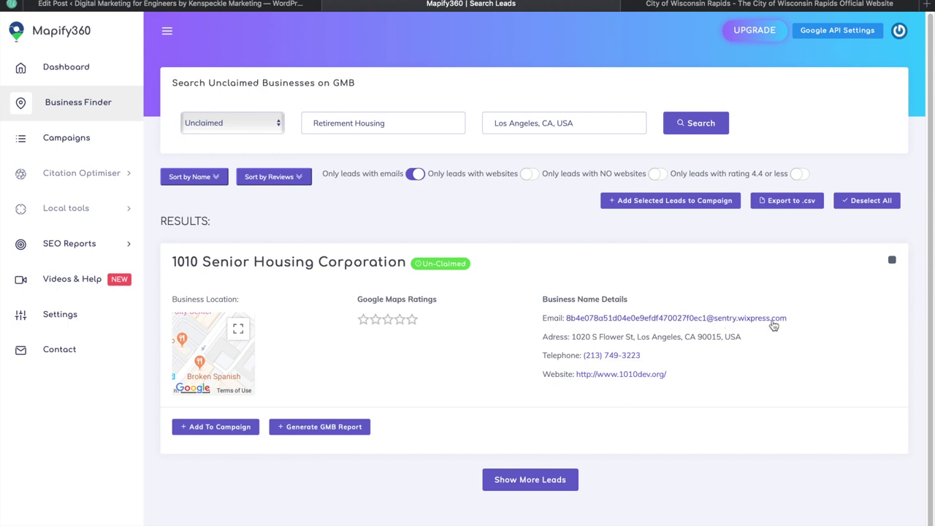
Load more Los Angeles leads twice and unselect 1010 Senior Housing Corporation.
scroll(511, 312, down, 1)
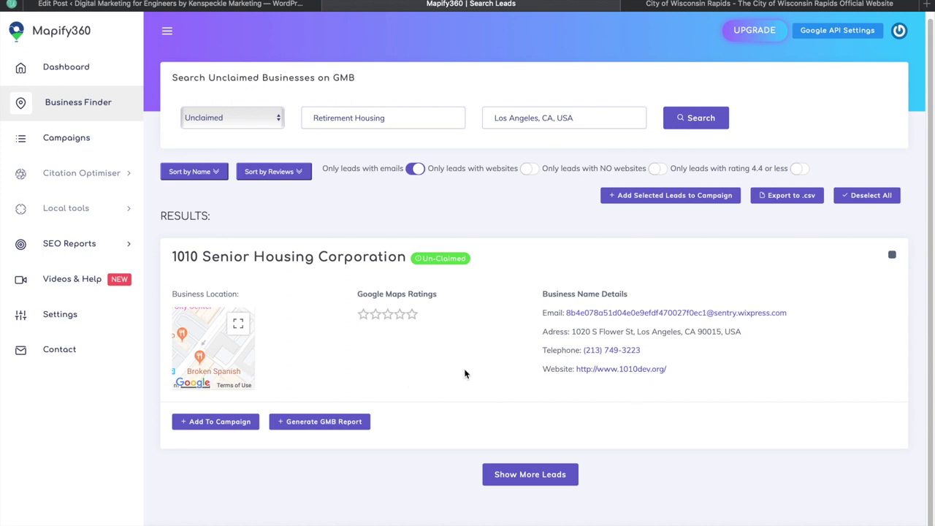
click(515, 473)
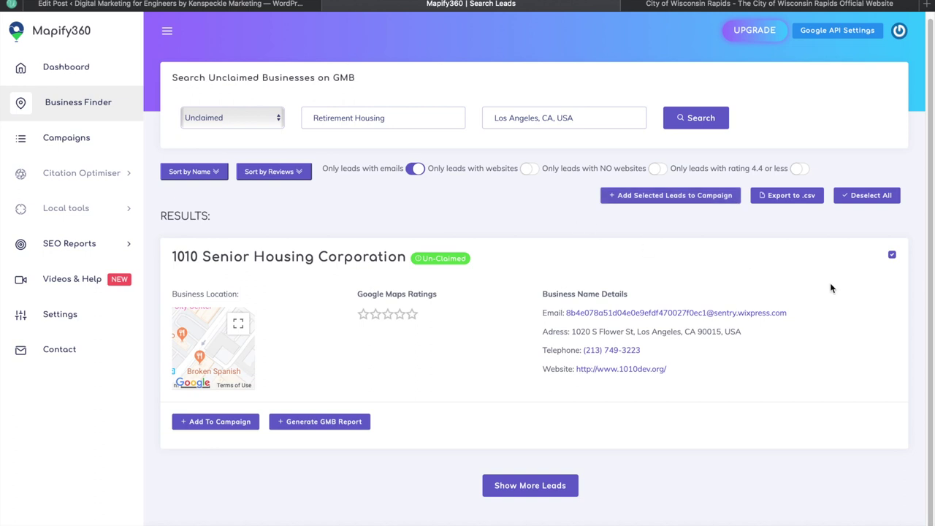
click(892, 255)
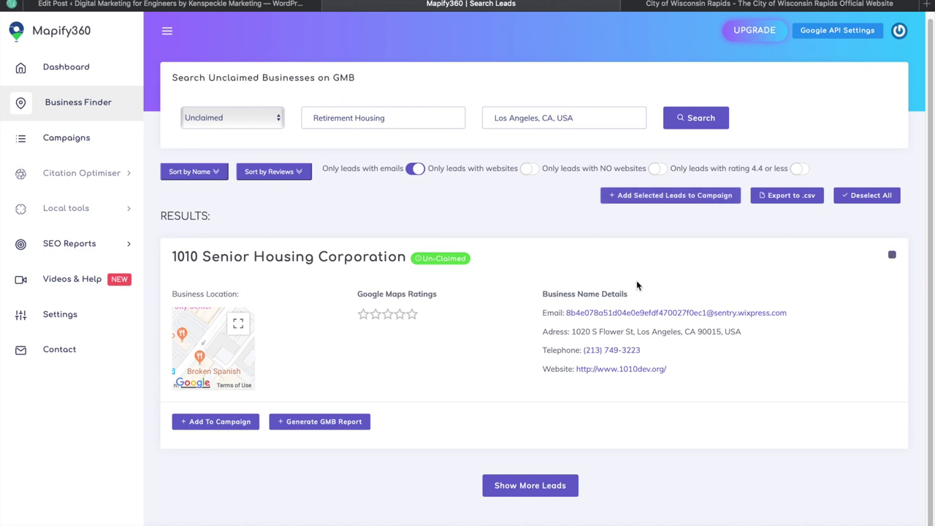
click(538, 483)
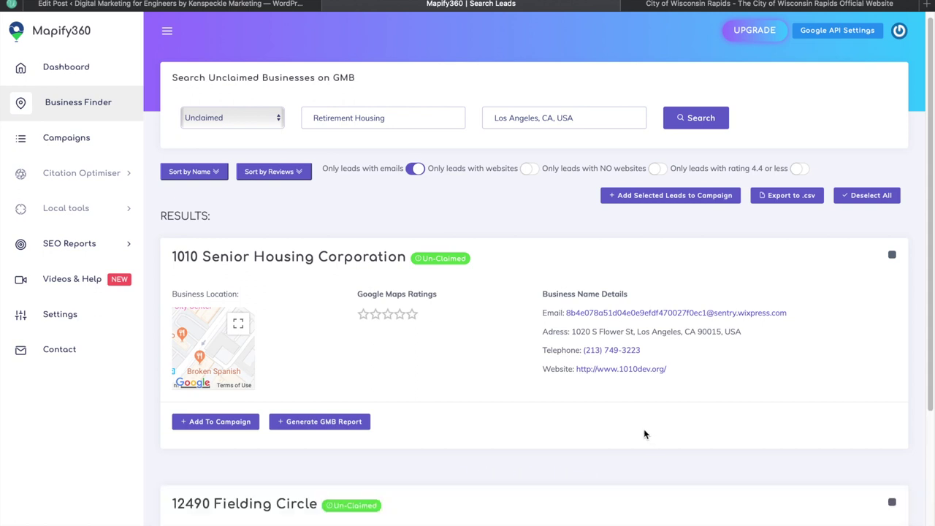
scroll(643, 430, down, 3)
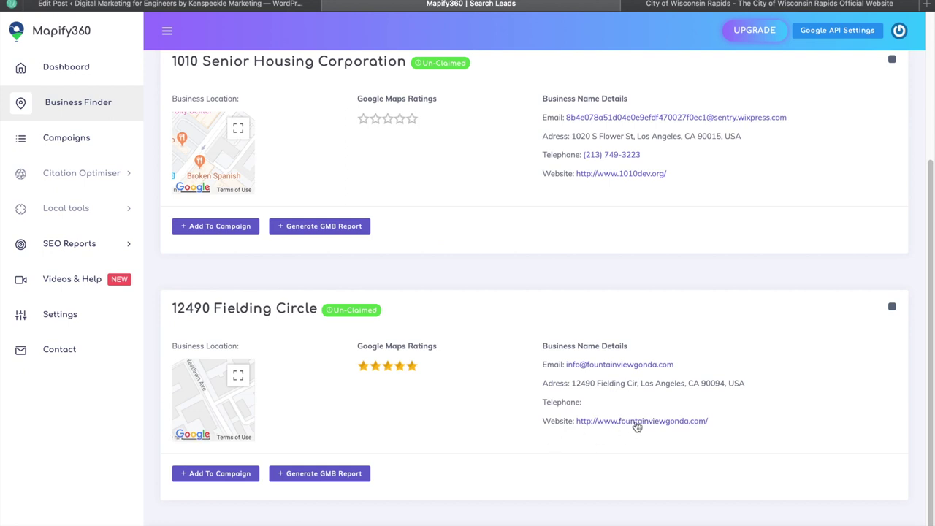
mouse_move(169, 314)
mouse_down()
mouse_move(219, 309)
mouse_move(170, 309)
mouse_up()
click(208, 310)
click(173, 309)
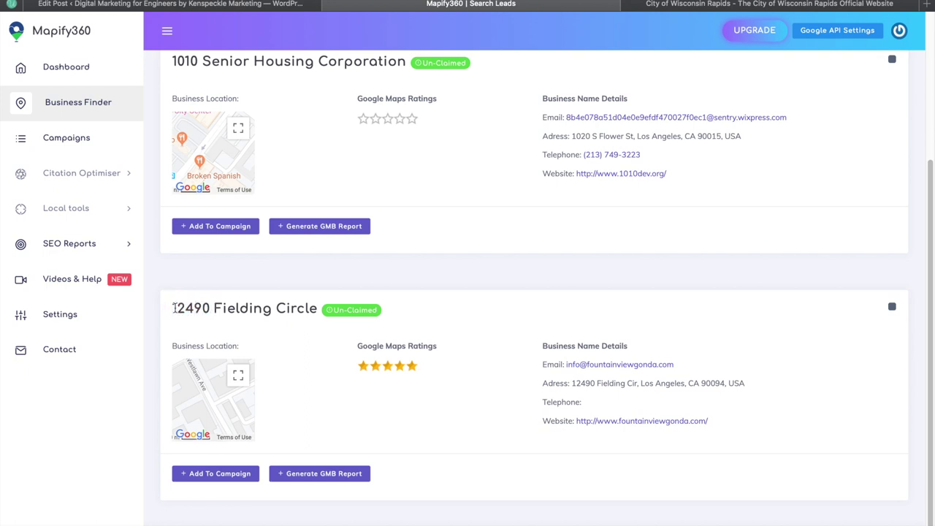
right_click(618, 421)
click(673, 319)
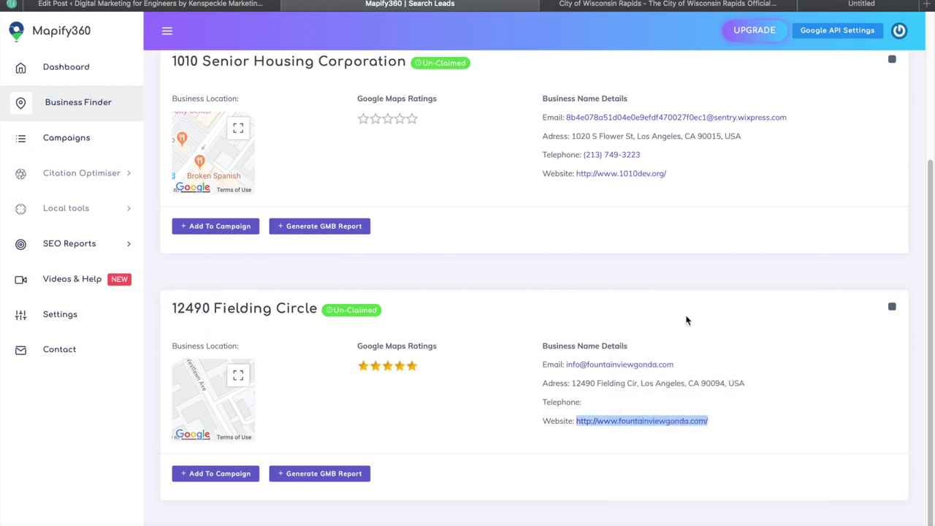
click(703, 5)
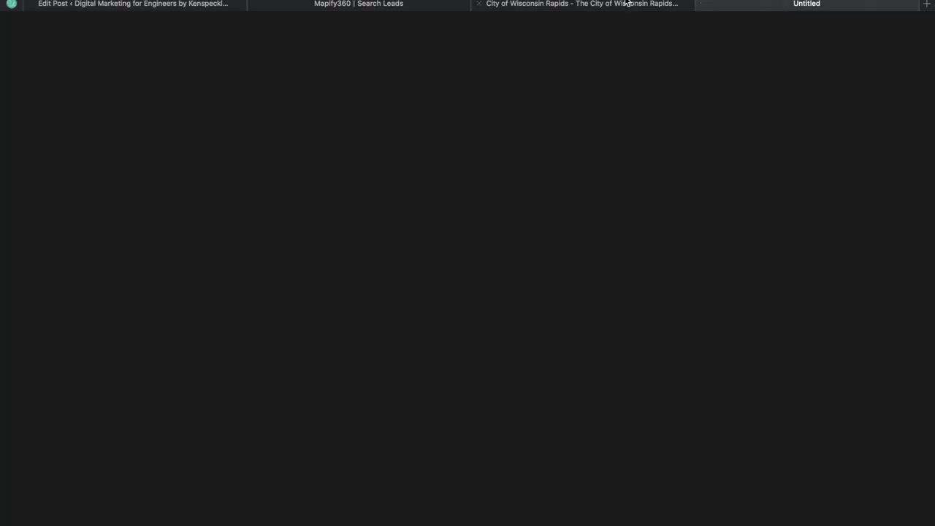
Close the City of Wisconsin Rapids tab, check the Fountainview site's footer, then close it.
click(599, 4)
click(480, 4)
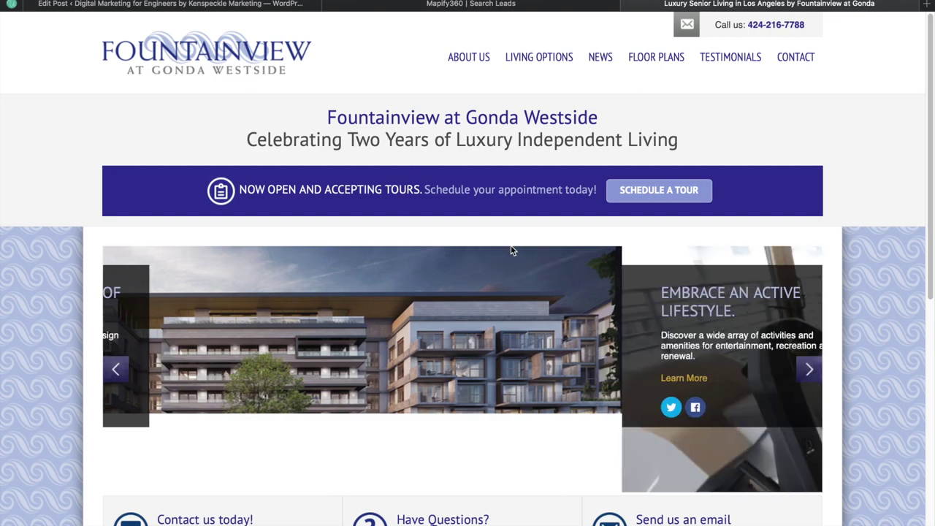
scroll(501, 226, down, 1)
scroll(501, 227, down, 7)
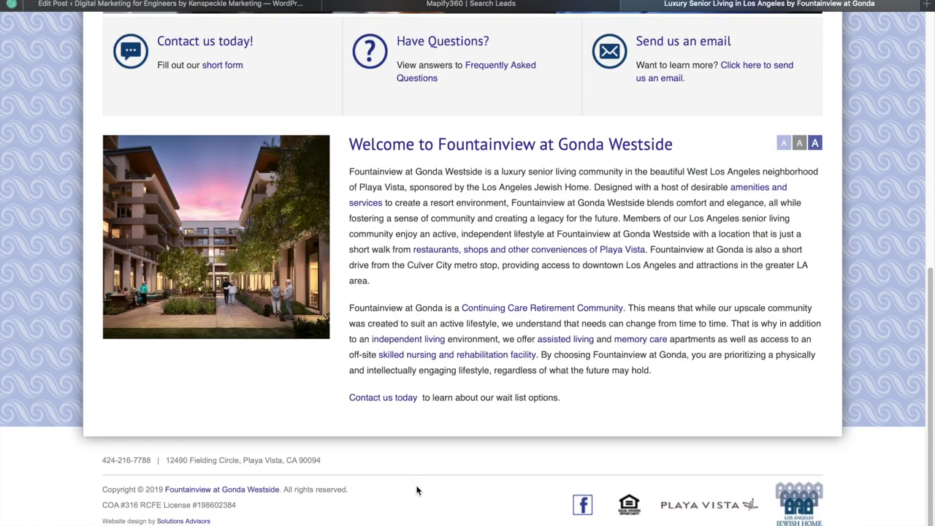
drag(154, 490, 159, 490)
click(349, 514)
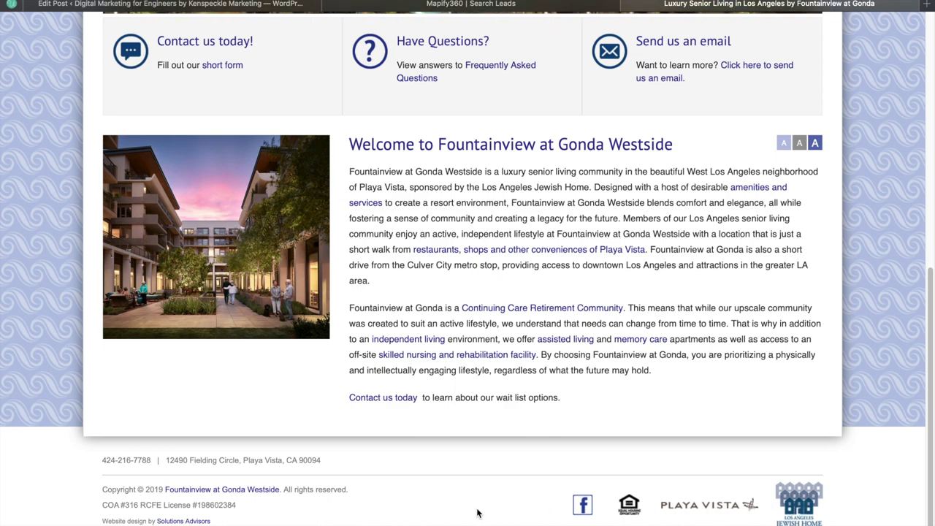
scroll(530, 504, up, 7)
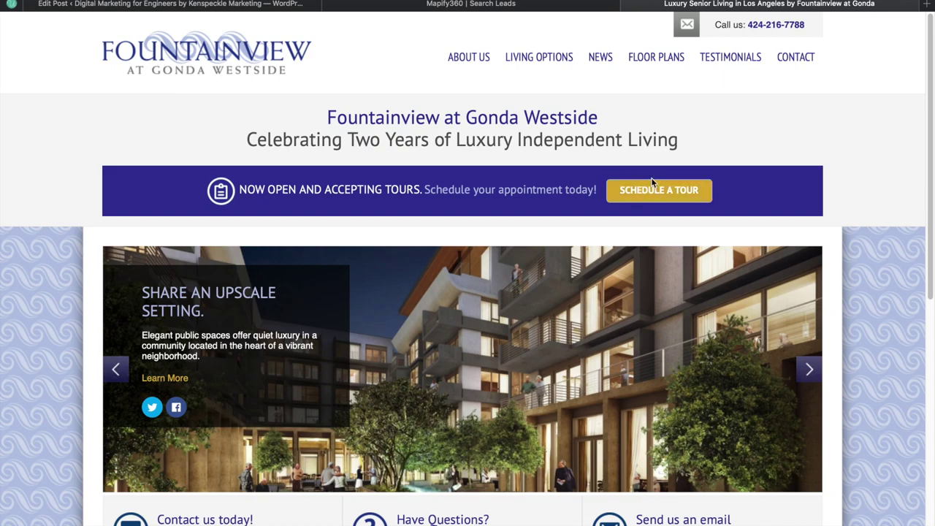
click(628, 18)
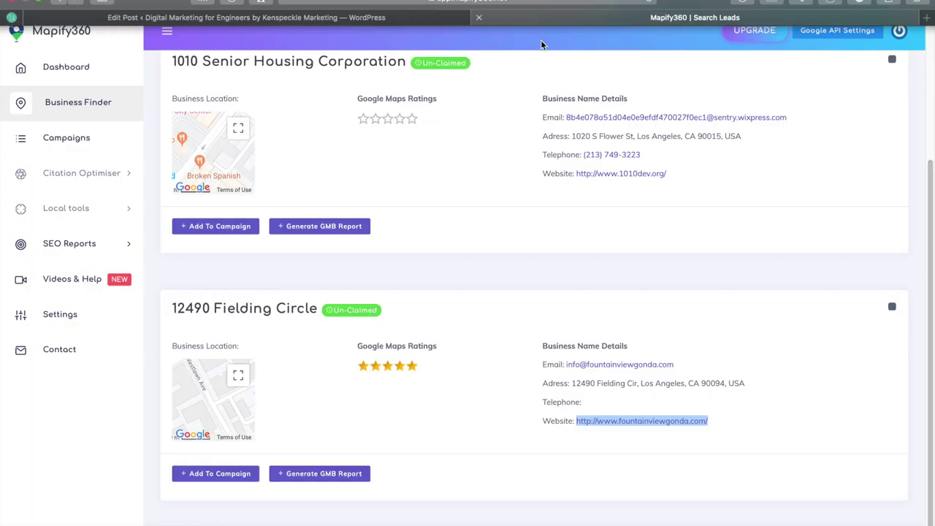
Open the 1010dev.org website in a new tab, skim it, and close it.
scroll(497, 349, down, 3)
scroll(497, 349, up, 3)
scroll(496, 349, down, 3)
right_click(630, 173)
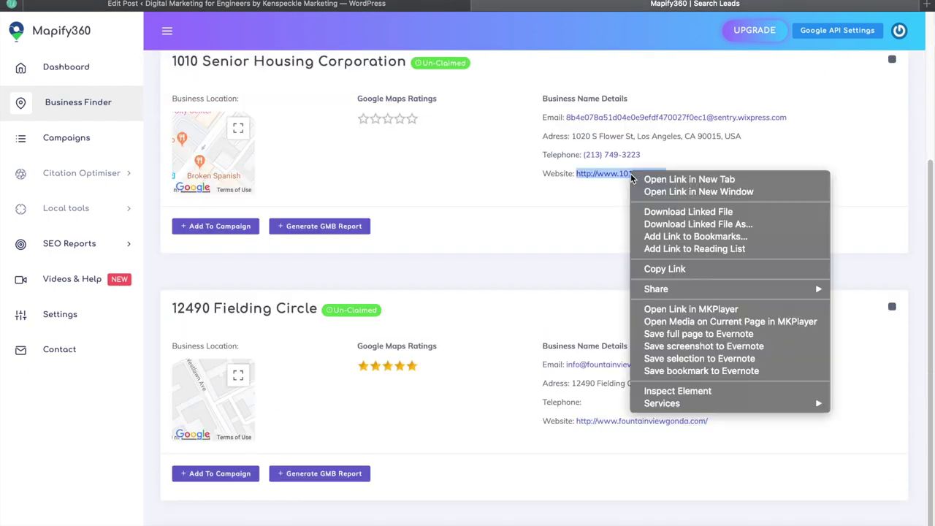
click(654, 182)
click(779, 4)
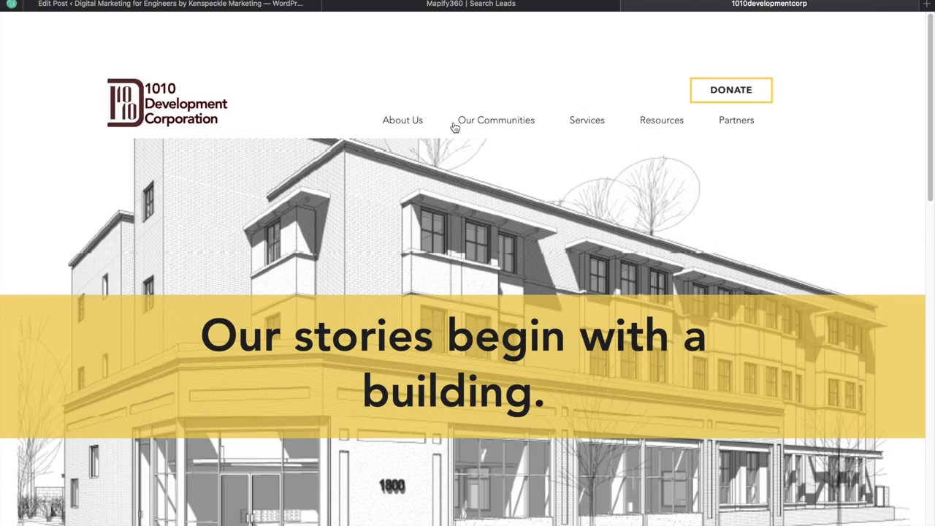
scroll(546, 184, down, 15)
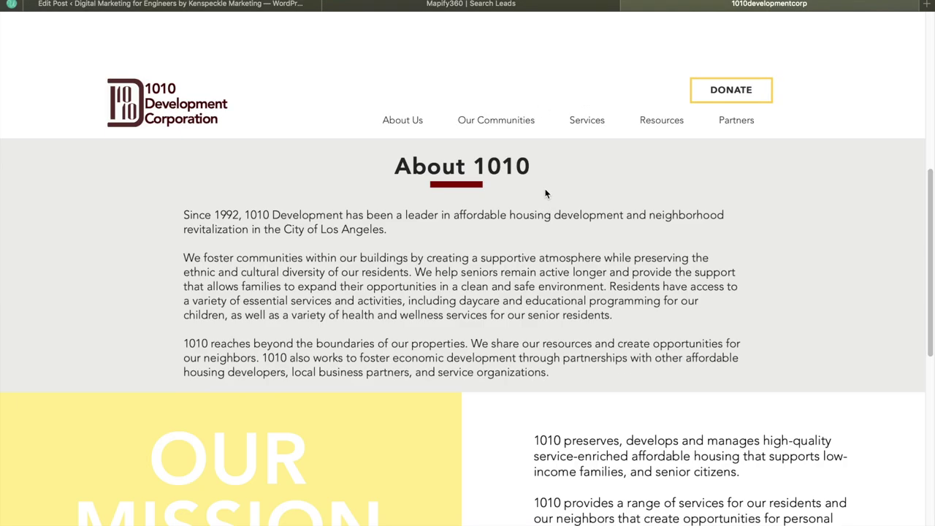
scroll(551, 215, up, 15)
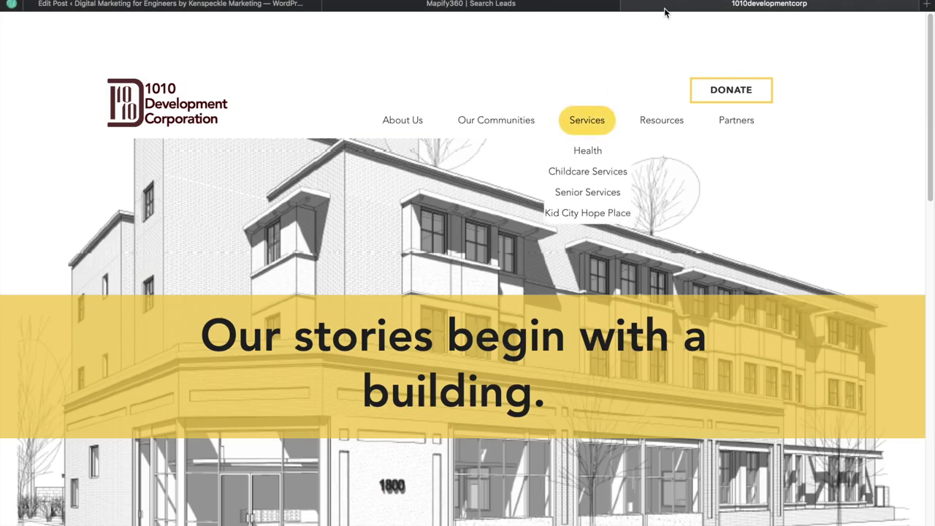
click(629, 4)
scroll(715, 248, up, 3)
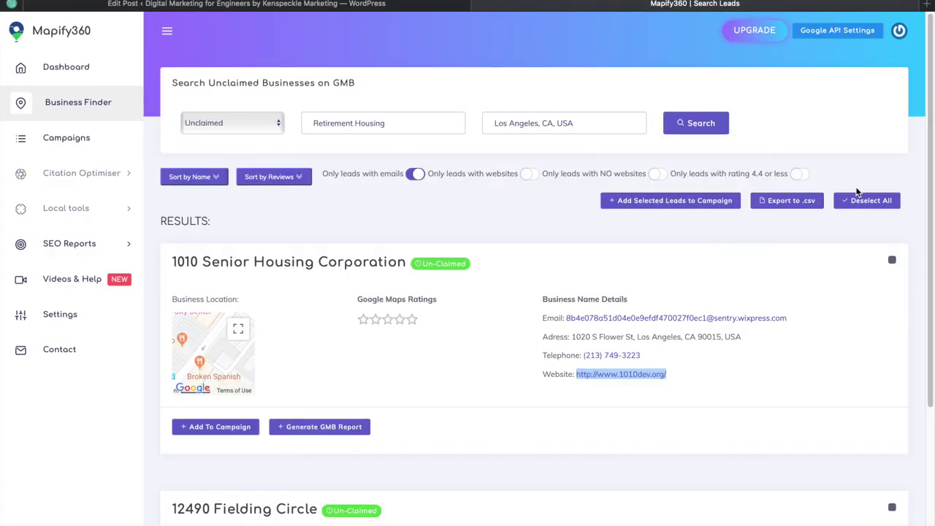
Add all the Los Angeles retirement housing leads to the RetirementHomes1 campaign.
click(882, 202)
click(663, 202)
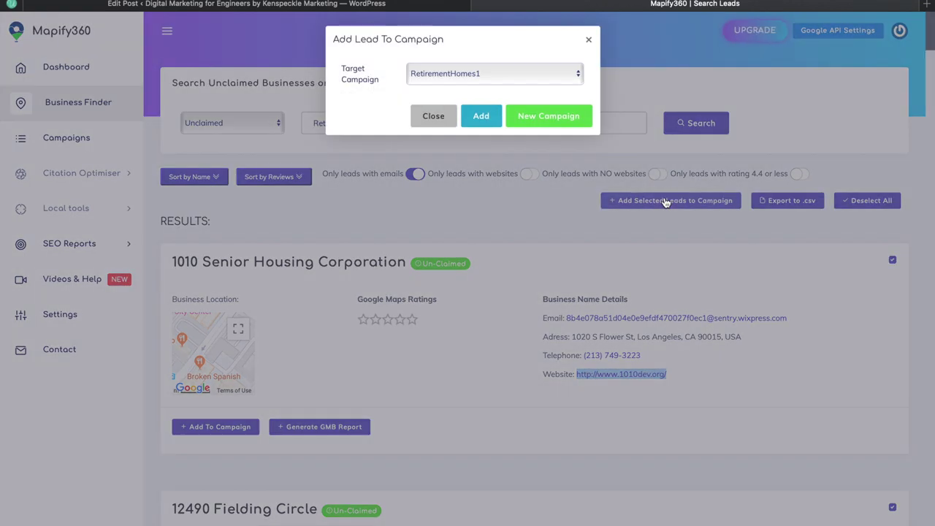
click(484, 115)
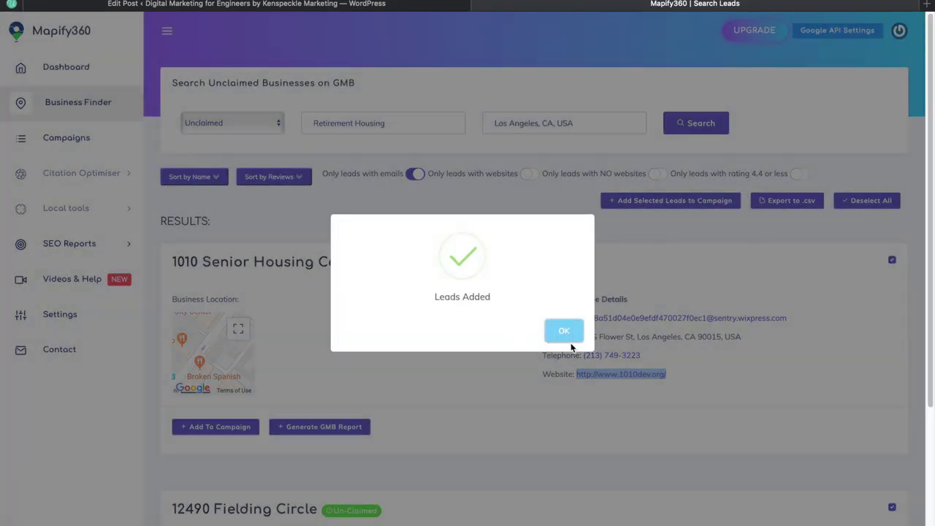
click(565, 332)
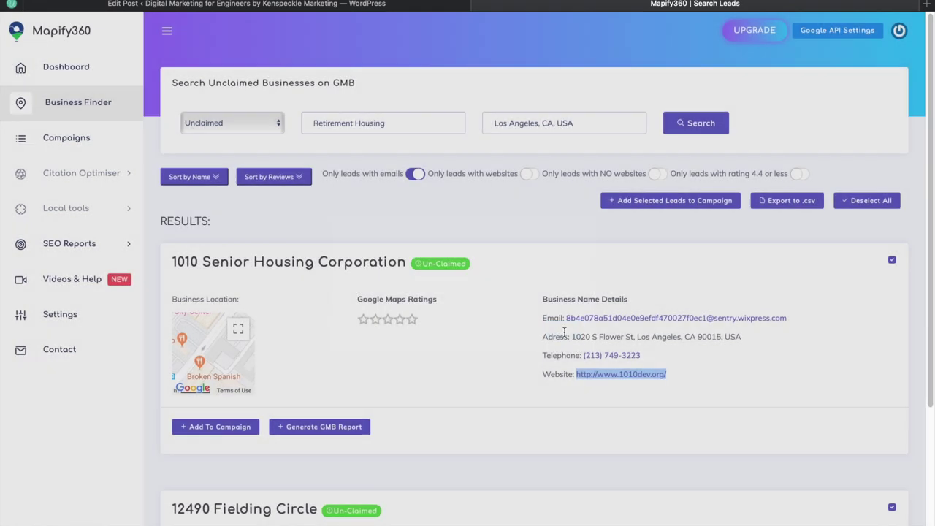
Trim the location to just 'Los Angeles' and rerun the search.
drag(610, 122, 476, 136)
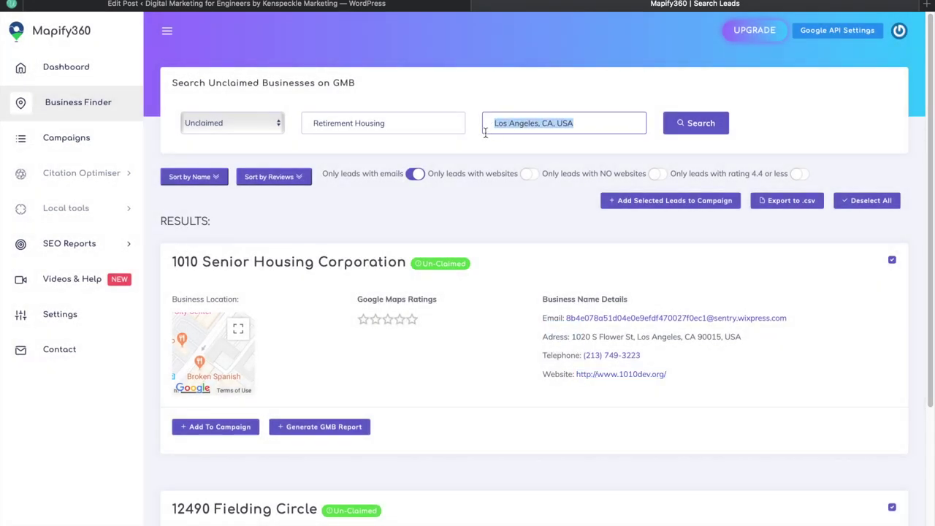
click(597, 121)
drag(595, 122, 479, 124)
drag(537, 123, 580, 122)
key(BackSpace)
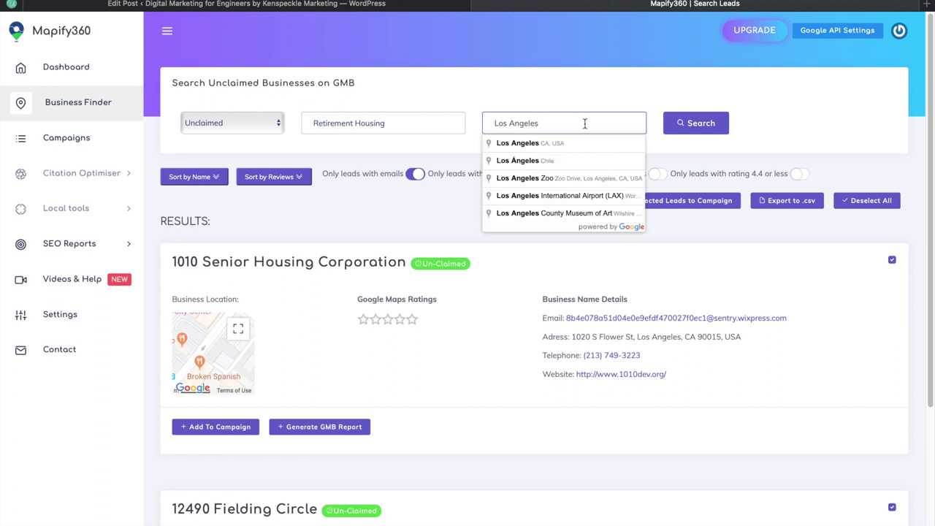
click(688, 124)
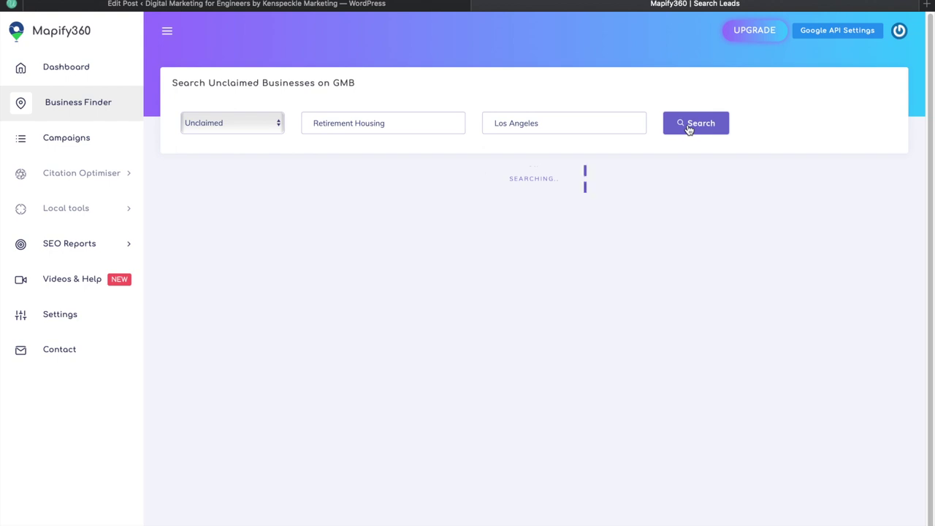
Replace the location with New York, NY, USA.
click(557, 124)
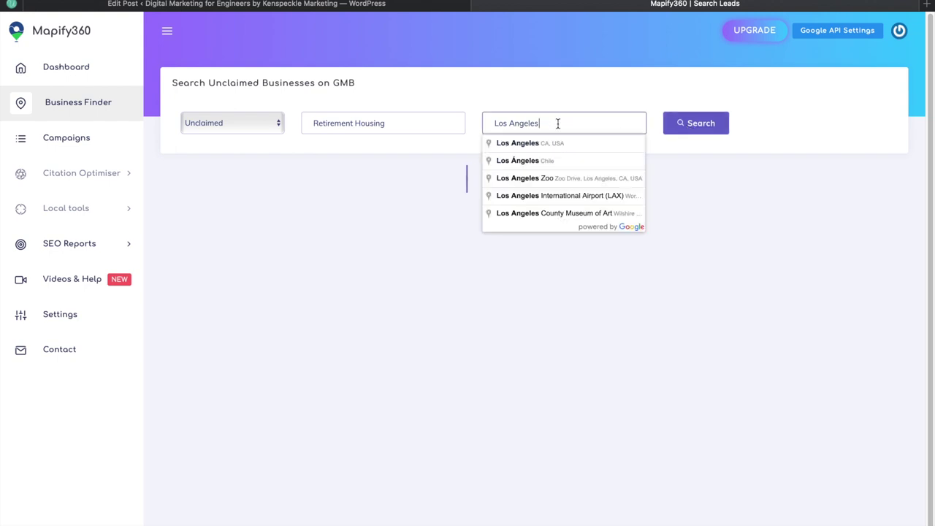
key(BackSpace)
key(BackSpace)
key(BackSpace)
key(BackSpace)
key(BackSpace)
key(BackSpace)
key(BackSpace)
key(BackSpace)
key(BackSpace)
key(BackSpace)
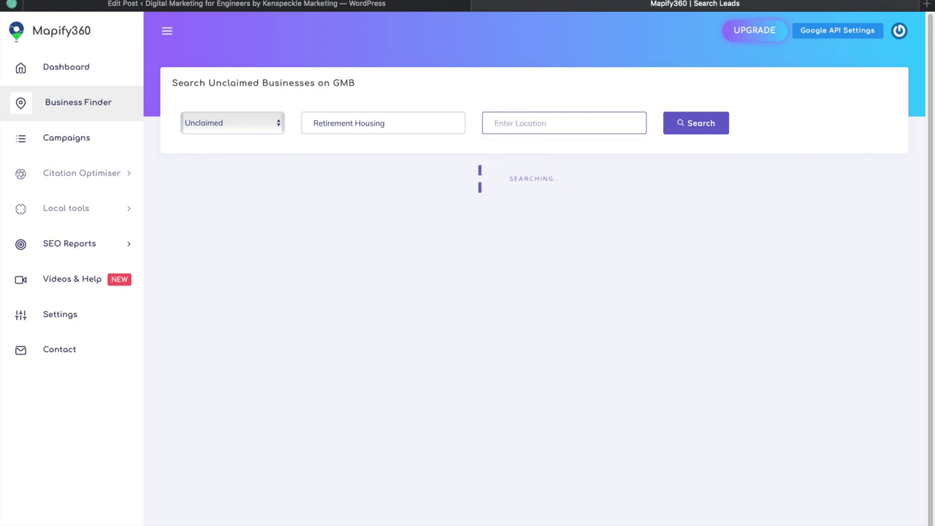
text(new)
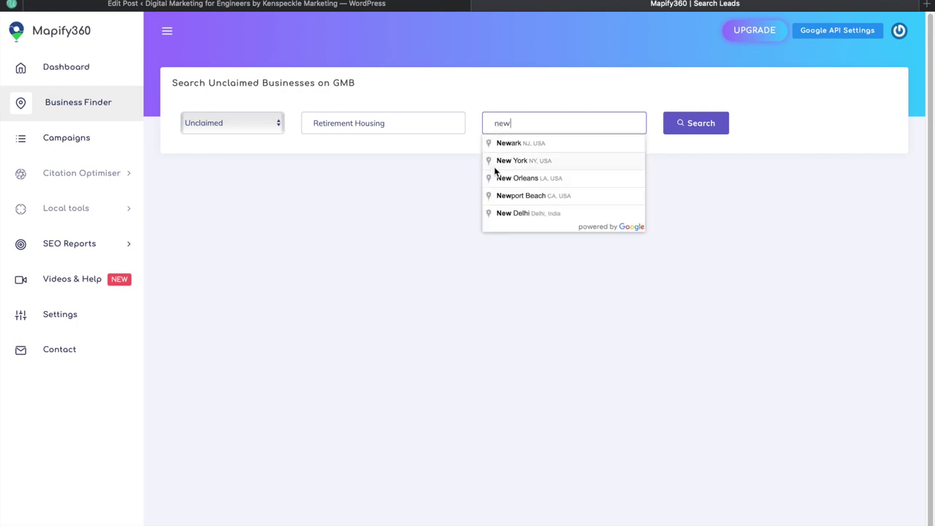
click(542, 161)
Search New York and open the Cooper Square housing website in a new tab.
click(699, 130)
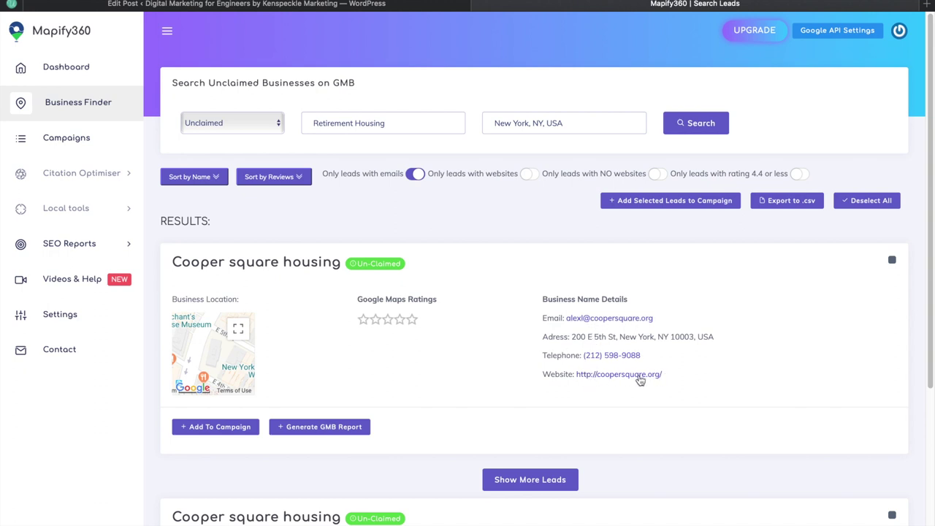
right_click(615, 375)
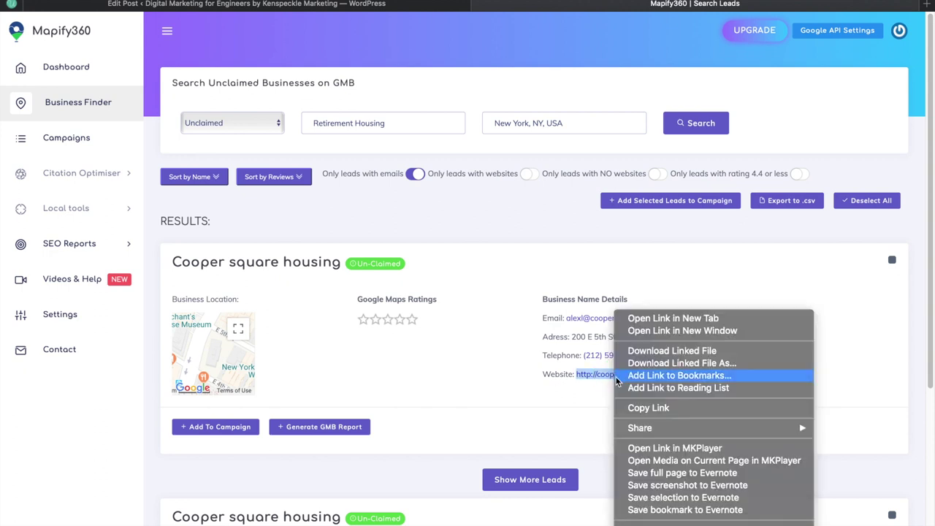
click(673, 320)
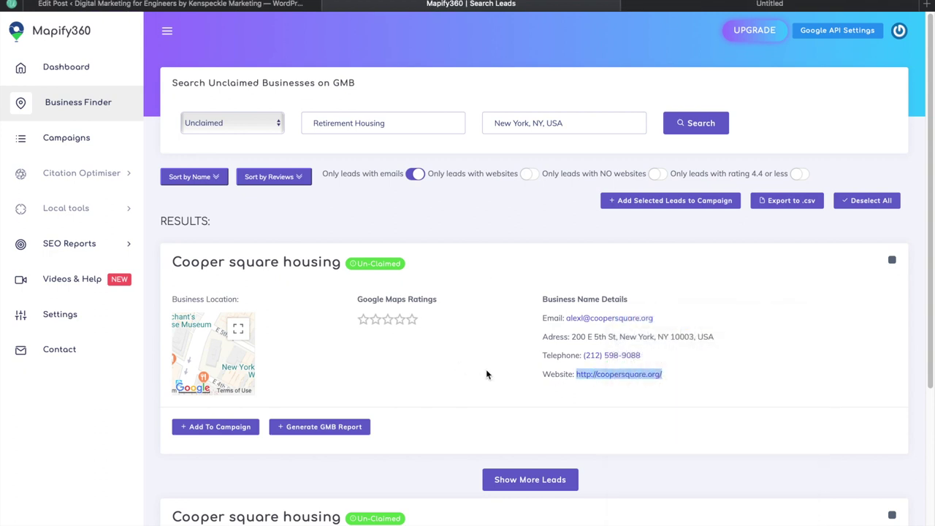
scroll(522, 407, down, 5)
Load more leads, then switch to the Cooper Square Committee website and scroll through it.
click(530, 251)
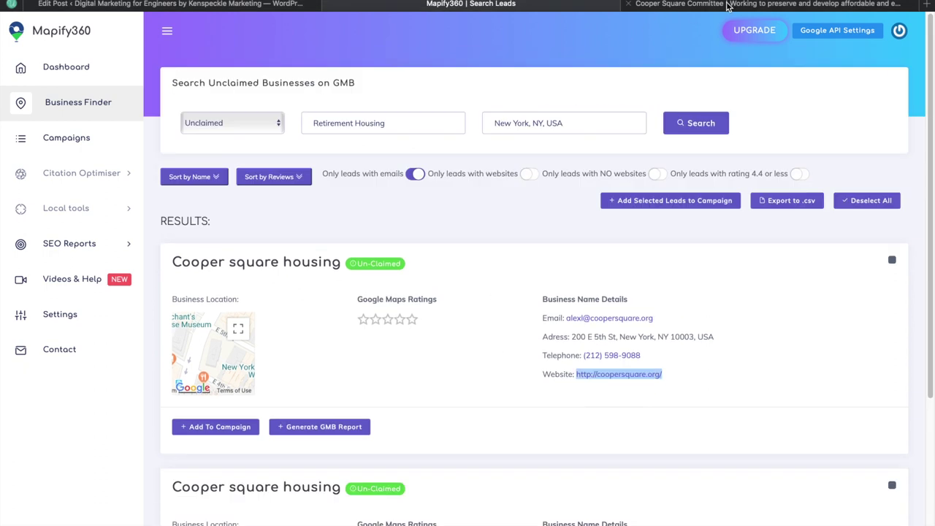
click(726, 6)
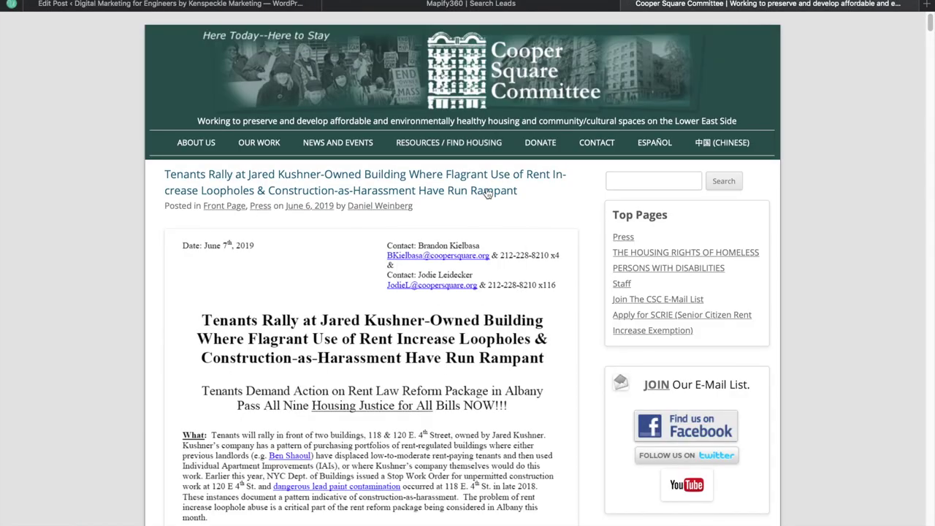
scroll(569, 211, down, 6)
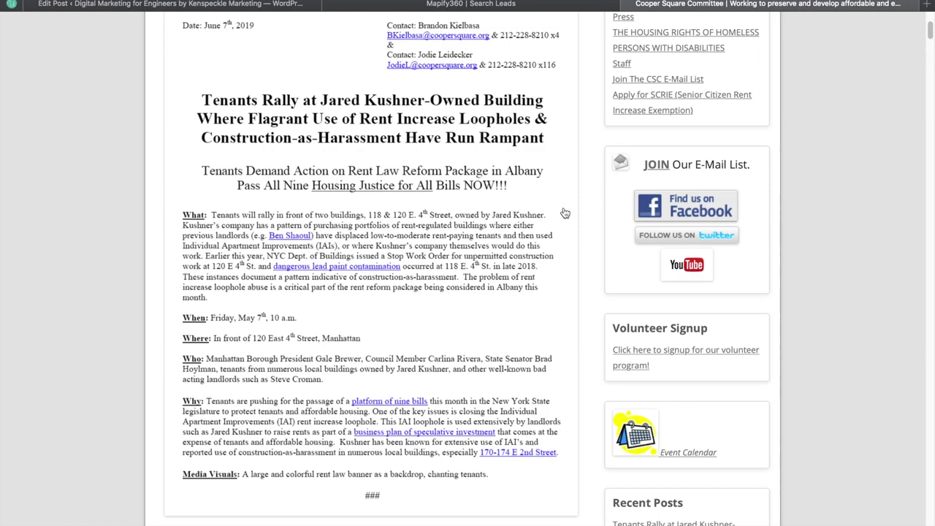
scroll(565, 212, down, 20)
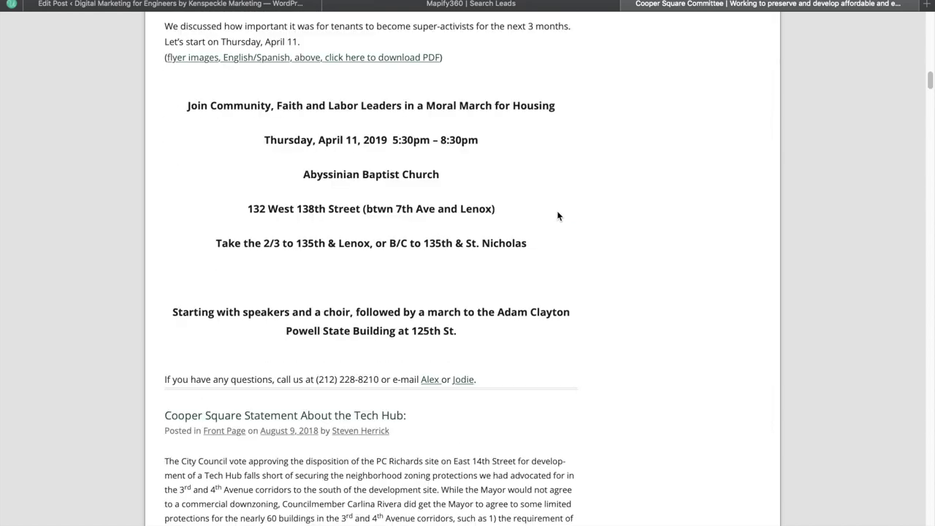
scroll(552, 216, down, 20)
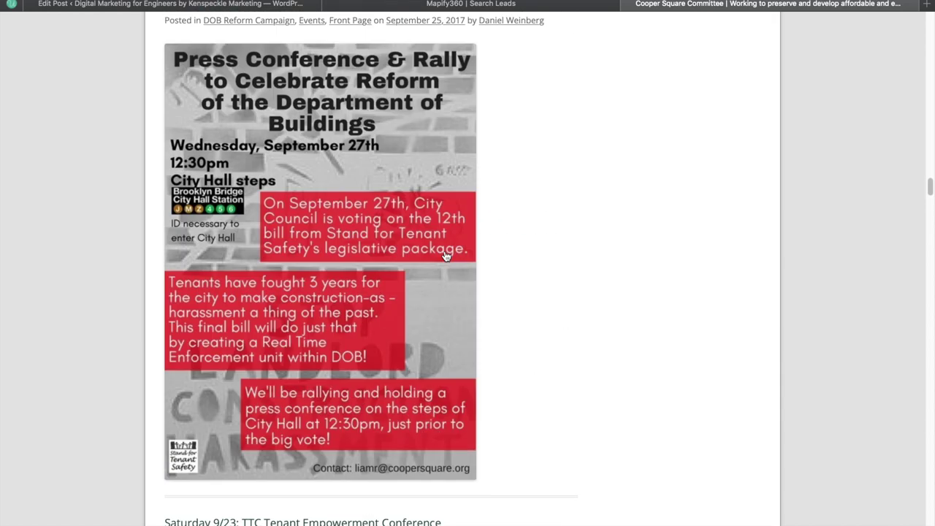
scroll(442, 261, down, 20)
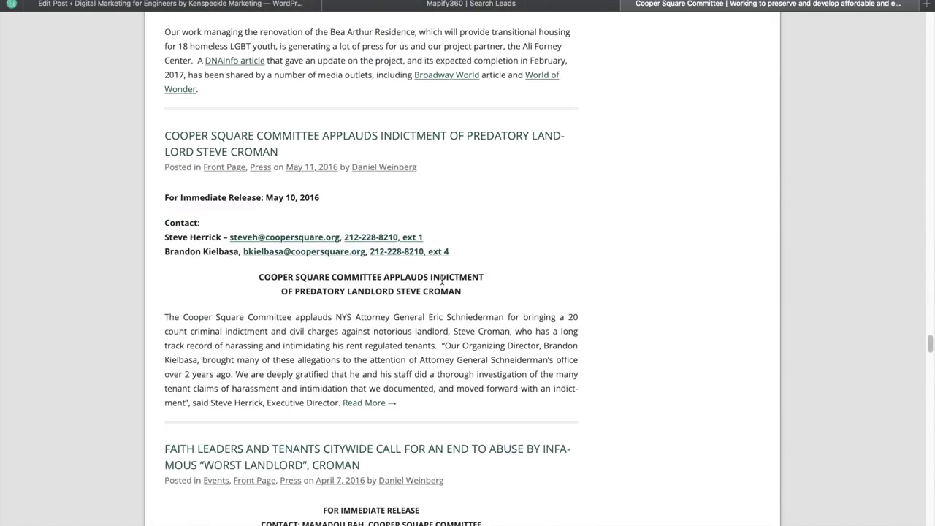
scroll(442, 292, down, 20)
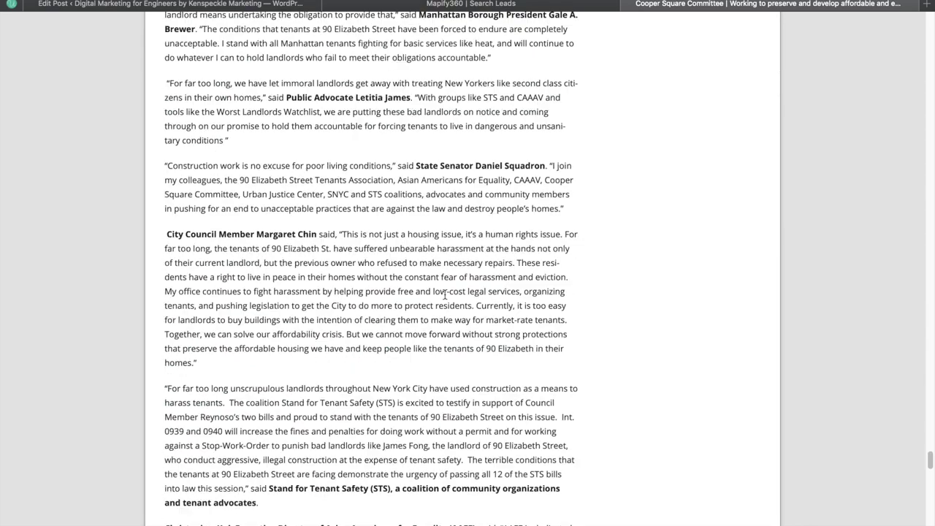
scroll(438, 314, down, 15)
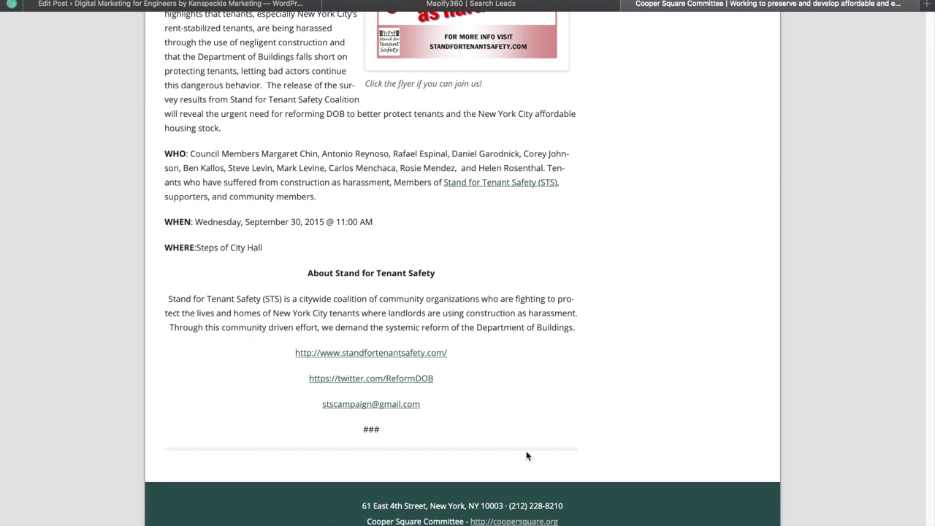
Finish reviewing the Cooper Square Committee site and close its tab.
scroll(526, 455, up, 20)
scroll(526, 453, down, 8)
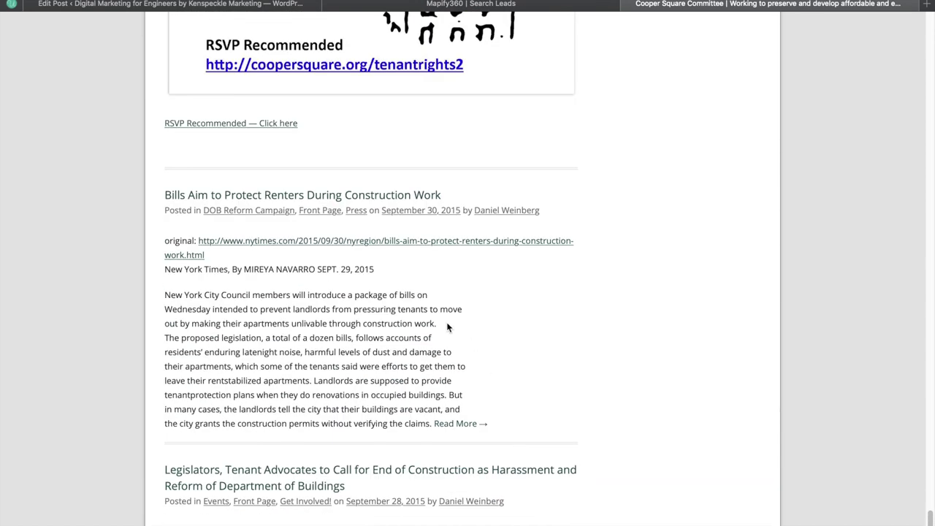
drag(352, 269, 364, 269)
scroll(409, 300, up, 20)
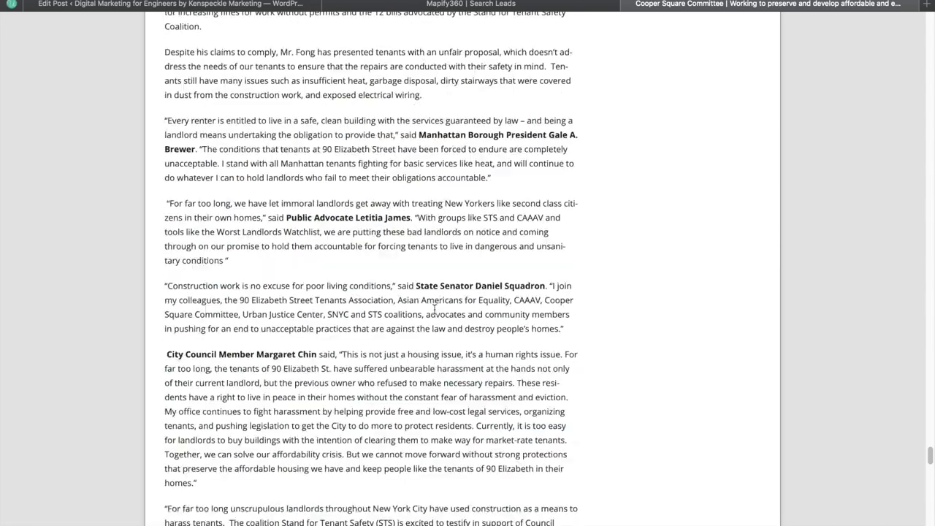
scroll(415, 307, up, 20)
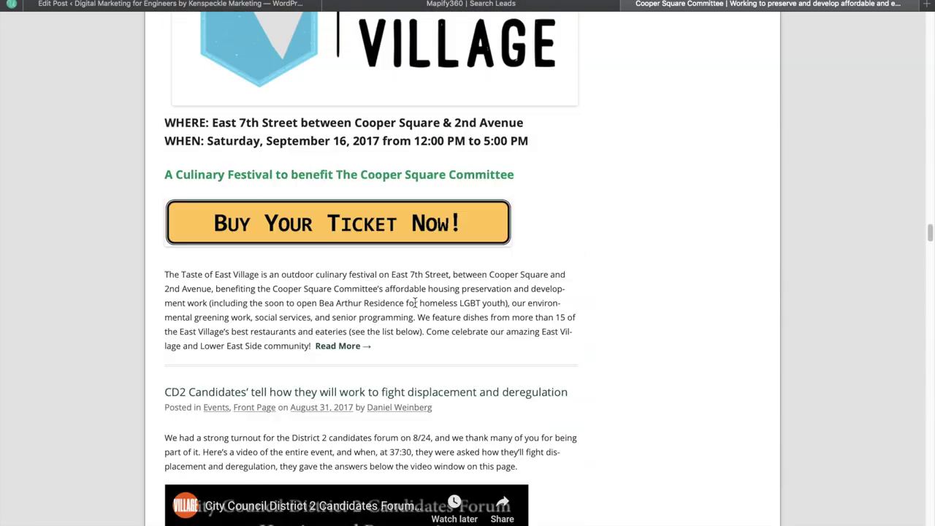
scroll(409, 307, up, 20)
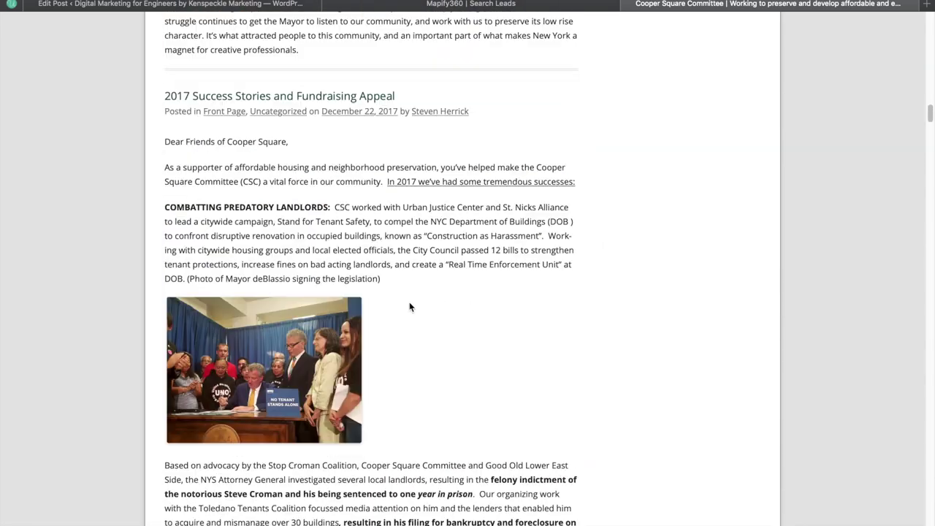
scroll(409, 305, up, 10)
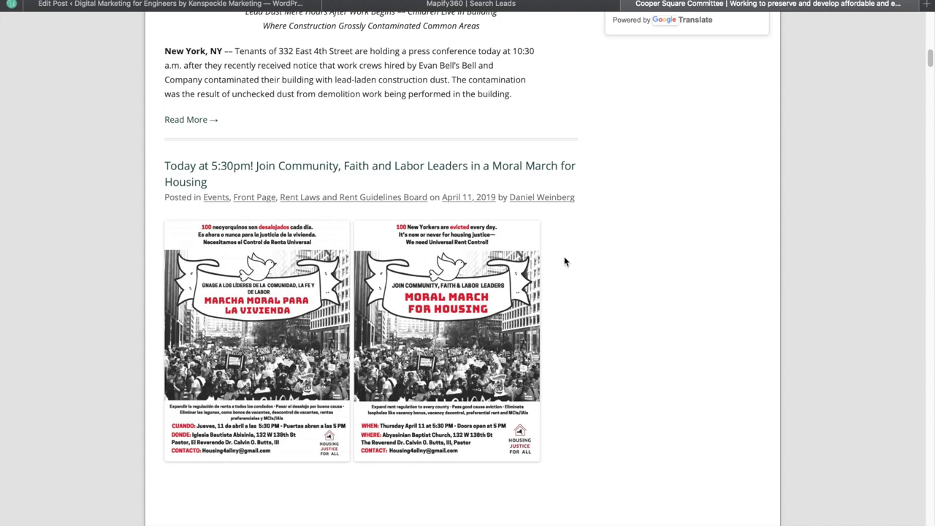
scroll(588, 259, up, 20)
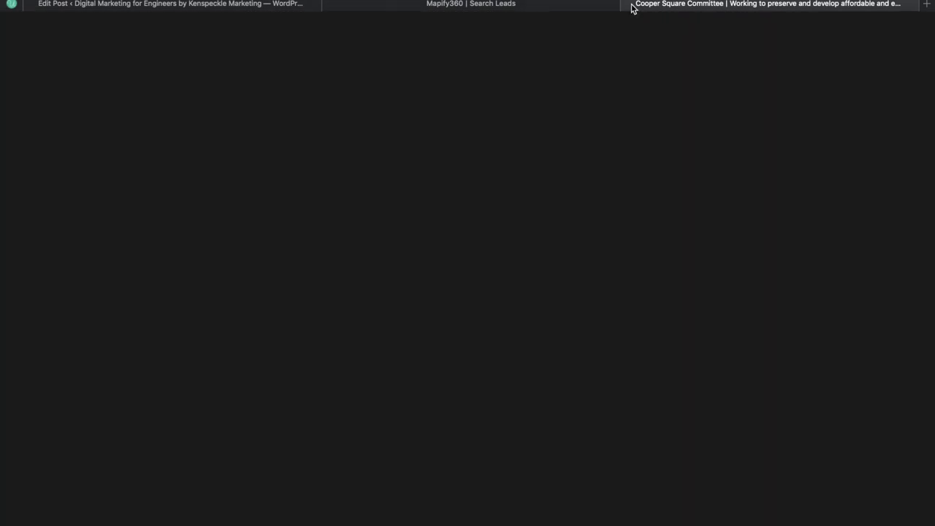
click(630, 11)
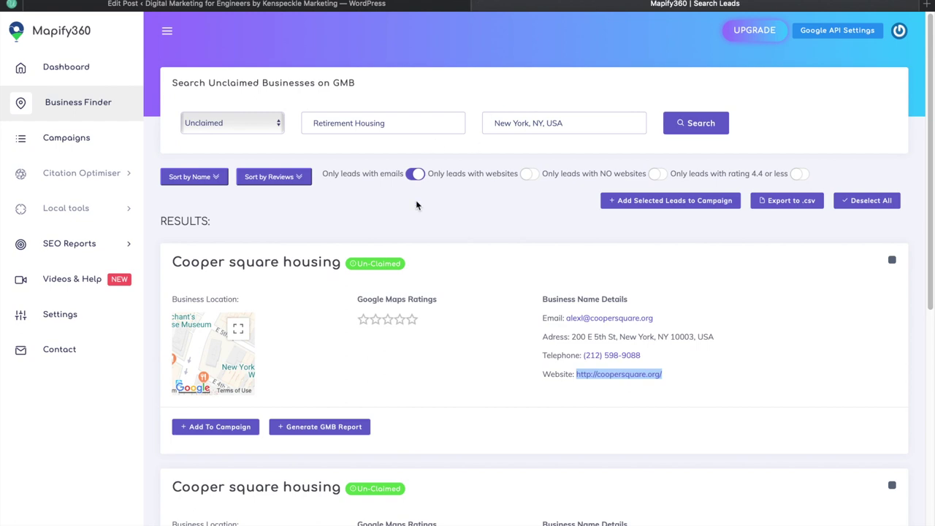
Load more New York retirement housing leads.
click(747, 335)
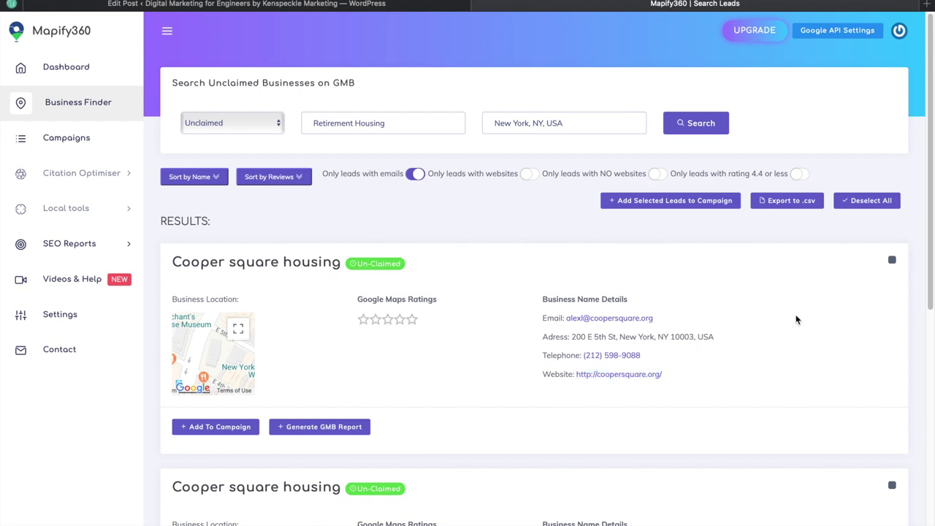
scroll(796, 319, down, 6)
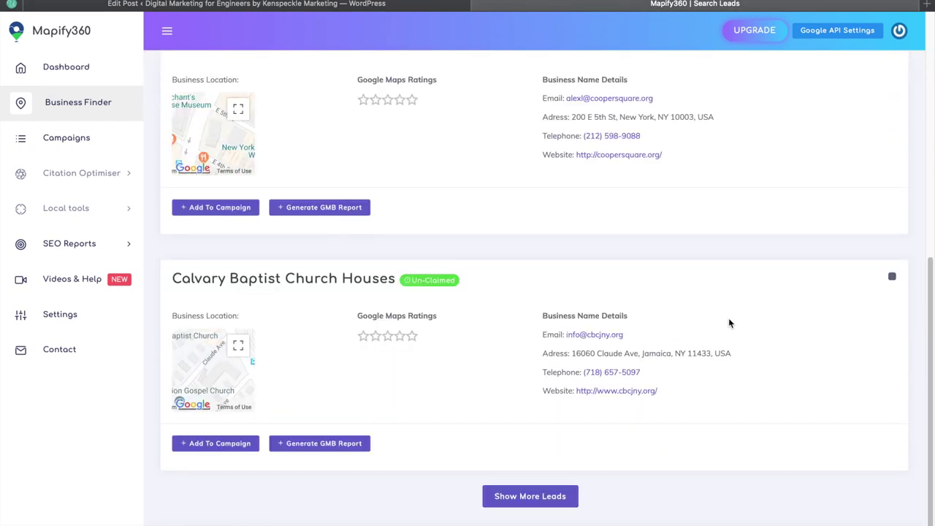
click(538, 495)
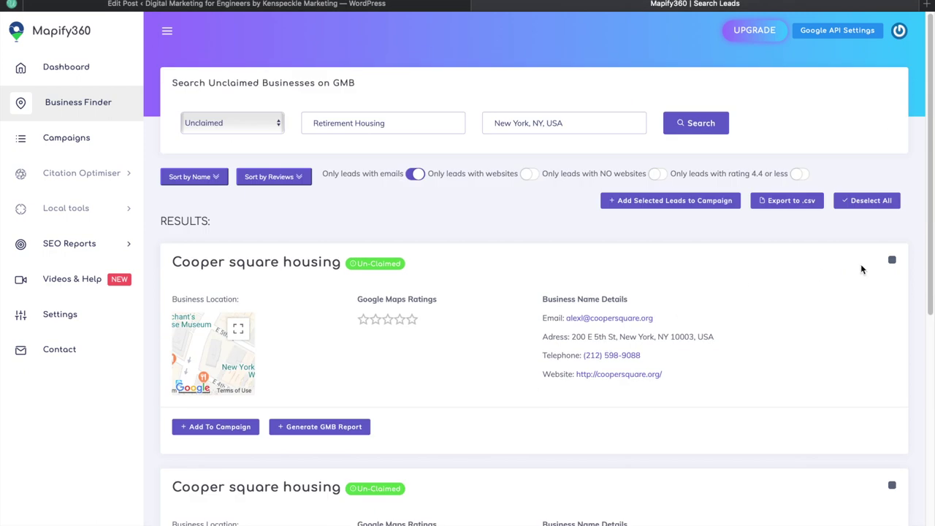
Select all New York leads, including Cooper square housing, and add them to RetirementHomes1.
click(892, 262)
click(879, 211)
click(875, 209)
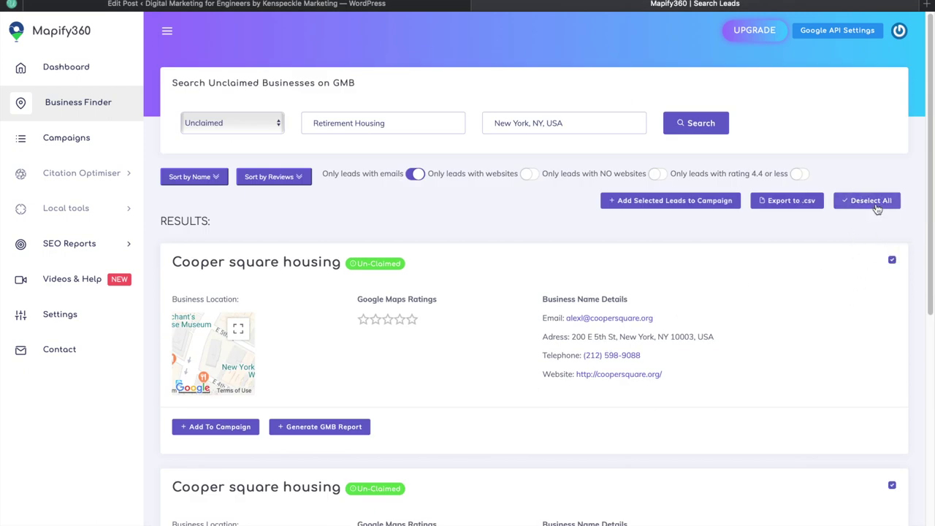
click(662, 202)
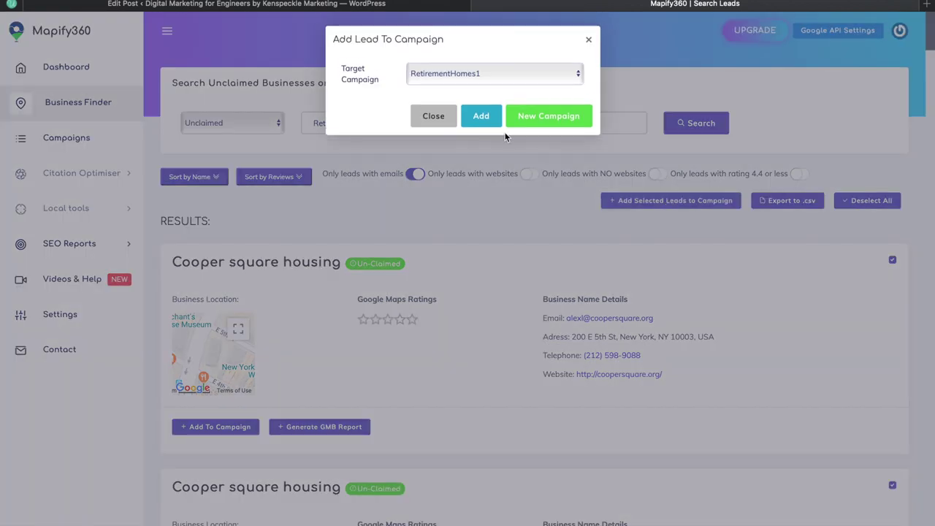
click(482, 116)
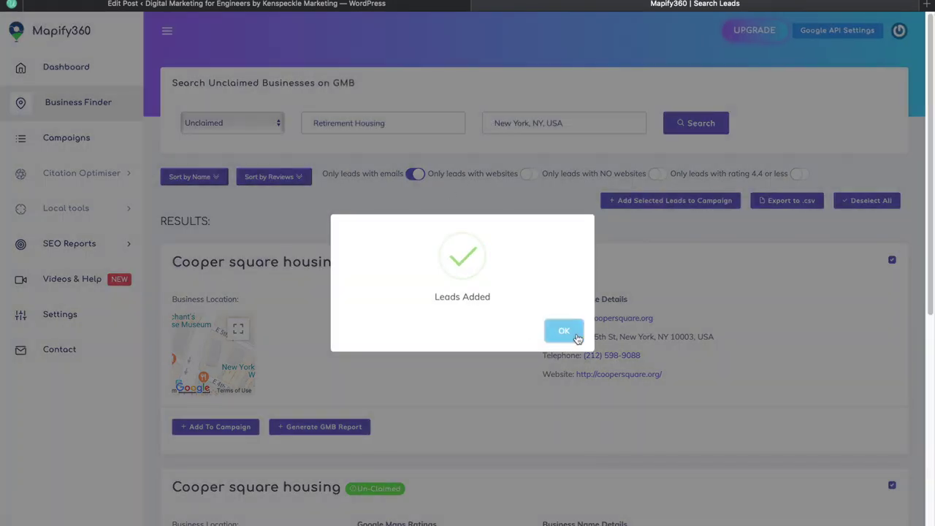
click(564, 332)
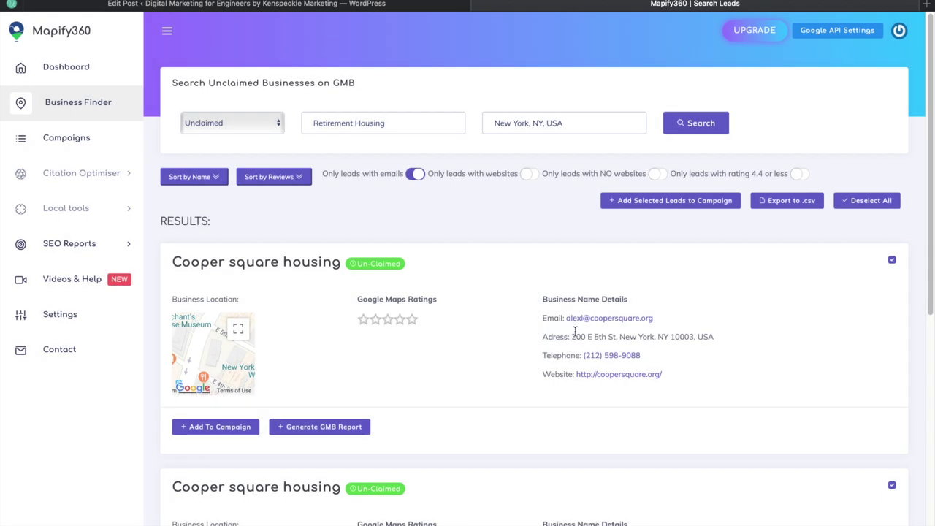
drag(580, 119, 478, 119)
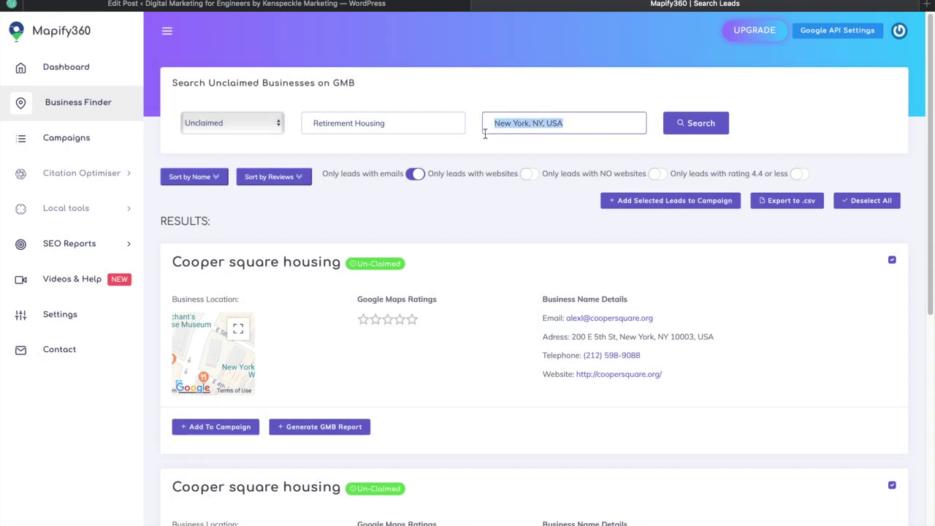
Search Detroit, MI, USA for unclaimed retirement housing.
text(det)
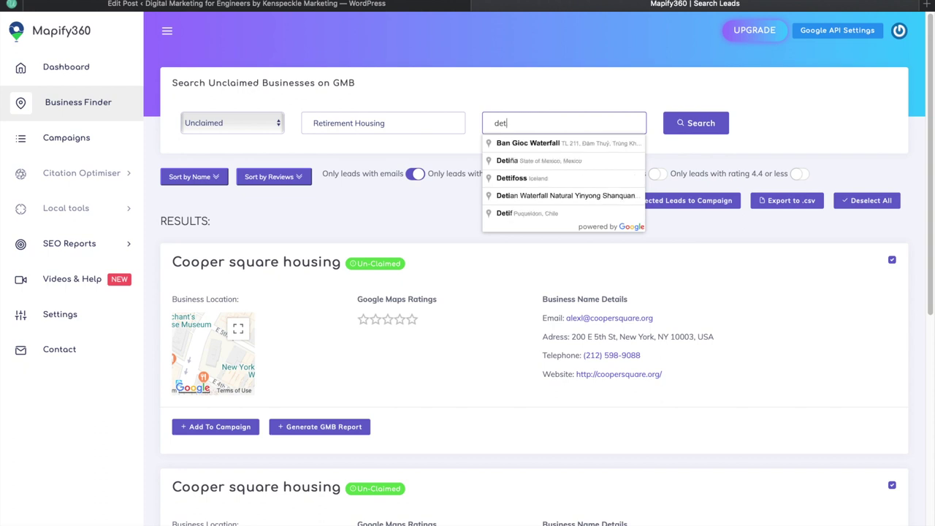
click(524, 150)
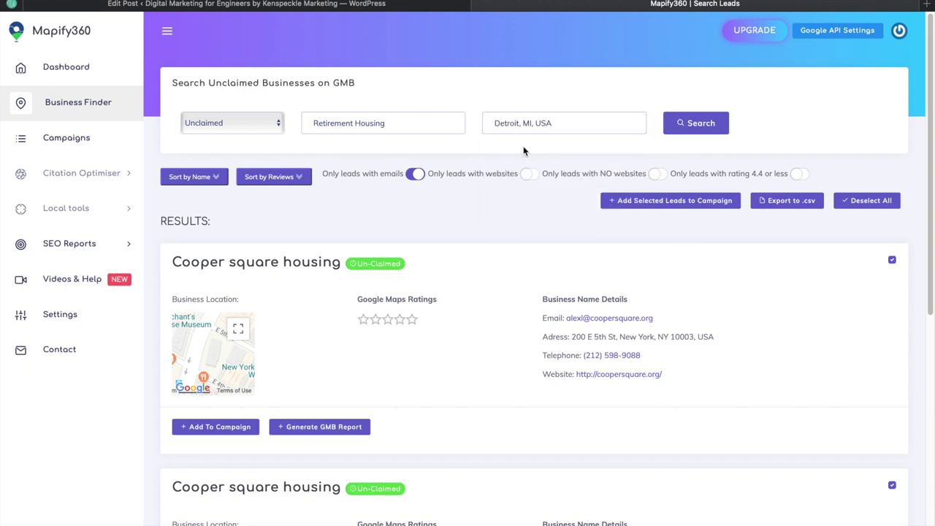
click(688, 128)
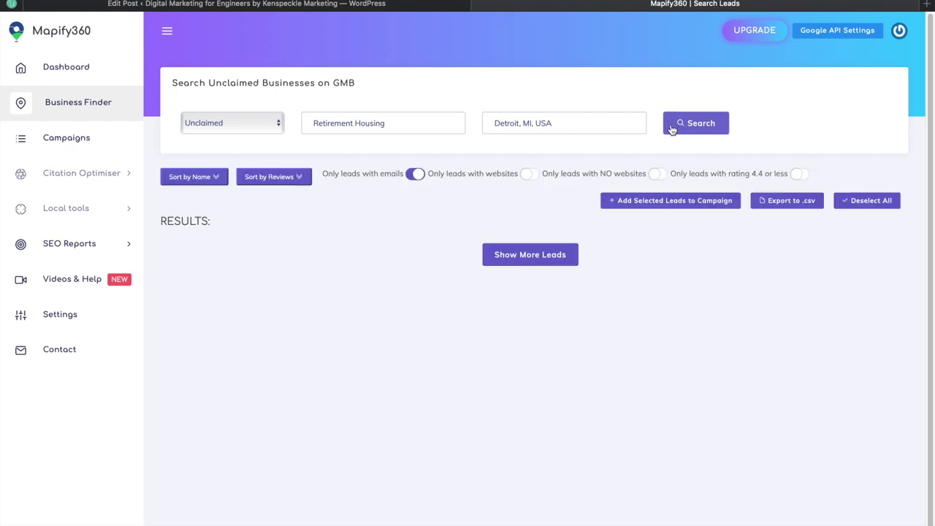
Change the location to Asheville, NC, USA and search again.
click(559, 124)
key(BackSpace)
key(BackSpace)
key(BackSpace)
key(BackSpace)
key(BackSpace)
key(BackSpace)
key(BackSpace)
key(BackSpace)
key(BackSpace)
key(BackSpace)
key(BackSpace)
key(BackSpace)
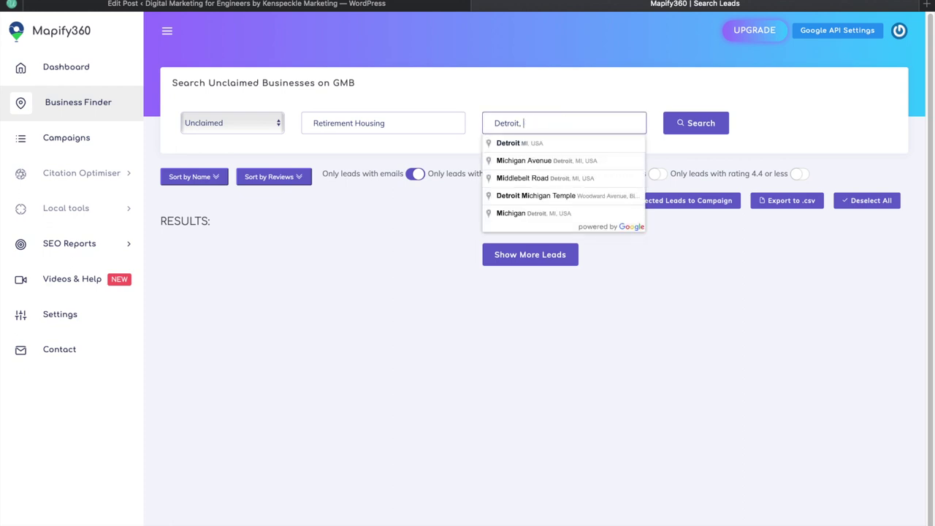
text(a)
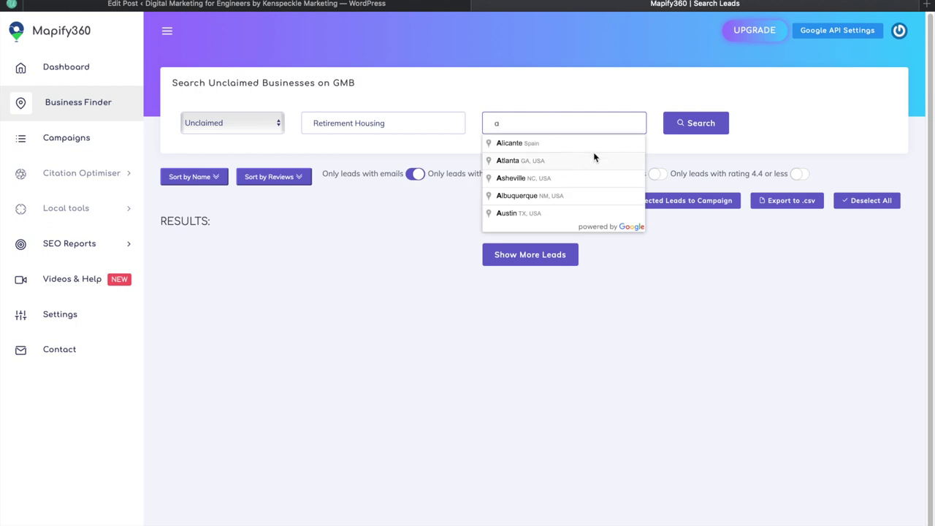
click(555, 181)
click(691, 122)
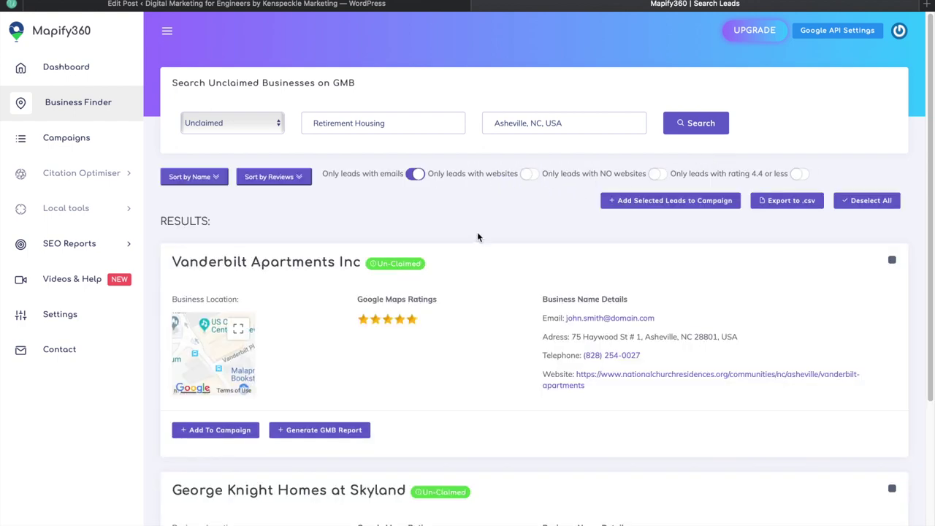
Load two more batches of Asheville leads.
scroll(497, 239, down, 3)
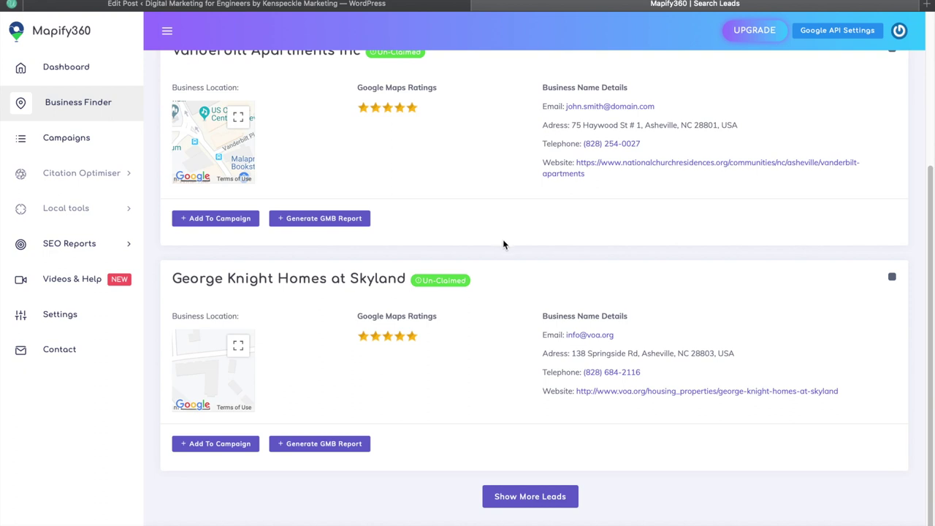
click(502, 496)
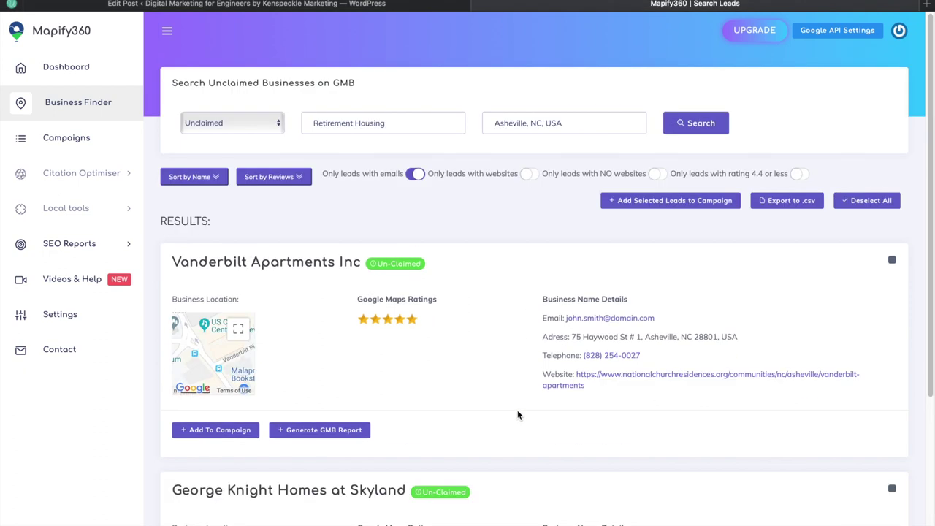
scroll(516, 413, down, 3)
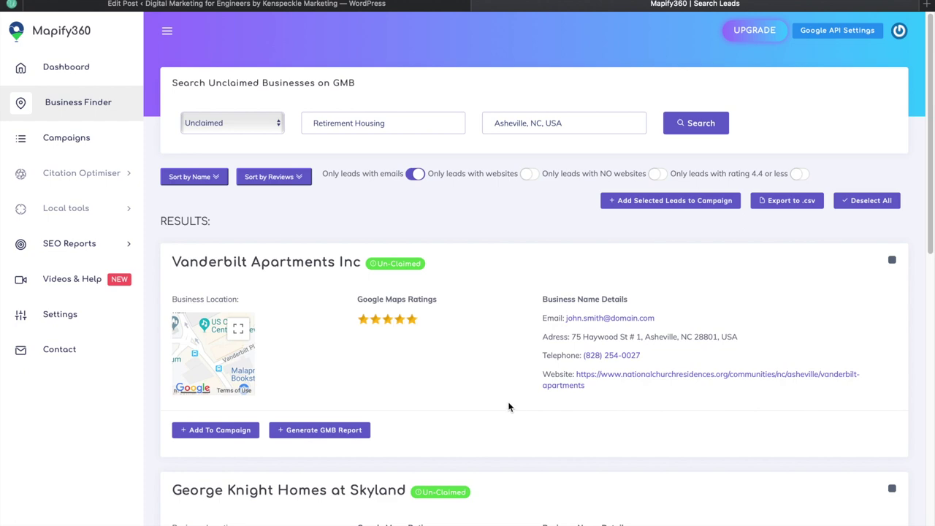
scroll(517, 407, down, 9)
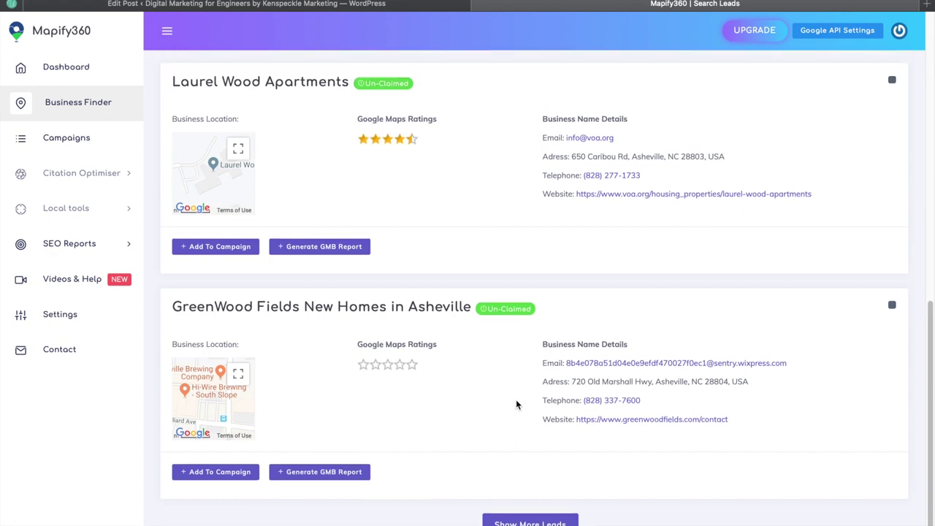
click(544, 498)
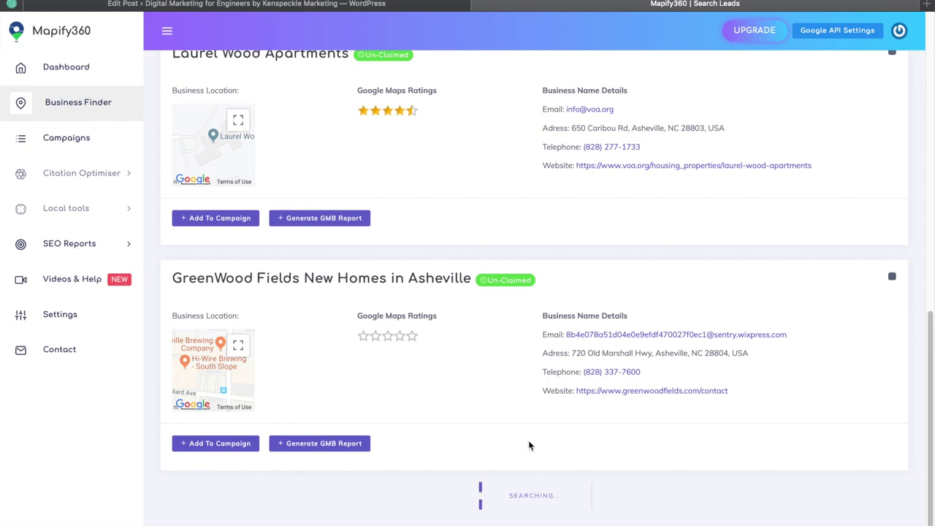
Find Lifestyle Homes of Distinction and open its website in a new tab.
scroll(622, 419, down, 15)
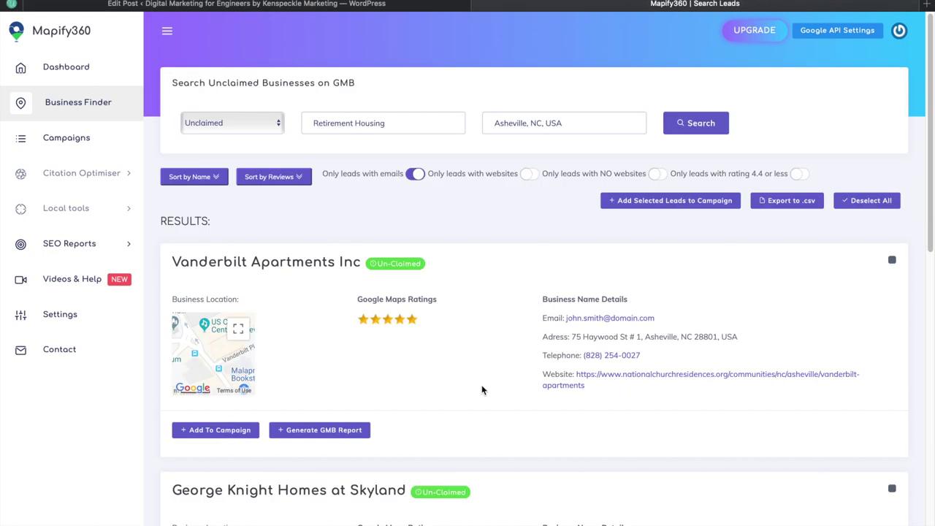
scroll(482, 390, down, 15)
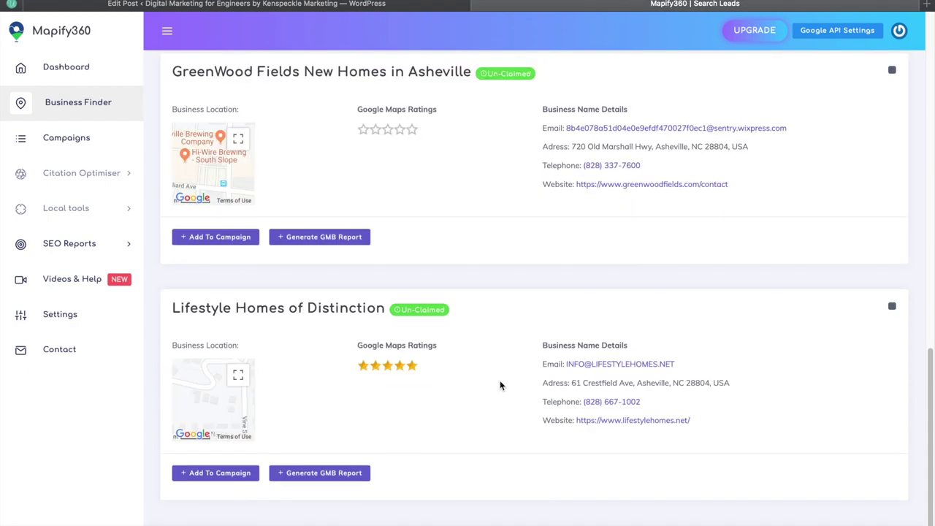
scroll(499, 381, up, 15)
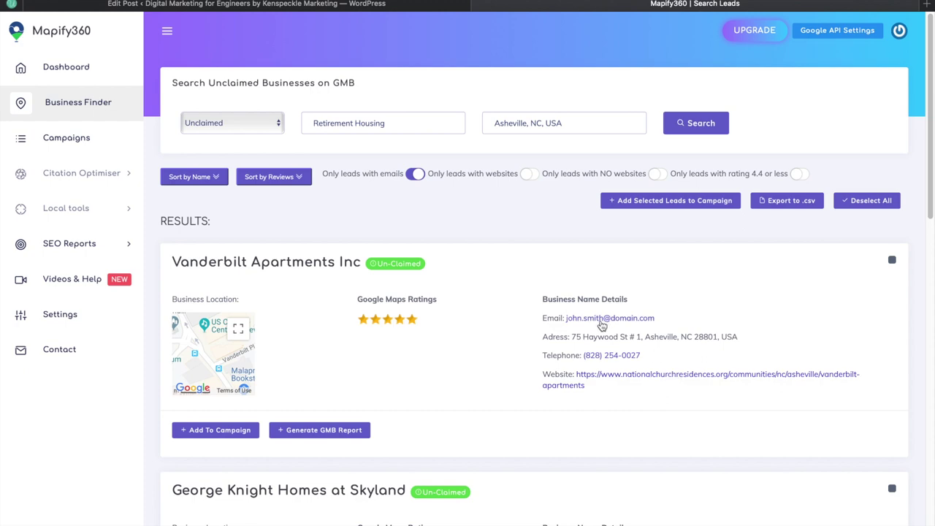
scroll(690, 336, down, 5)
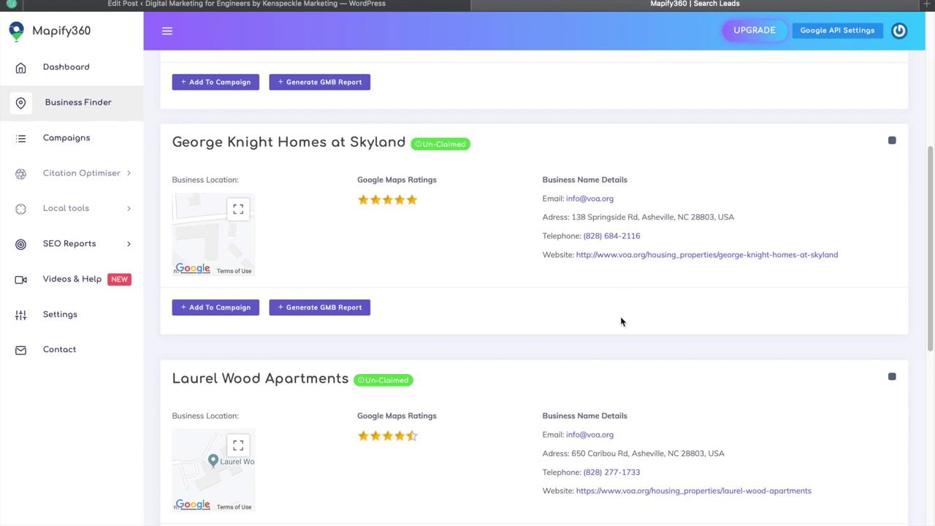
scroll(658, 369, down, 2)
scroll(607, 366, down, 1)
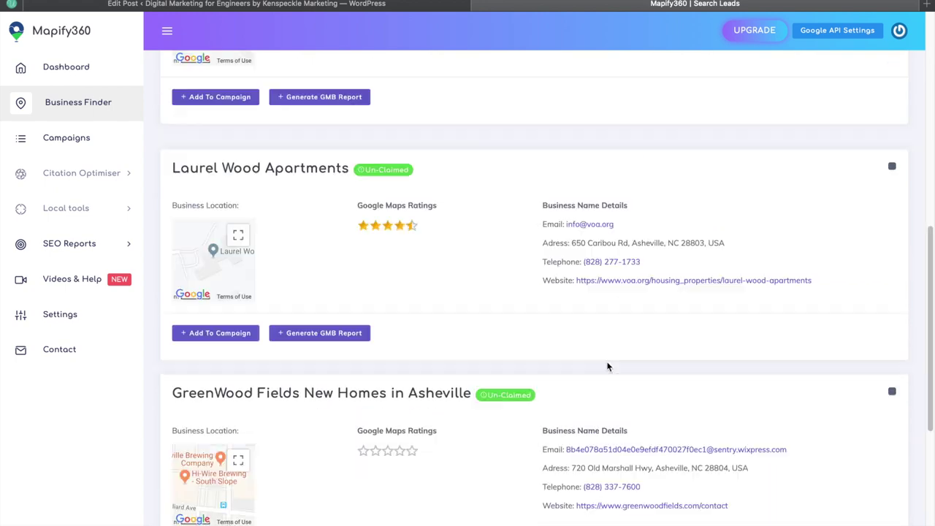
scroll(608, 366, down, 4)
scroll(603, 363, up, 2)
scroll(603, 365, down, 1)
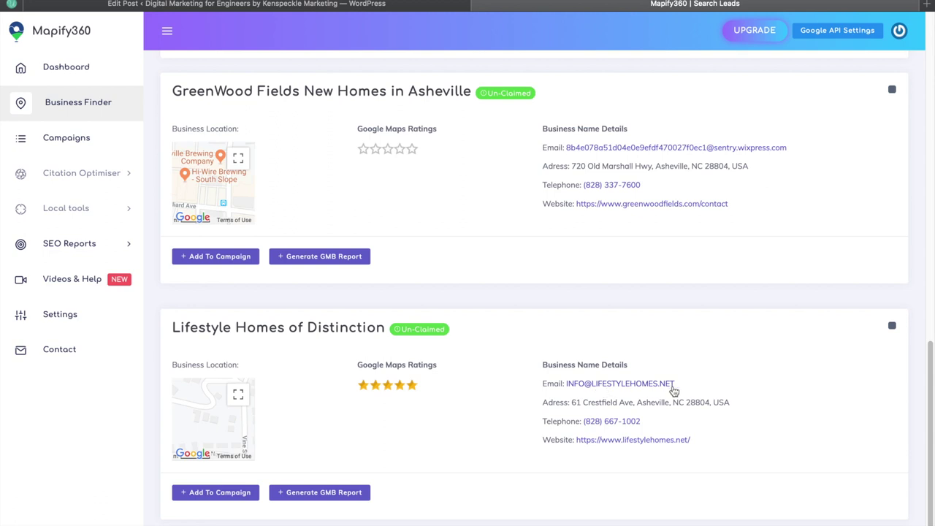
right_click(609, 440)
click(651, 324)
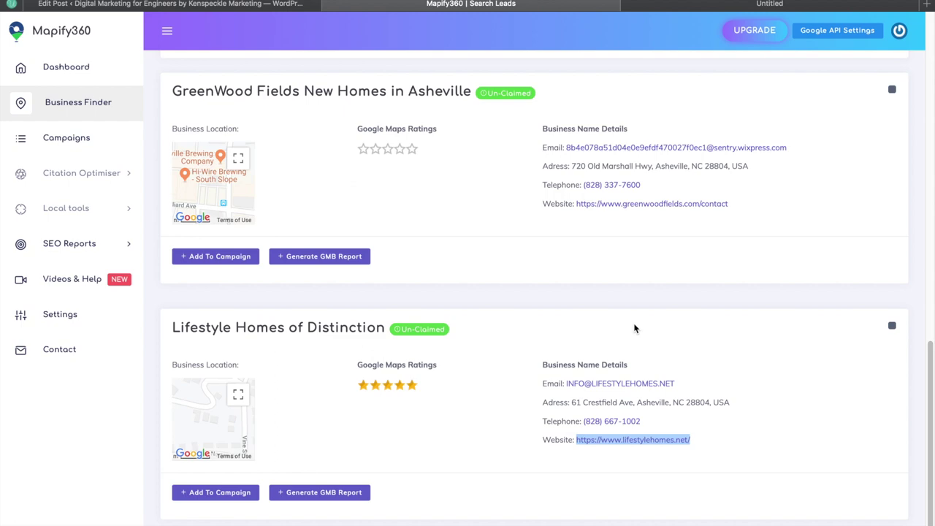
Scroll through the Lifestyle Homes of Distinction website, then close its tab.
click(740, 6)
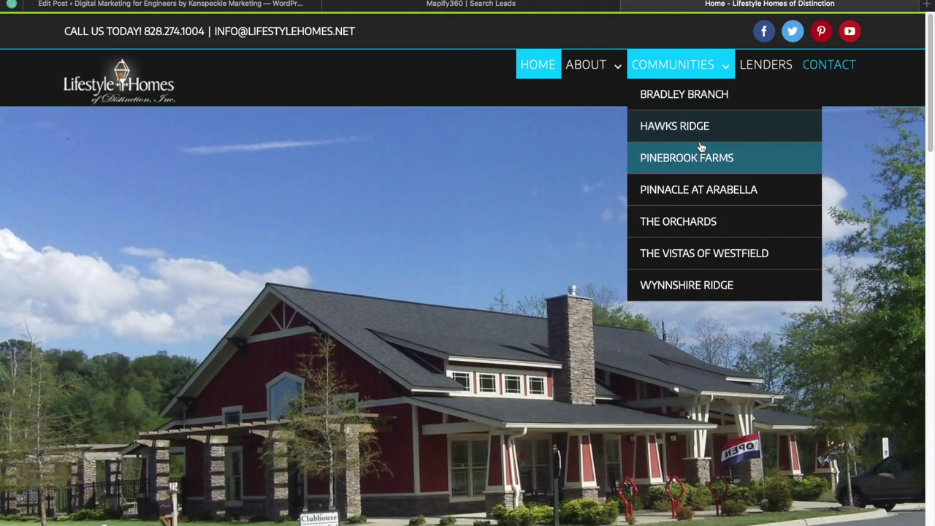
scroll(582, 266, down, 2)
scroll(582, 267, down, 10)
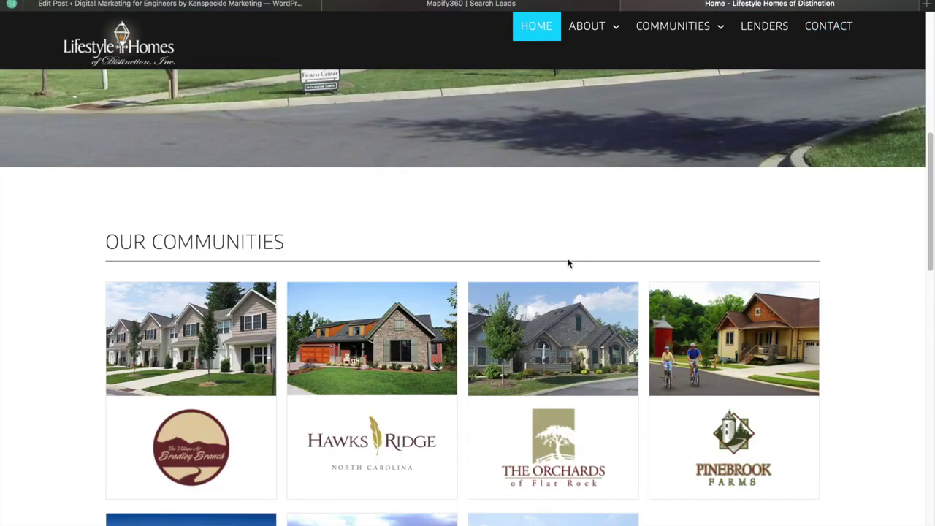
scroll(559, 263, down, 10)
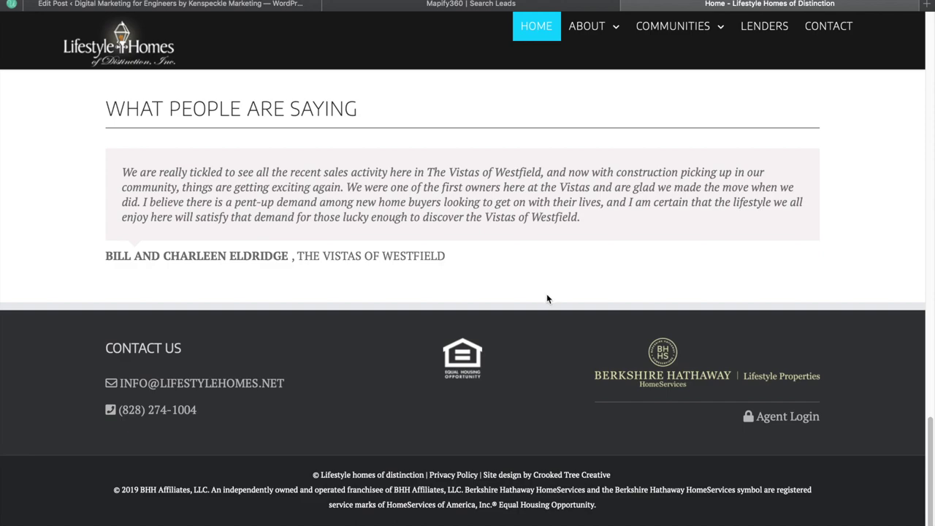
scroll(545, 294, up, 5)
scroll(500, 312, down, 5)
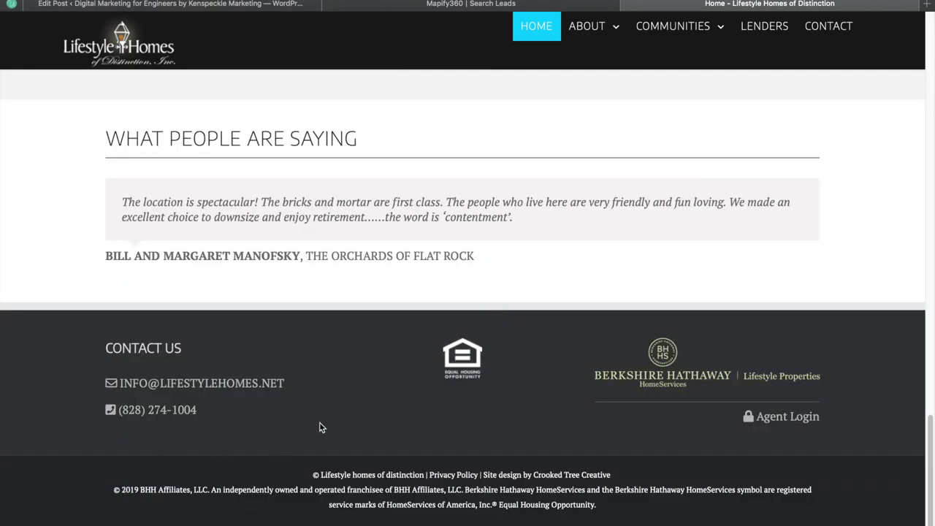
scroll(459, 382, up, 15)
scroll(460, 350, up, 10)
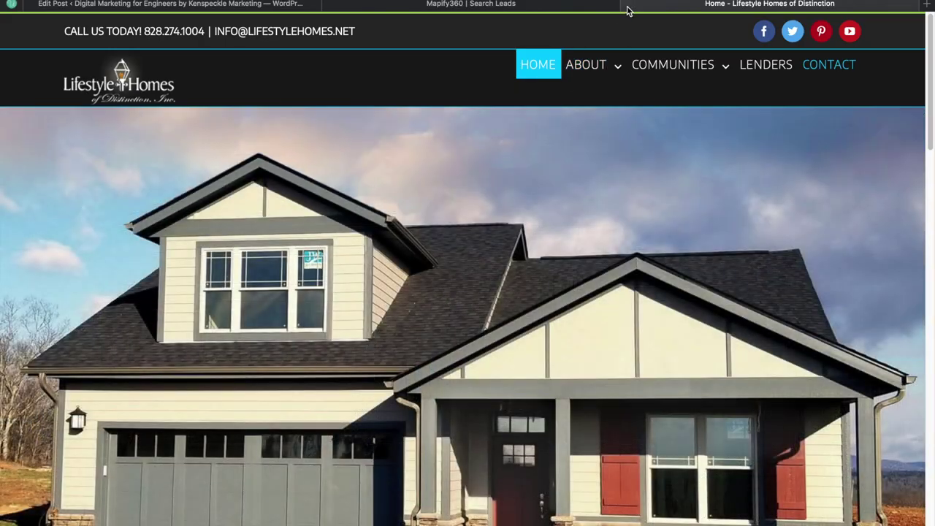
click(627, 6)
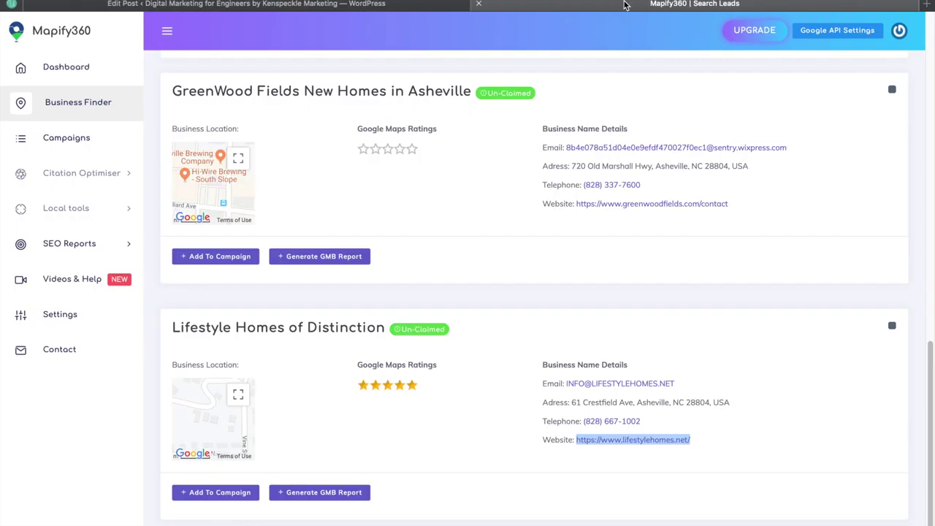
Add every Asheville lead to RetirementHomes1 and select the location text for replacement.
scroll(484, 198, up, 15)
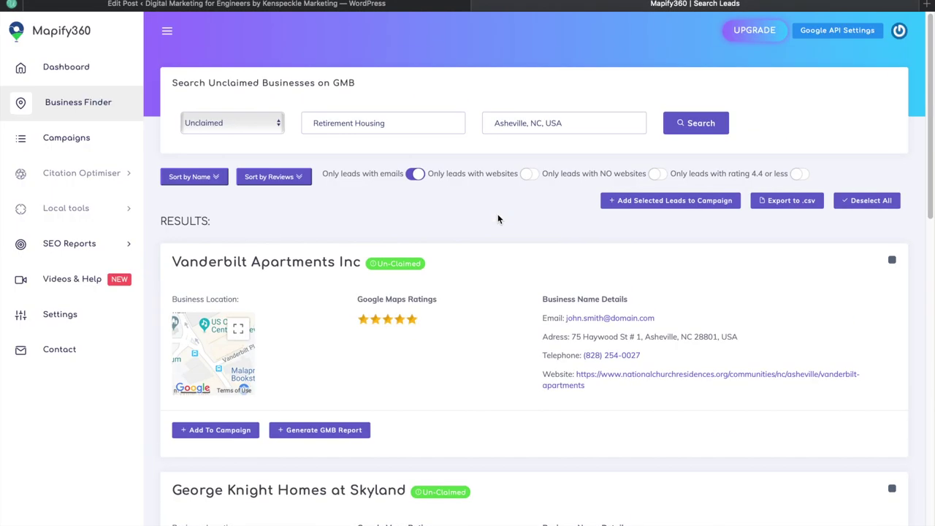
click(868, 202)
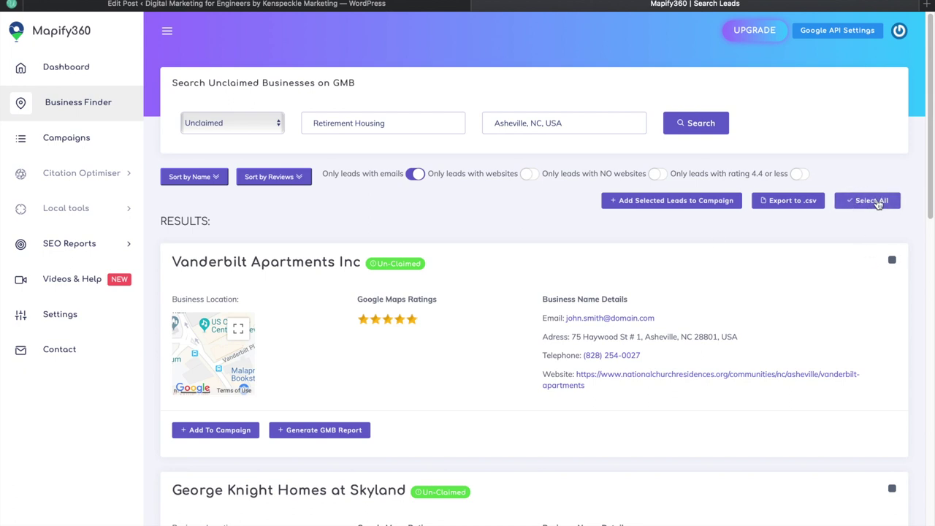
click(641, 205)
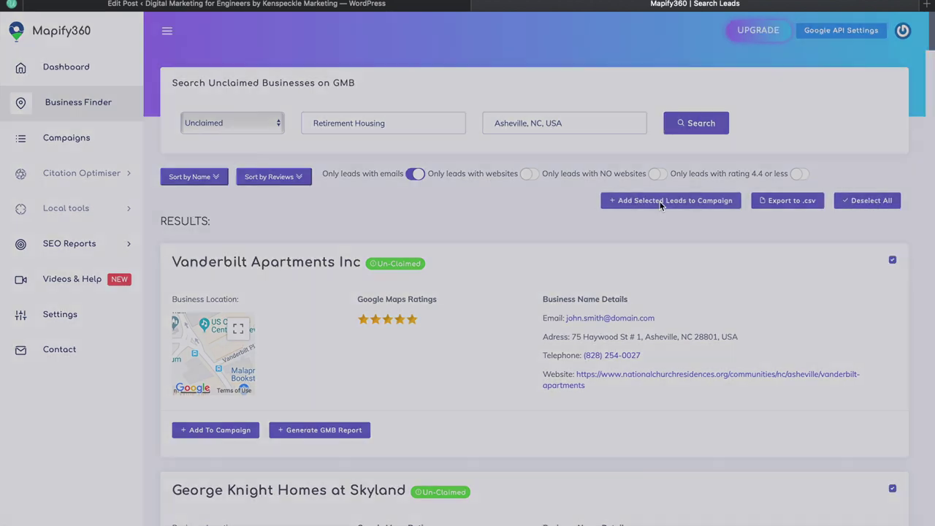
click(482, 120)
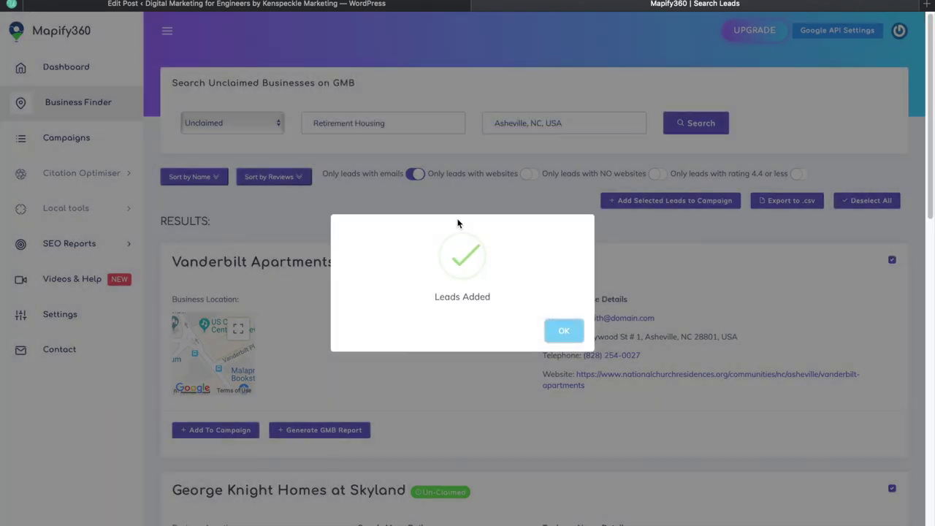
click(562, 330)
click(570, 126)
drag(570, 125, 501, 123)
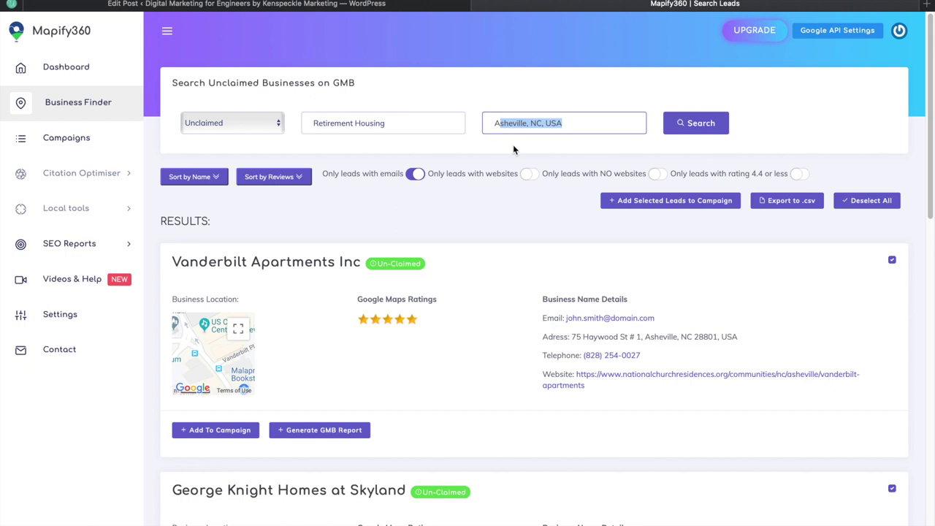
Search Albuquerque, NM, USA for retirement housing and load more leads.
key(BackSpace)
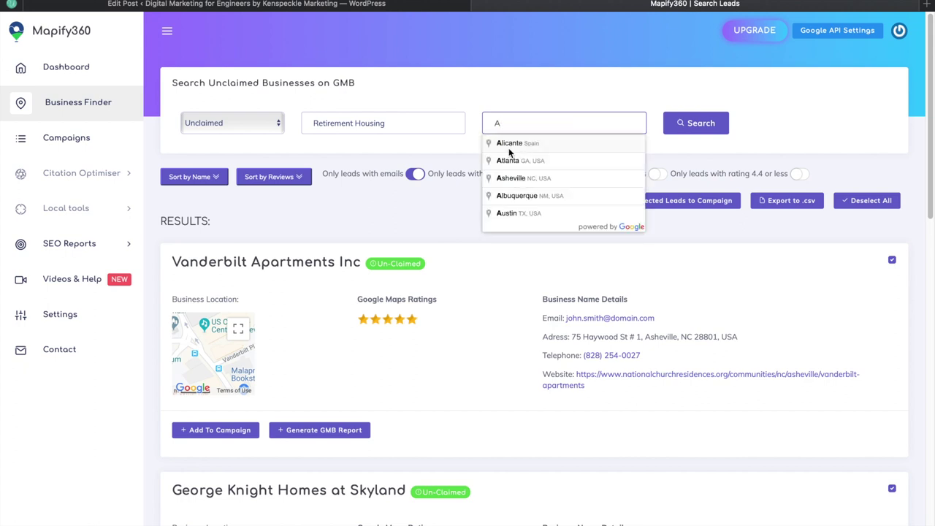
click(541, 195)
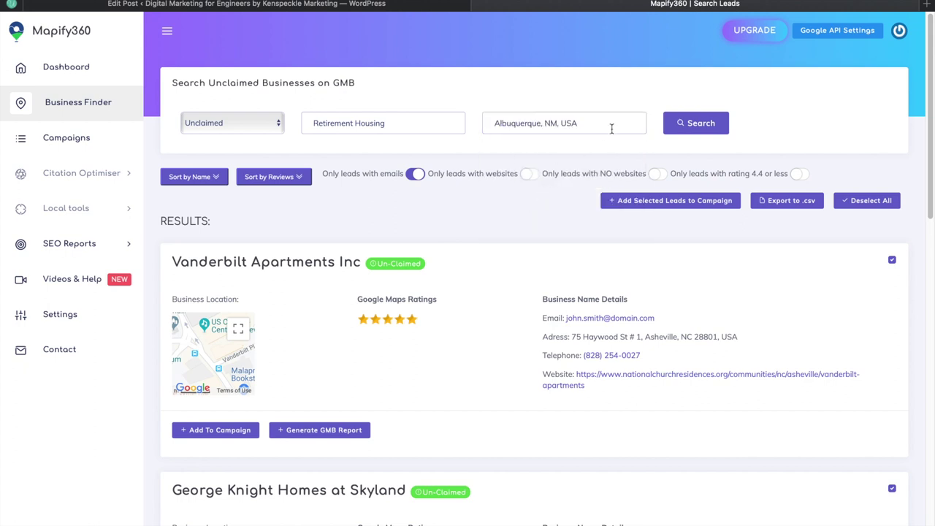
click(689, 130)
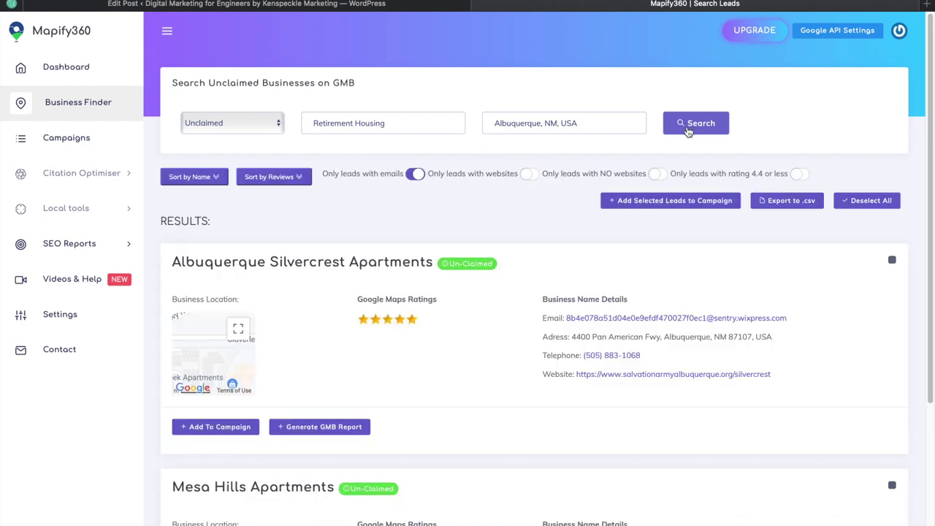
scroll(517, 209, down, 3)
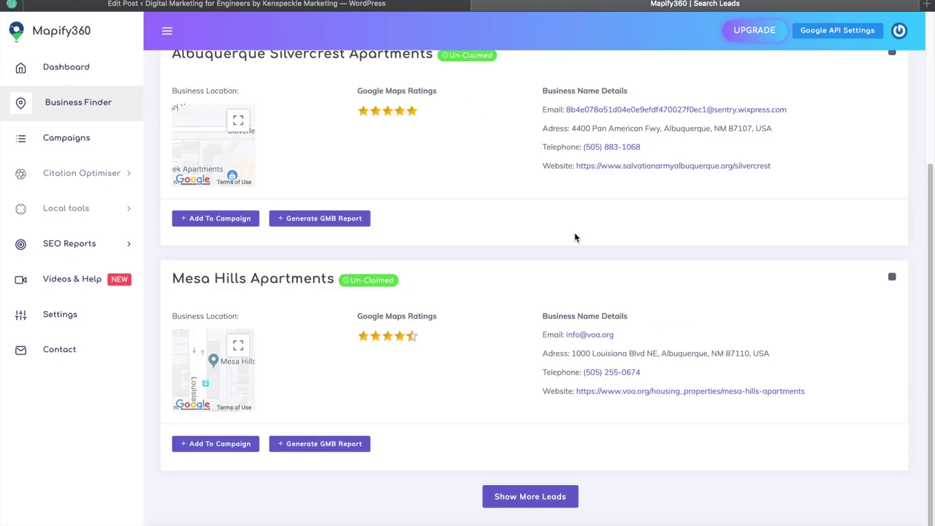
click(521, 496)
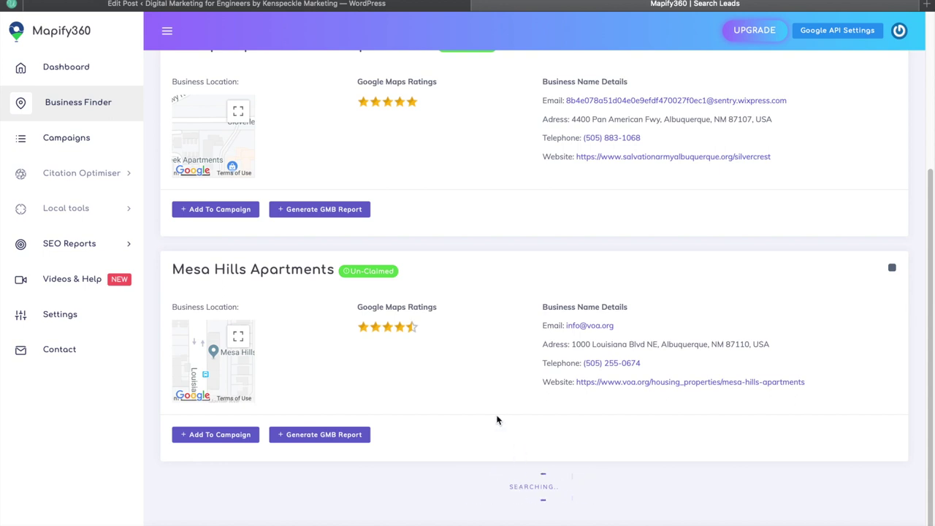
Open the Mesa Hills Apartments website separately and bring up the Silvercrest link's options.
right_click(664, 389)
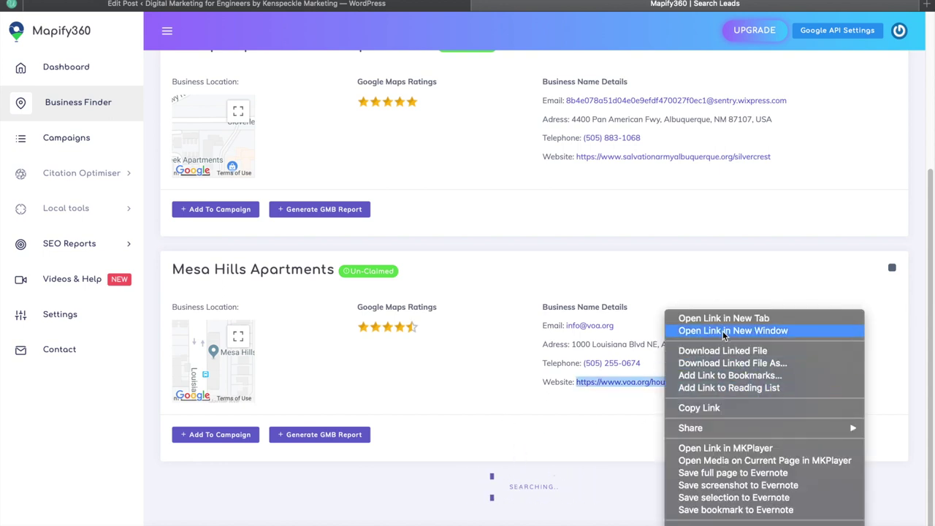
click(717, 262)
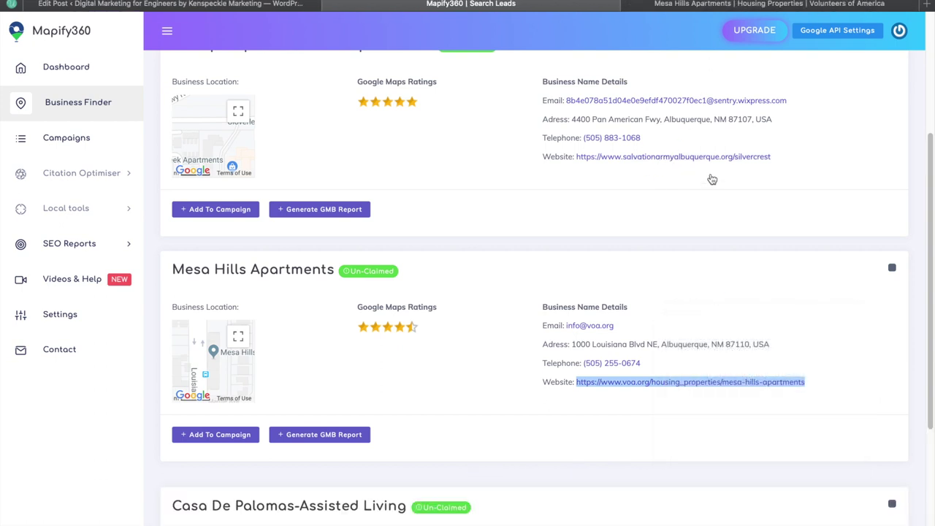
right_click(657, 159)
Open Silvercrest in a new tab and review the Mesa Hills Apartments website.
click(703, 163)
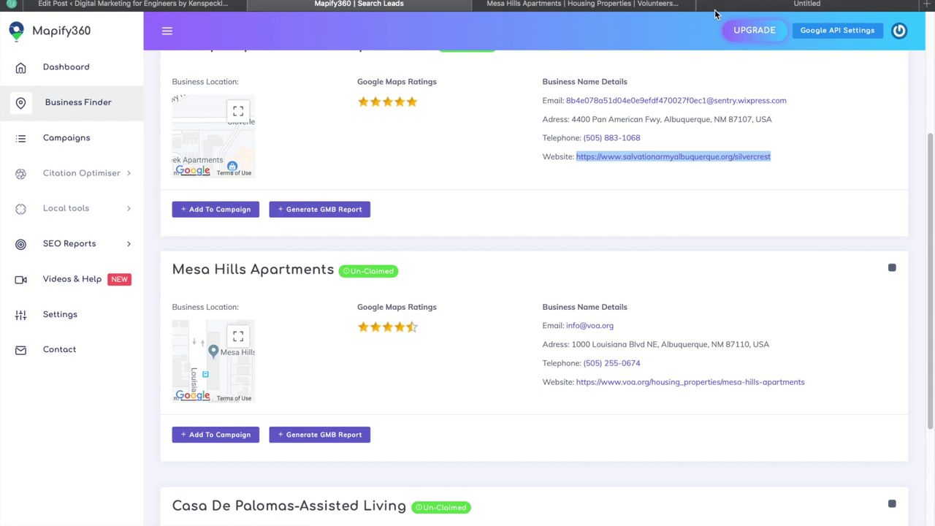
click(606, 5)
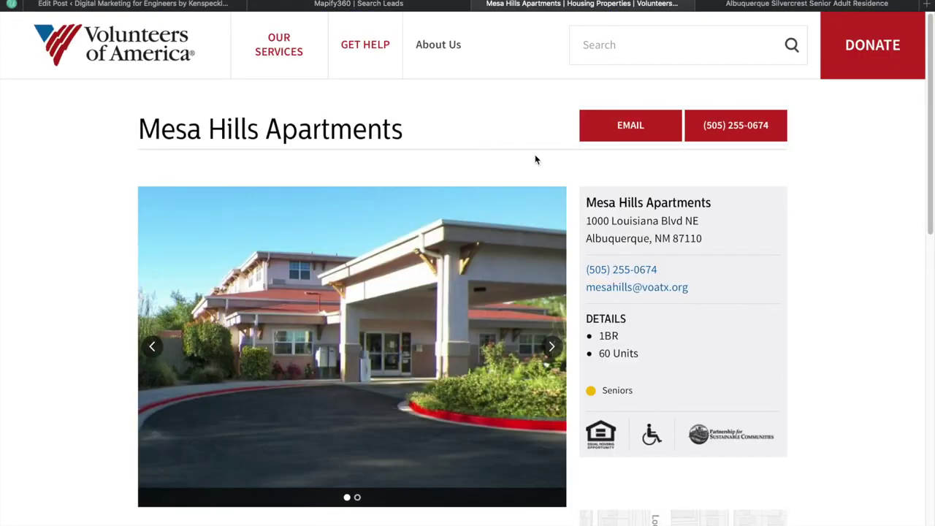
scroll(534, 156, down, 2)
scroll(533, 164, up, 2)
scroll(455, 98, down, 10)
scroll(504, 100, up, 10)
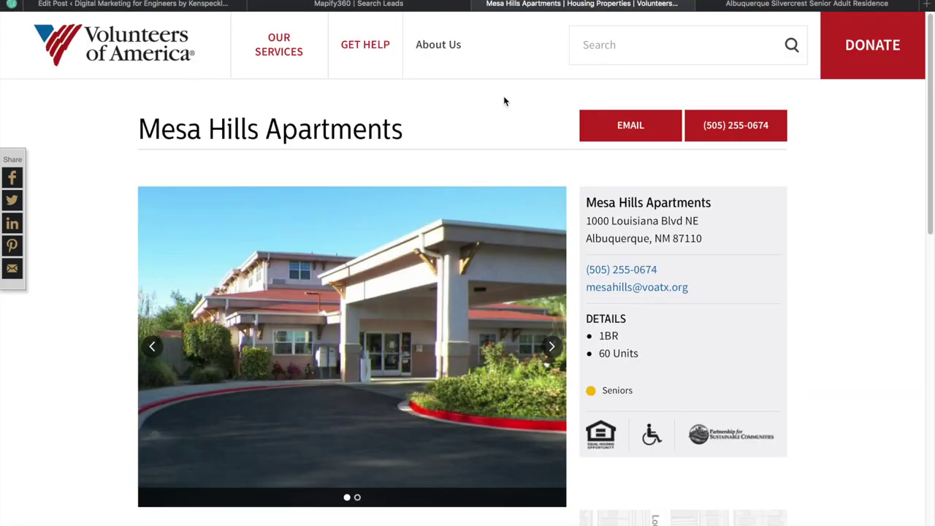
scroll(503, 100, down, 6)
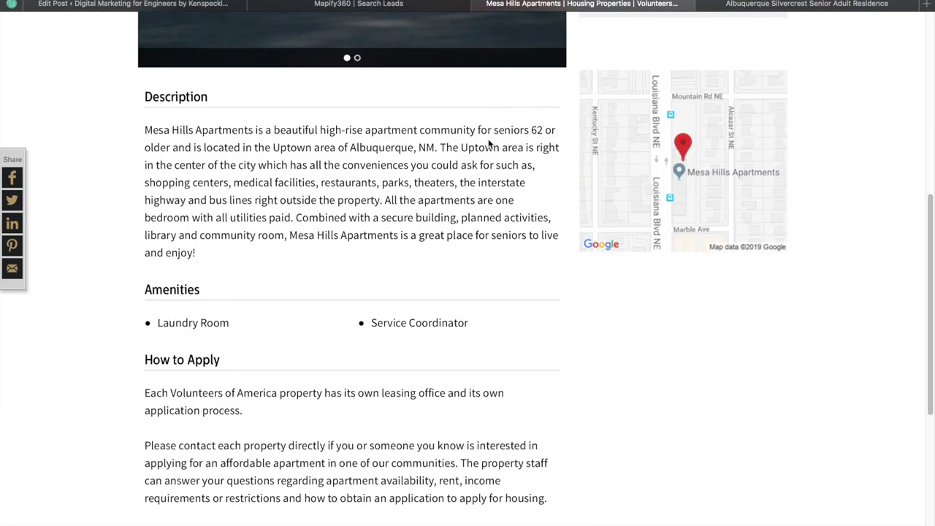
scroll(488, 133, down, 5)
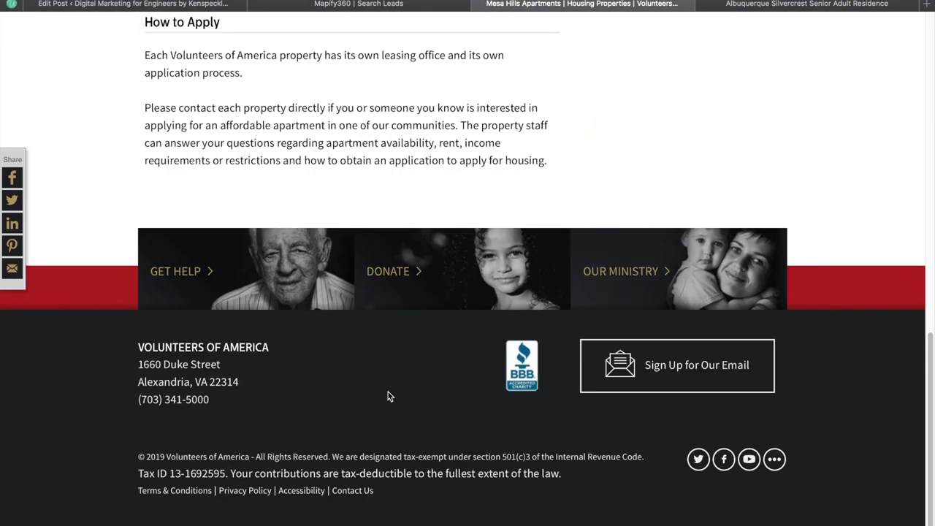
drag(139, 457, 219, 457)
click(217, 457)
Review the Silvercrest Senior Adult Residence site, then close both website tabs.
click(756, 6)
mouse_move(529, 177)
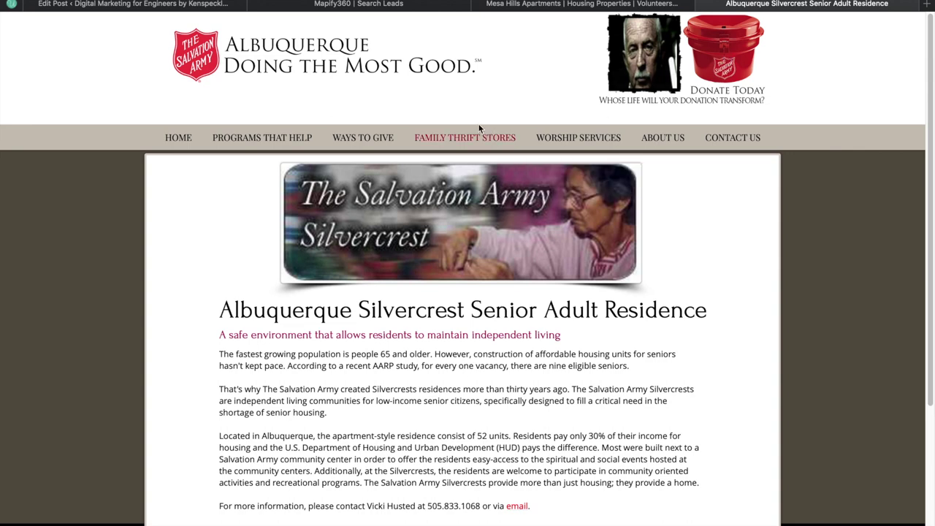
scroll(515, 150, down, 3)
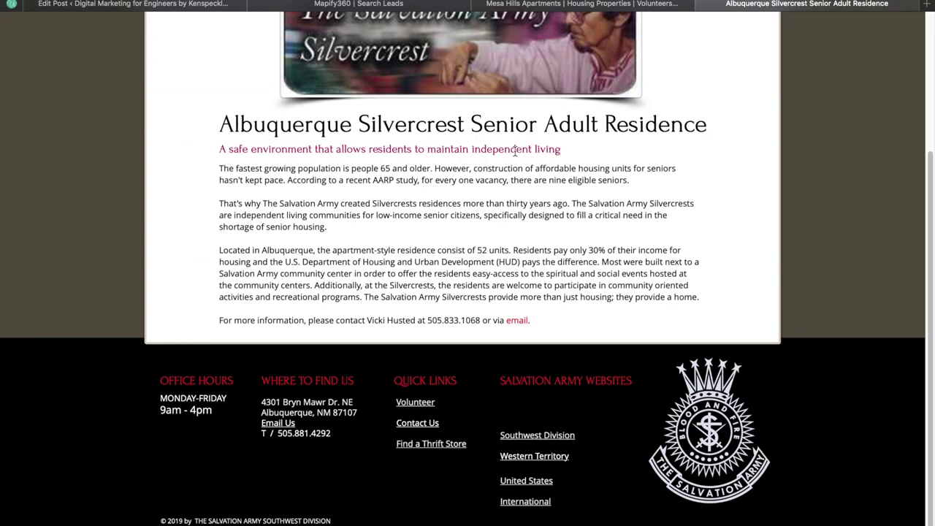
scroll(484, 228, up, 3)
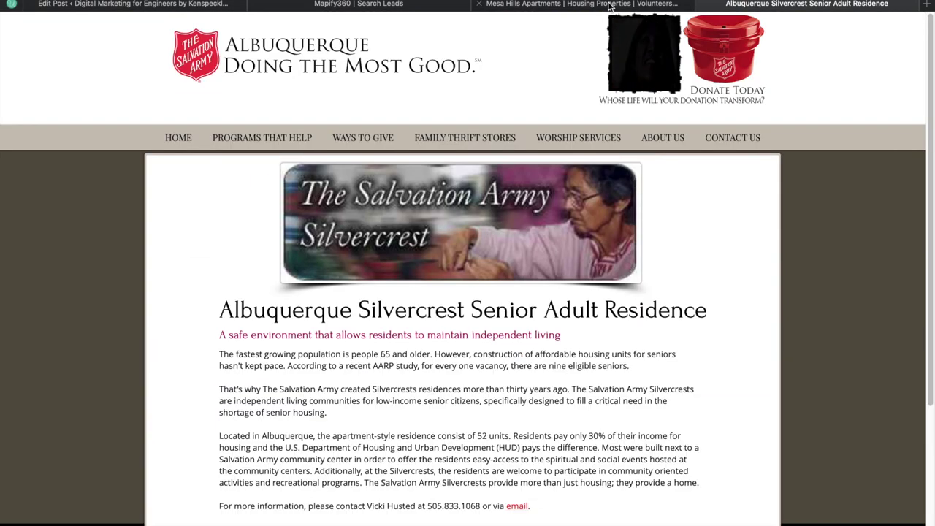
click(707, 3)
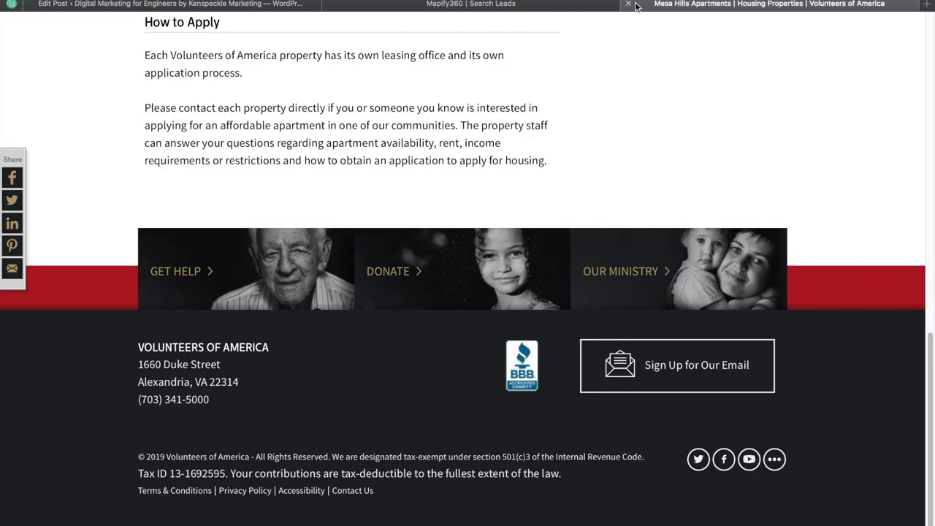
click(632, 4)
scroll(694, 167, down, 3)
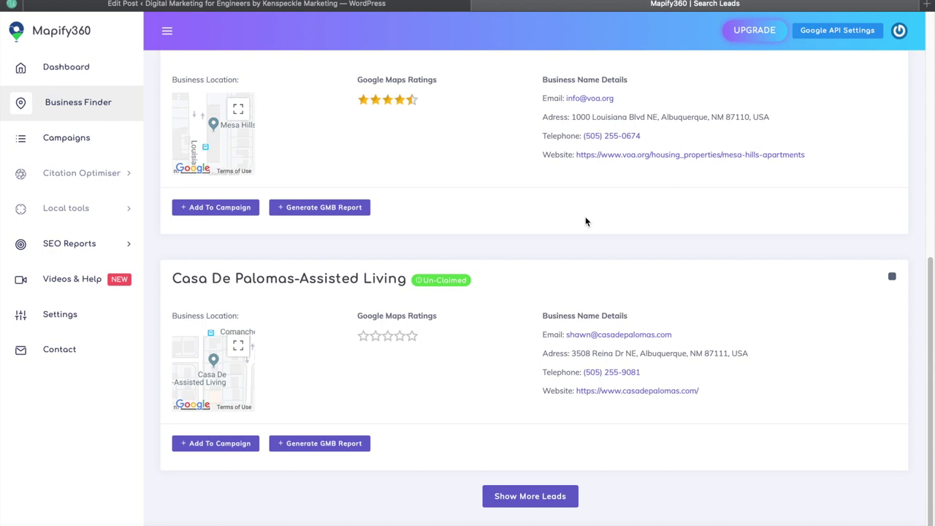
Load more Albuquerque leads and return to the top of the results.
click(522, 503)
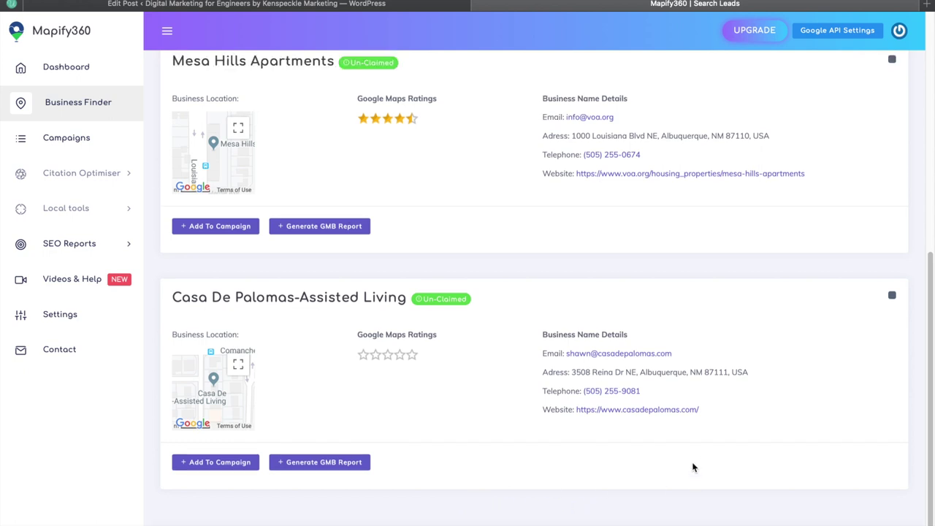
scroll(638, 465, down, 4)
scroll(638, 468, down, 2)
scroll(642, 460, up, 6)
Select all Albuquerque leads and add them to the RetirementHomes1 campaign.
click(863, 204)
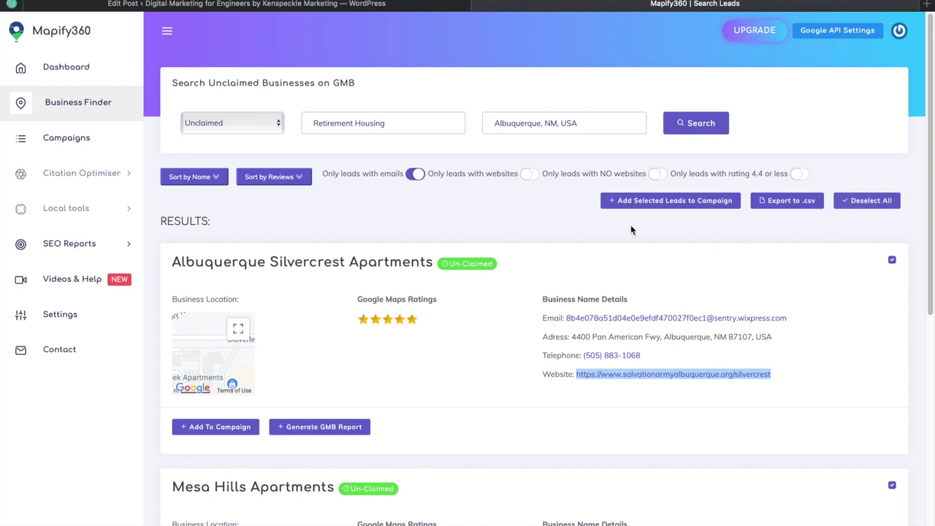
click(699, 201)
click(484, 118)
click(489, 121)
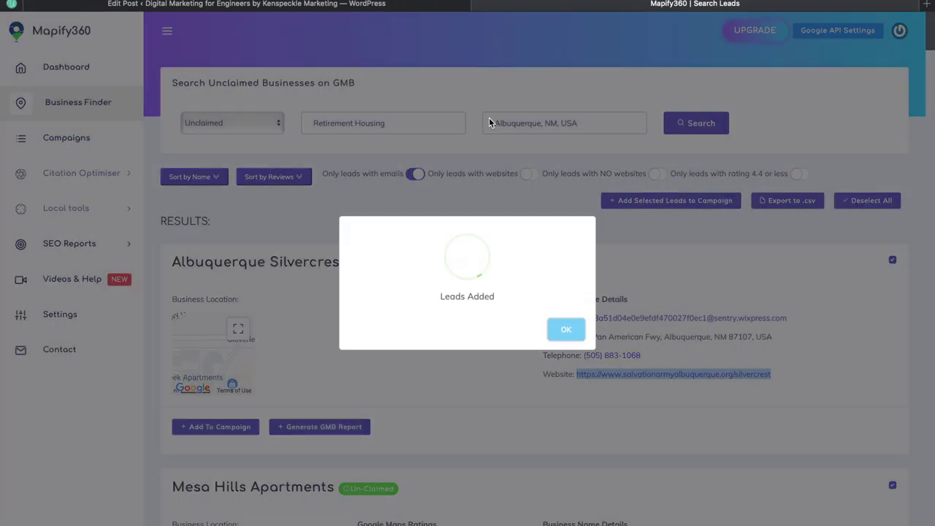
click(563, 334)
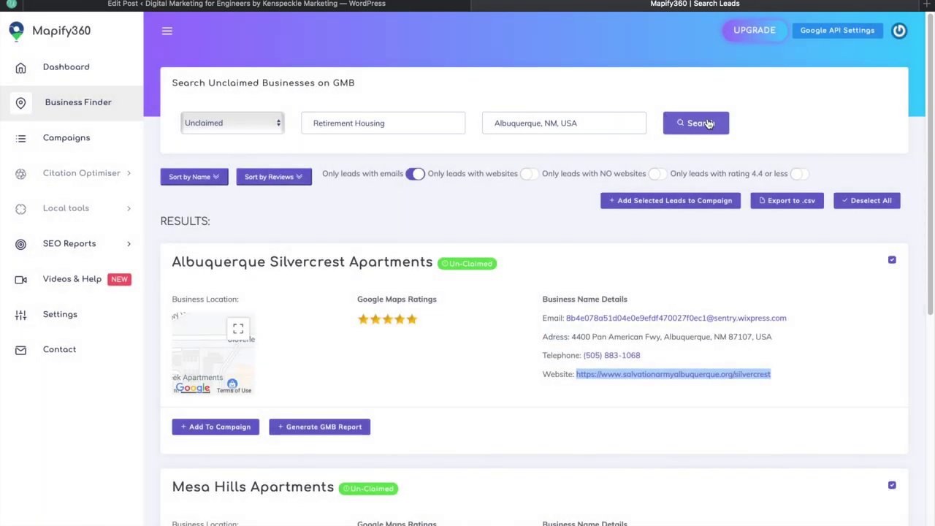
Change the search location to Baltimore, MD, USA and run the Retirement Housing search.
click(506, 123)
drag(585, 124, 483, 124)
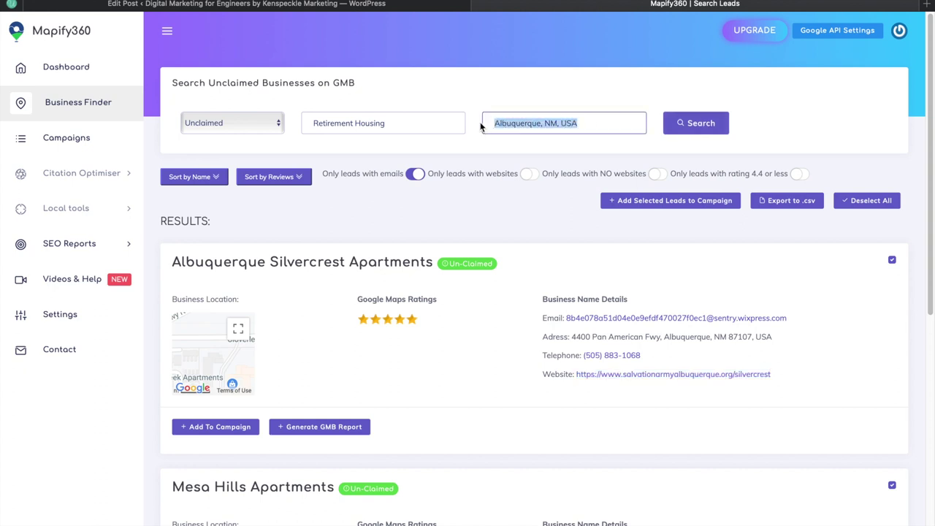
text(b)
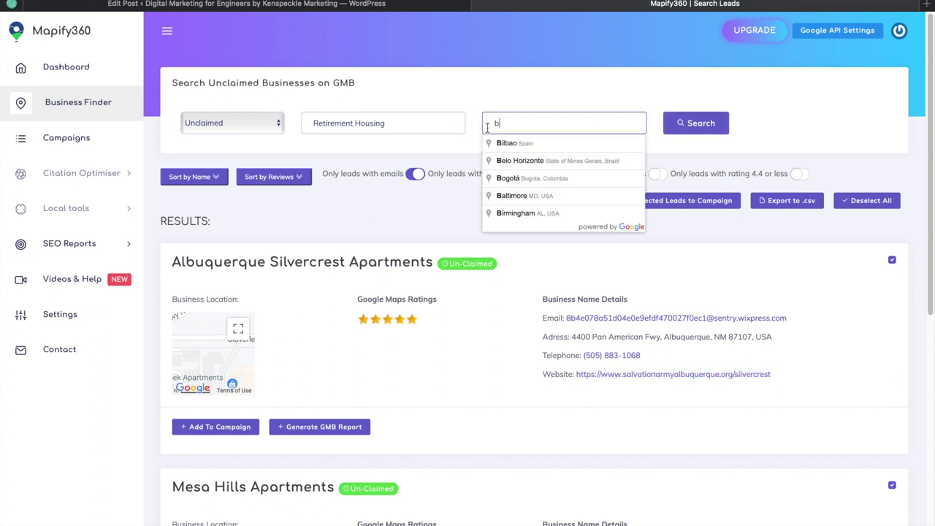
click(546, 197)
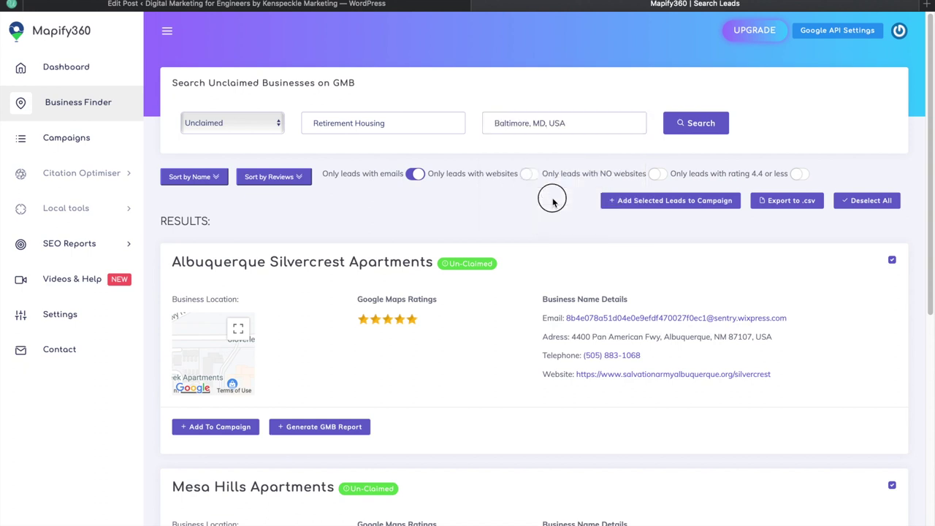
click(694, 124)
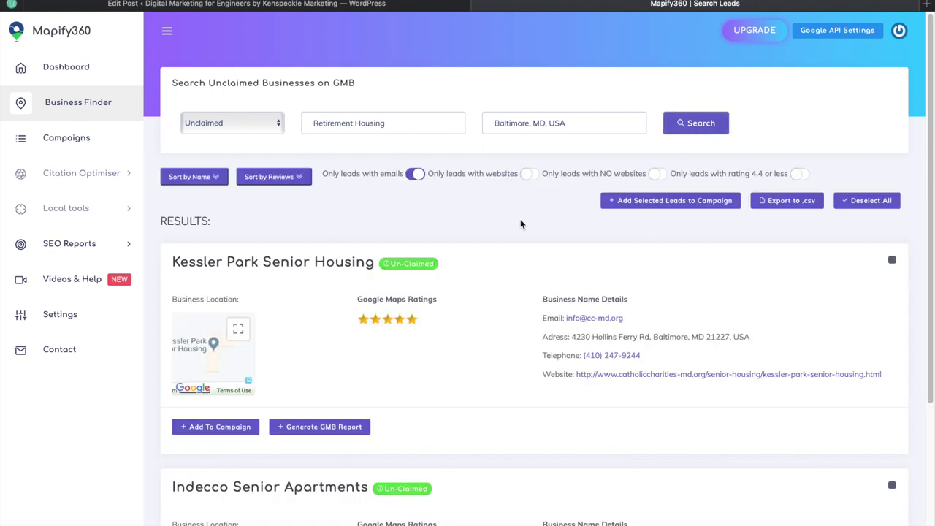
Load more Baltimore Retirement Housing leads.
scroll(516, 223, down, 1)
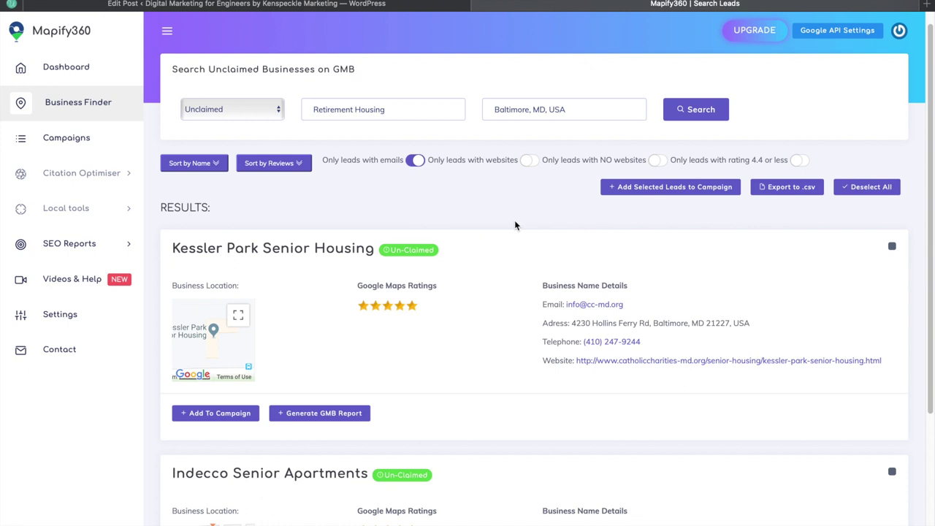
scroll(514, 223, down, 3)
scroll(510, 234, down, 5)
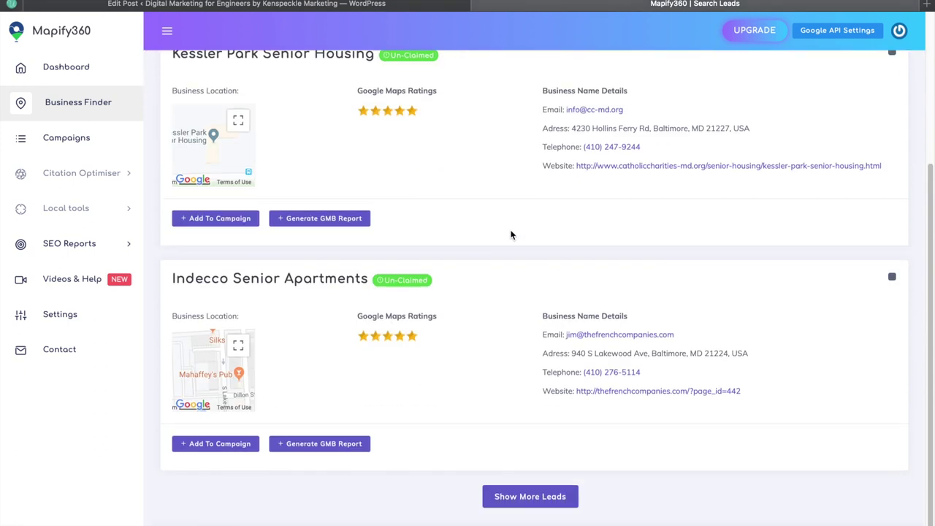
click(530, 503)
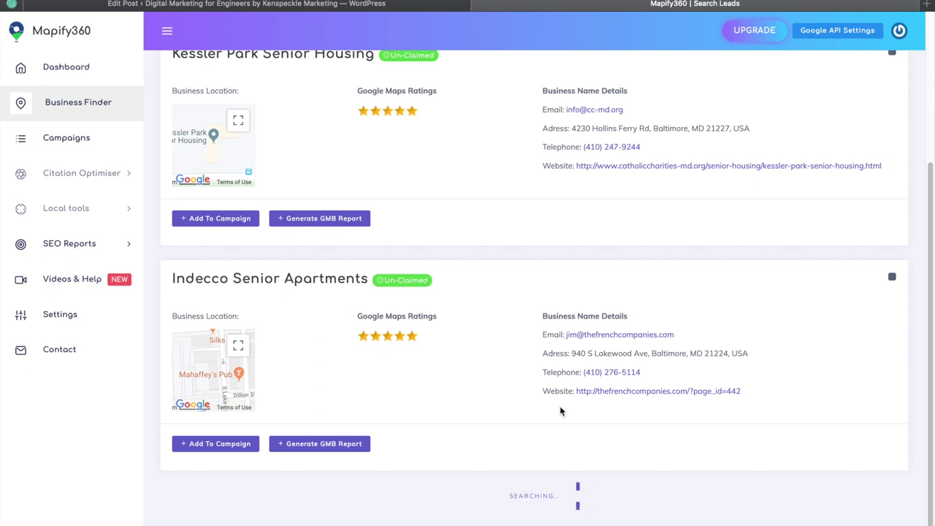
Open Indecco Senior Apartments' website in a new tab and load more Baltimore leads.
right_click(656, 395)
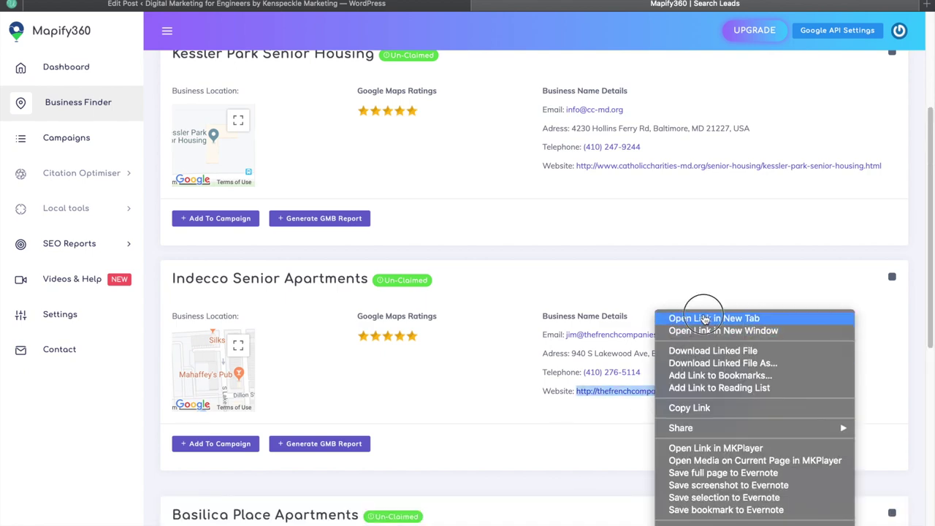
click(690, 316)
scroll(592, 383, down, 1)
scroll(592, 383, down, 6)
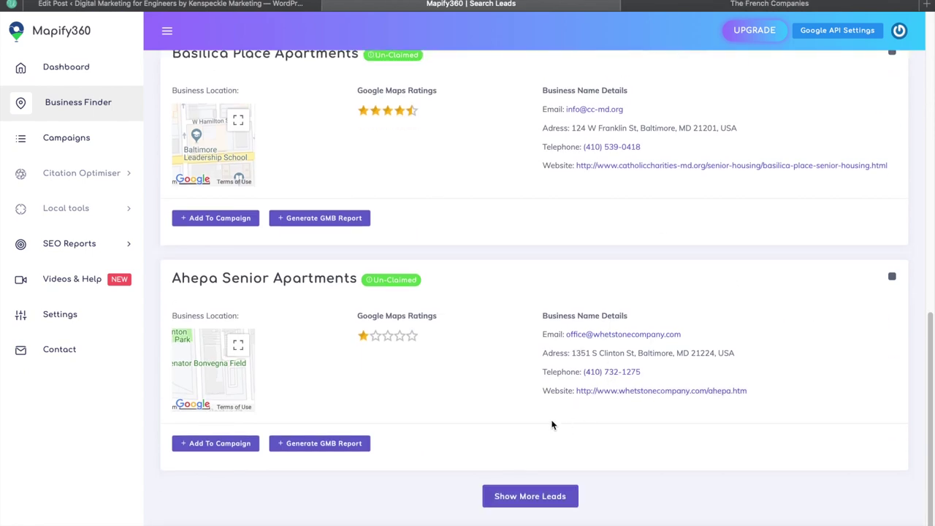
click(516, 487)
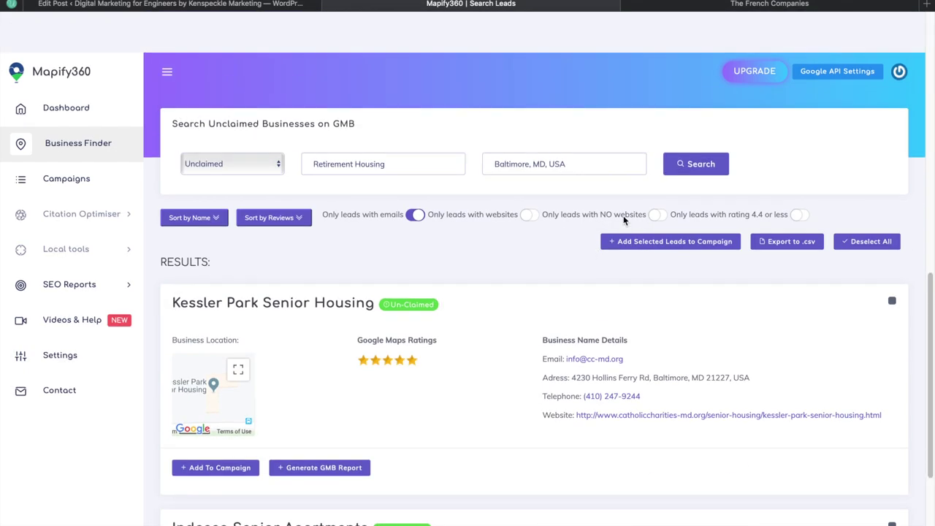
Review The French Companies website, then close its tab.
click(713, 4)
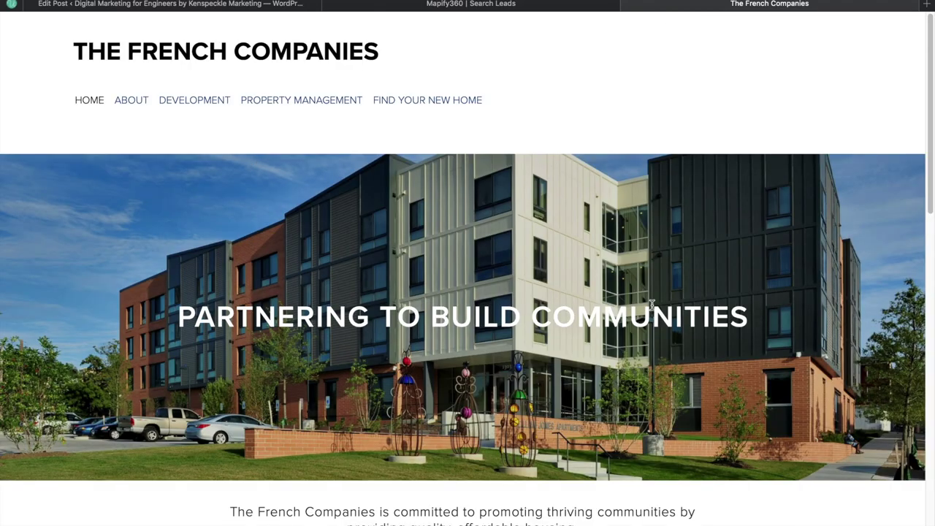
scroll(757, 285, down, 12)
scroll(642, 285, up, 15)
click(626, 5)
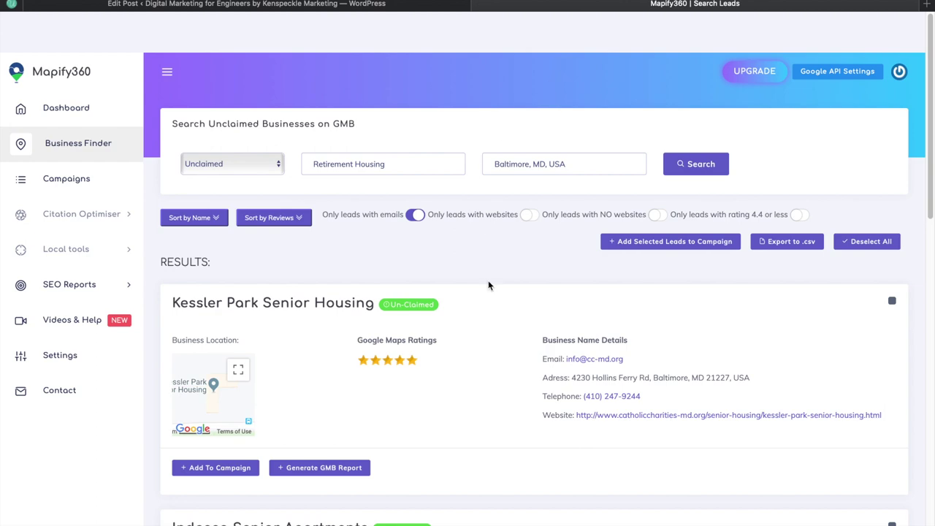
Reselect all Baltimore Retirement Housing leads and add them to the RetirementHomes1 campaign.
scroll(488, 285, down, 12)
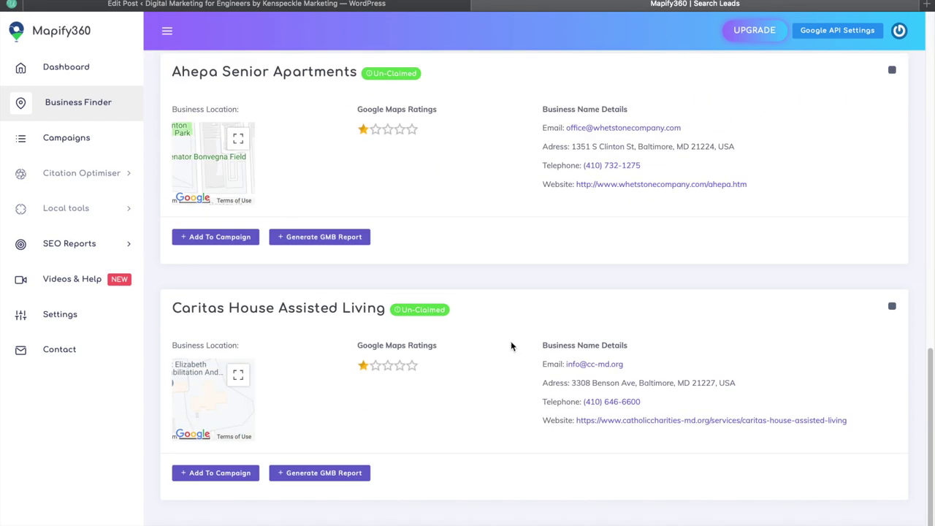
scroll(504, 353, up, 12)
scroll(498, 356, down, 12)
scroll(501, 360, up, 12)
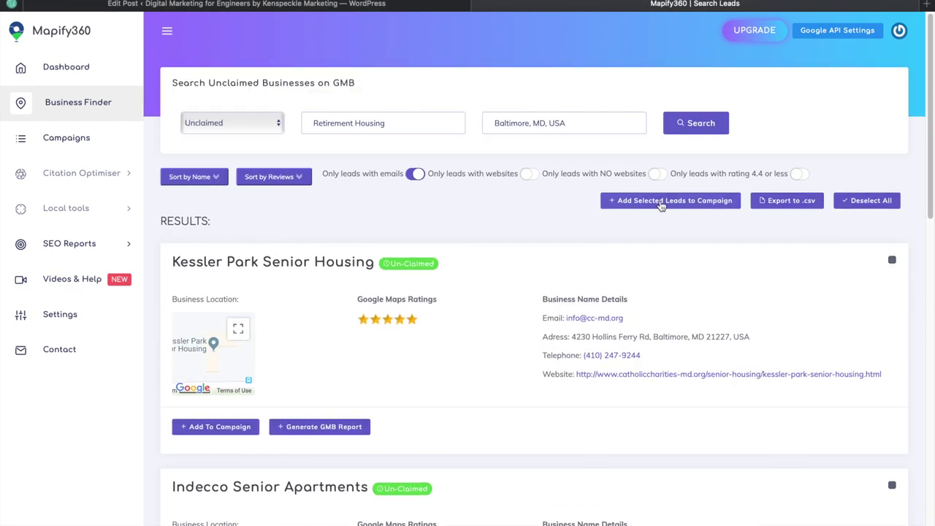
click(862, 203)
click(862, 204)
click(655, 208)
click(482, 118)
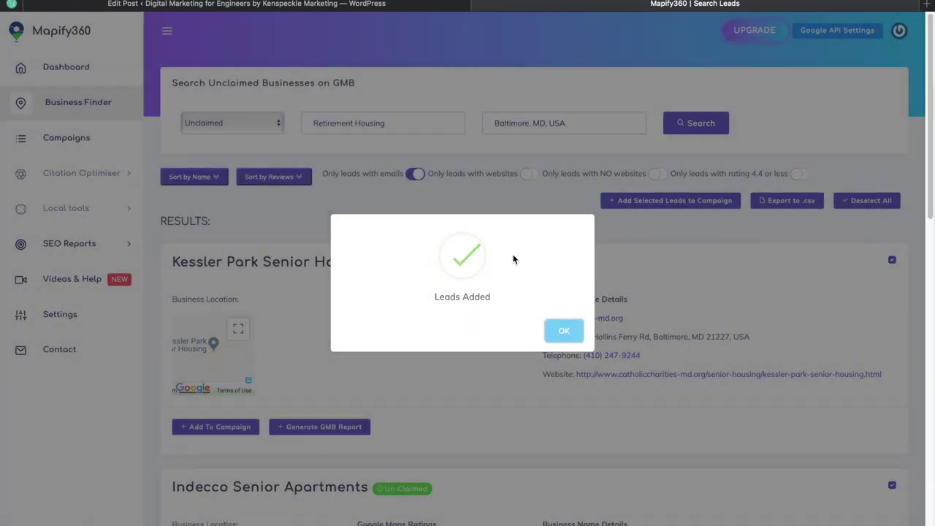
click(564, 336)
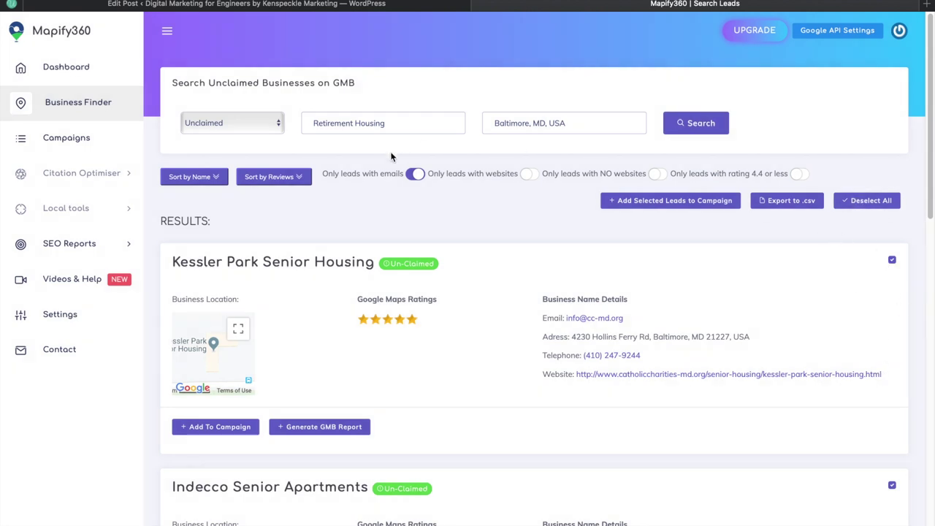
Change the keyword to 'Retirement home', search Baltimore, and load more leads twice.
drag(355, 123, 411, 123)
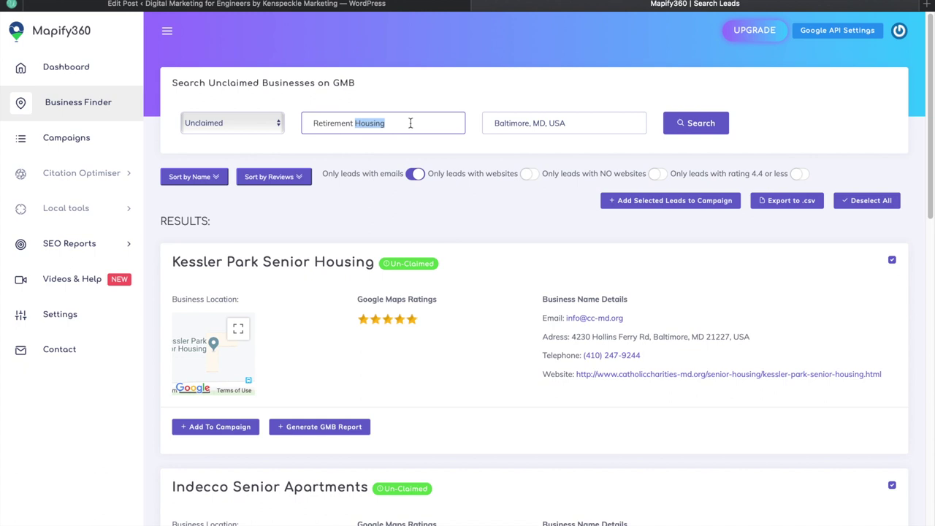
text(home)
click(695, 126)
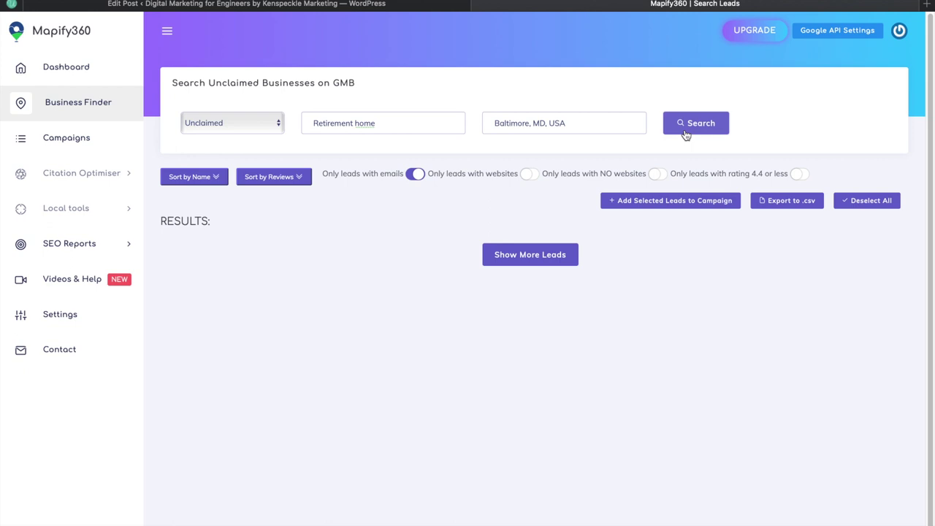
click(544, 265)
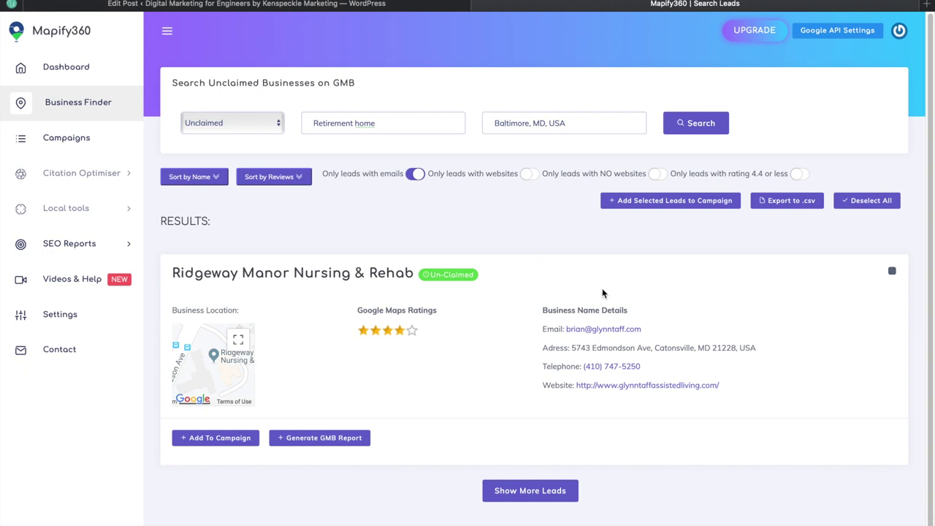
scroll(624, 280, down, 1)
click(523, 493)
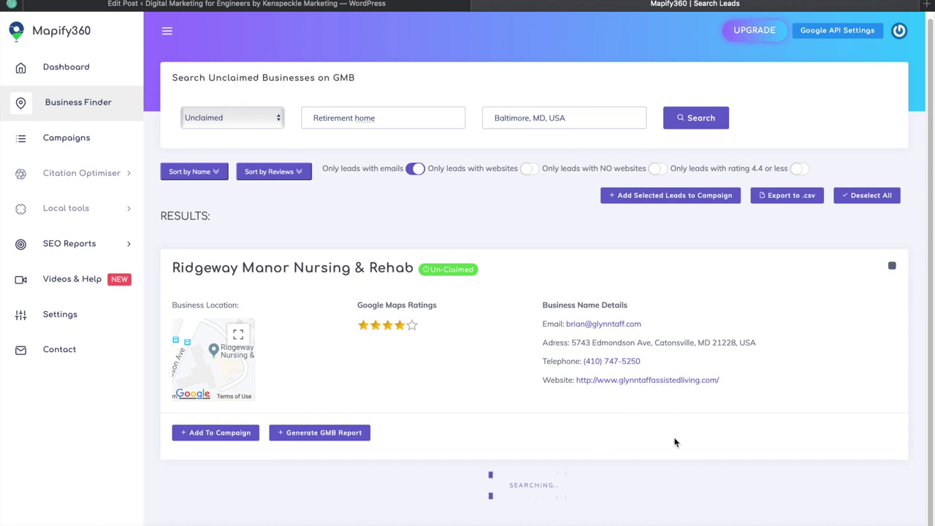
Open Ridgeway Manor's website in a new window, review the Glynn Taff Assisted Living site, then close it.
right_click(640, 387)
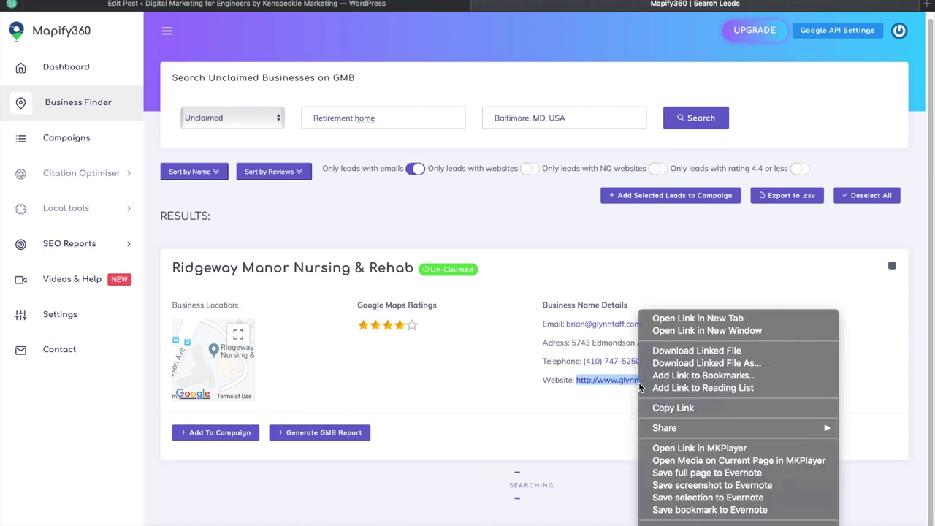
click(681, 328)
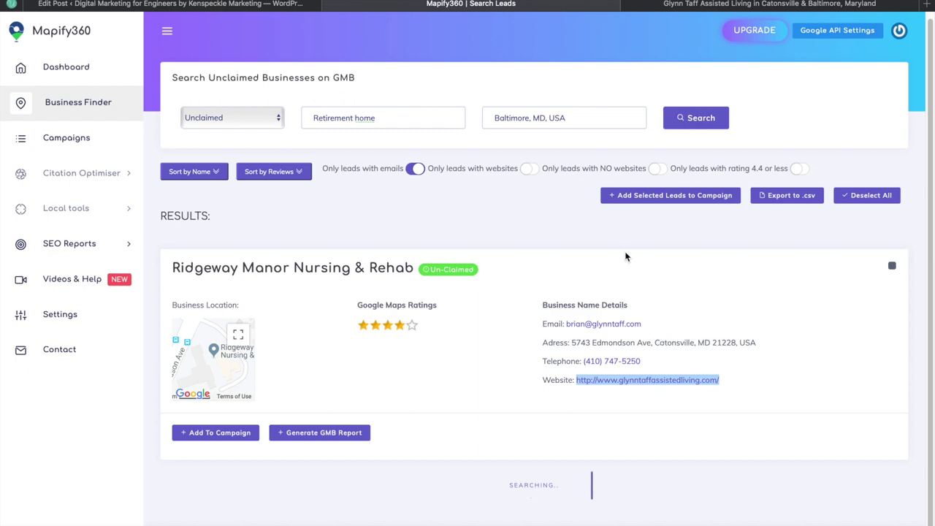
click(777, 6)
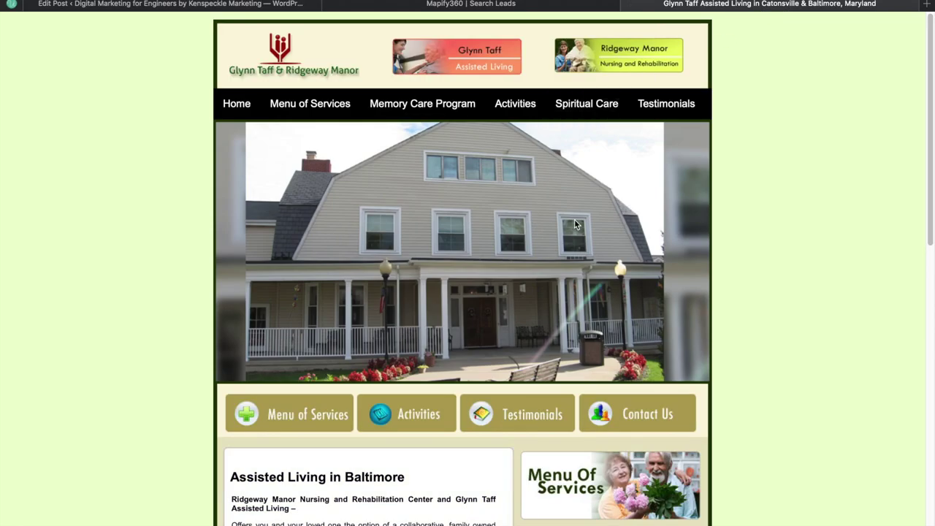
scroll(584, 223, down, 15)
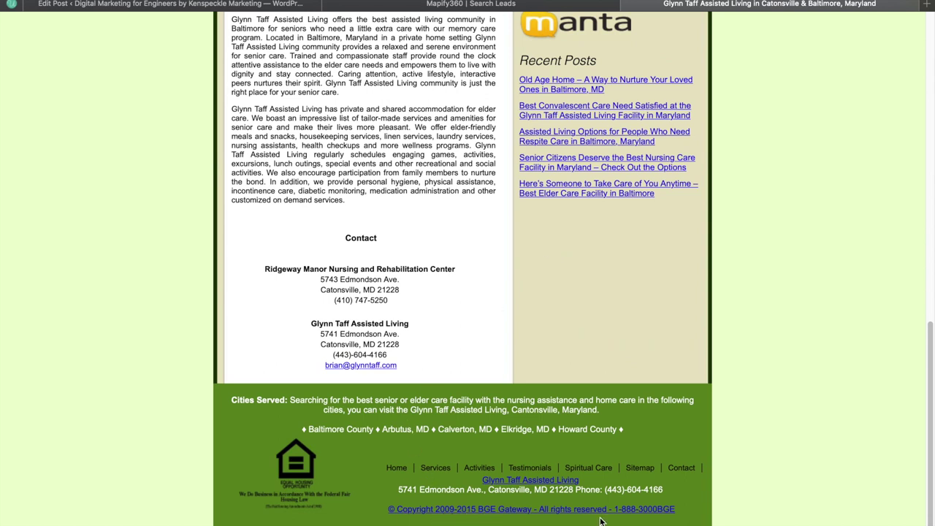
click(504, 480)
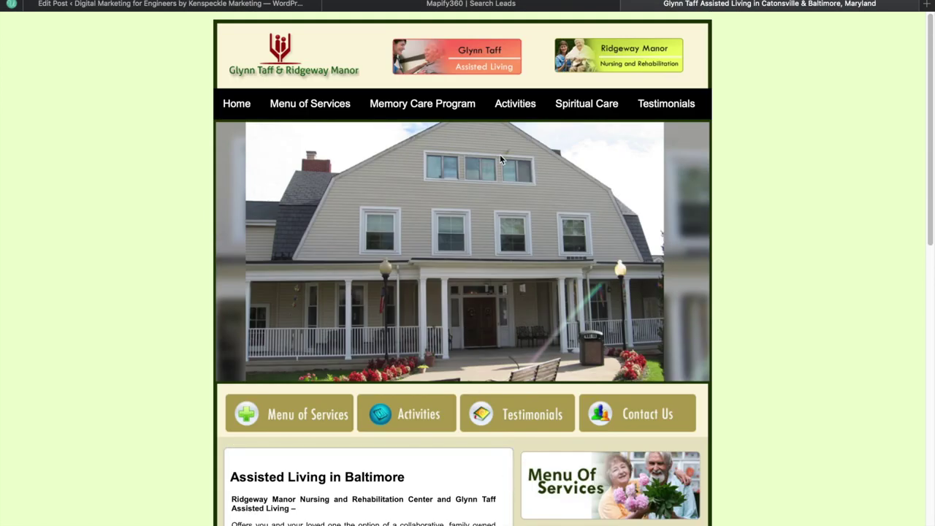
click(628, 4)
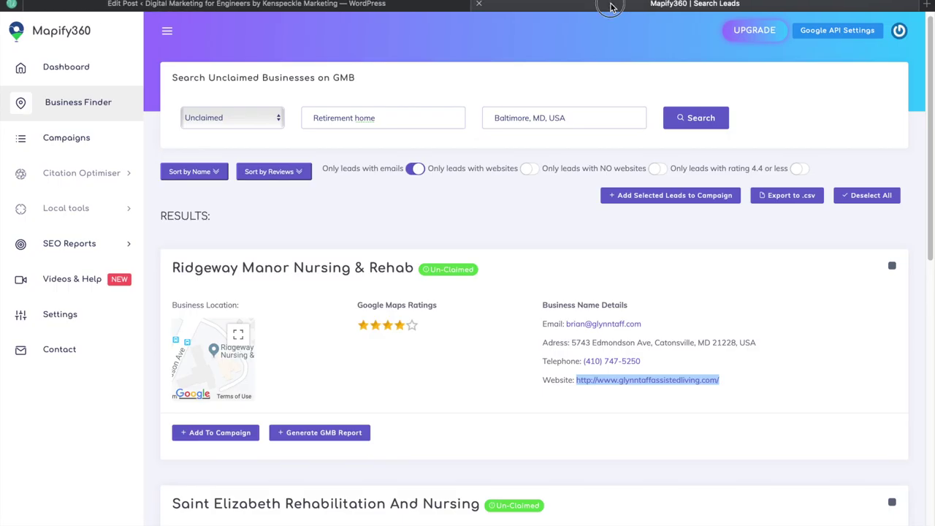
scroll(284, 231, down, 10)
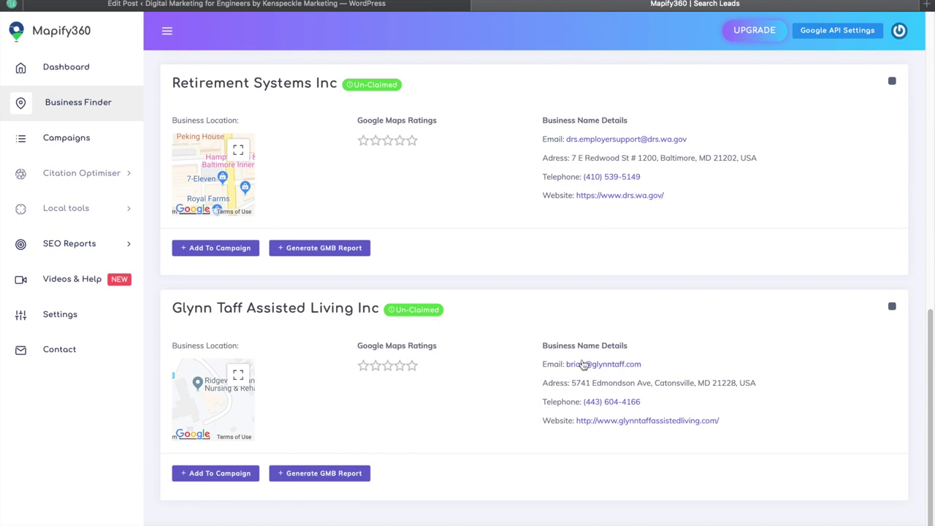
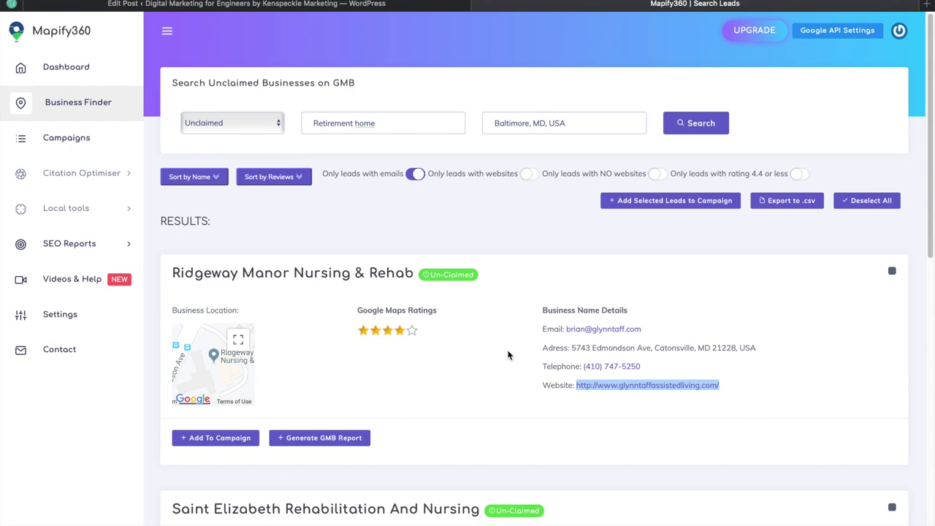
Select every Baltimore retirement home lead and add them all to the RetirementHomes1 campaign.
click(509, 355)
scroll(507, 332, down, 6)
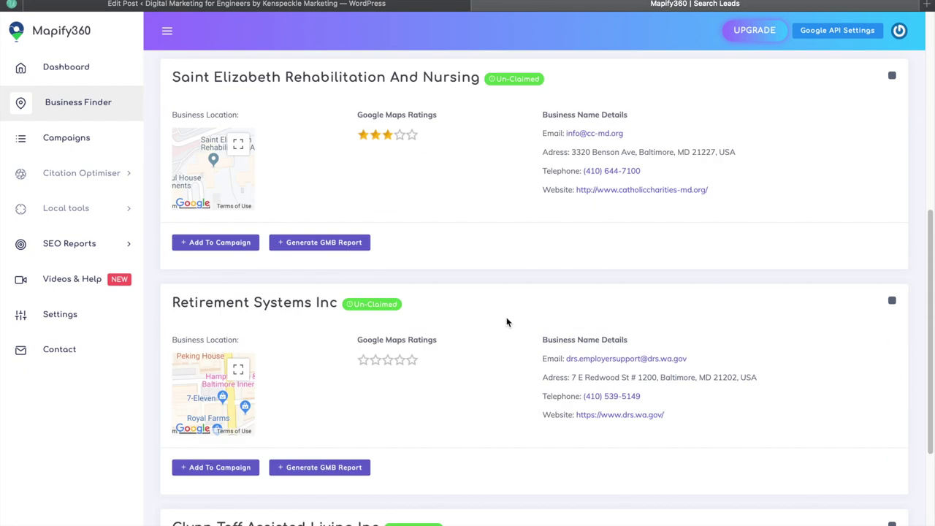
scroll(506, 321, up, 6)
scroll(507, 321, down, 9)
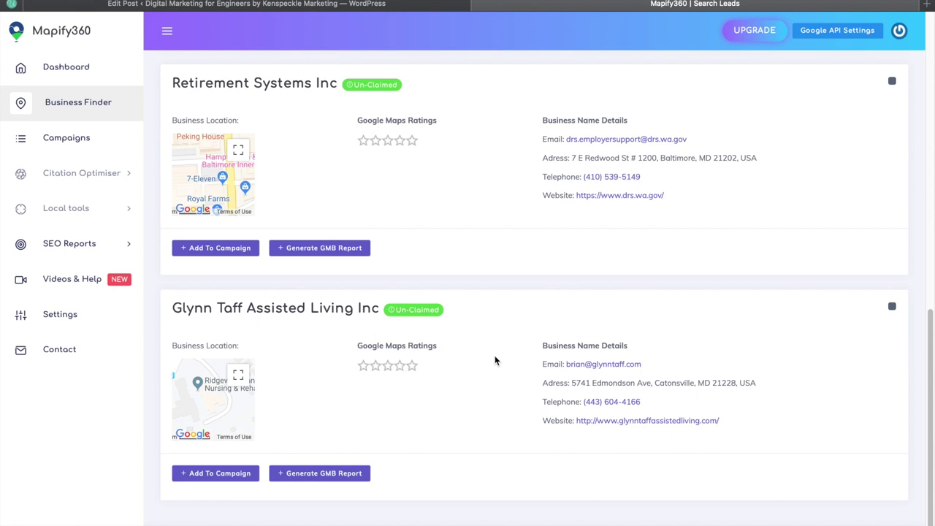
scroll(495, 358, up, 10)
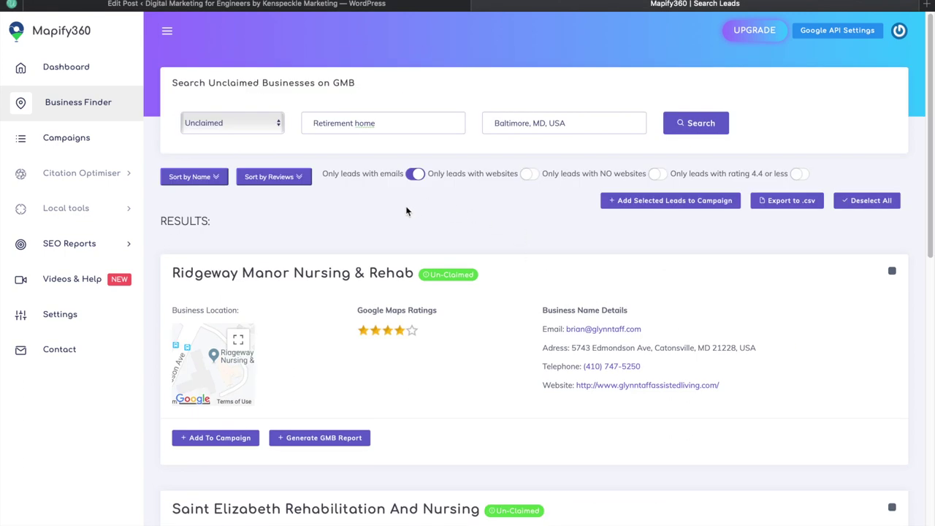
click(876, 202)
click(878, 203)
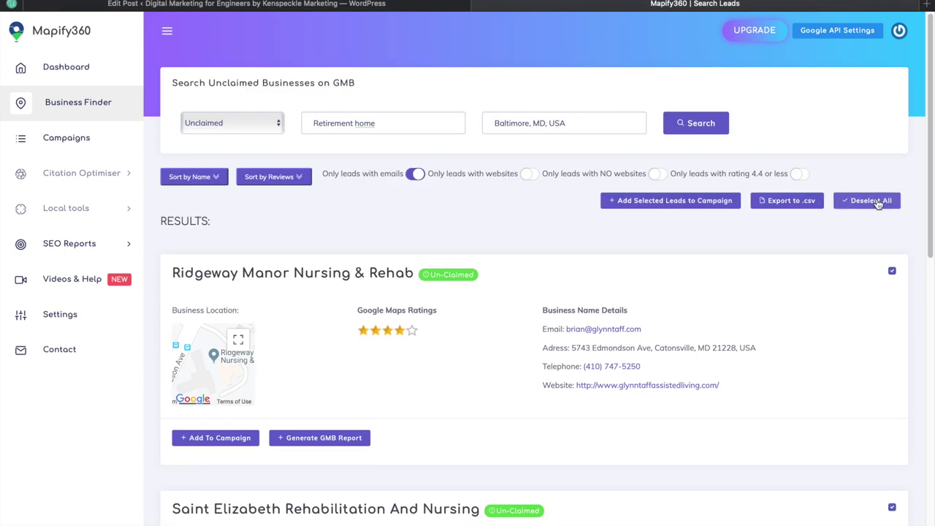
click(686, 200)
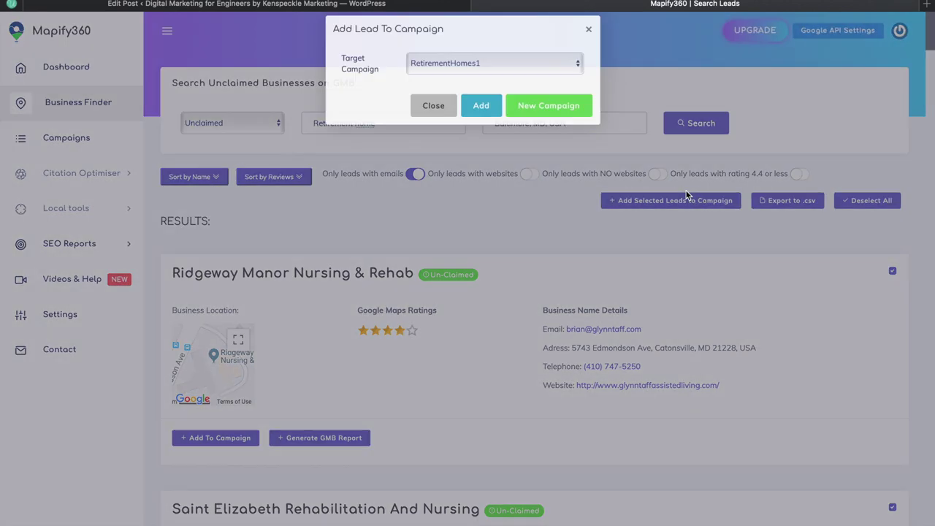
click(482, 116)
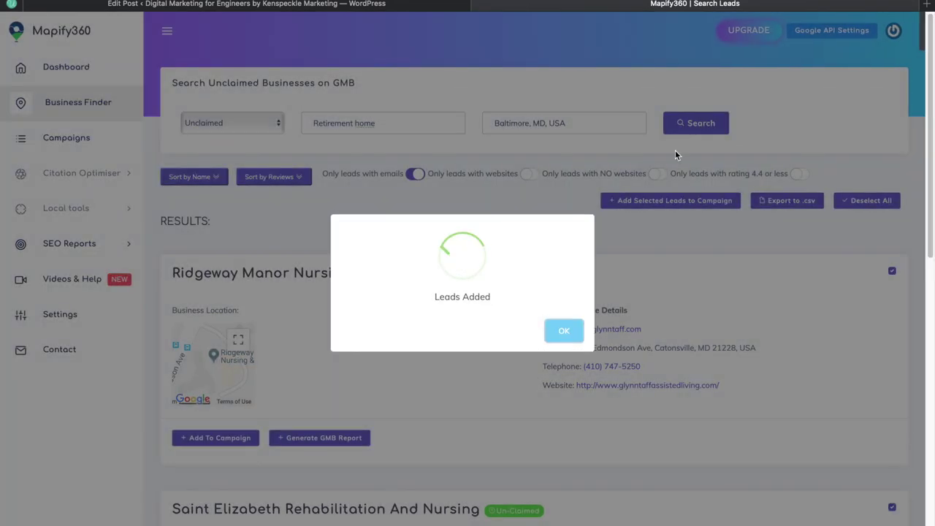
click(565, 331)
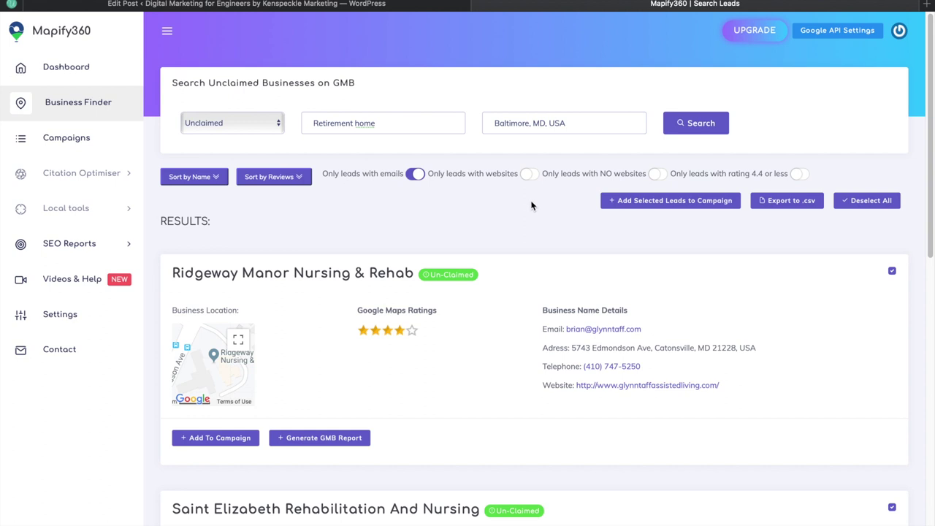
Change the search location to Los Angeles, CA, USA and run the search.
drag(564, 124, 503, 130)
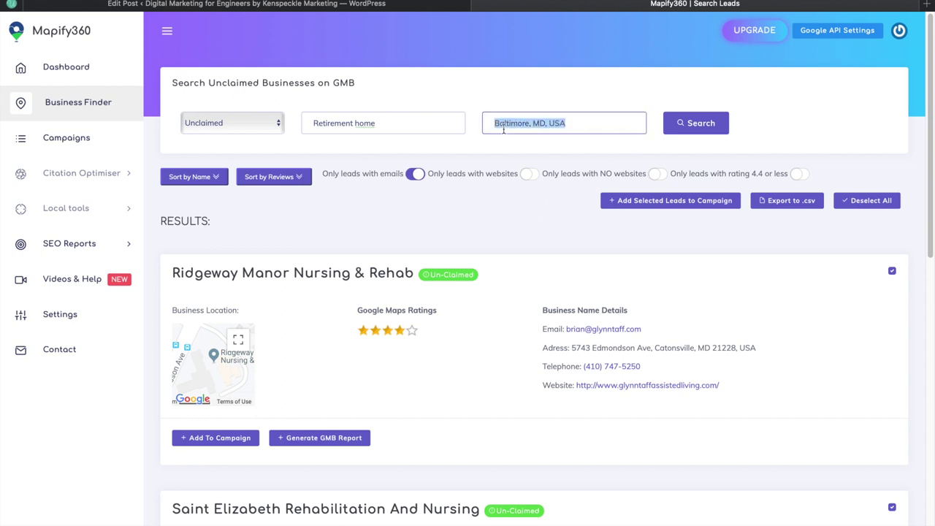
text(los)
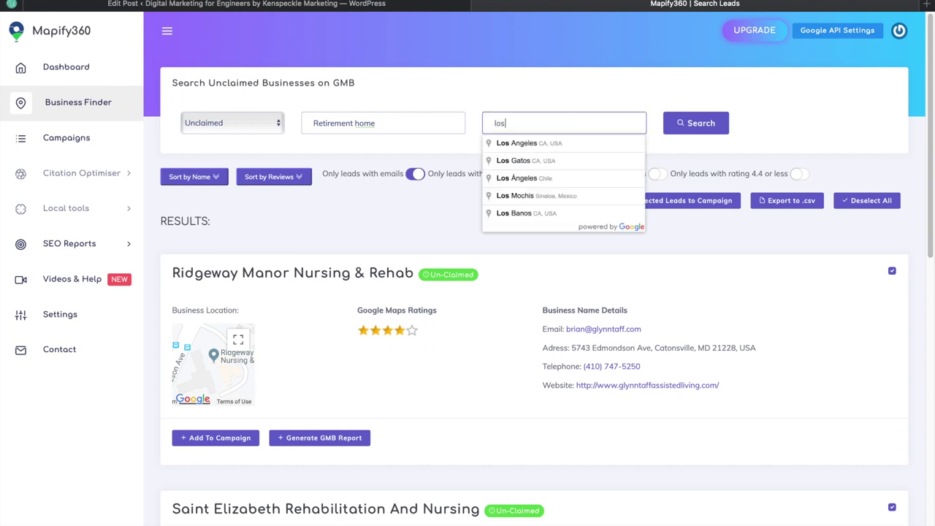
click(517, 144)
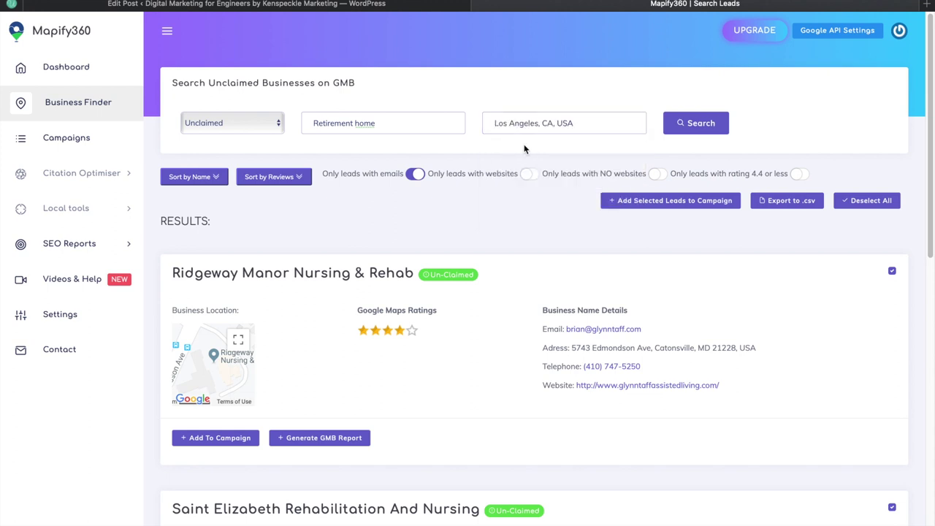
click(699, 126)
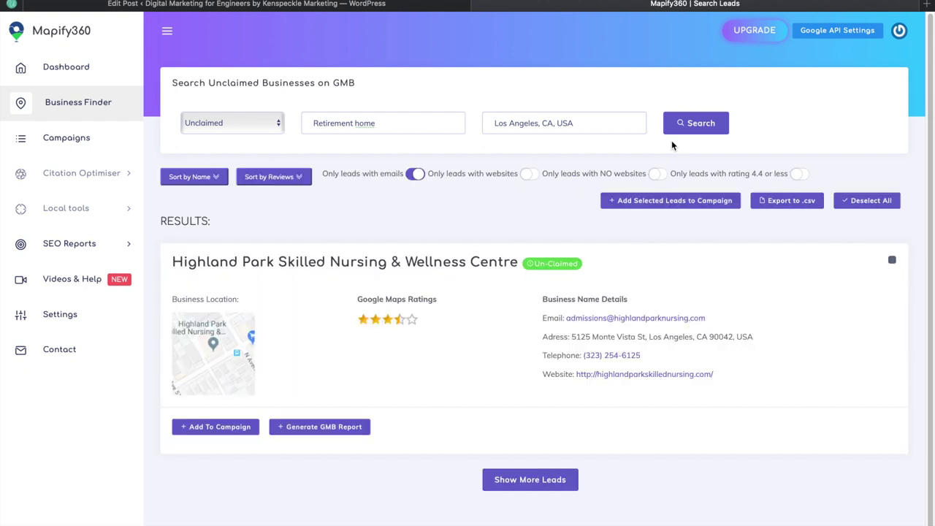
Open Highland Park Skilled Nursing's website in a new tab and load more leads.
drag(194, 257, 431, 262)
click(431, 261)
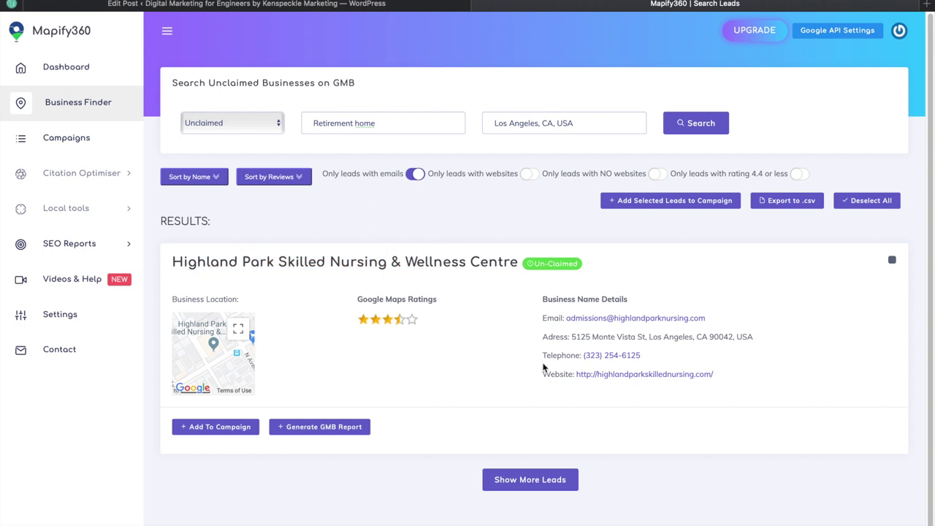
right_click(625, 375)
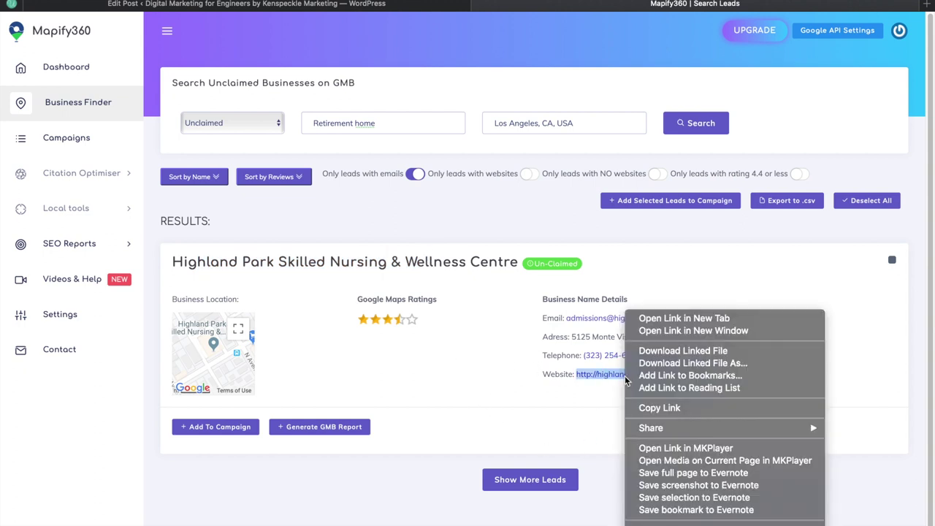
click(676, 318)
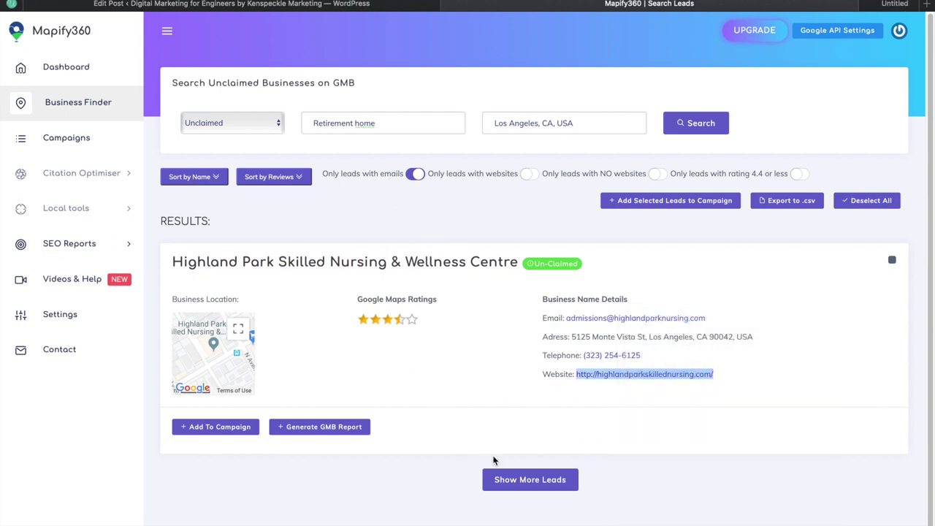
click(544, 477)
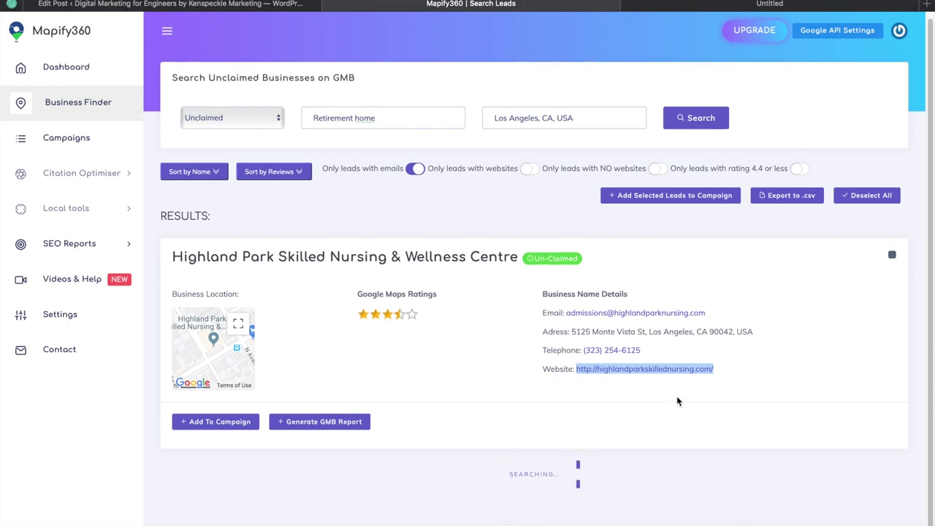
Browse the Highland Park Skilled Nursing website from top to bottom, then close its tab.
click(706, 6)
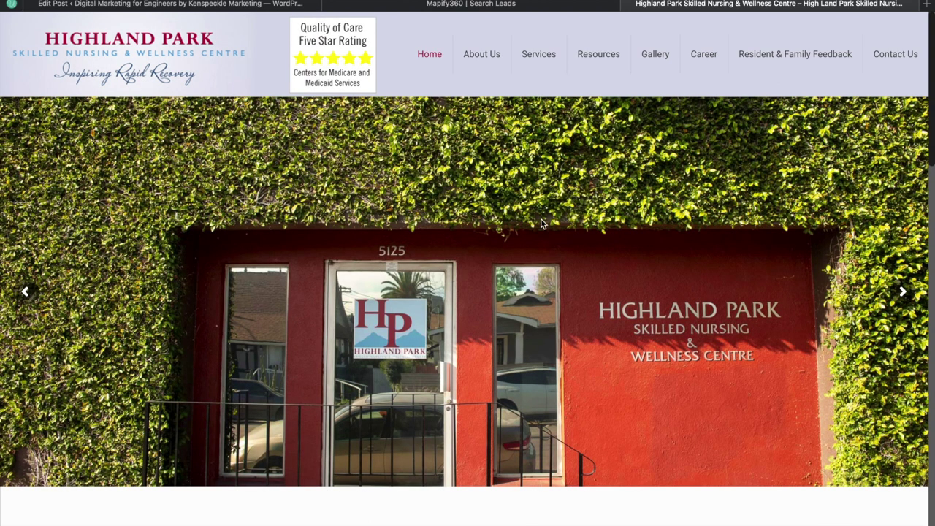
scroll(606, 284, down, 15)
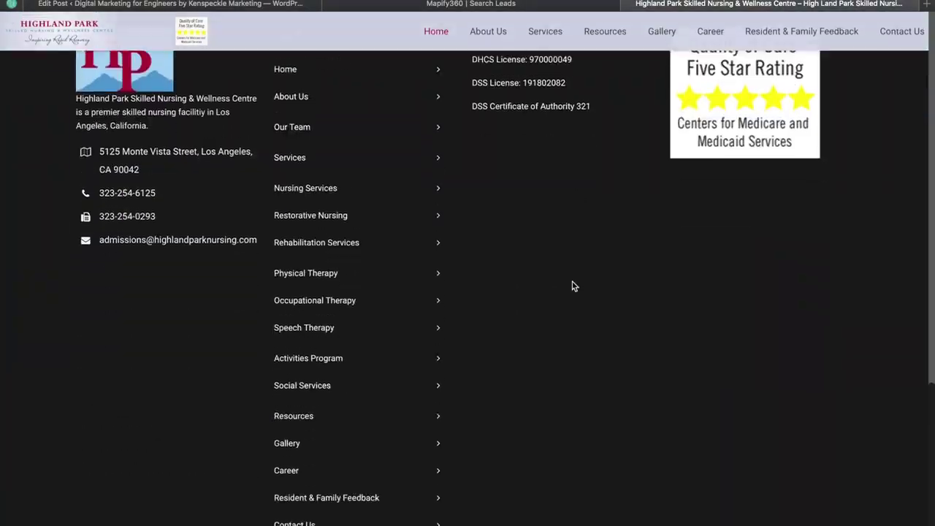
scroll(573, 286, up, 10)
scroll(572, 286, up, 3)
scroll(573, 286, down, 15)
scroll(572, 286, up, 3)
scroll(573, 287, down, 5)
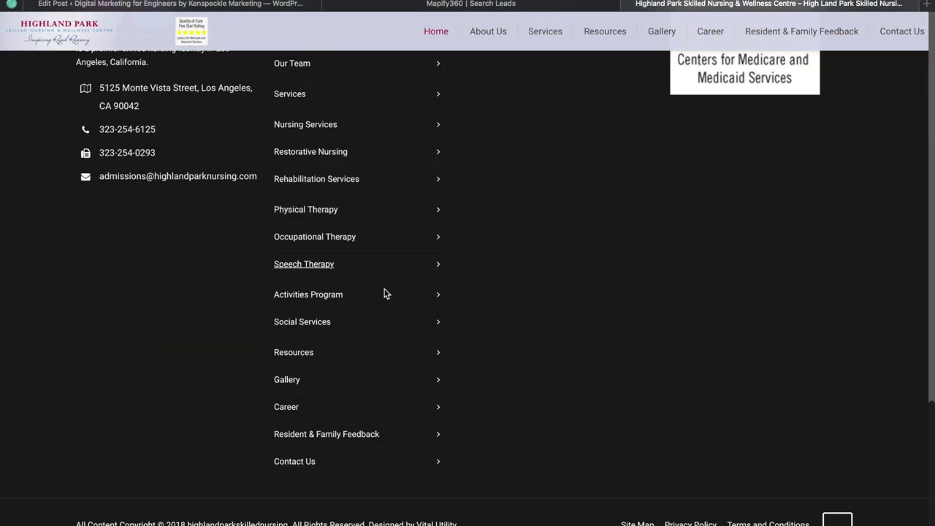
scroll(374, 387, up, 5)
scroll(371, 361, down, 5)
drag(146, 522, 284, 519)
click(287, 518)
key(Home)
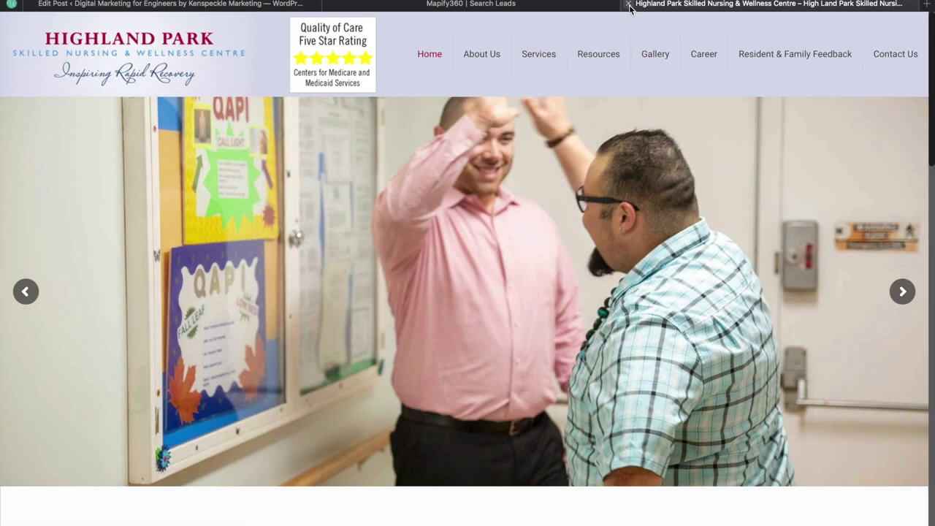
click(629, 4)
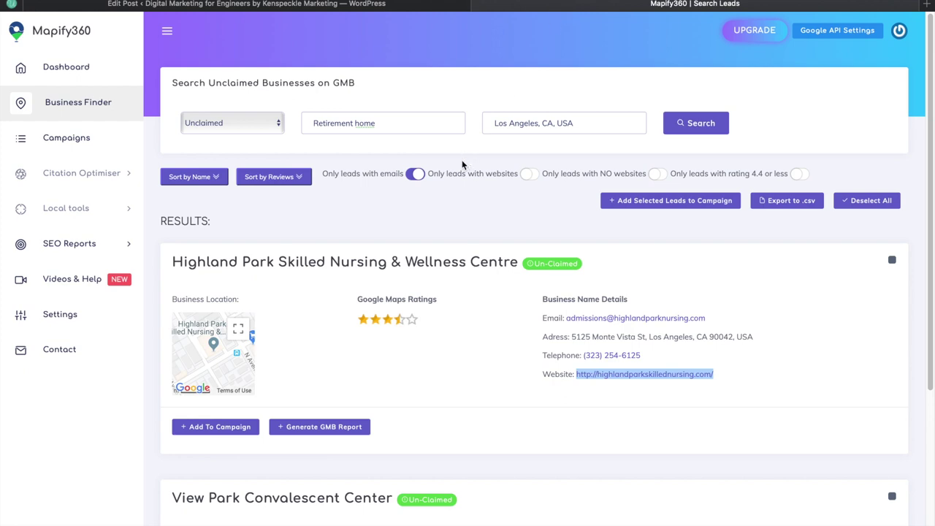
Load more Los Angeles leads to reveal View Park Convalescent Center and Beverly Hills Loving Care.
scroll(569, 246, down, 5)
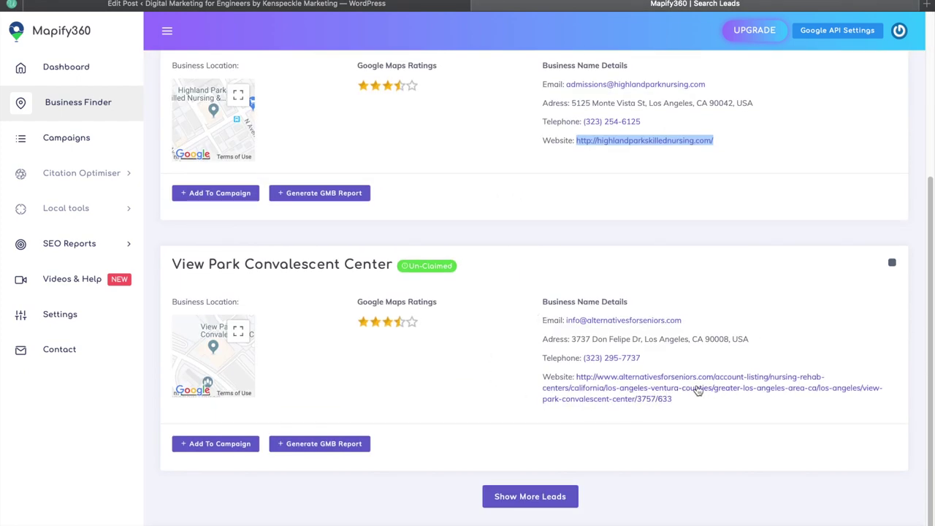
click(543, 498)
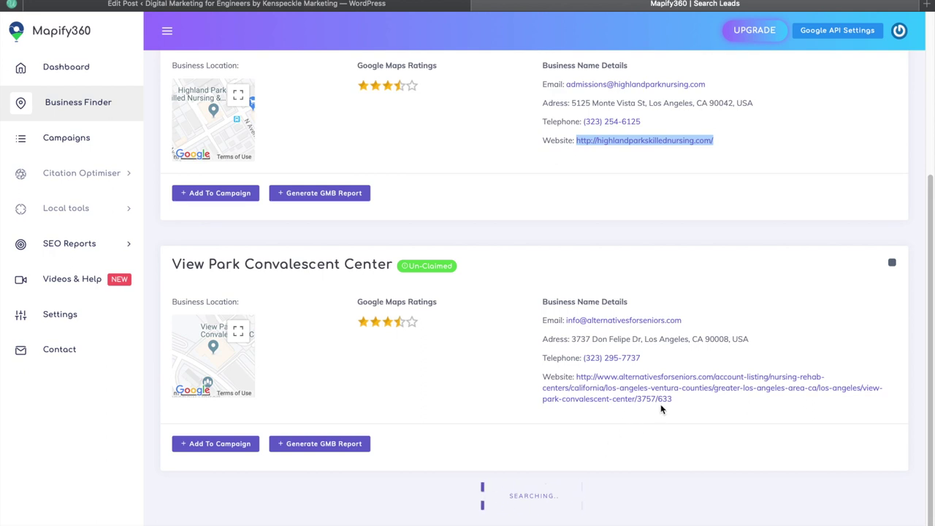
click(616, 411)
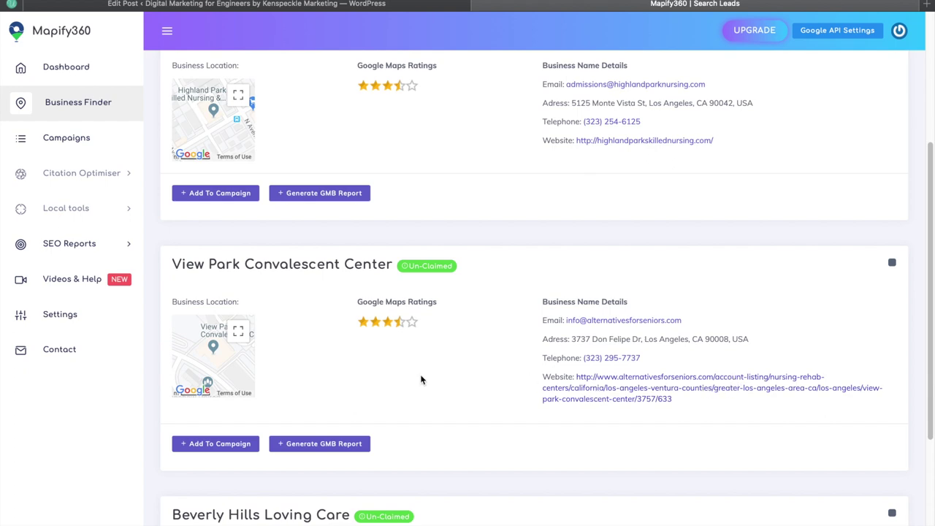
scroll(421, 377, down, 3)
scroll(664, 349, up, 6)
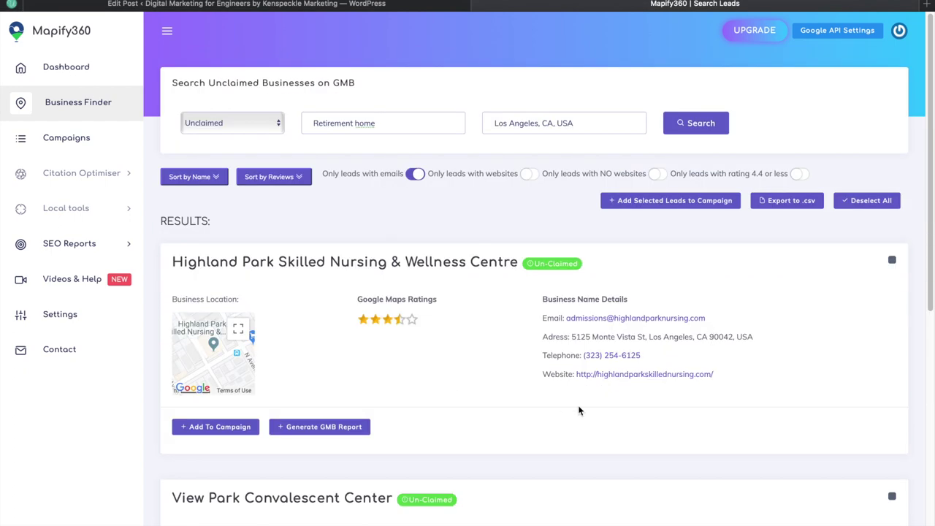
scroll(566, 411, down, 3)
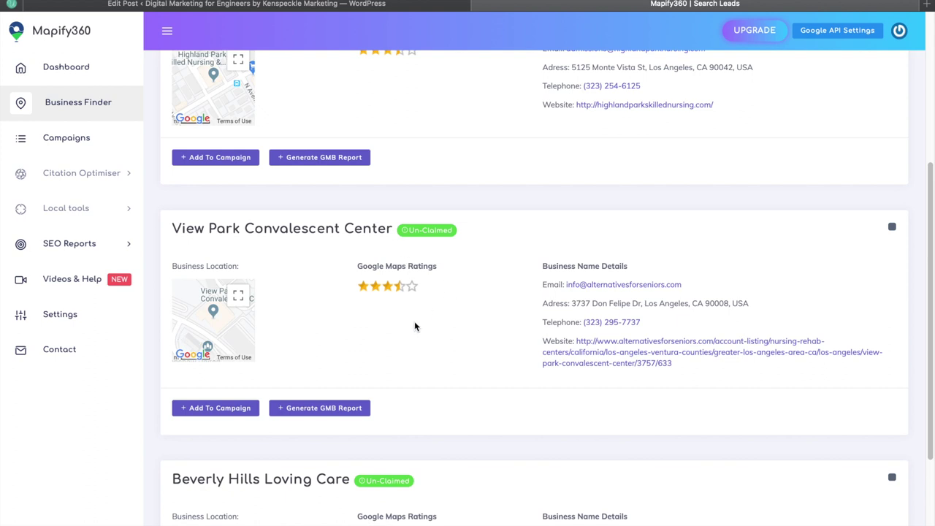
scroll(533, 330, down, 2)
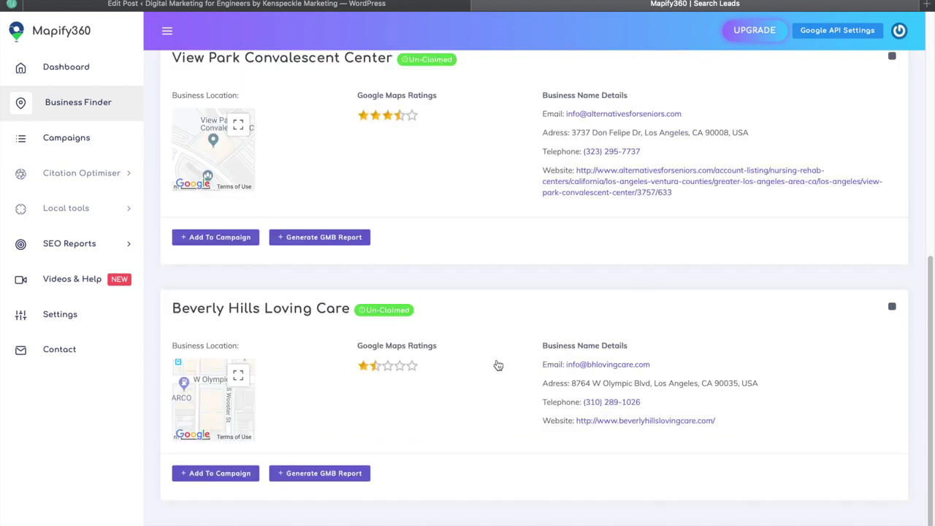
right_click(620, 424)
click(697, 316)
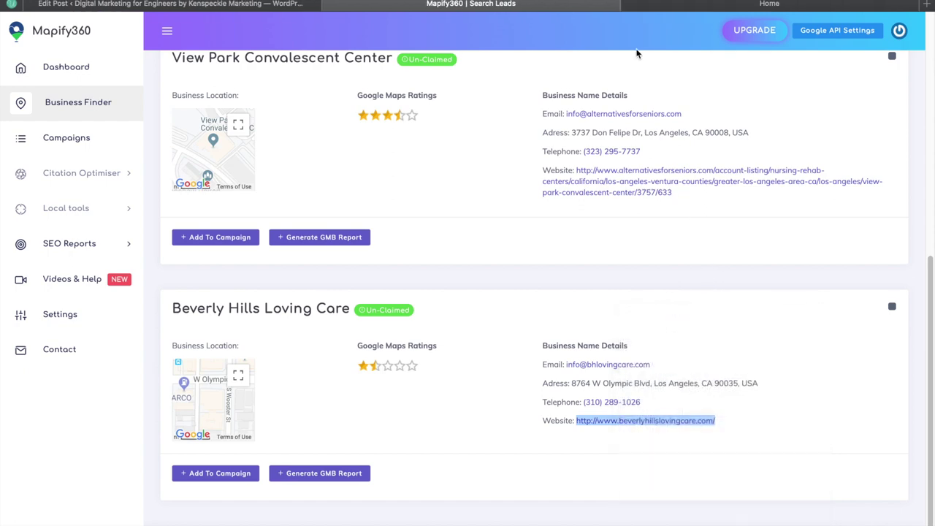
click(780, 4)
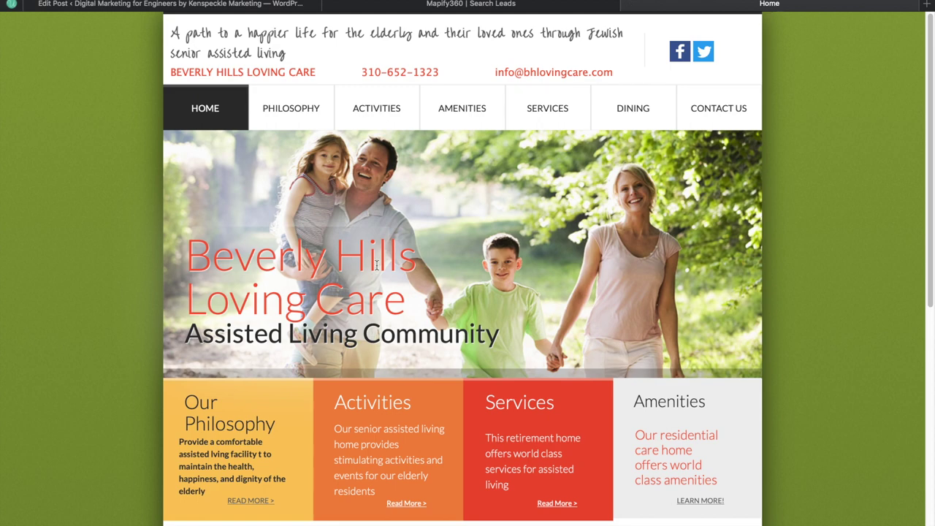
scroll(488, 299, down, 6)
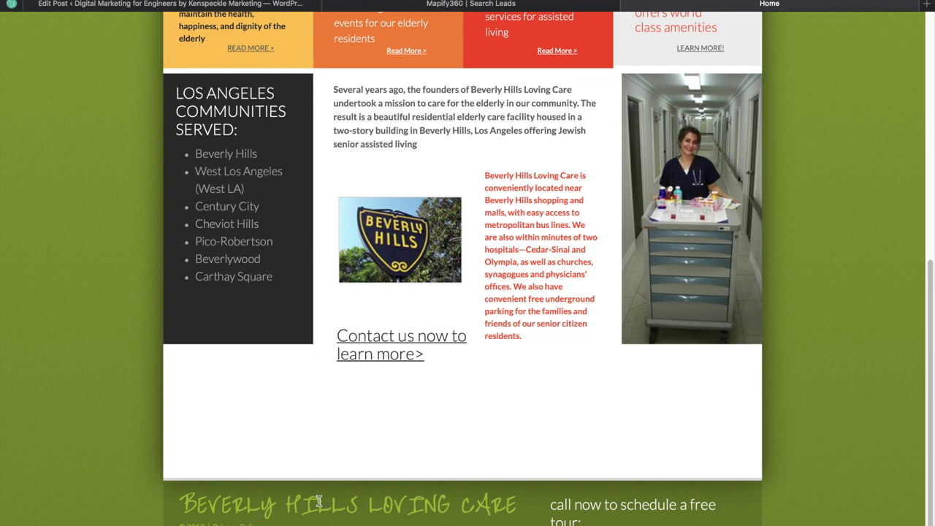
scroll(440, 431, up, 10)
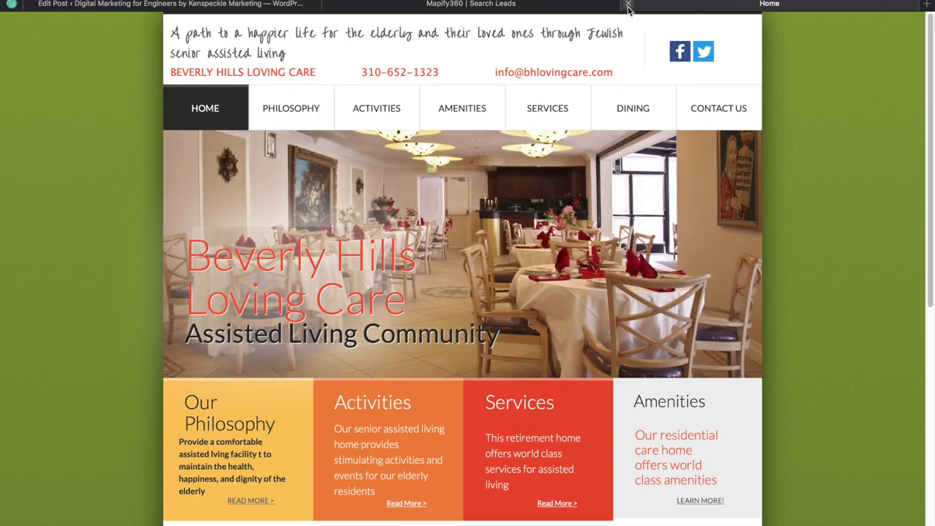
click(628, 6)
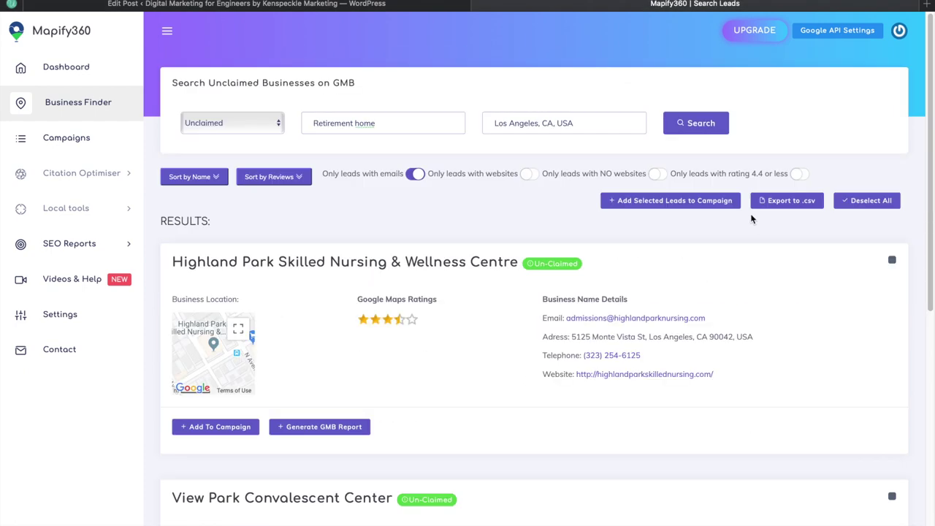
Select all Los Angeles leads and add them to the RetirementHomes1 campaign.
click(867, 207)
click(866, 205)
click(685, 201)
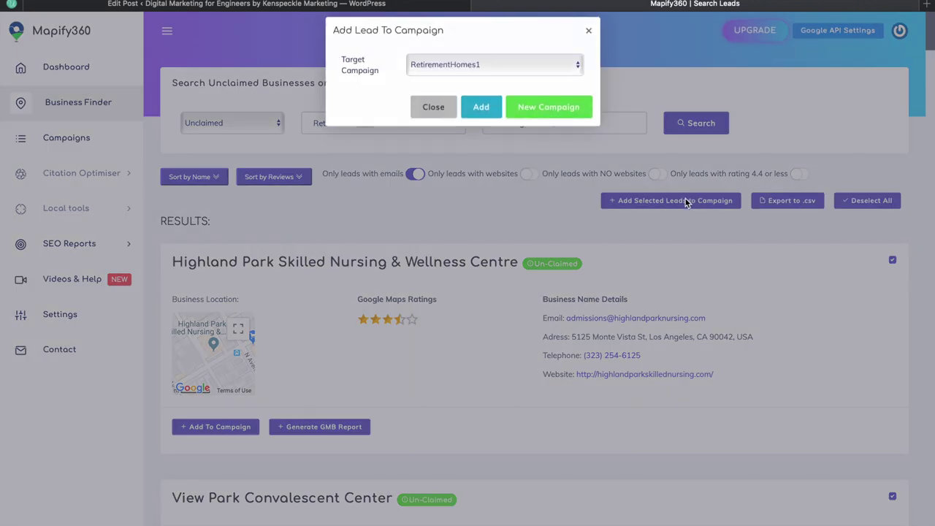
click(487, 121)
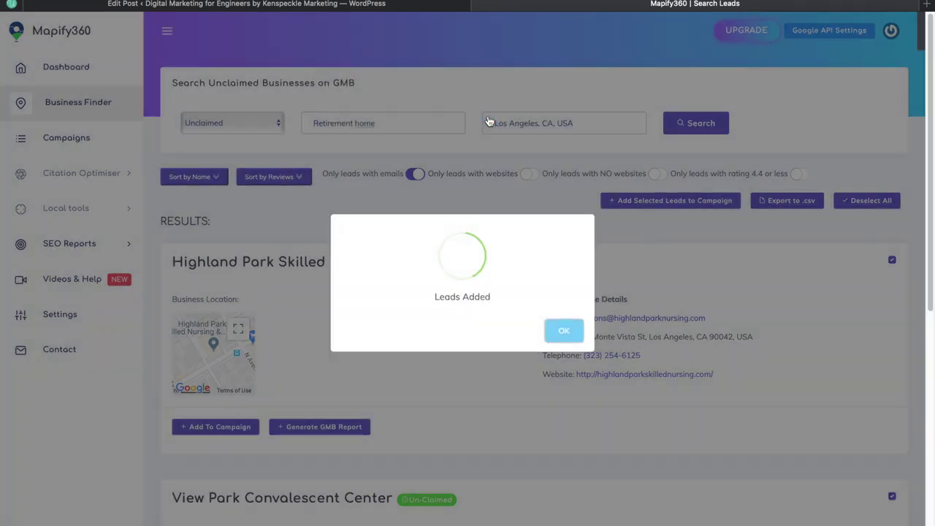
click(553, 335)
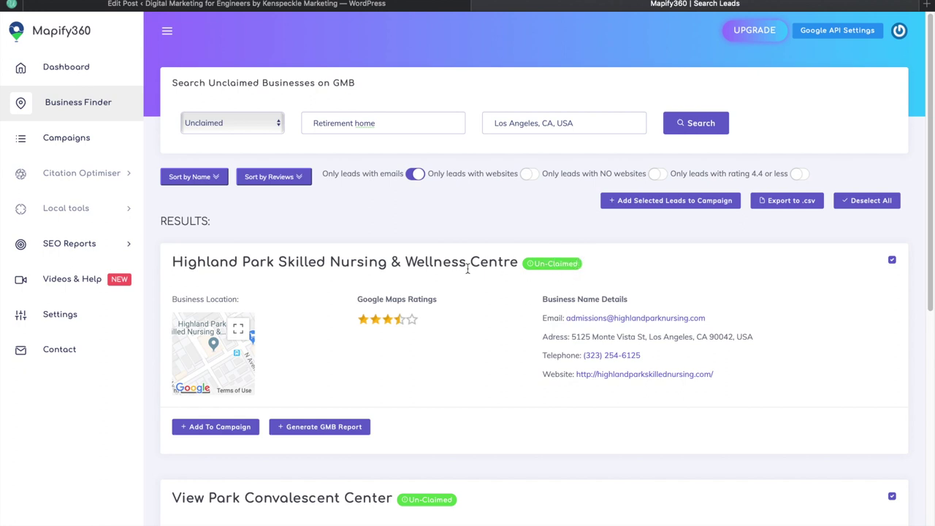
Check the Highland Park entry and reopen the campaign chooser, closing it without adding anything.
triple_click(615, 252)
drag(620, 260, 250, 261)
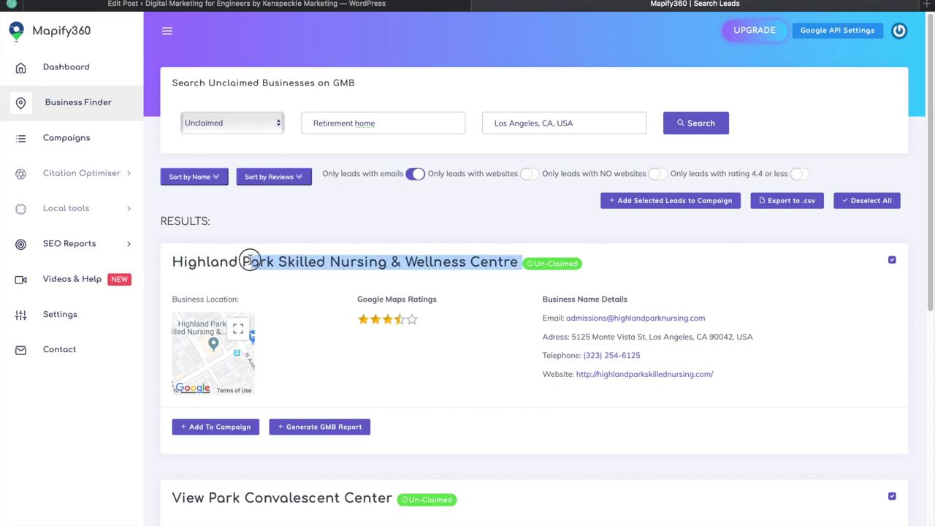
click(248, 262)
drag(585, 263, 173, 260)
click(199, 261)
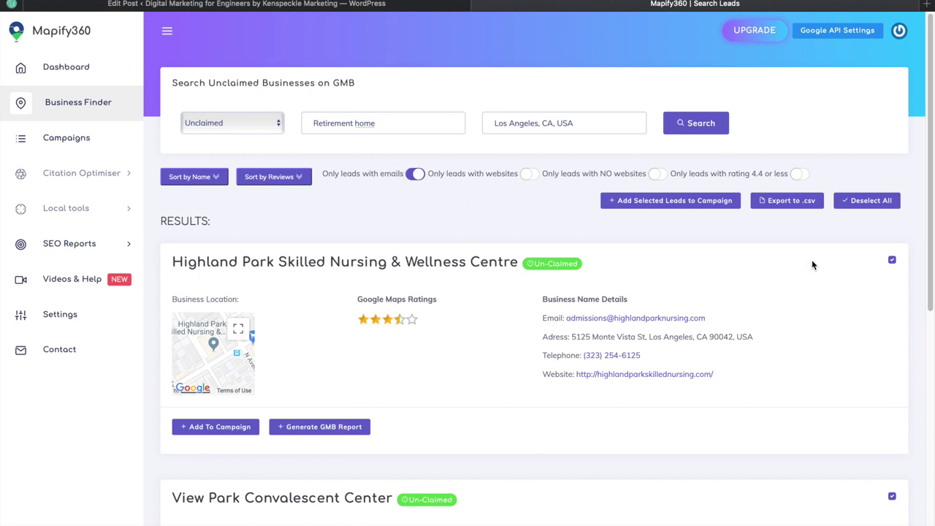
click(665, 205)
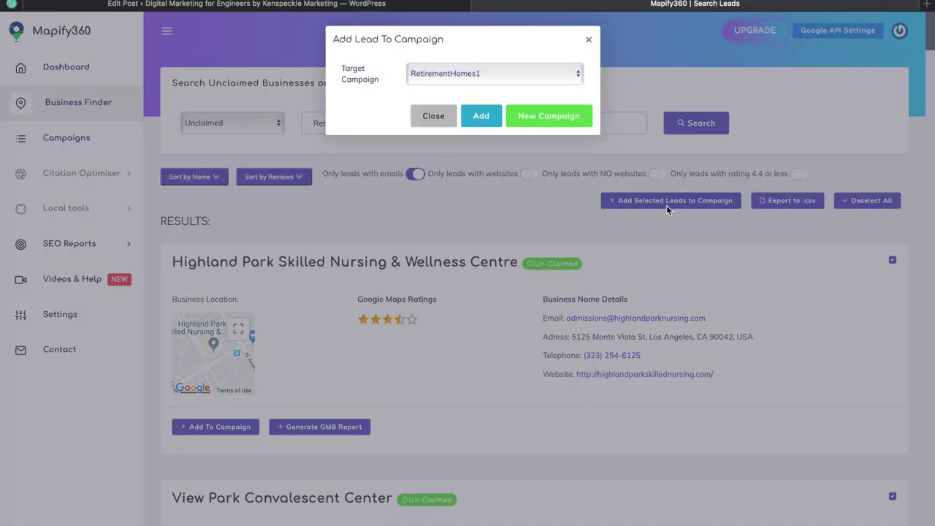
click(587, 42)
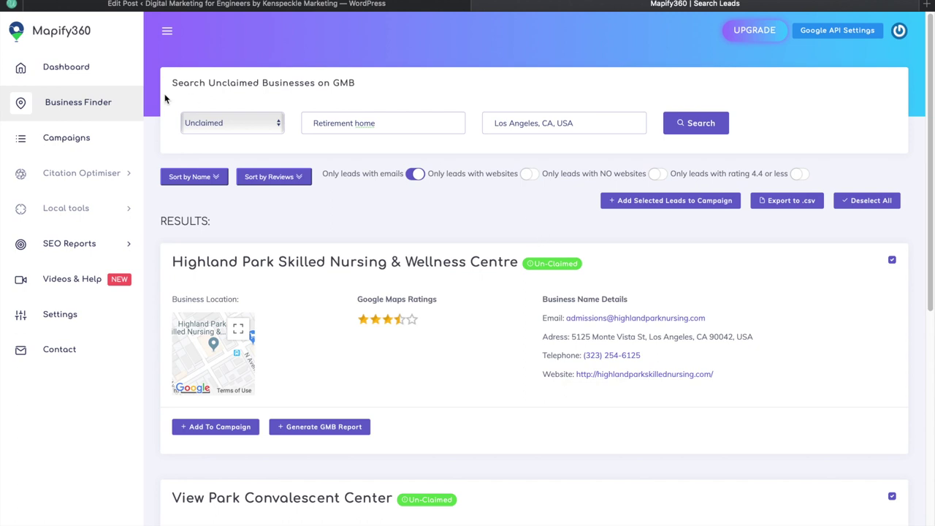
right_click(71, 138)
Open the Campaigns page in a new tab and view the RetirementHomes1 campaign.
key(Escape)
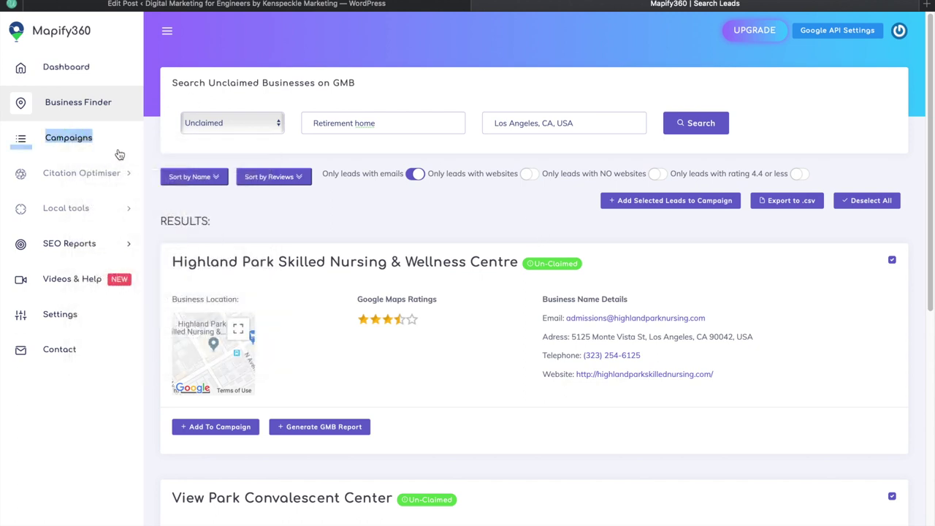
right_click(68, 140)
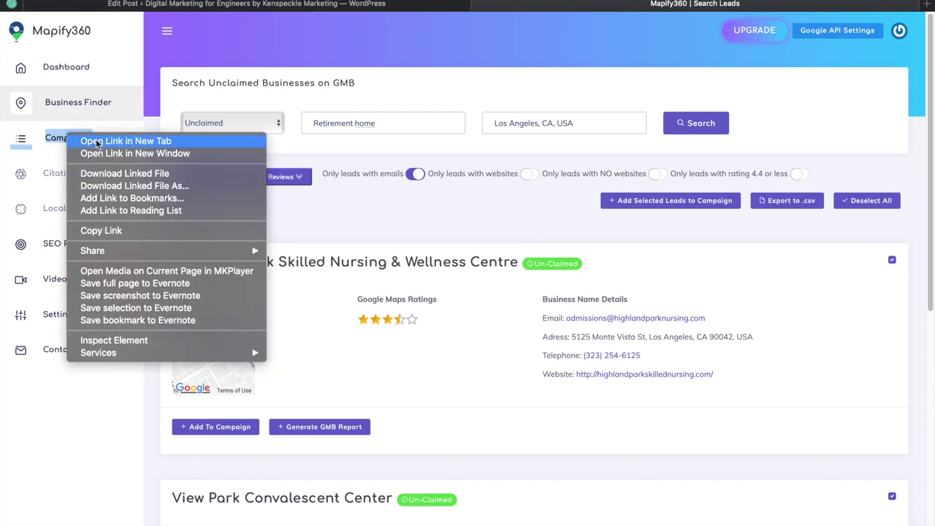
click(93, 140)
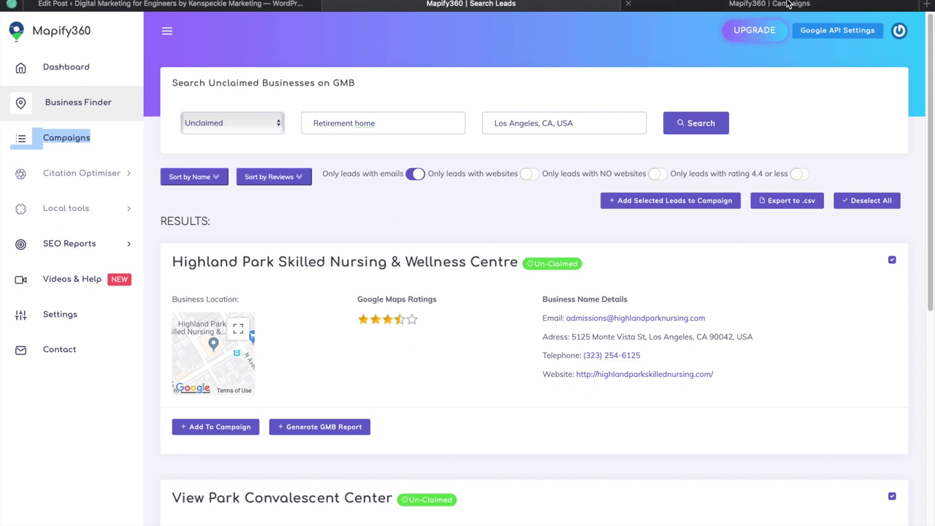
click(781, 6)
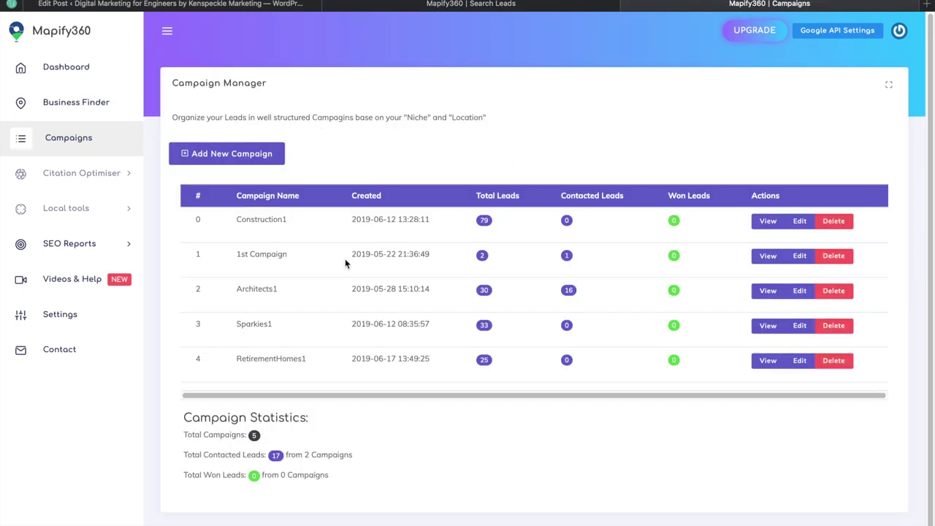
click(767, 362)
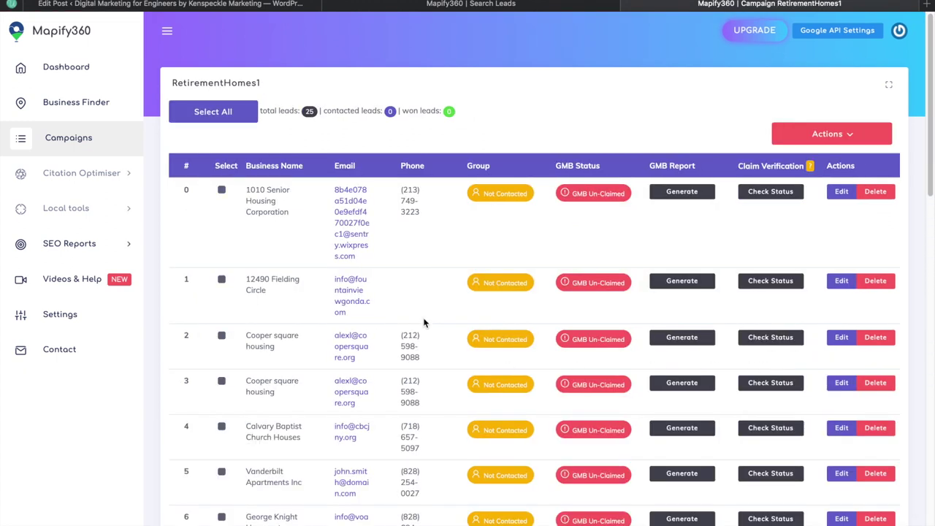
Scroll through RetirementHomes1's 25 leads, finding Highland Park in row 22.
click(519, 11)
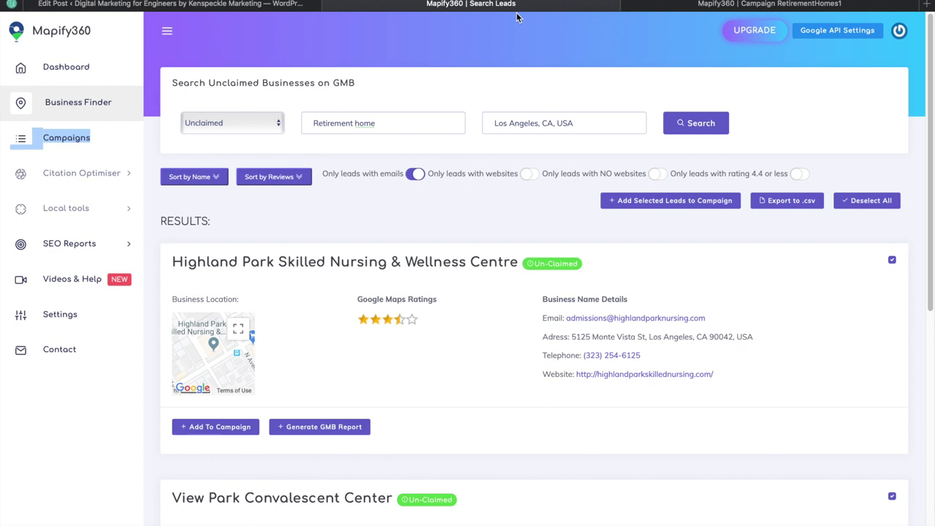
click(745, 10)
scroll(370, 386, down, 5)
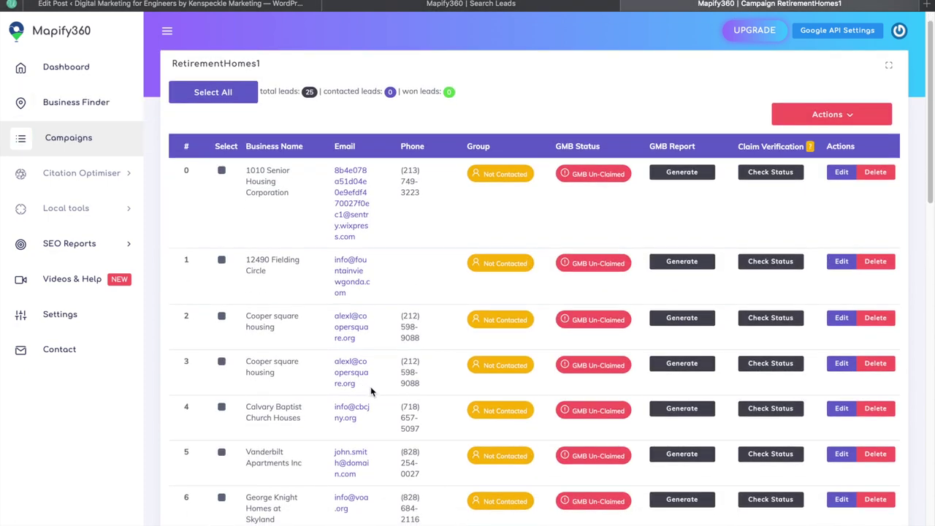
scroll(375, 391, down, 3)
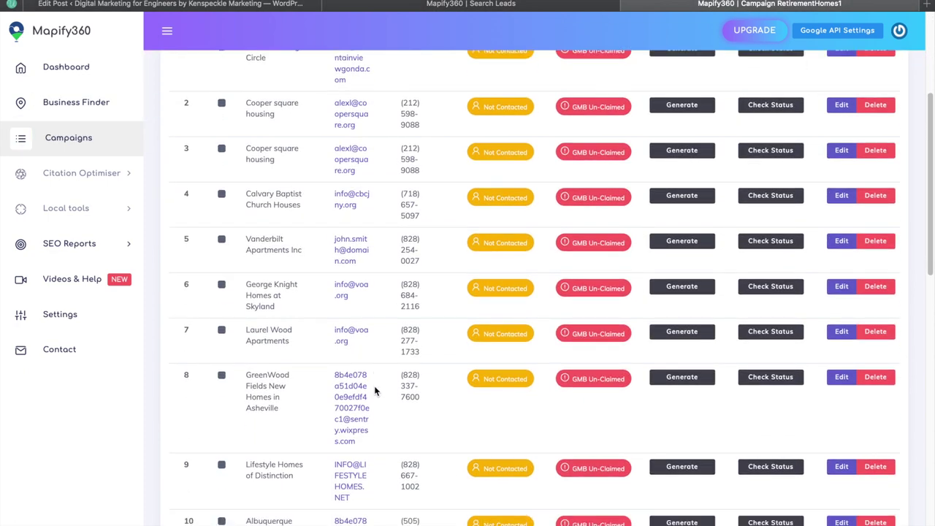
scroll(374, 391, down, 11)
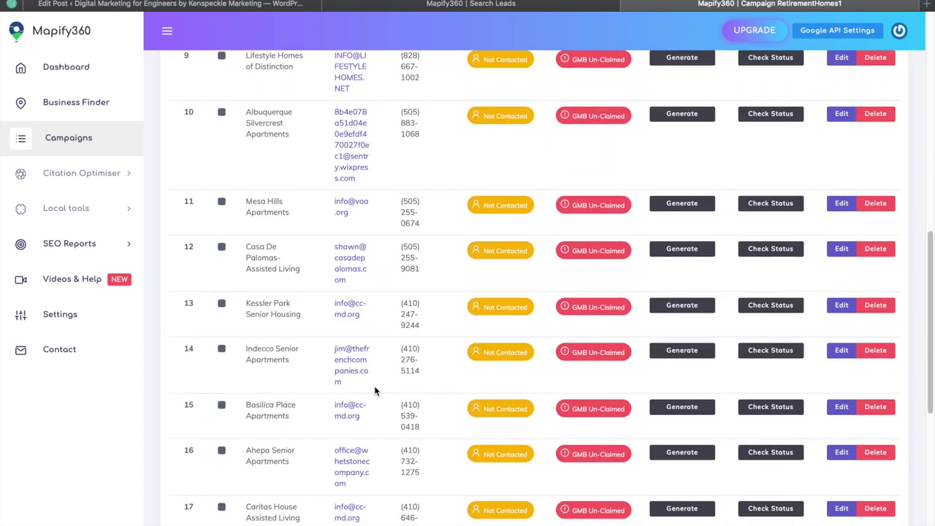
scroll(375, 391, down, 2)
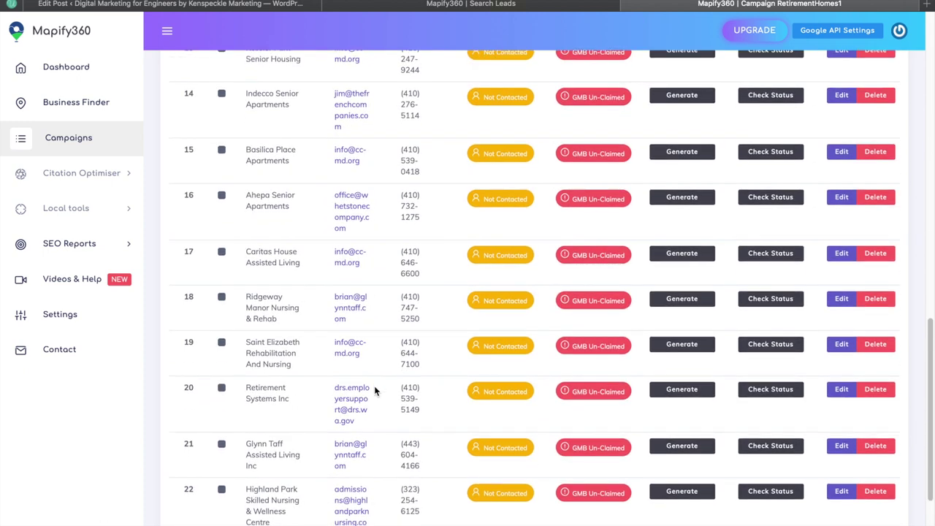
drag(247, 398, 269, 419)
click(270, 419)
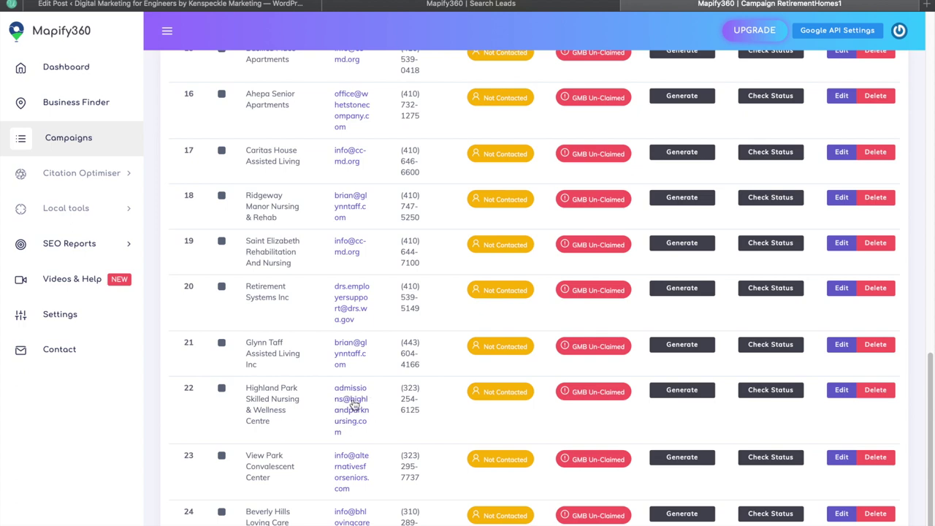
scroll(432, 376, down, 1)
scroll(436, 359, up, 15)
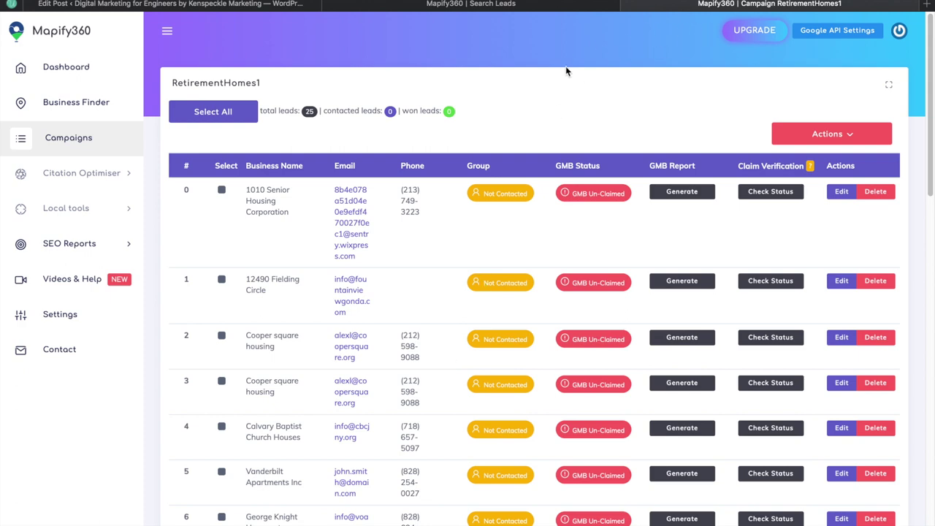
Switch the search location to Newark, NJ, USA, search, and load more leads.
click(555, 6)
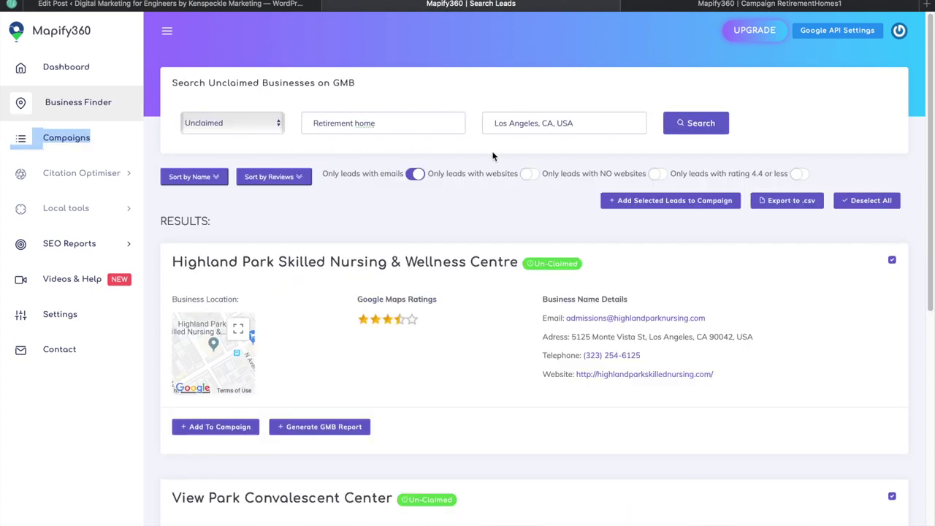
scroll(507, 152, down, 5)
scroll(531, 208, up, 5)
drag(495, 124, 580, 120)
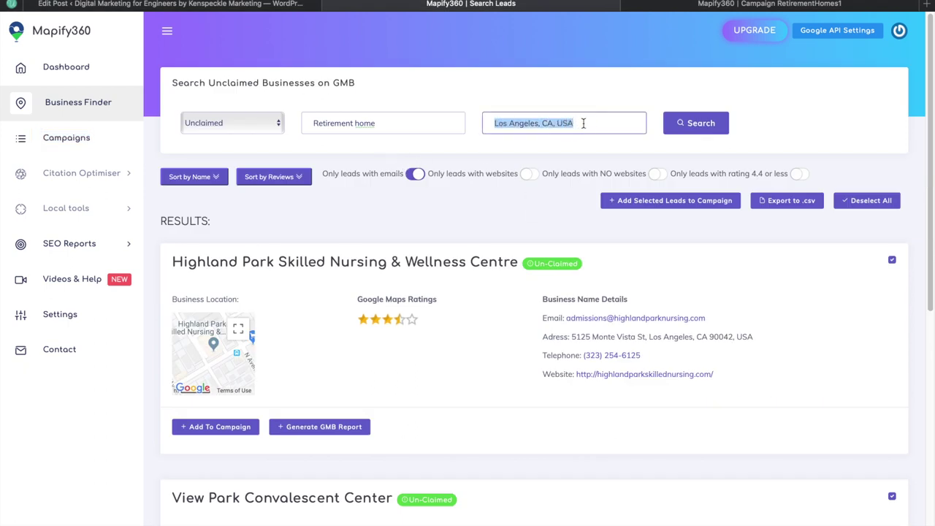
text(new)
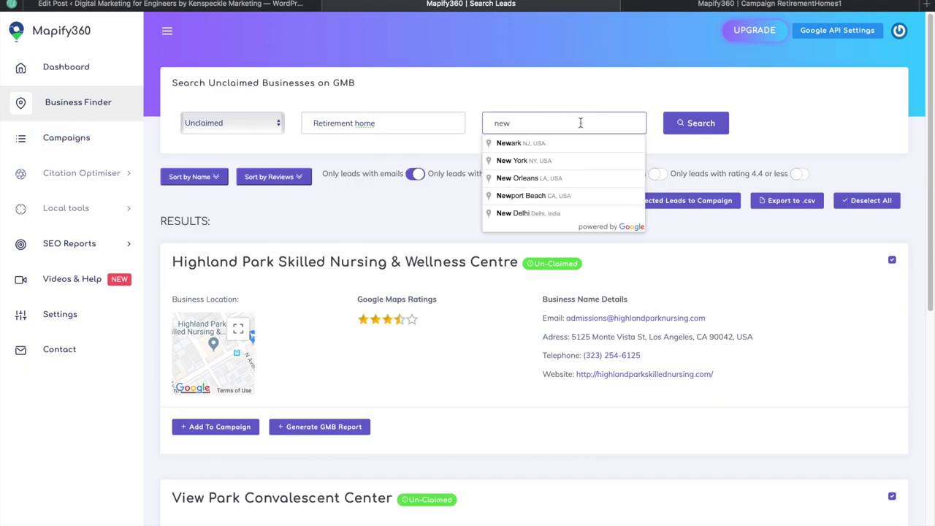
click(540, 144)
click(691, 132)
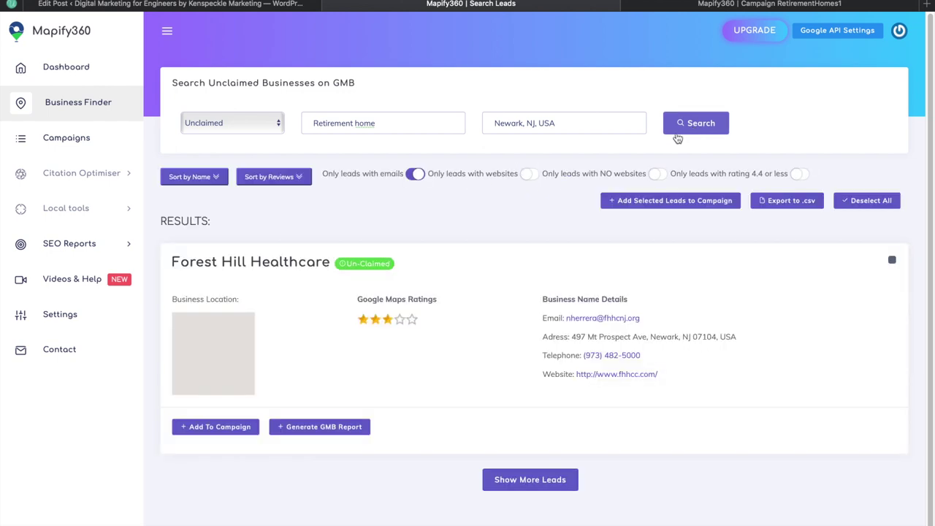
click(516, 482)
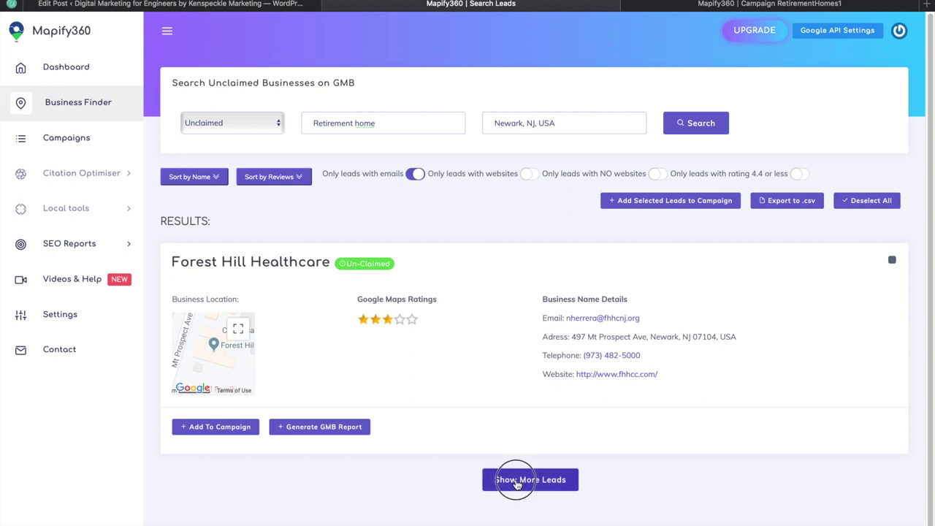
Open Forest Hill Healthcare's website in a new tab and scroll through it.
right_click(610, 376)
click(675, 317)
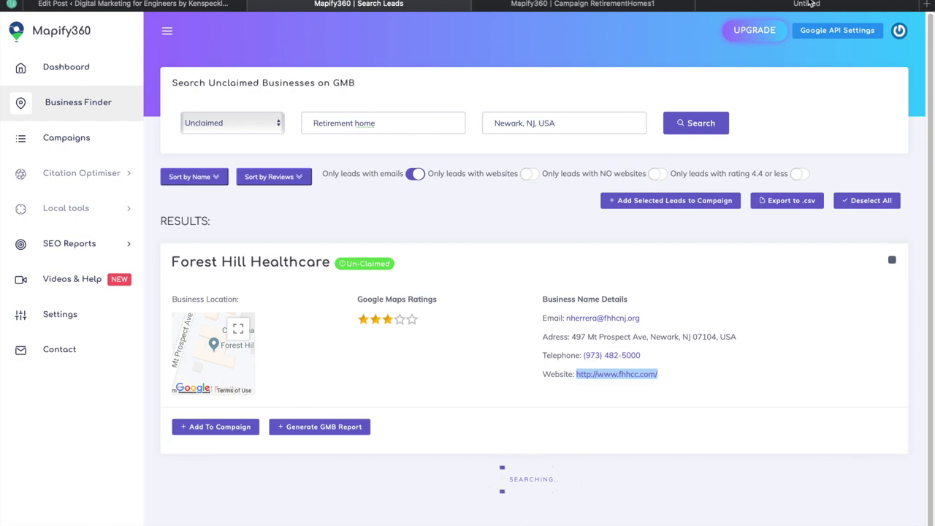
click(809, 6)
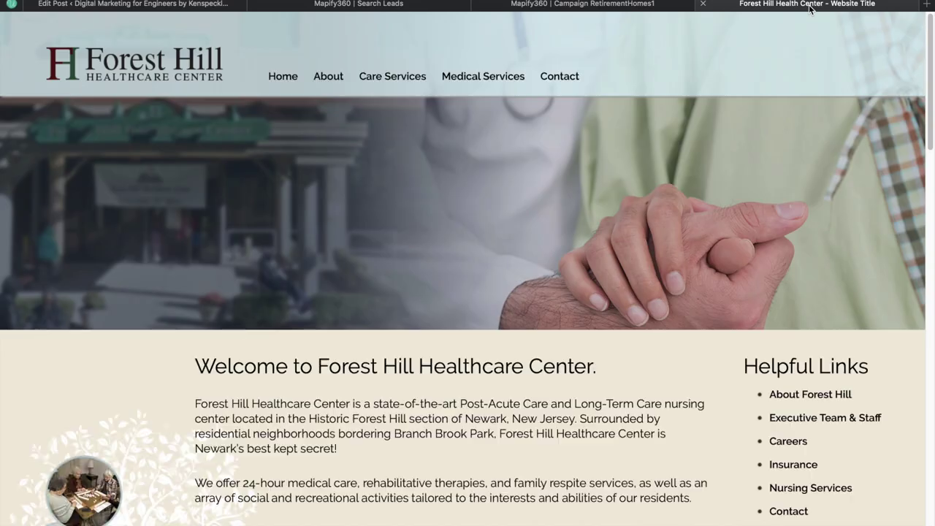
scroll(526, 276, down, 15)
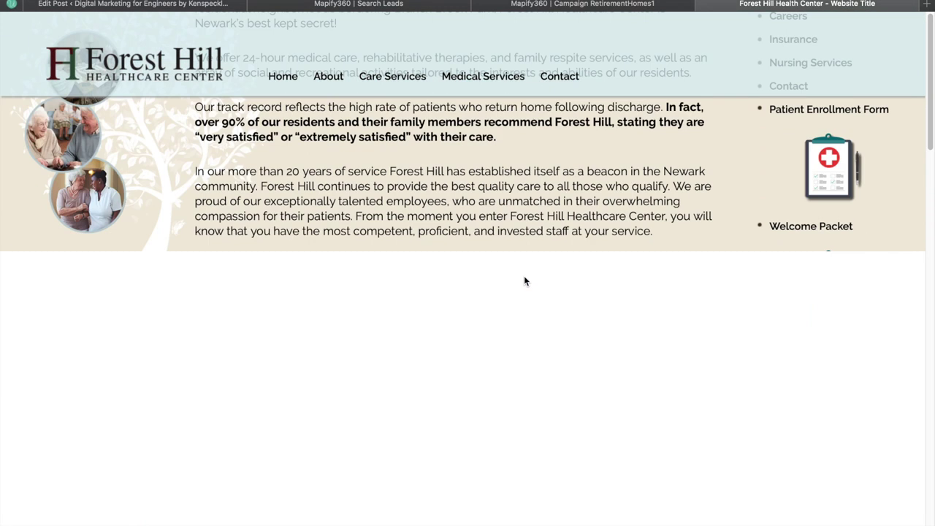
scroll(523, 274, down, 10)
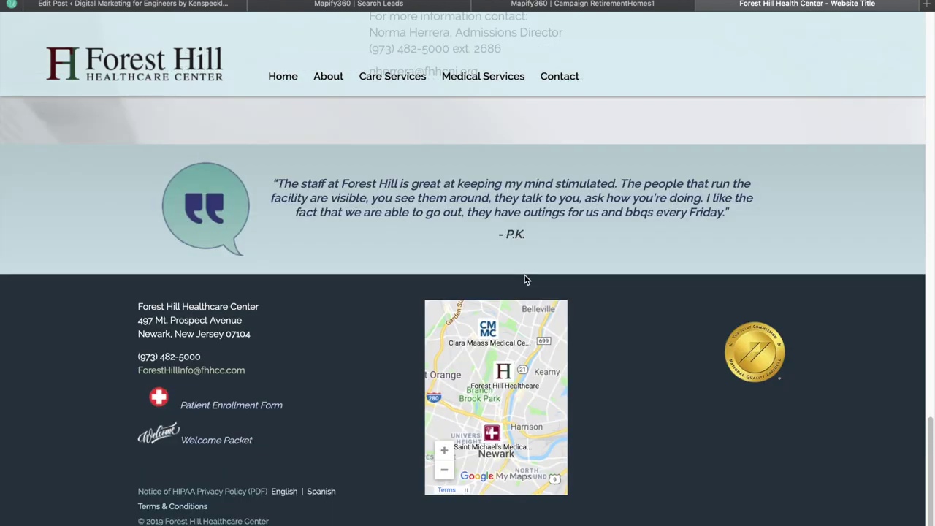
scroll(526, 281, up, 20)
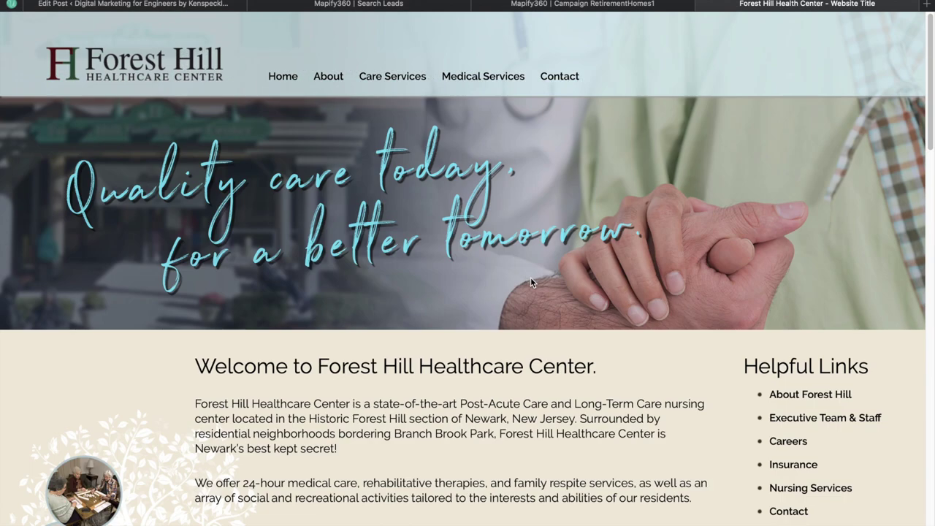
click(568, 8)
click(728, 6)
Close the Forest Hill website and load more Newark results.
click(702, 4)
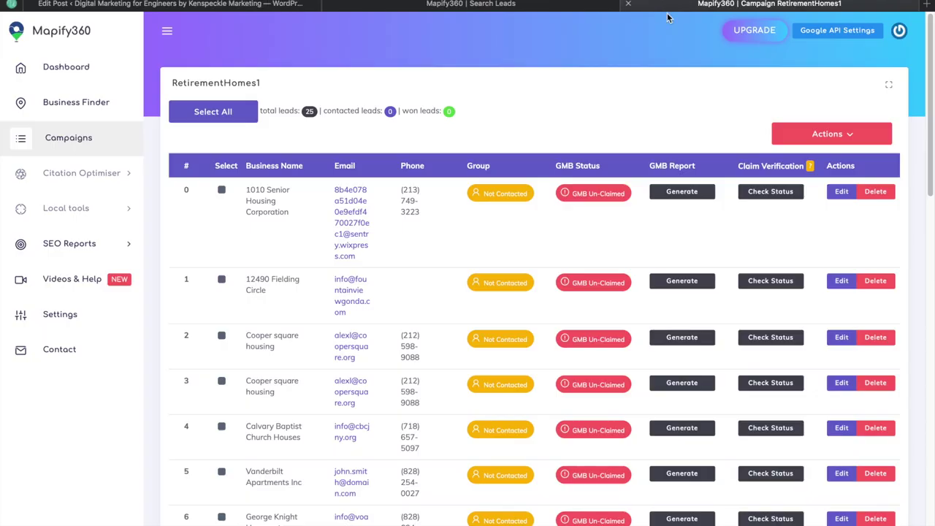
click(447, 6)
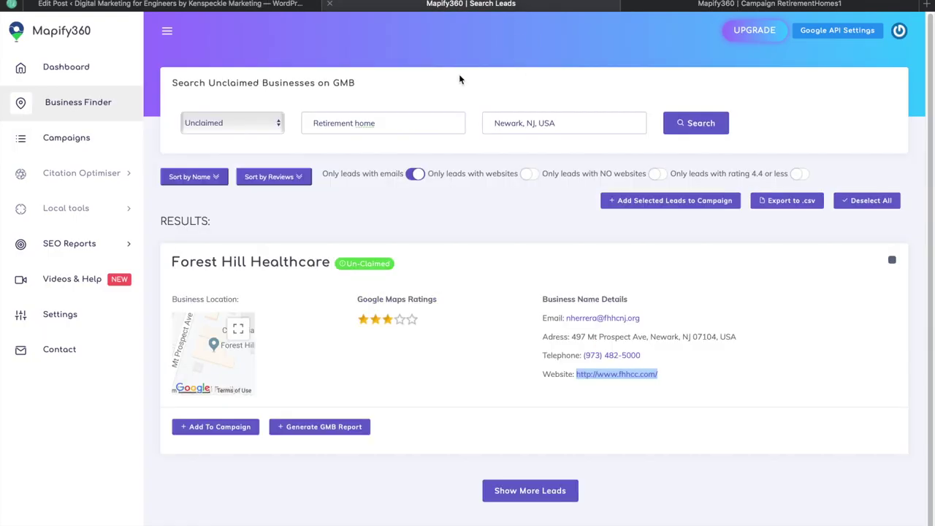
click(511, 490)
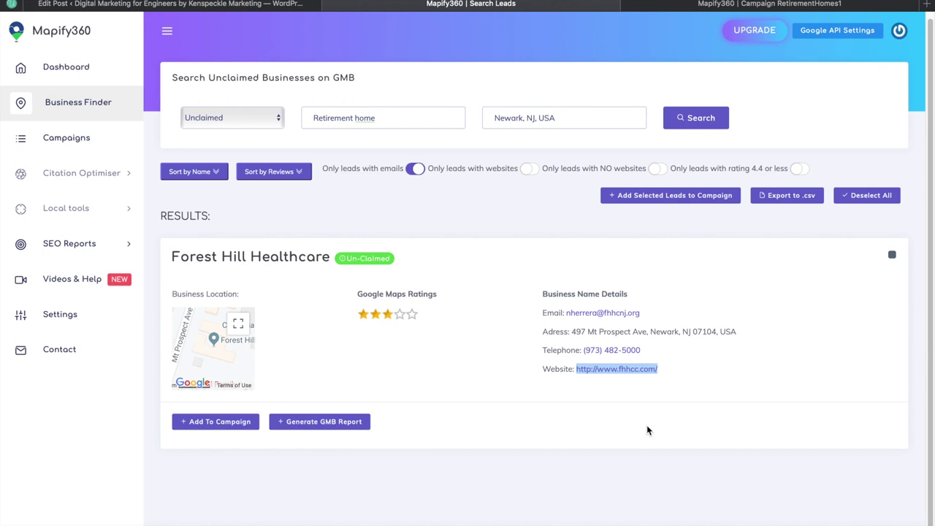
scroll(552, 432, up, 1)
click(684, 386)
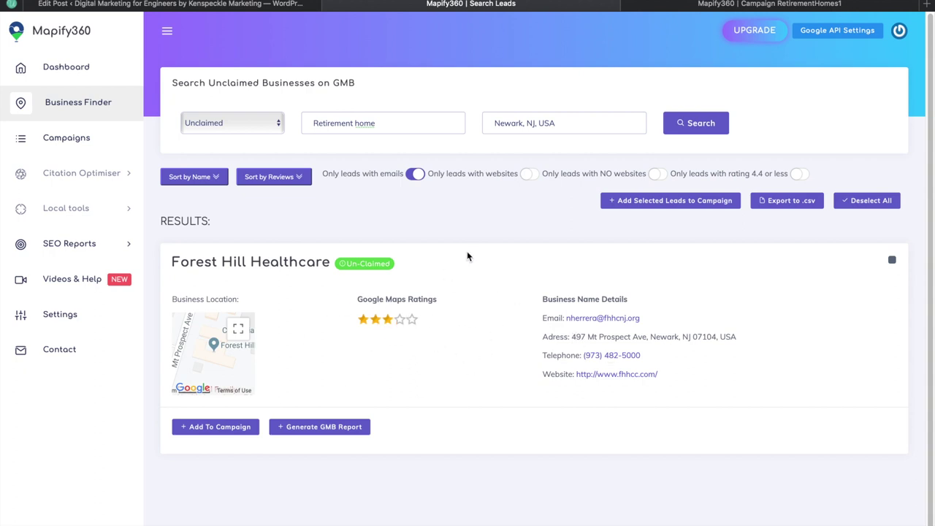
click(729, 4)
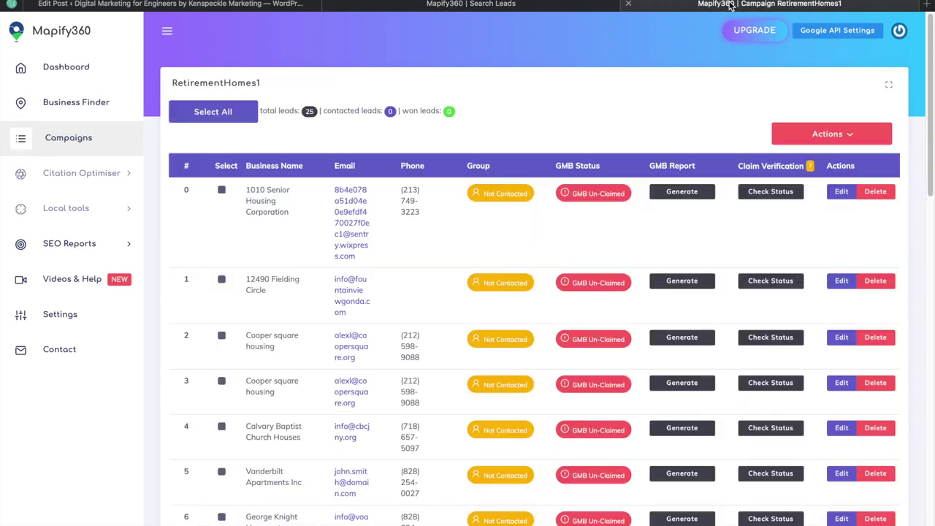
click(460, 6)
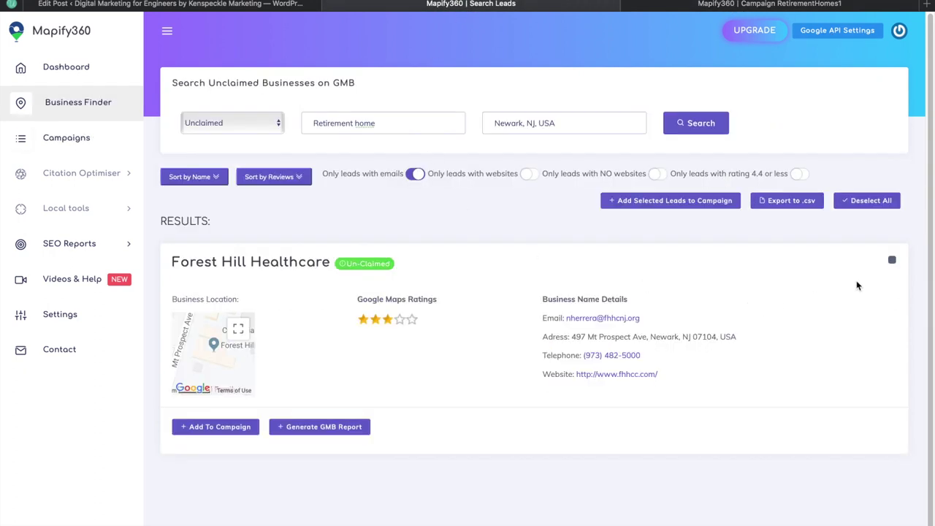
Select Forest Hill Healthcare and add it to the RetirementHomes1 campaign.
click(871, 206)
click(874, 207)
click(874, 207)
click(874, 206)
click(664, 206)
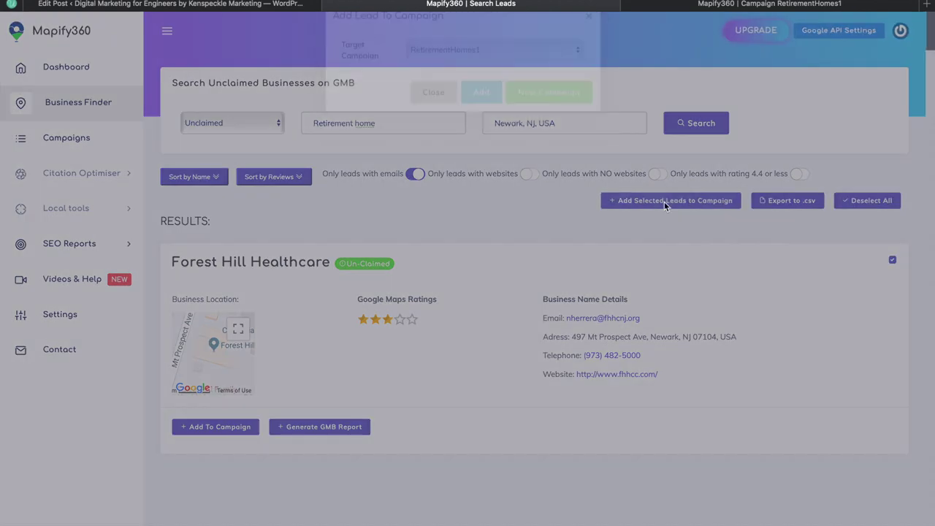
click(483, 115)
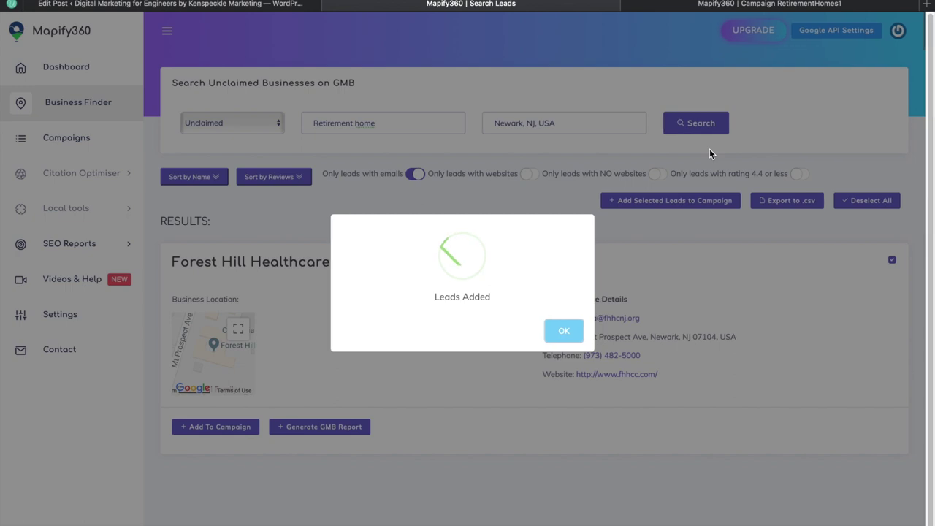
click(564, 329)
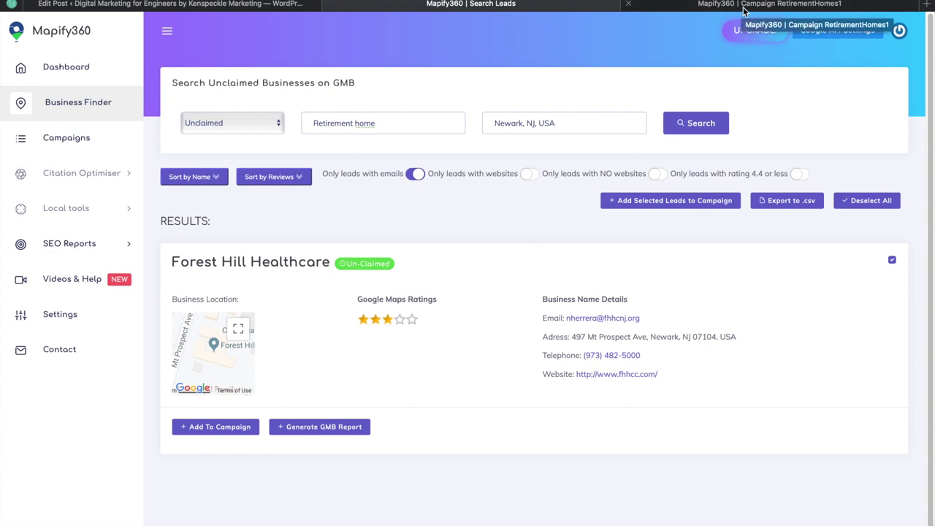
Change the location from Newark to New York, NY, USA, search, and show more leads.
triple_click(315, 128)
key(End)
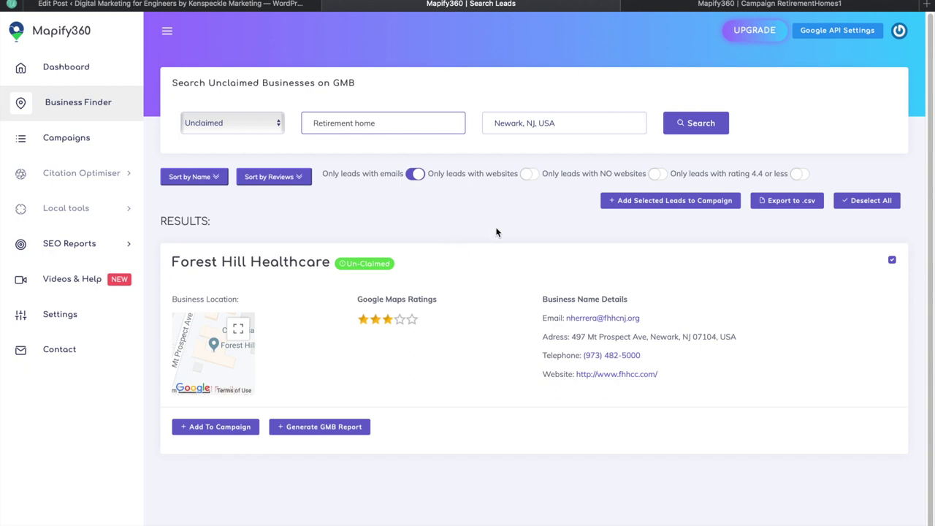
key(ctrl+Tab)
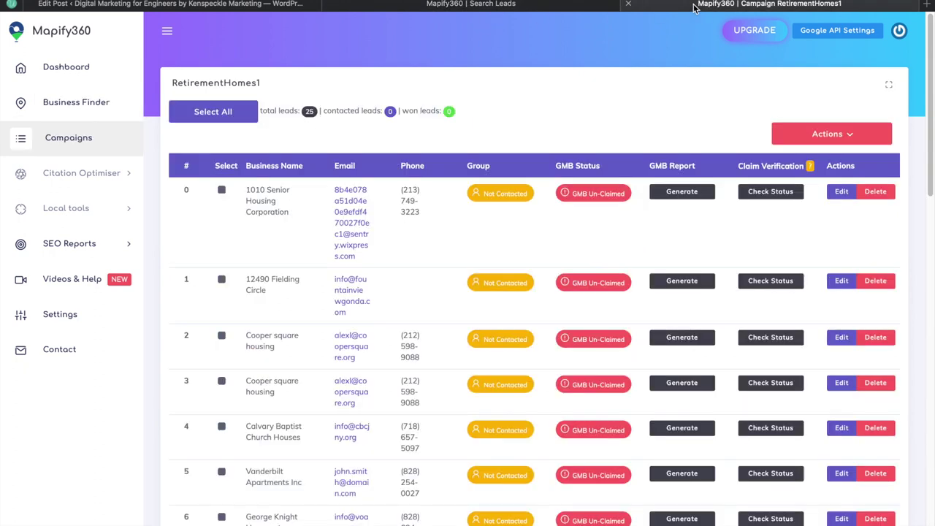
click(530, 7)
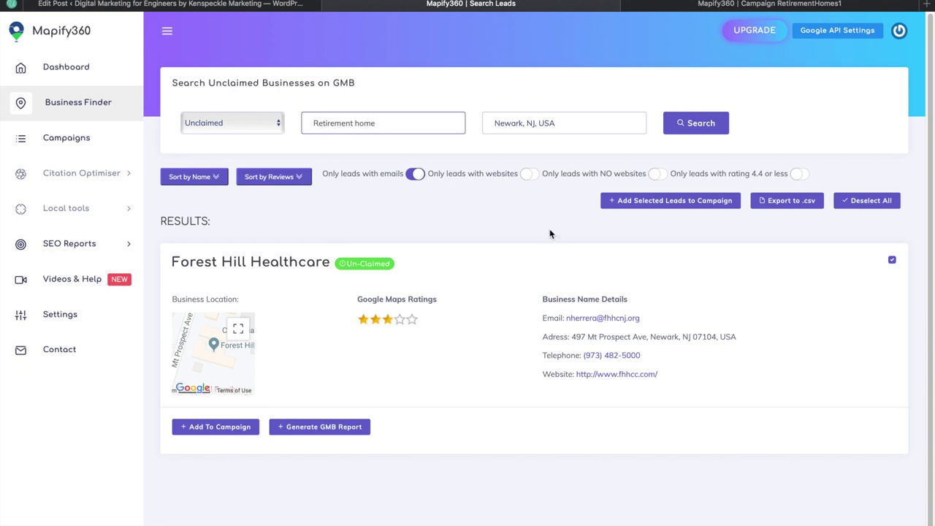
click(559, 124)
drag(511, 124, 569, 121)
text(w yo)
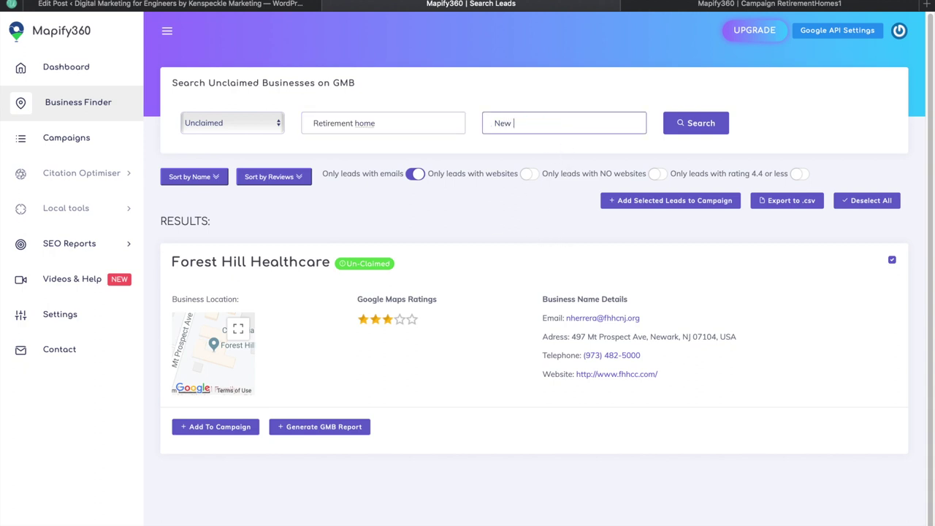
click(548, 145)
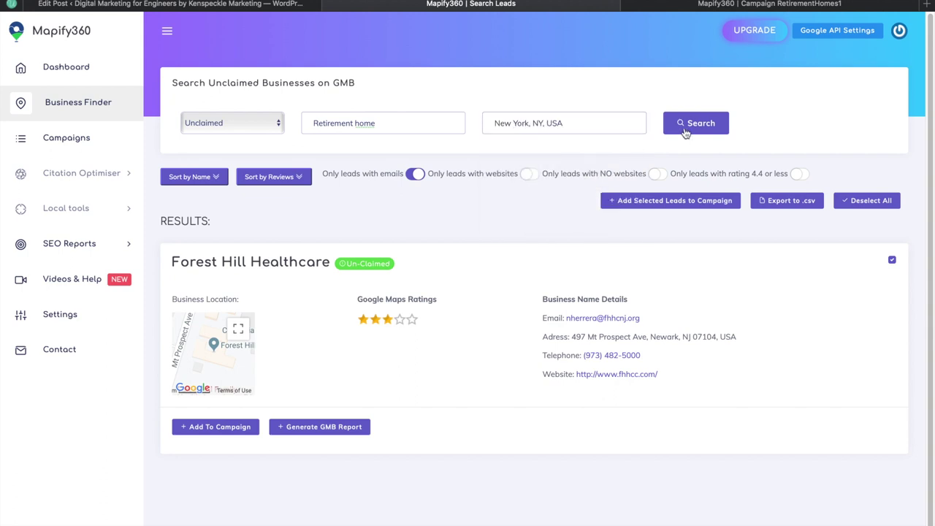
click(684, 128)
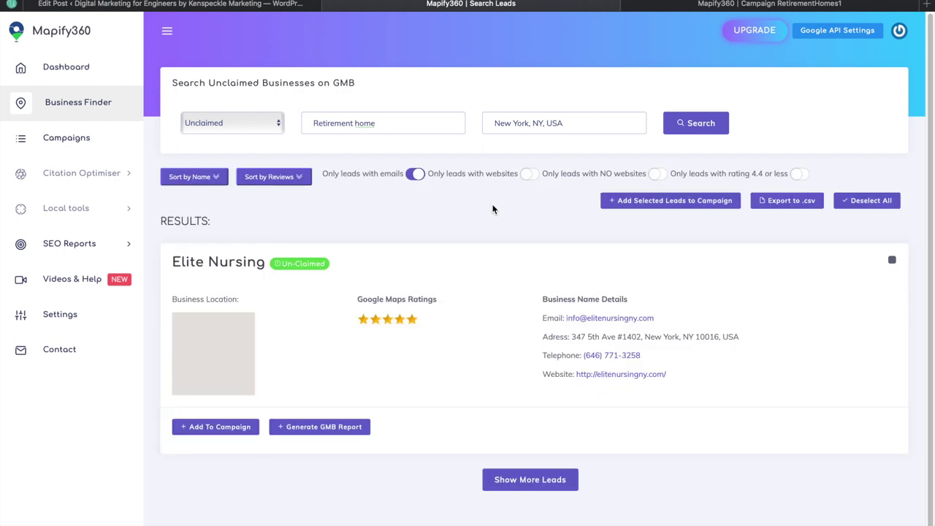
click(542, 480)
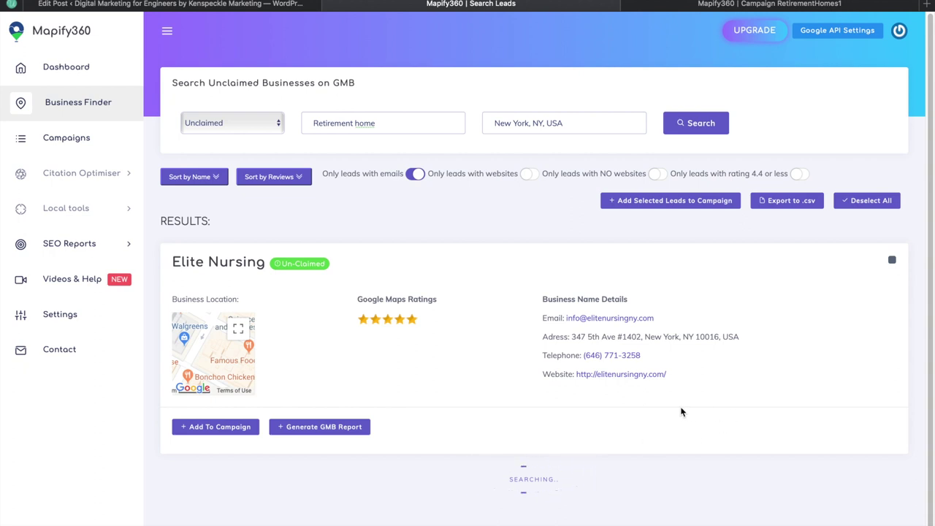
Open the Elite Nursing website link in a new Safari tab and scroll through its home page.
right_click(632, 376)
click(686, 318)
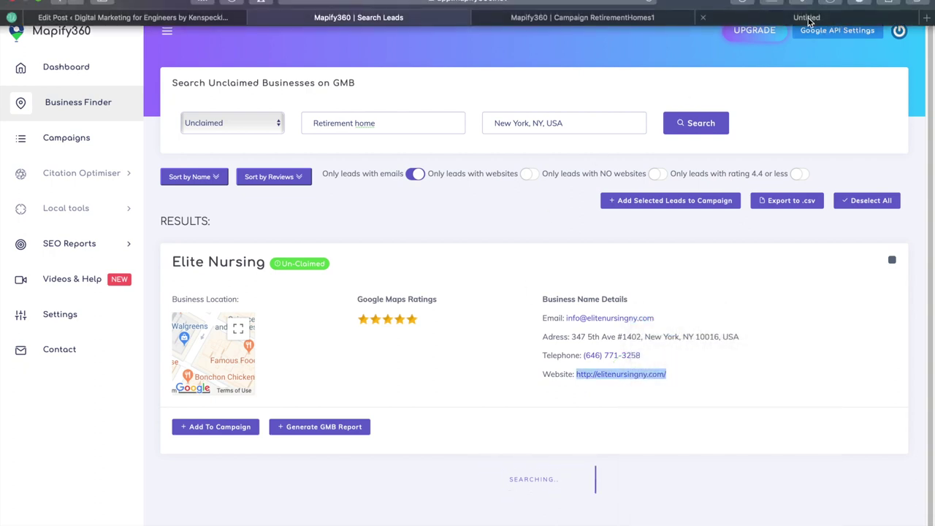
click(807, 22)
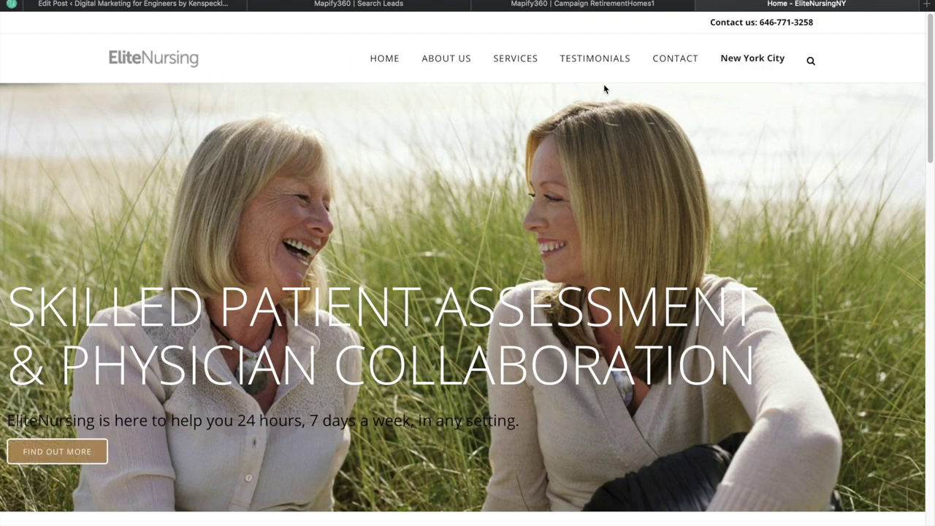
scroll(493, 145, down, 15)
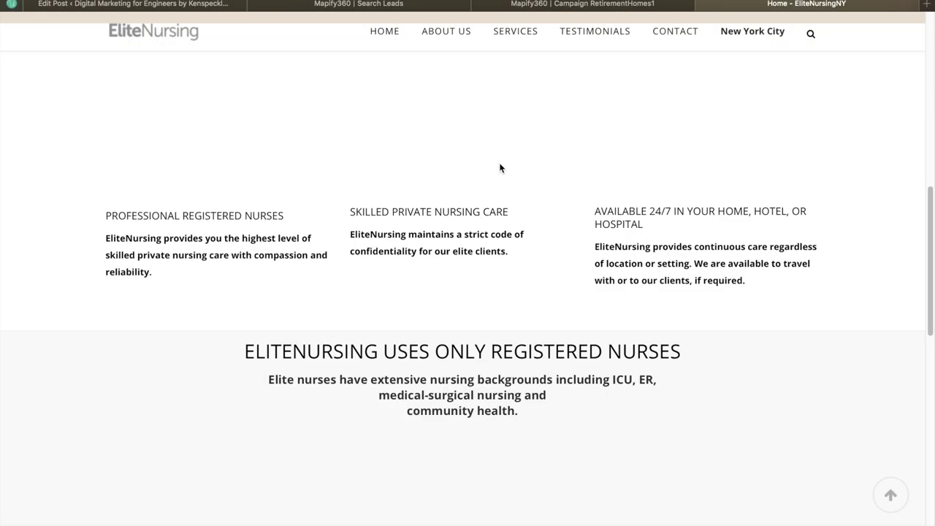
scroll(504, 167, up, 15)
scroll(505, 163, down, 15)
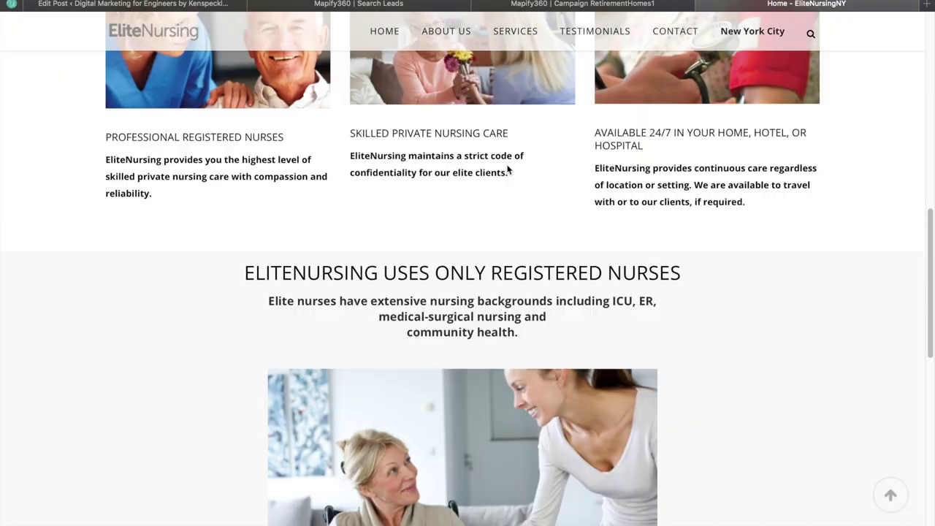
scroll(506, 164, up, 10)
scroll(509, 165, down, 10)
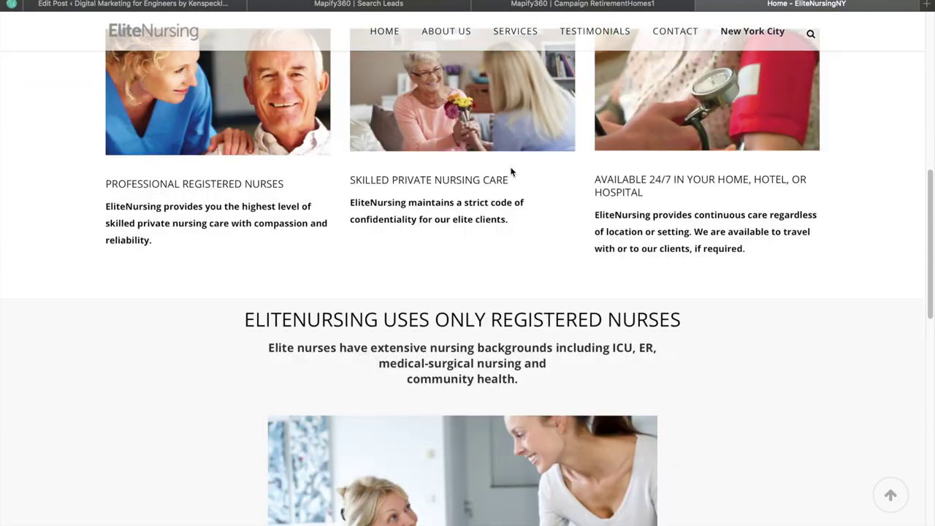
scroll(509, 175, down, 6)
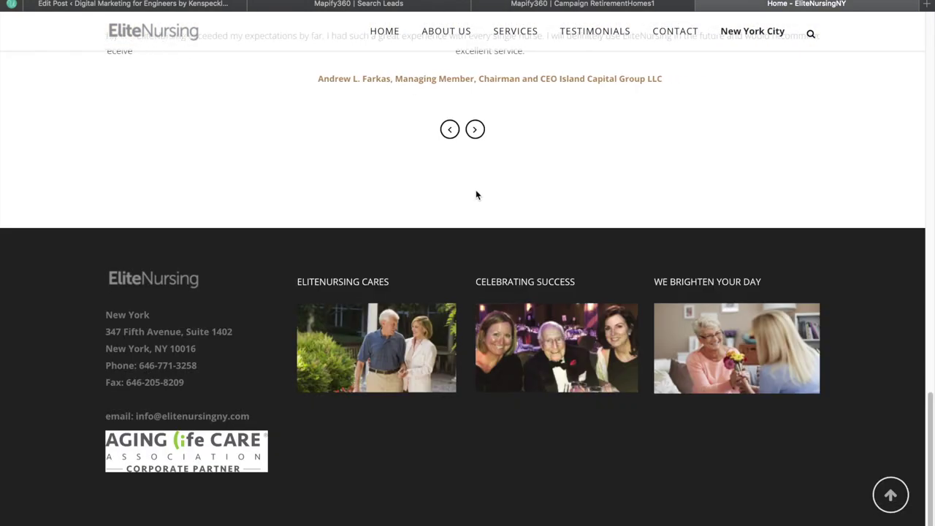
scroll(473, 194, down, 1)
scroll(541, 199, up, 4)
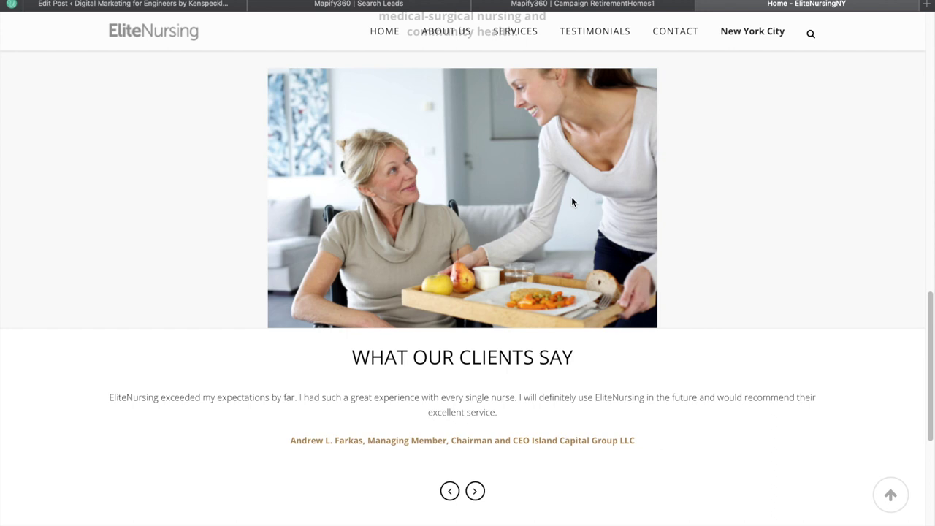
View the Elite Nursing page source, scroll through the code, then close Web Inspector.
right_click(759, 278)
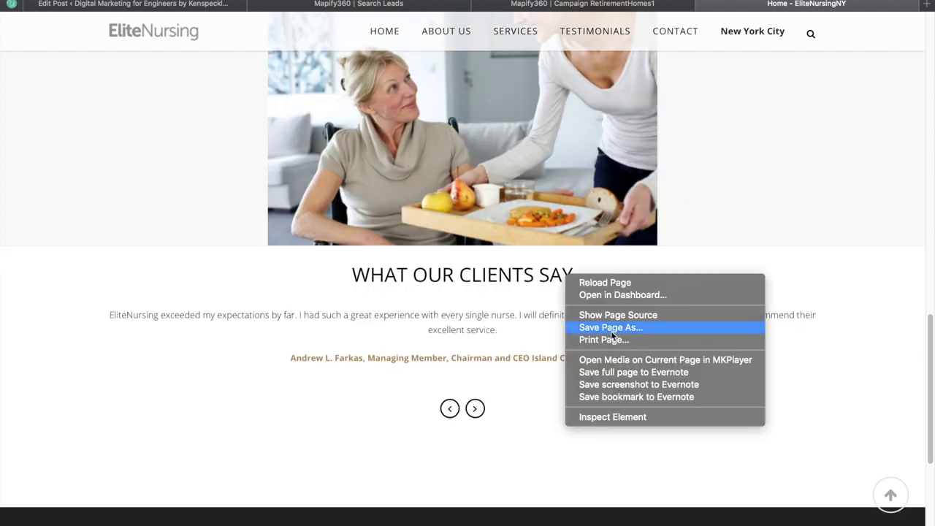
click(628, 318)
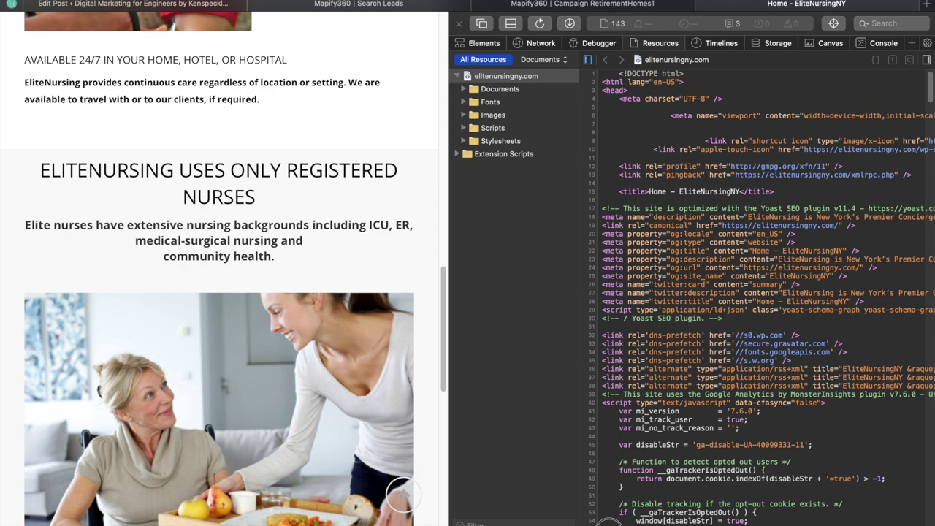
scroll(603, 519, right, 3)
scroll(603, 520, right, 10)
scroll(603, 520, down, 2)
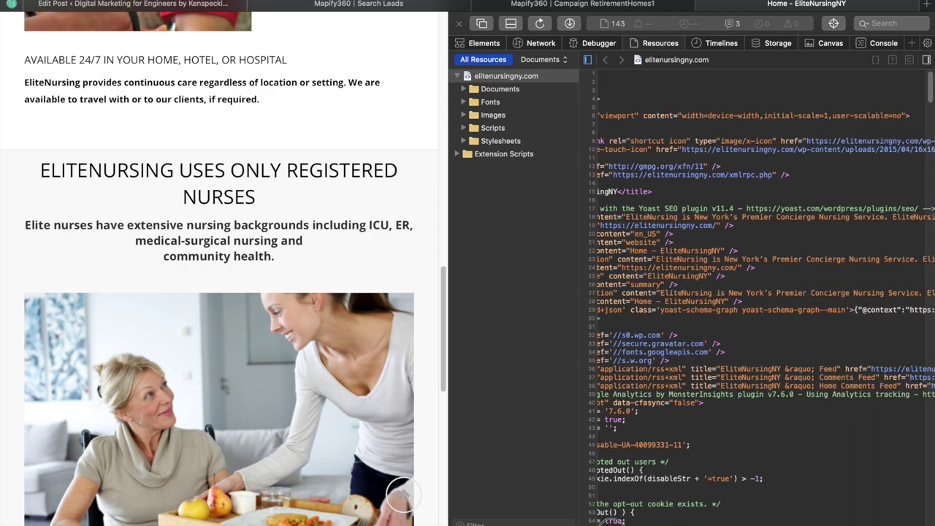
scroll(723, 426, down, 20)
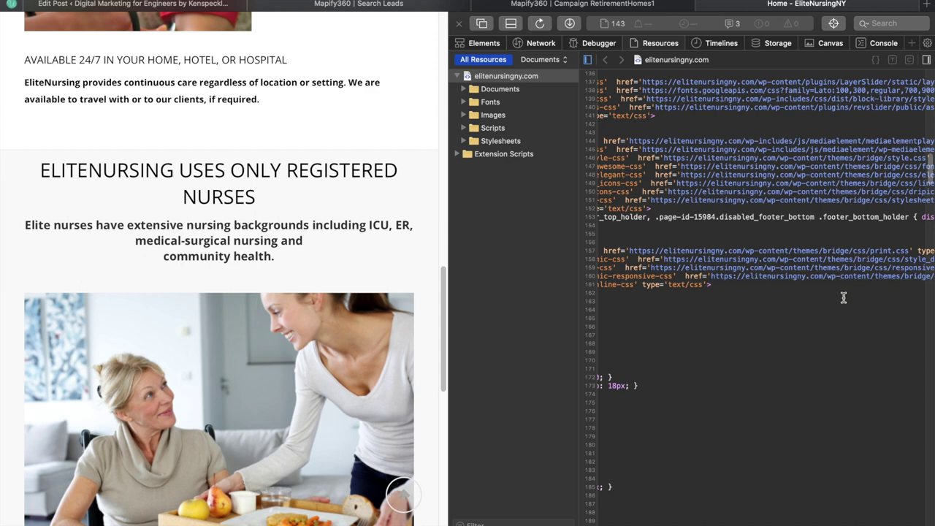
click(458, 24)
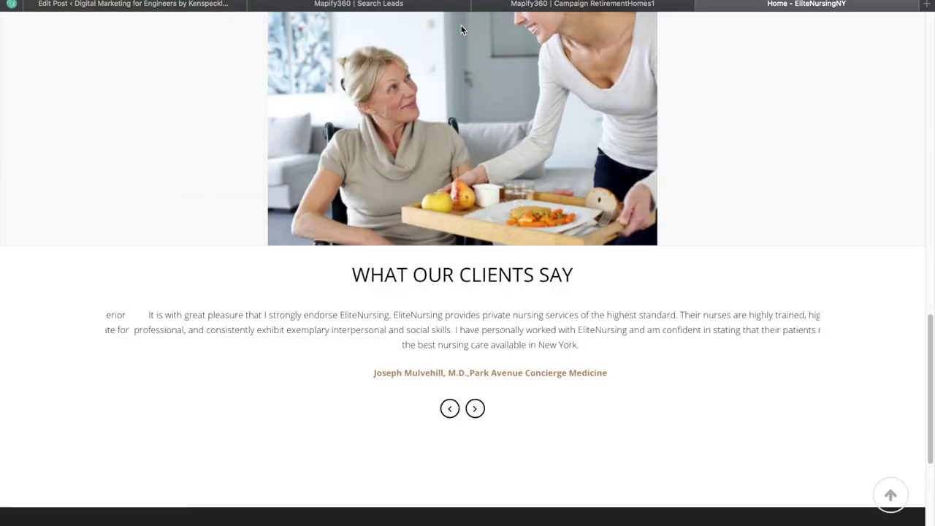
Go back to the RetirementHomes1 campaign leads tab.
scroll(595, 241, up, 15)
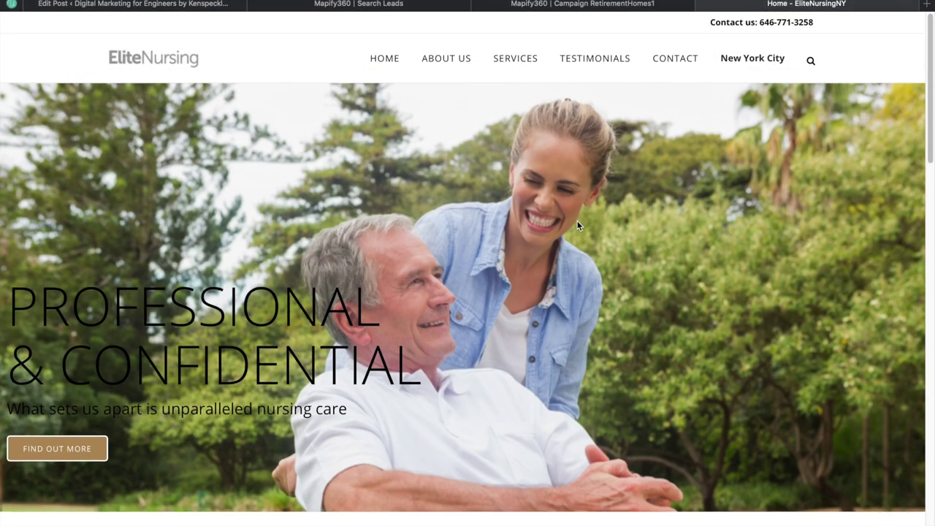
scroll(549, 214, down, 20)
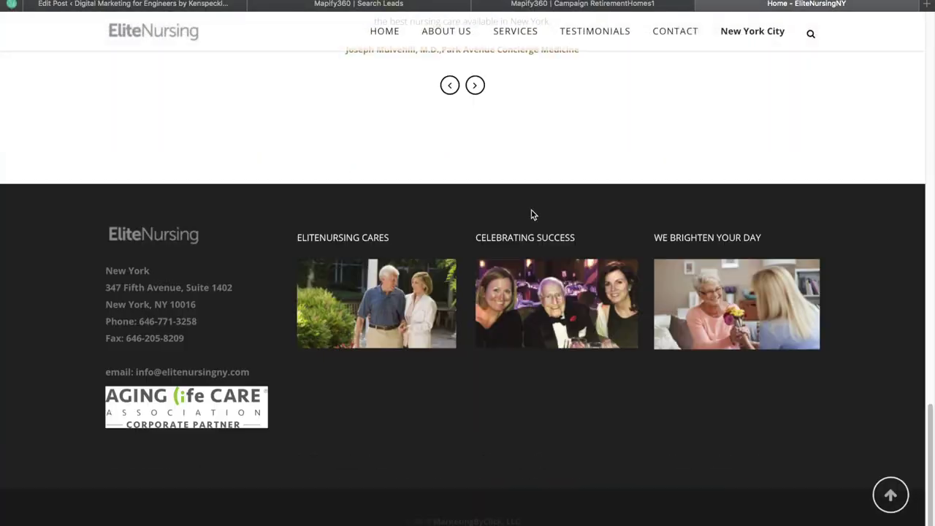
scroll(554, 219, up, 20)
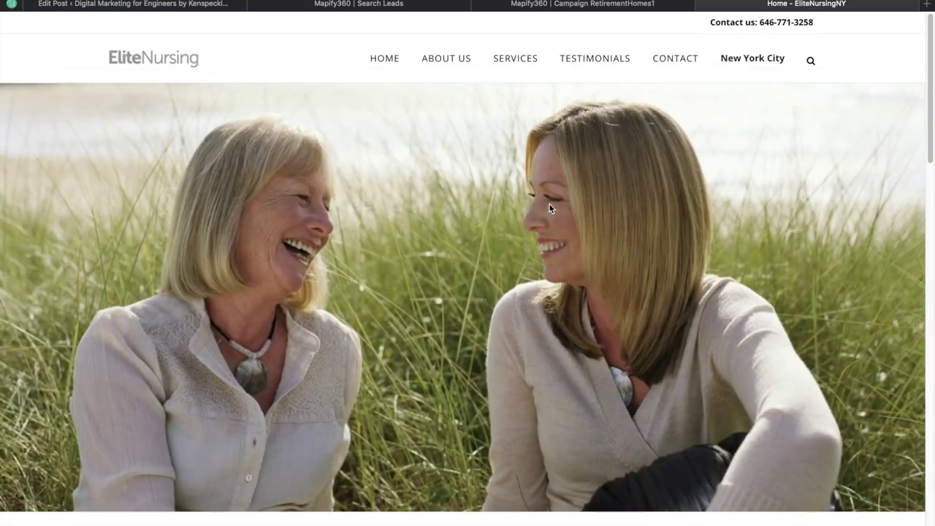
click(560, 5)
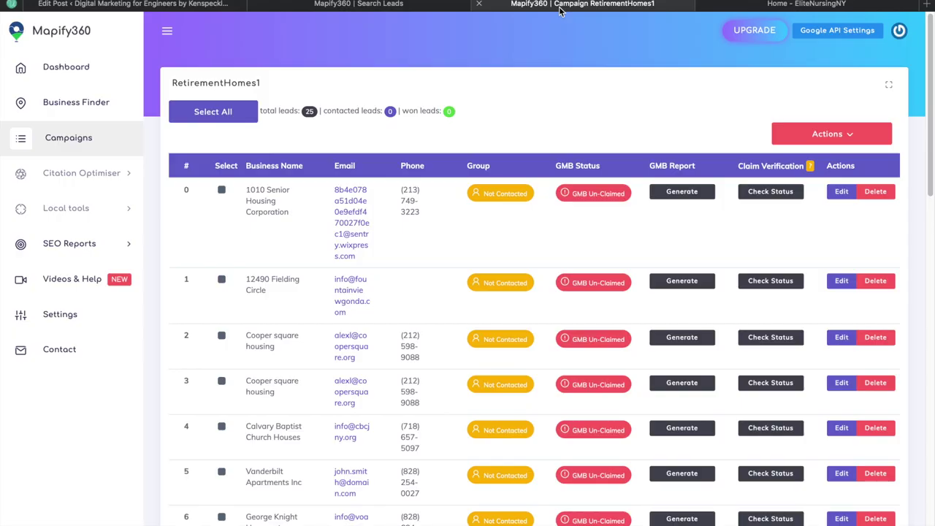
Return to the New York search results and load more leads.
click(391, 3)
scroll(467, 343, down, 6)
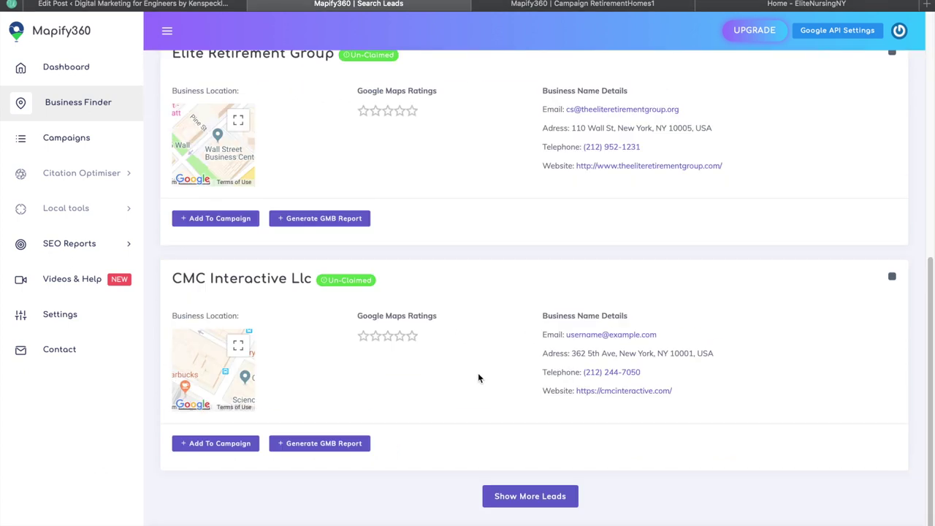
click(533, 496)
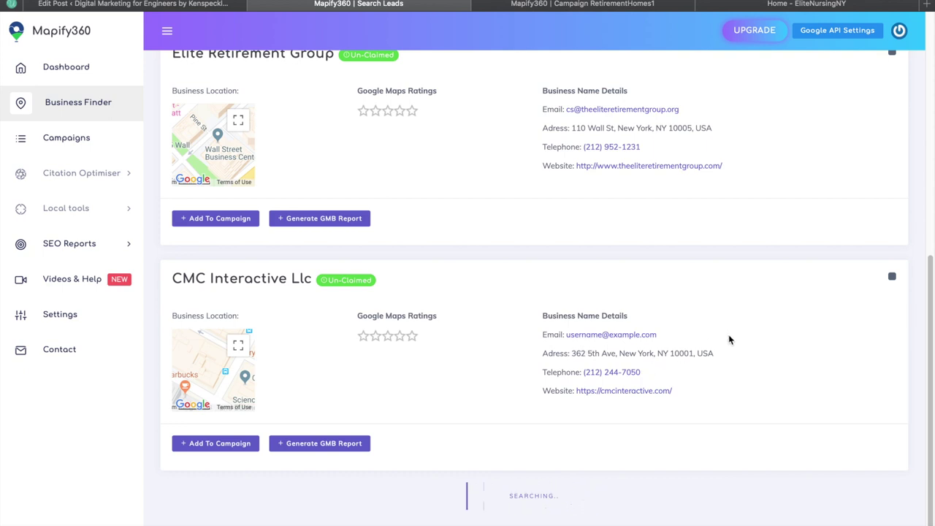
Open CMC Interactive Llc's website in a new Safari tab.
right_click(622, 392)
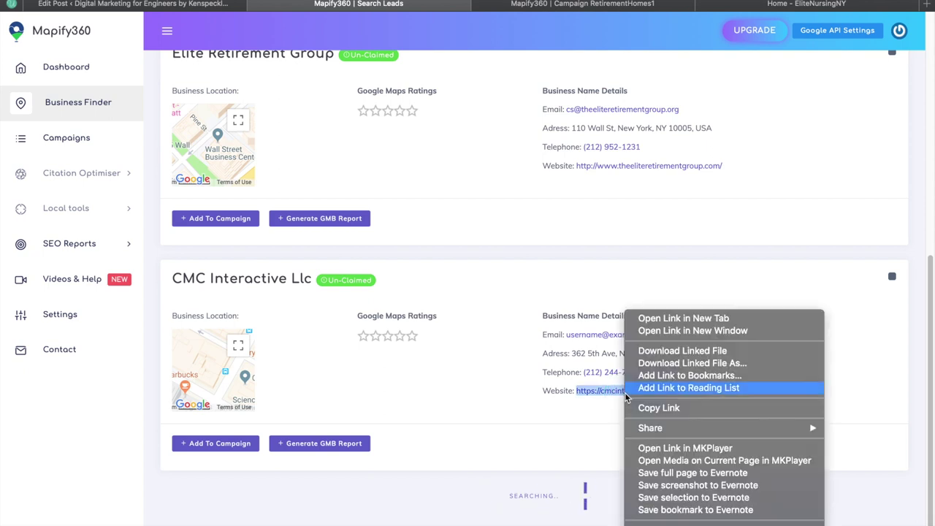
click(515, 407)
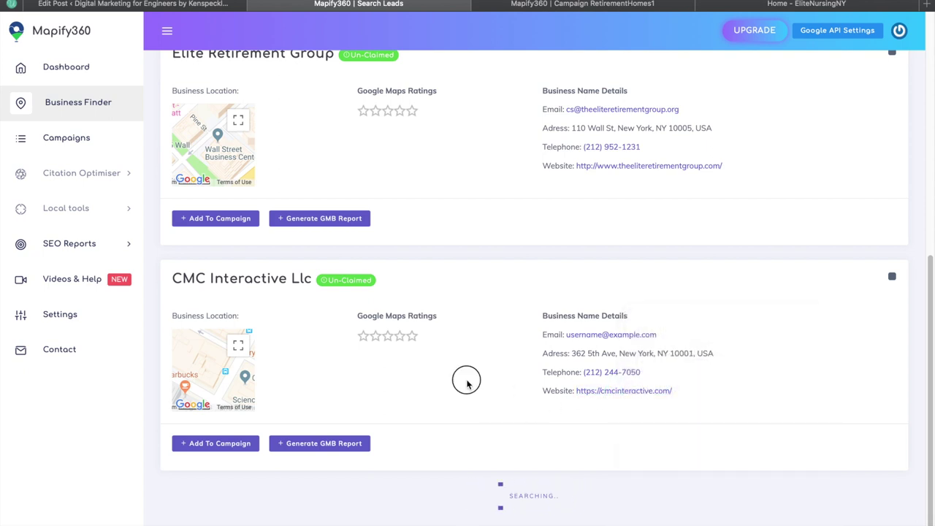
right_click(619, 395)
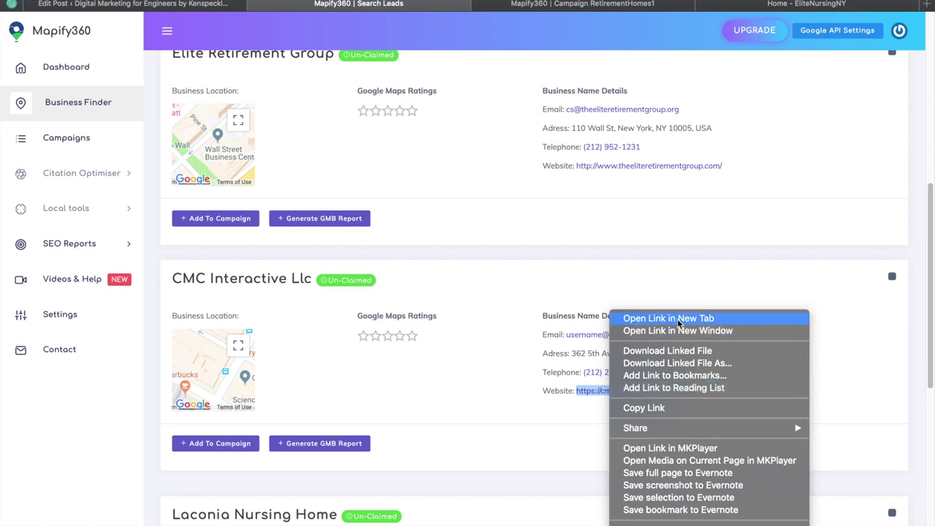
click(676, 318)
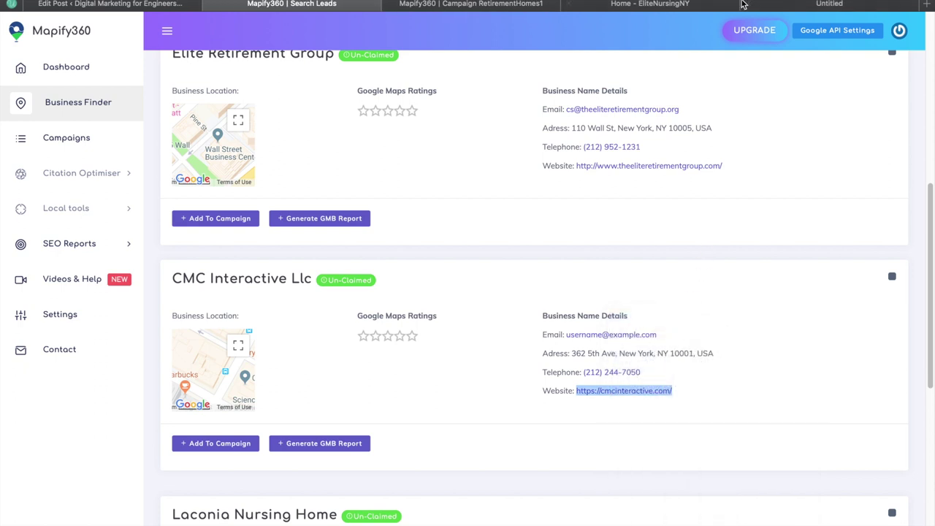
click(646, 4)
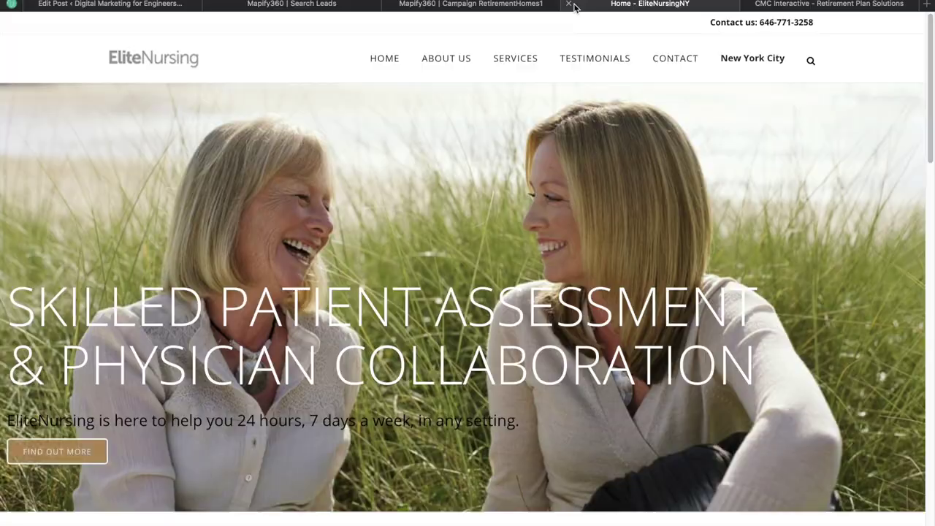
Close the Elite Nursing tab and open CMC Interactive's Contact page.
click(571, 5)
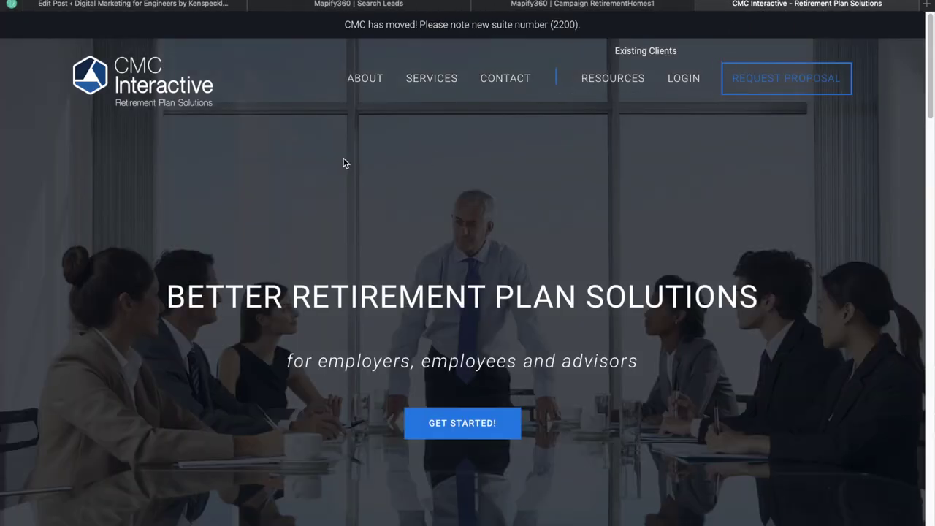
scroll(567, 192, down, 10)
scroll(582, 190, up, 10)
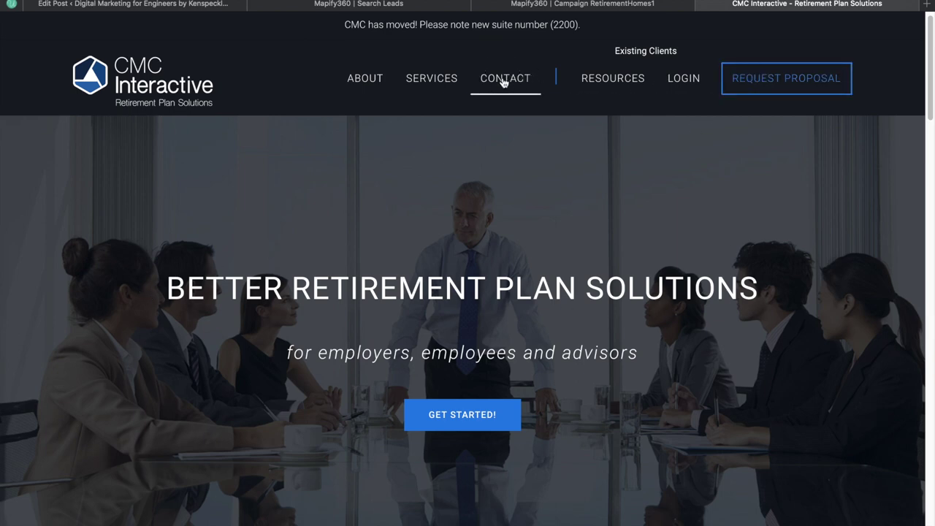
click(619, 4)
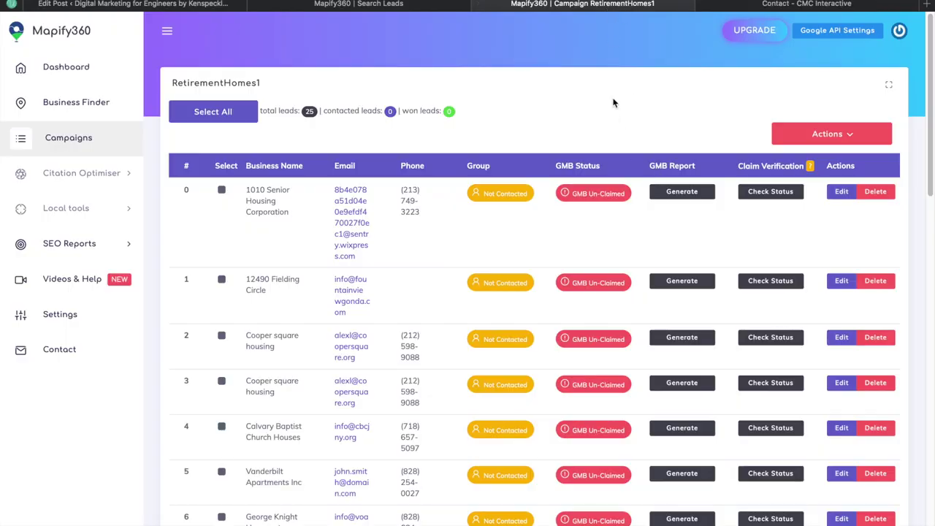
Check the placeholder e-mail shown in CMC's listing in the search results.
click(373, 6)
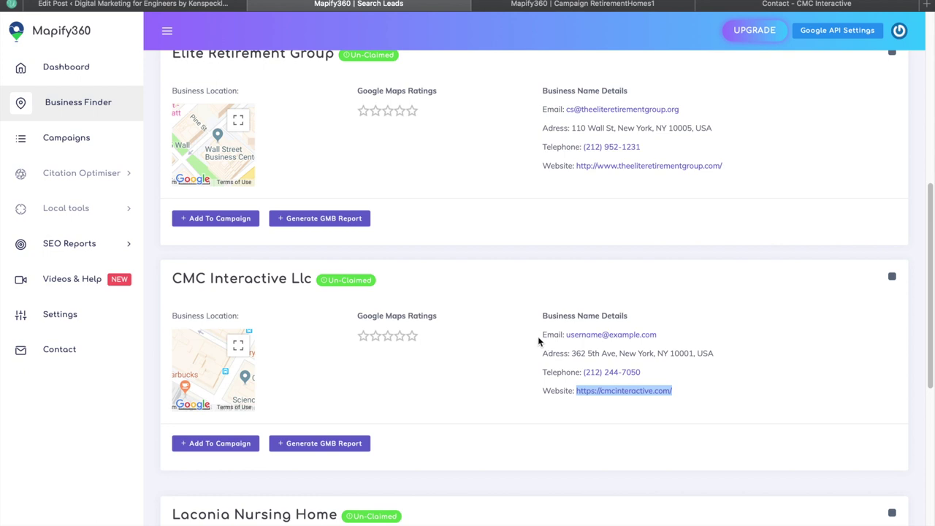
drag(656, 335, 568, 333)
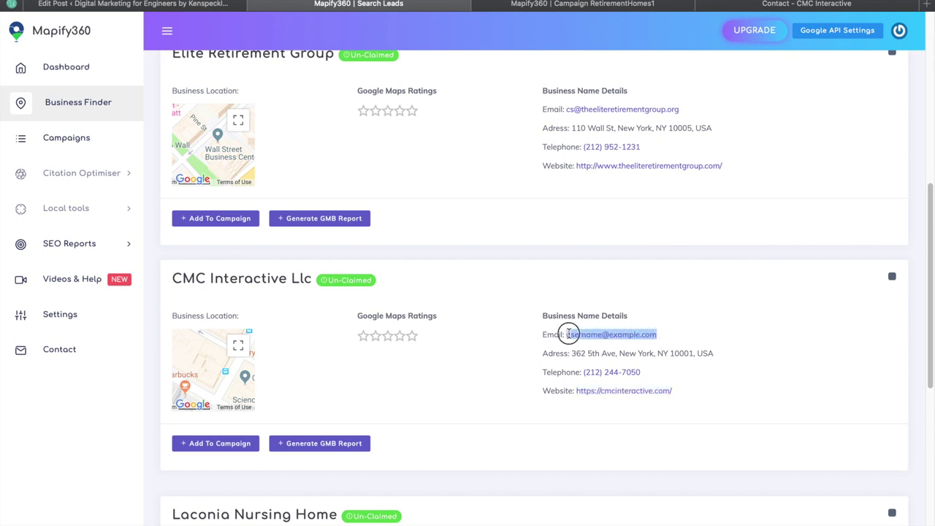
click(705, 306)
drag(658, 334, 567, 333)
scroll(691, 252, up, 1)
click(720, 316)
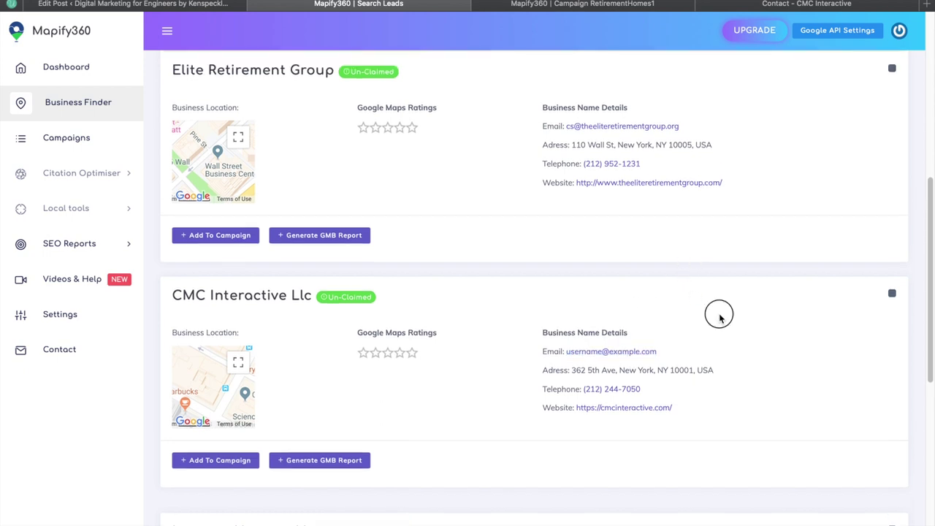
scroll(722, 311, up, 3)
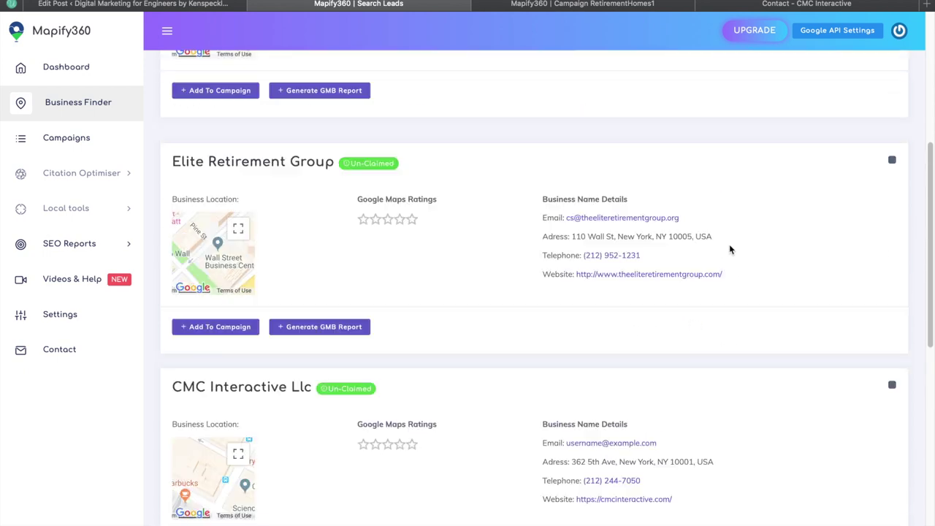
Copy the contact e-mail address from CMC Interactive's Contact page.
click(780, 4)
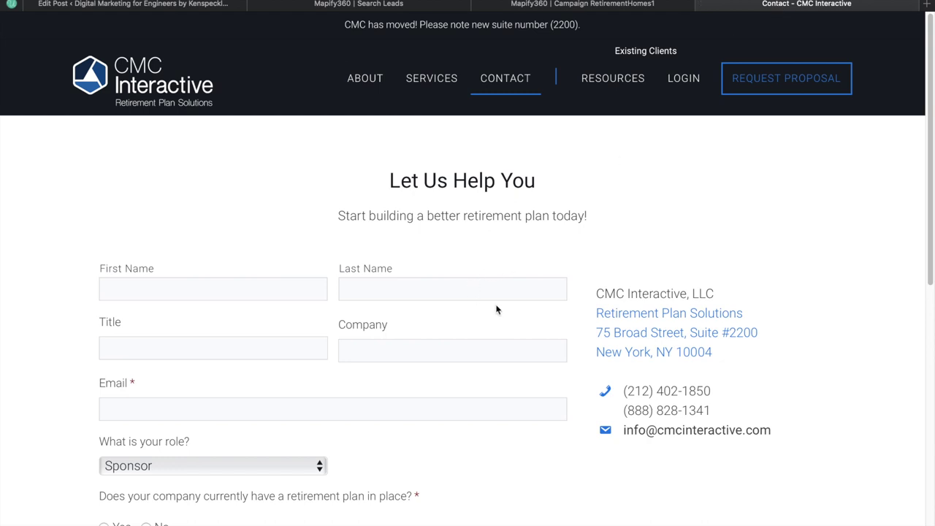
scroll(519, 312, down, 5)
scroll(555, 317, up, 2)
drag(620, 269, 764, 264)
right_click(724, 269)
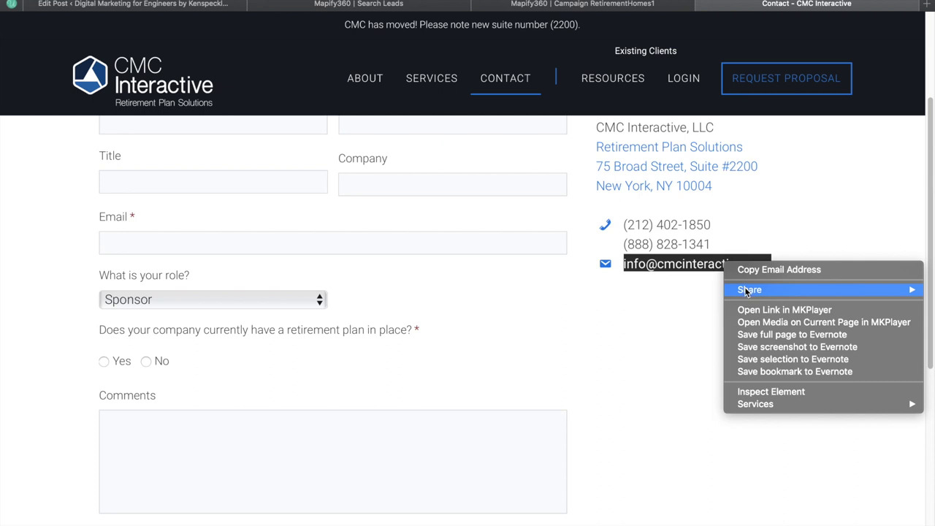
click(774, 269)
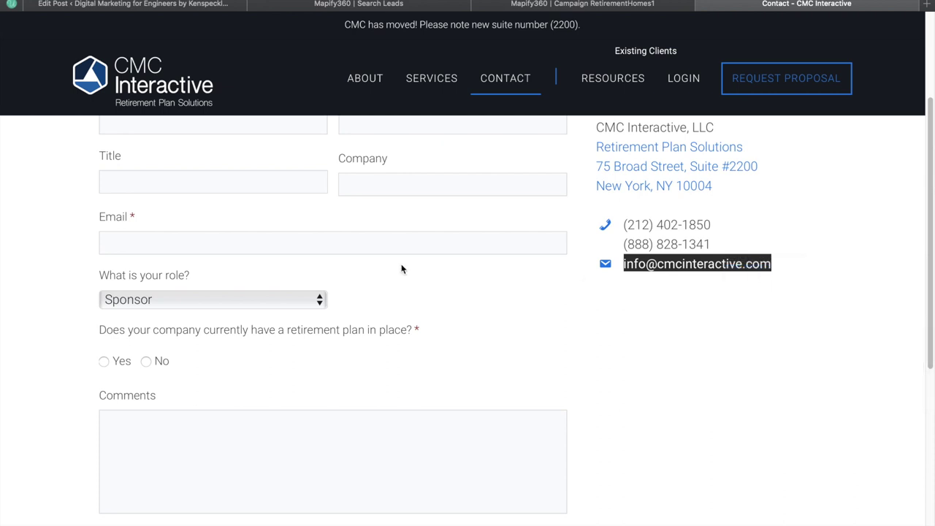
click(564, 7)
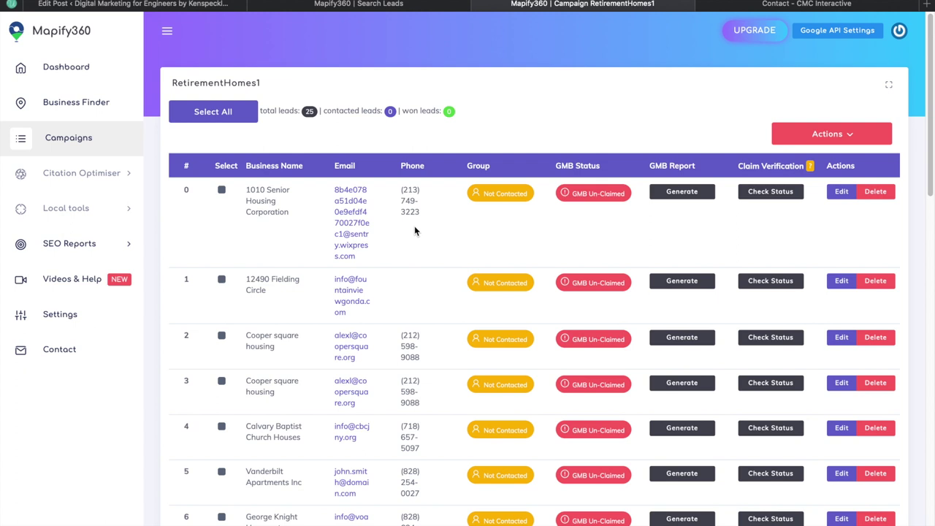
Select all New York retirement home results and add them to the RetirementHomes1 campaign.
click(358, 4)
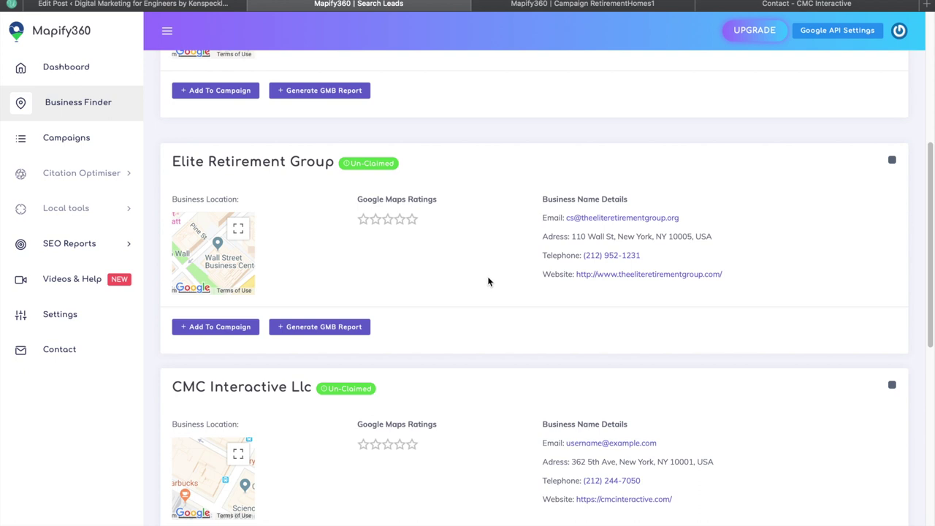
scroll(489, 281, down, 3)
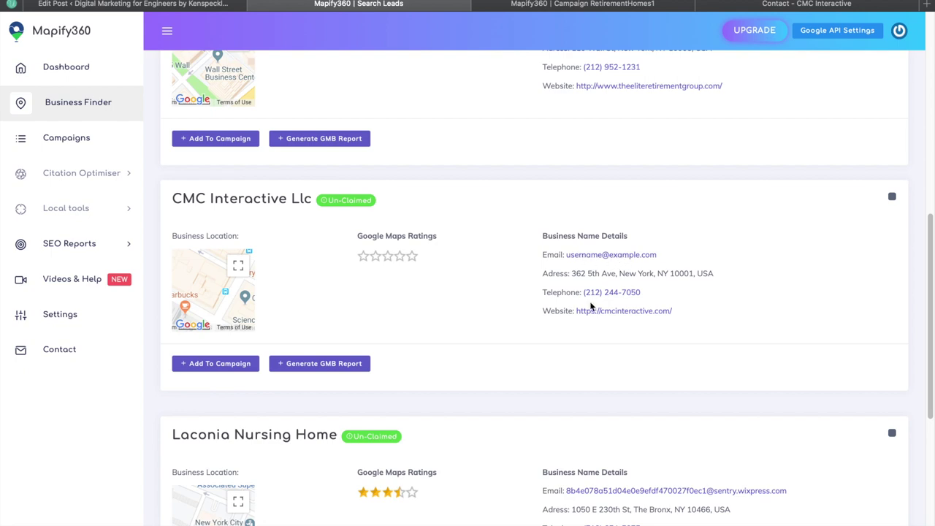
scroll(519, 314, down, 2)
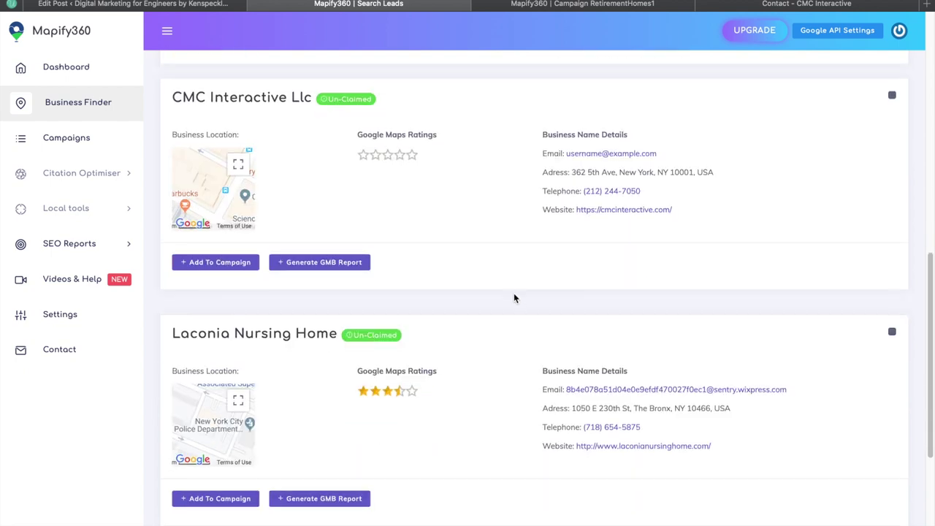
scroll(514, 298, down, 4)
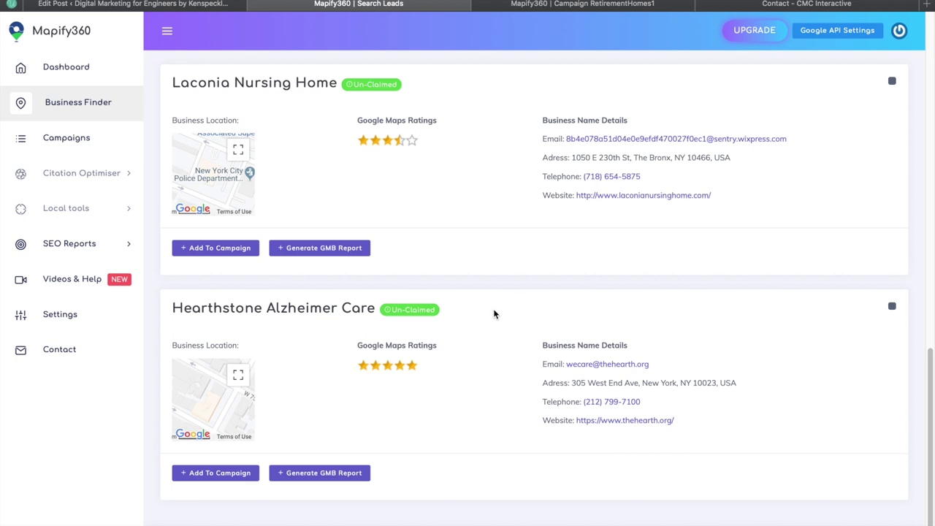
scroll(504, 309, up, 1)
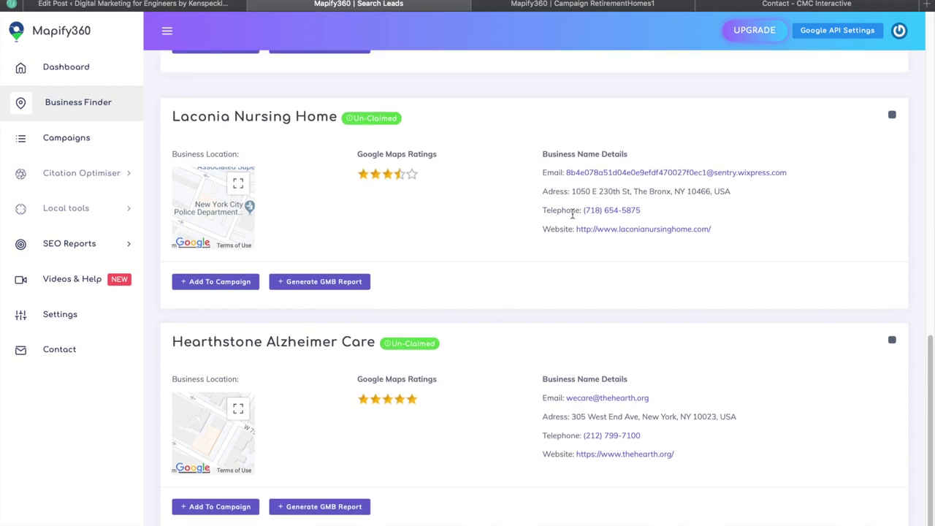
scroll(544, 249, up, 4)
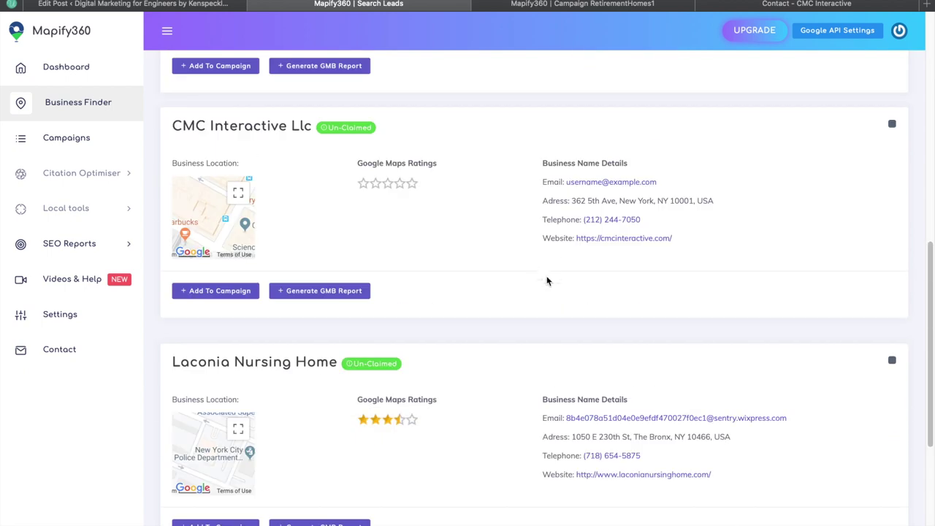
scroll(614, 278, down, 4)
scroll(613, 277, up, 10)
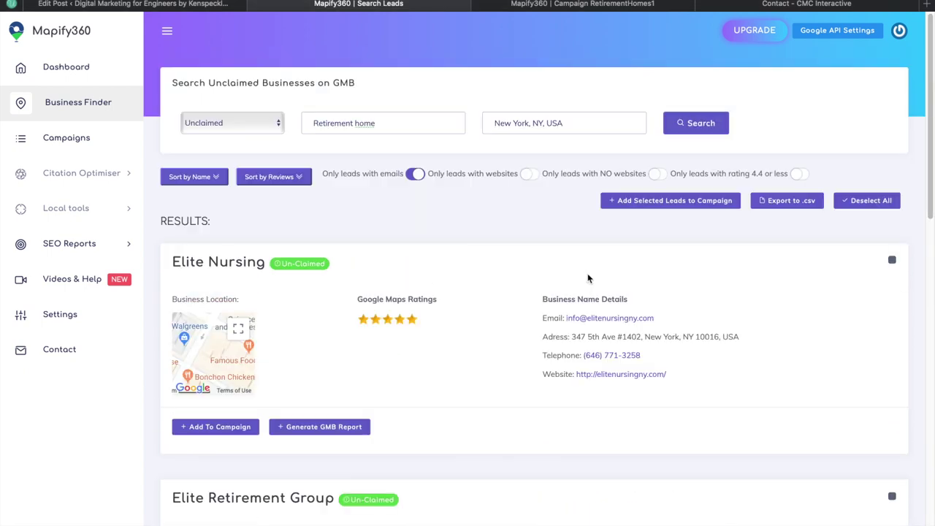
click(873, 207)
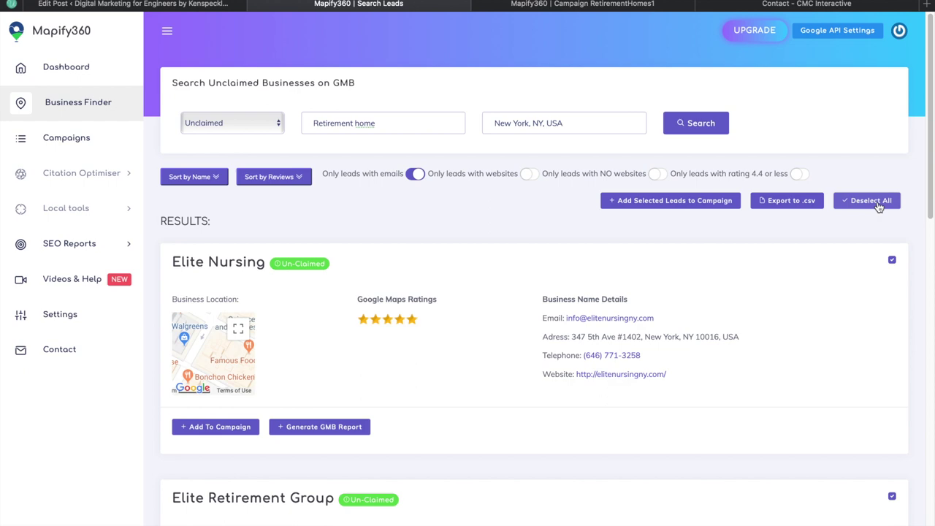
click(664, 201)
click(482, 126)
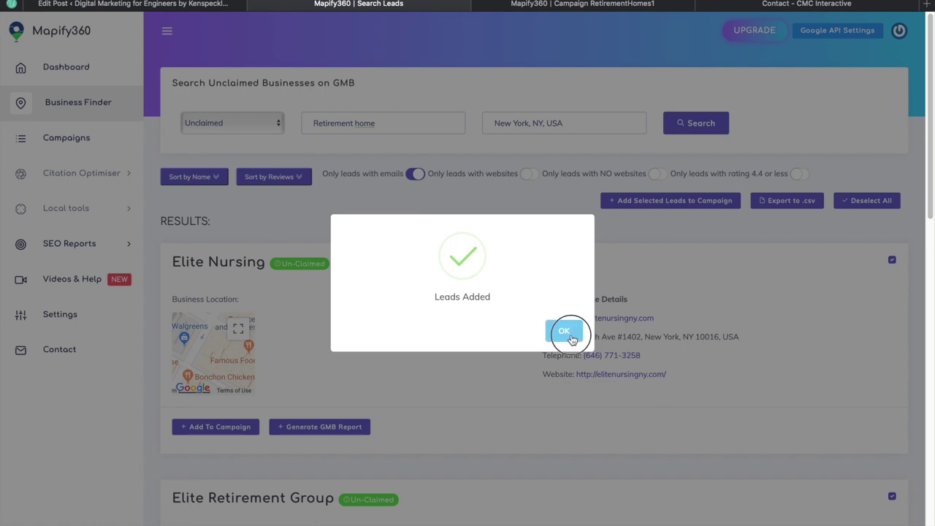
click(562, 331)
click(578, 6)
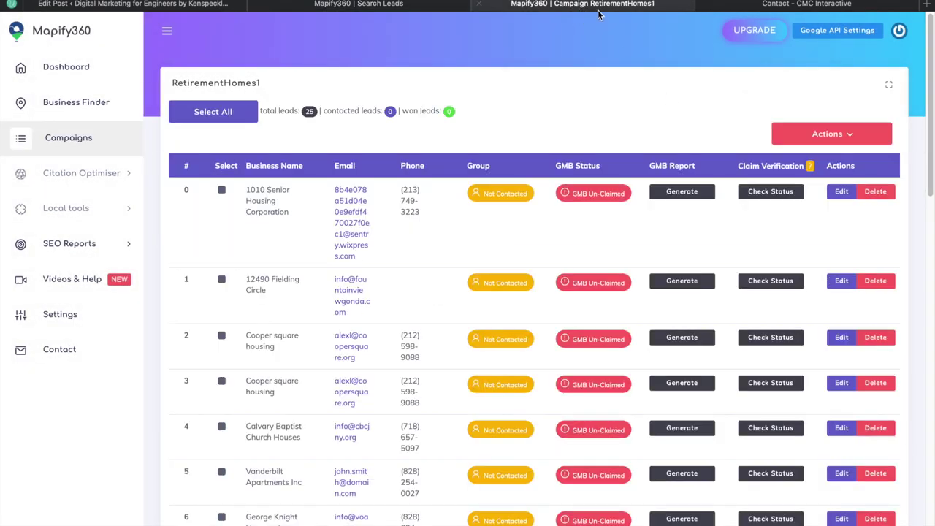
Reload the campaign and paste the copied address over CMC Interactive's placeholder business e-mail.
key(super+r)
scroll(415, 237, down, 5)
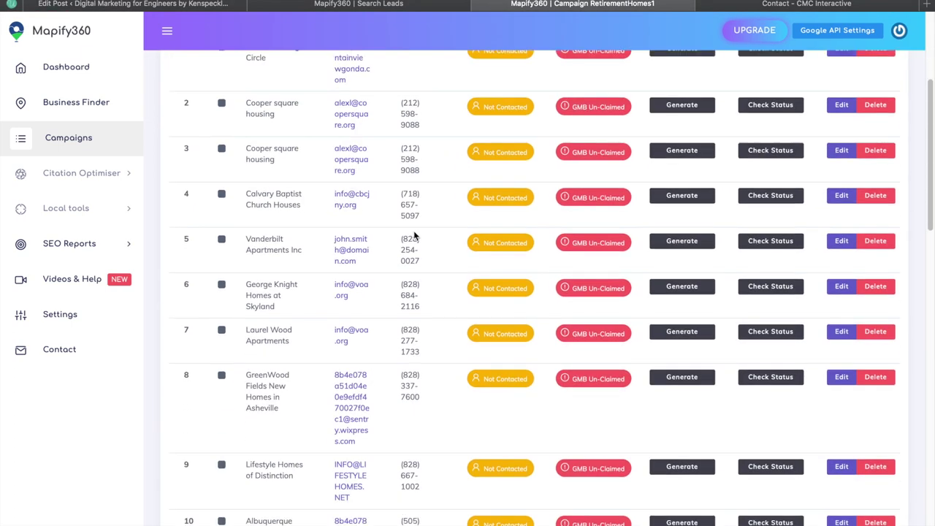
scroll(314, 255, down, 20)
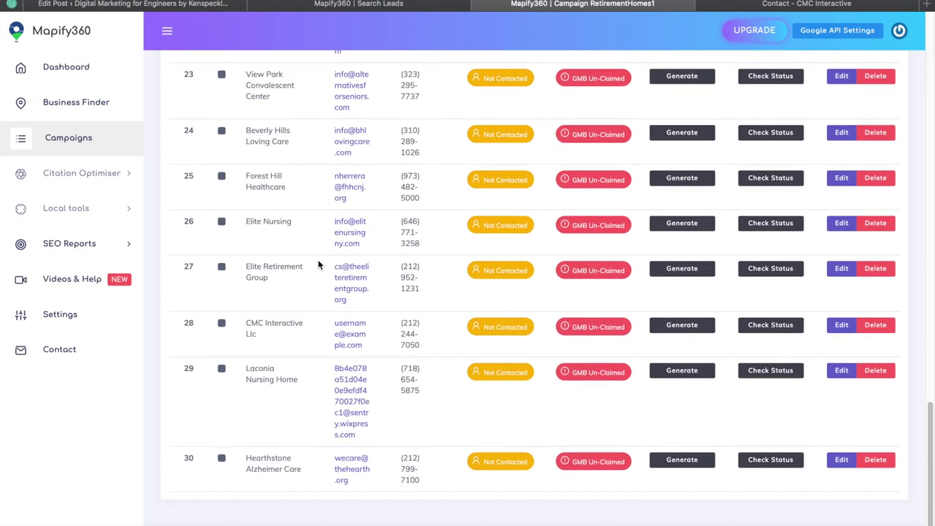
click(221, 323)
click(841, 326)
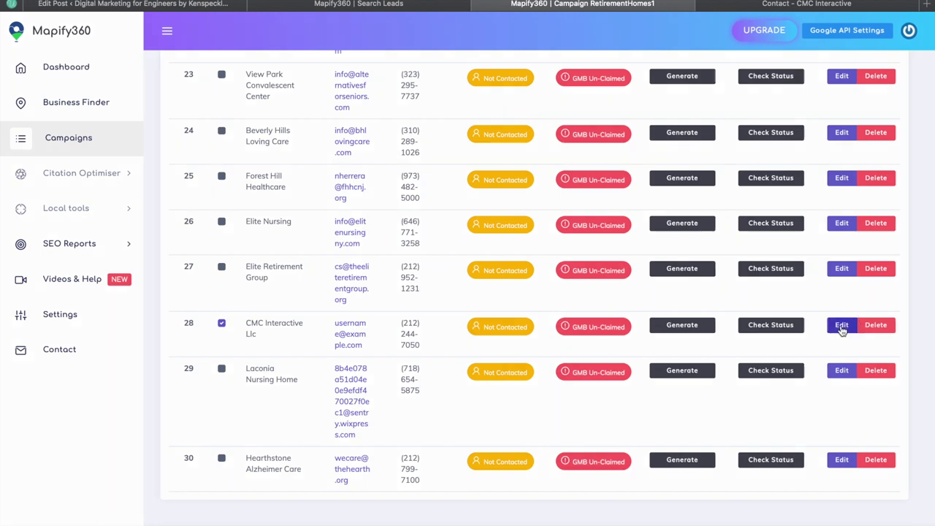
drag(436, 139, 348, 137)
drag(438, 135, 344, 134)
key(super+v)
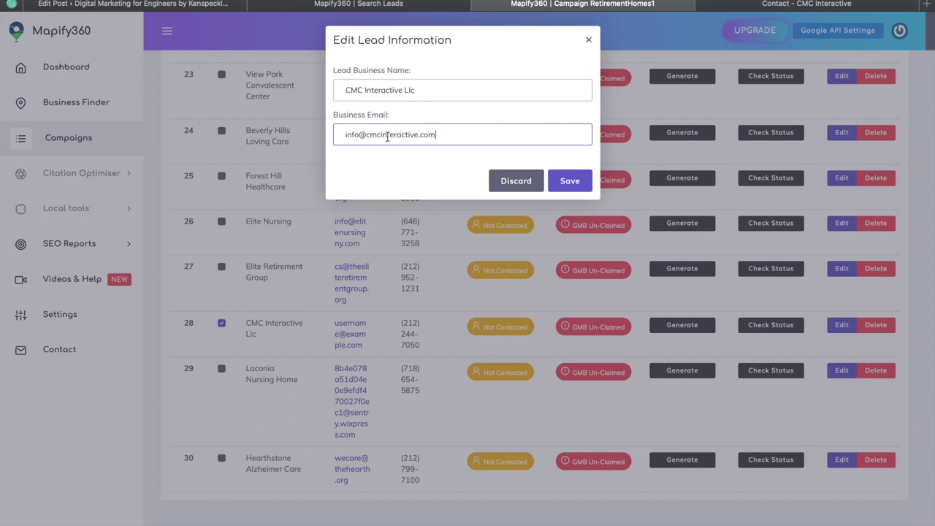
click(564, 181)
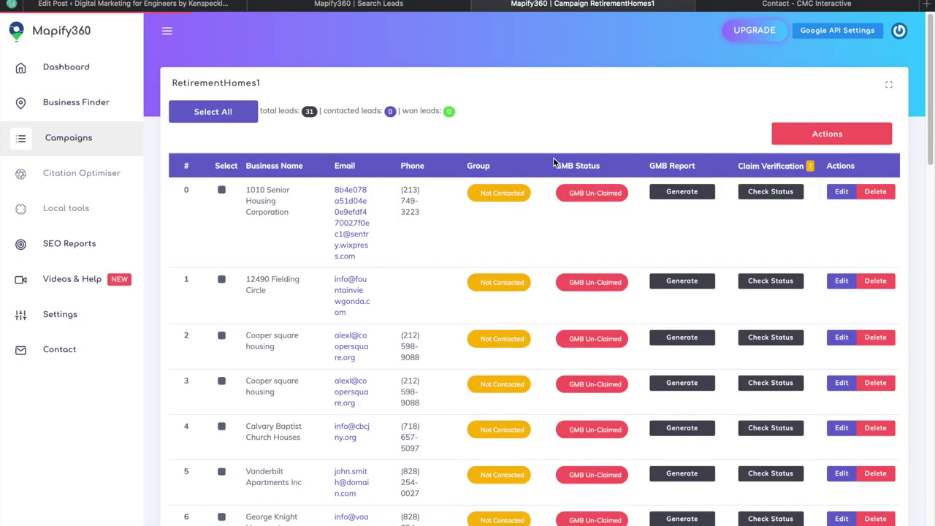
Select all 31 RetirementHomes1 leads and export them as a CSV file.
scroll(621, 182, down, 5)
scroll(686, 200, down, 7)
scroll(585, 225, up, 15)
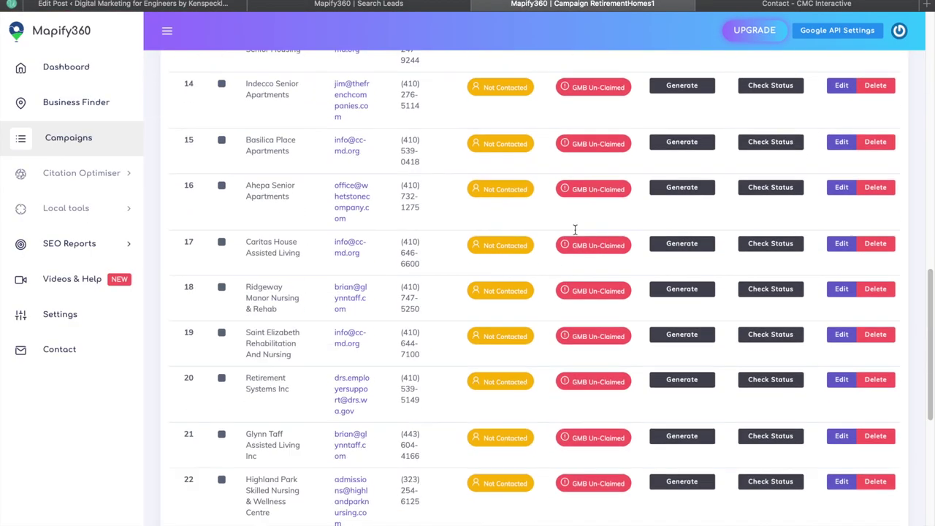
scroll(573, 234, down, 1)
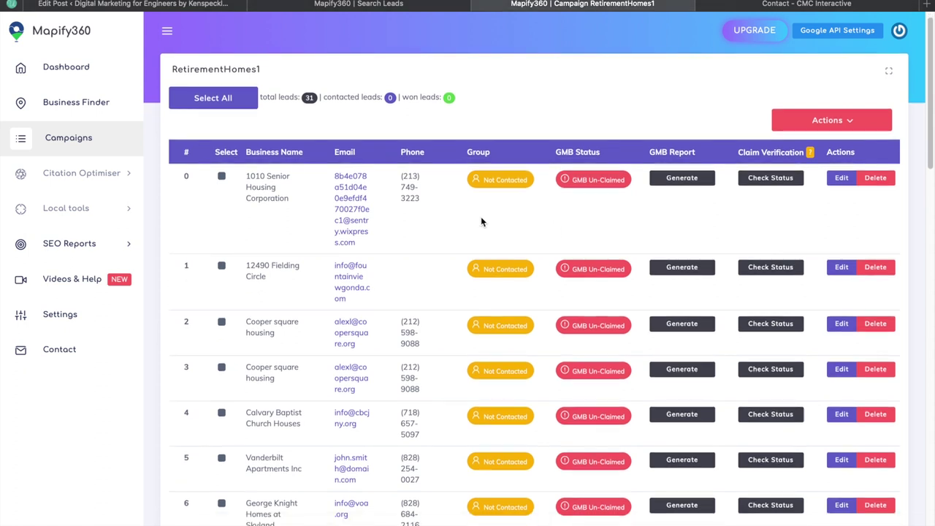
click(666, 114)
click(224, 98)
click(850, 119)
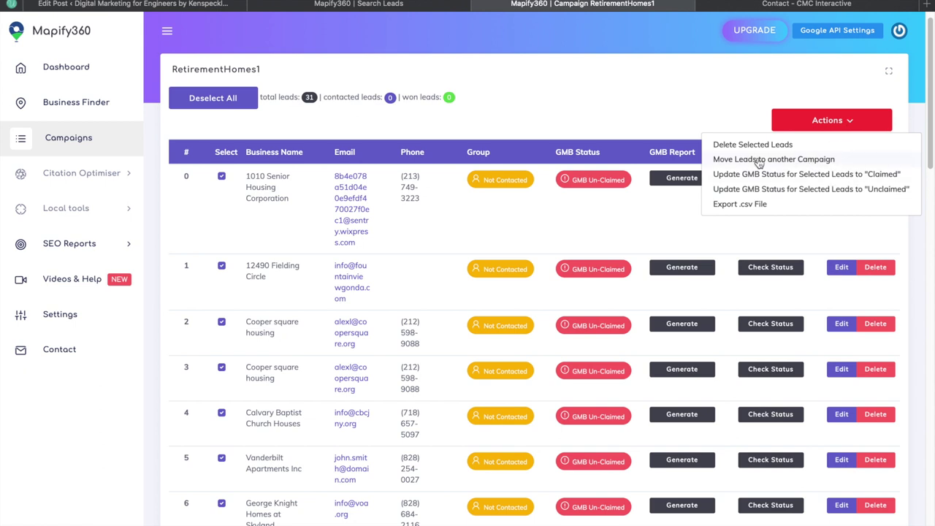
click(739, 205)
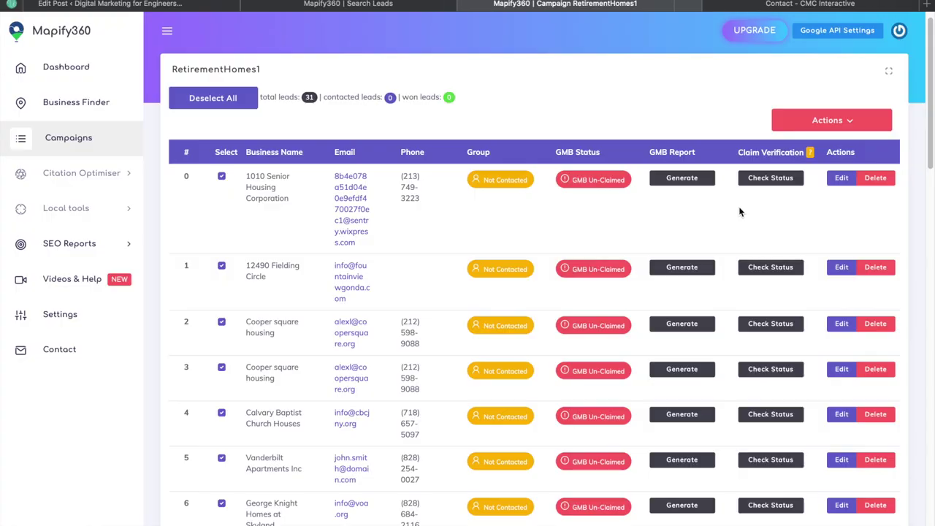
Close the CMC Interactive and RetirementHomes1 campaign tabs, then show Mission Control.
click(701, 5)
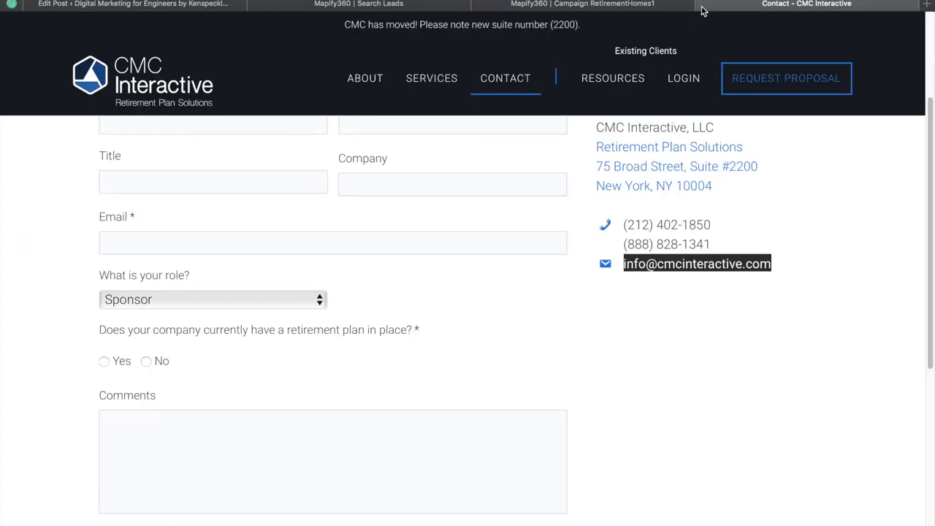
click(699, 5)
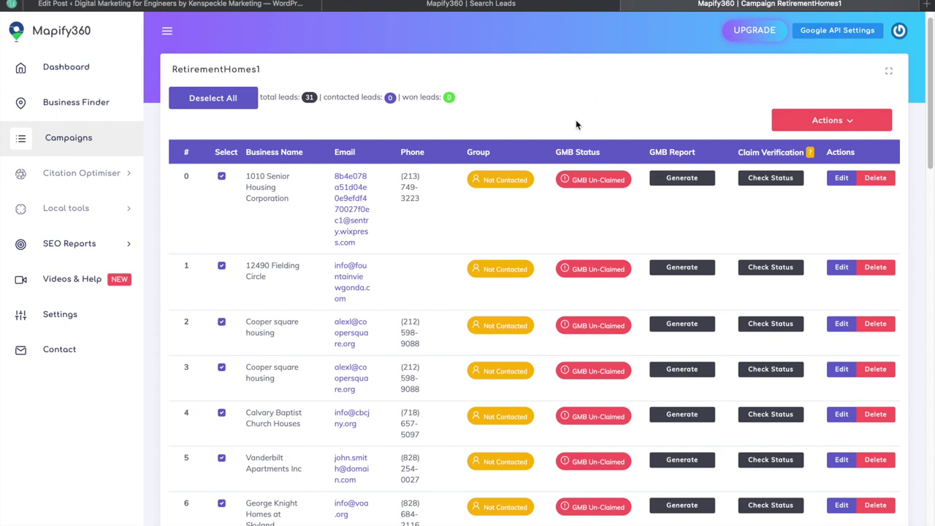
click(631, 5)
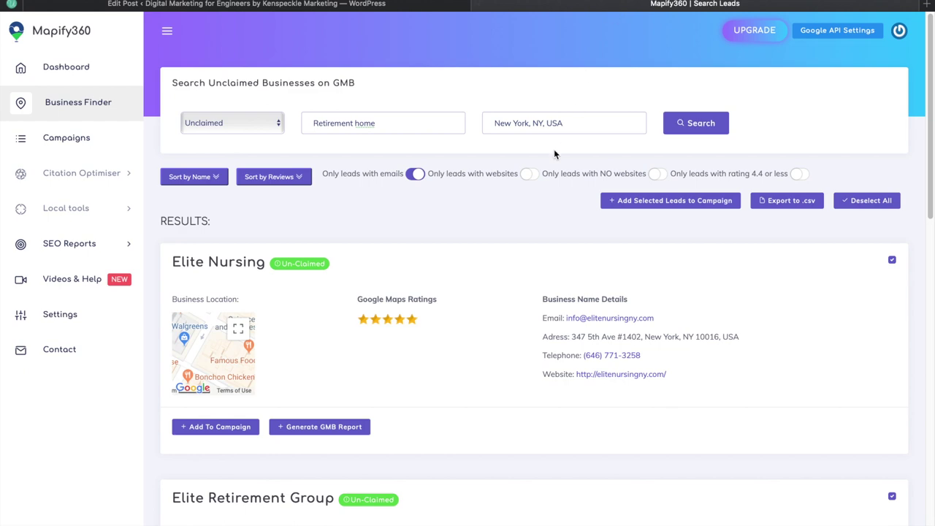
key(ctrl+super+f)
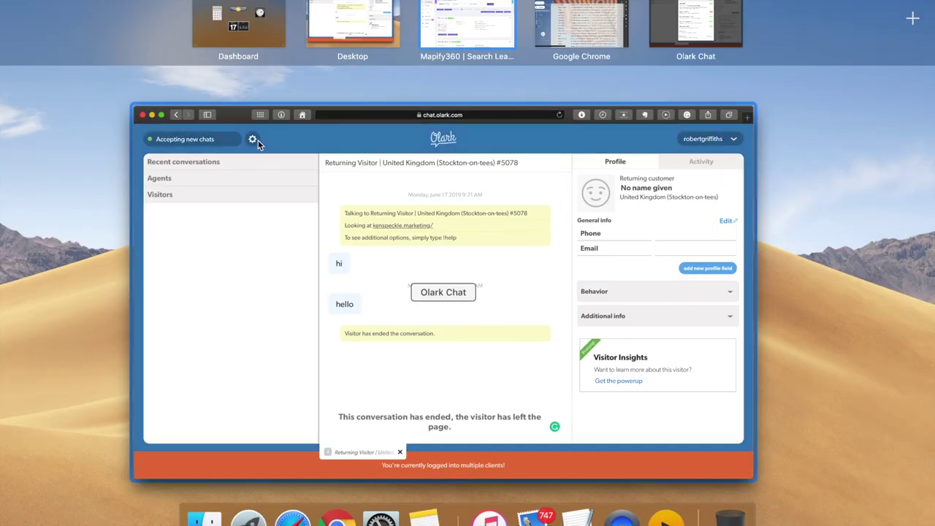
Close the Olark Chat window via Leave Page and return to Safari's search results.
click(151, 111)
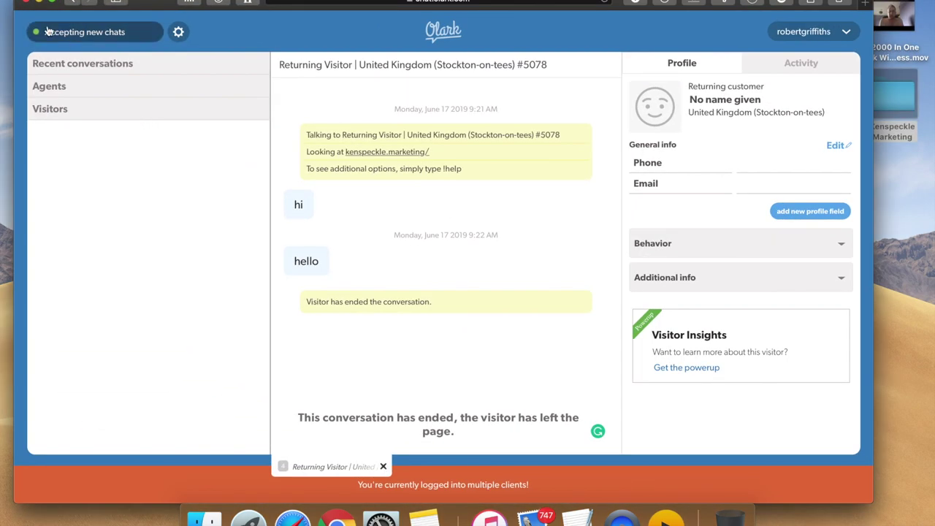
click(27, 5)
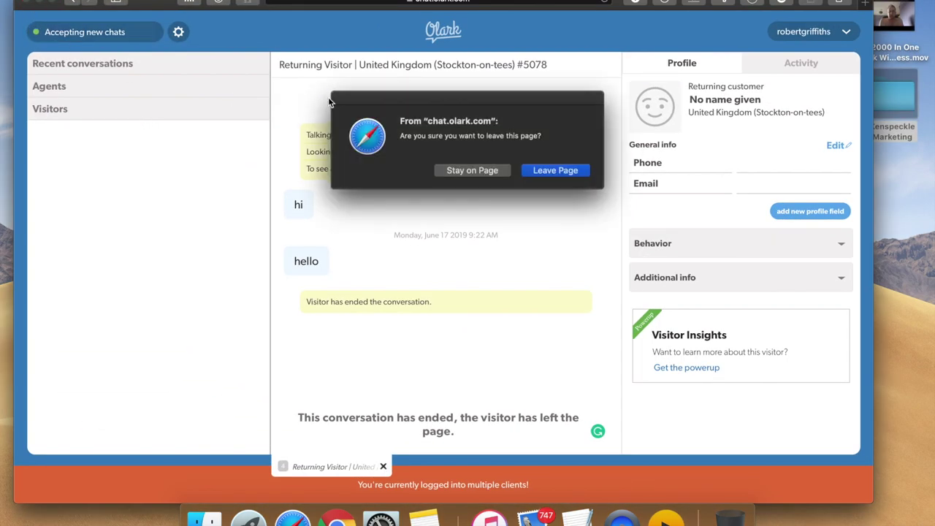
click(553, 171)
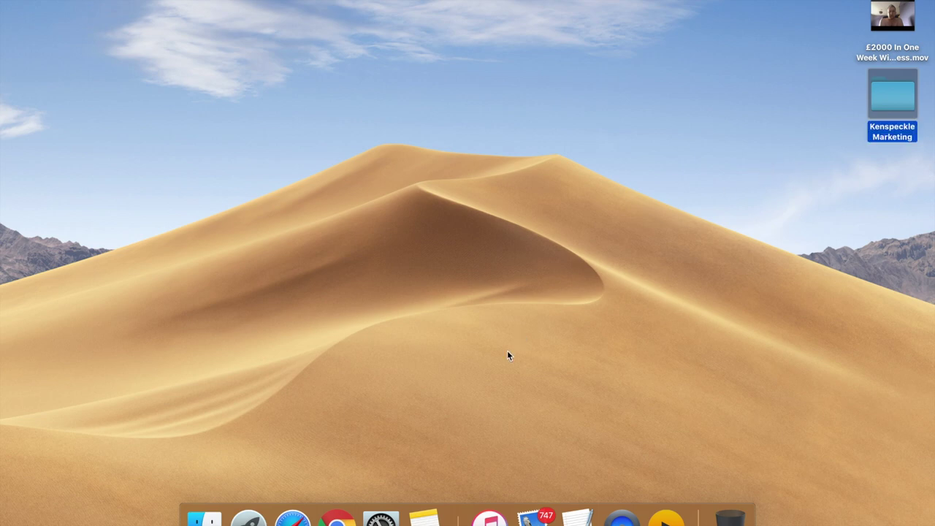
click(292, 517)
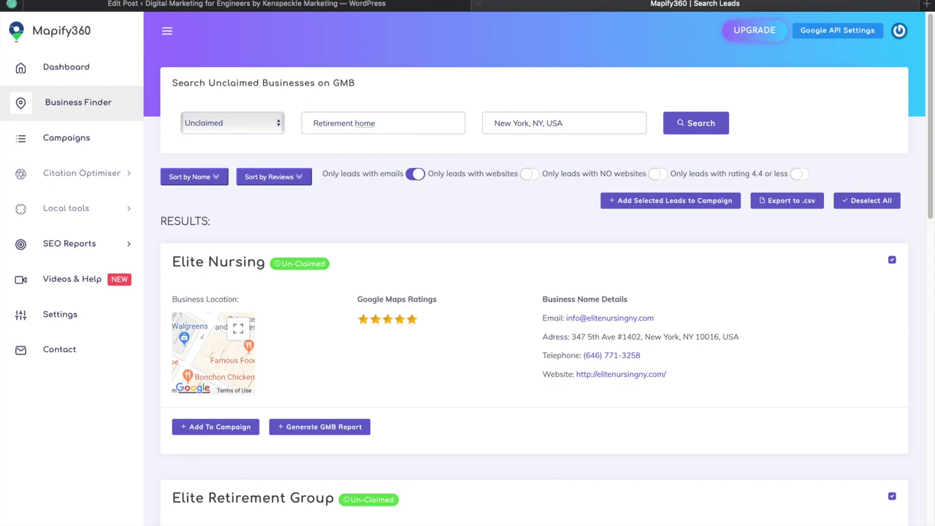
Open the downloaded RetirementHomes1.csv in Numbers, closing the App Store update prompt.
click(709, 35)
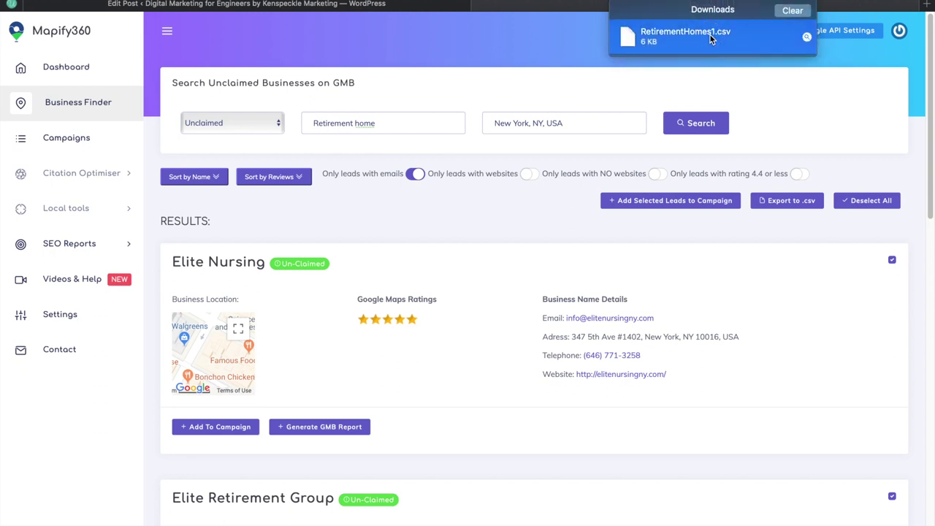
click(676, 35)
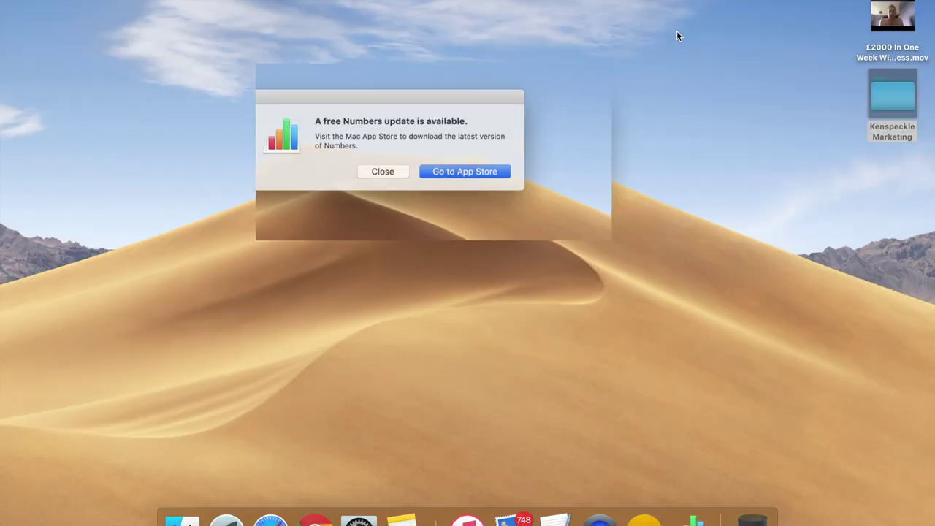
click(534, 170)
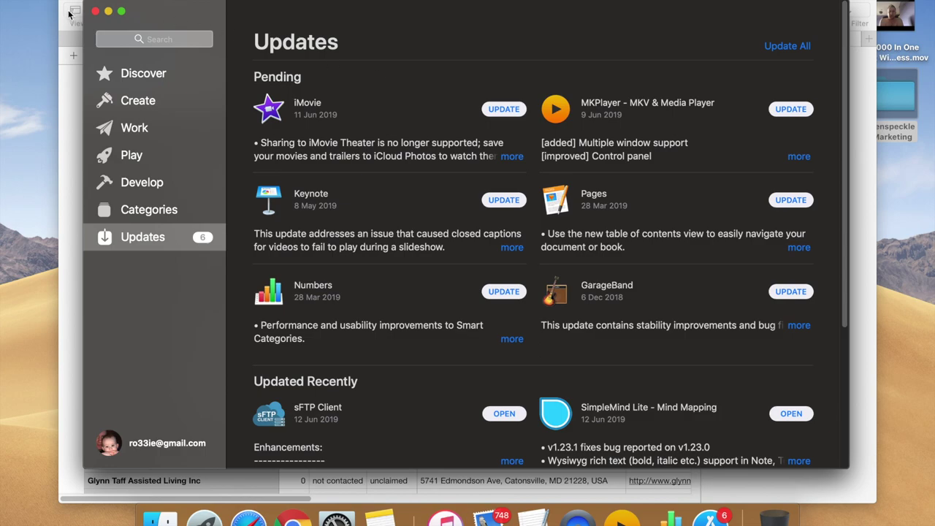
click(95, 12)
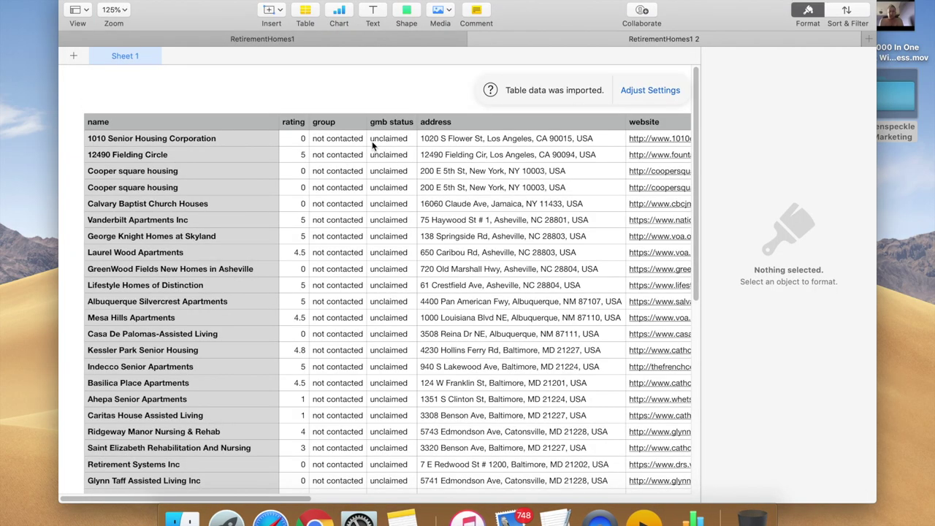
scroll(374, 149, down, 15)
scroll(378, 220, up, 10)
Save the spreadsheet as RetirementHomes1 2 in Desktop — iCloud.
click(517, 3)
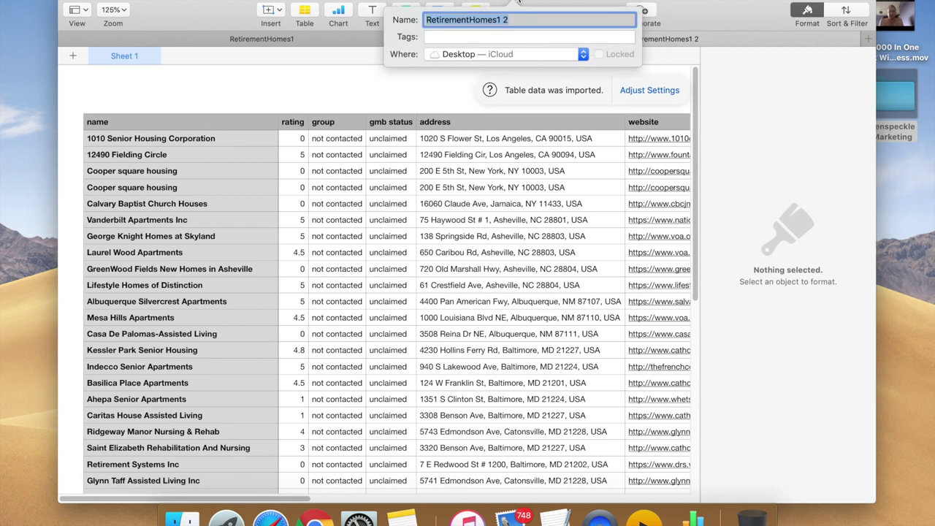
click(533, 52)
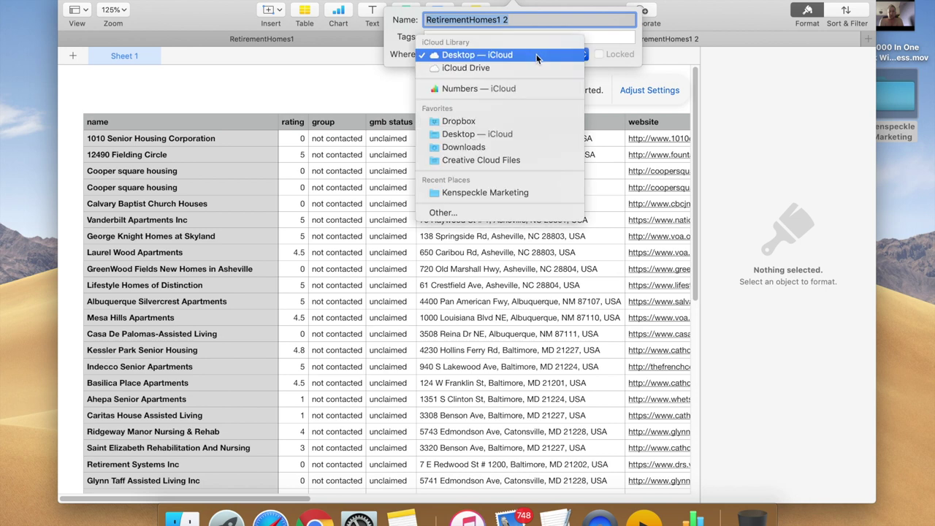
click(488, 138)
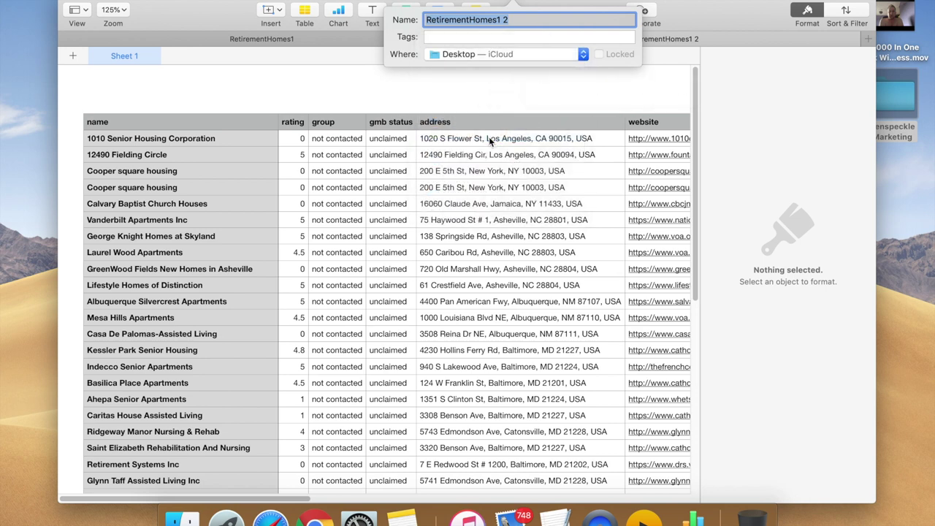
click(536, 54)
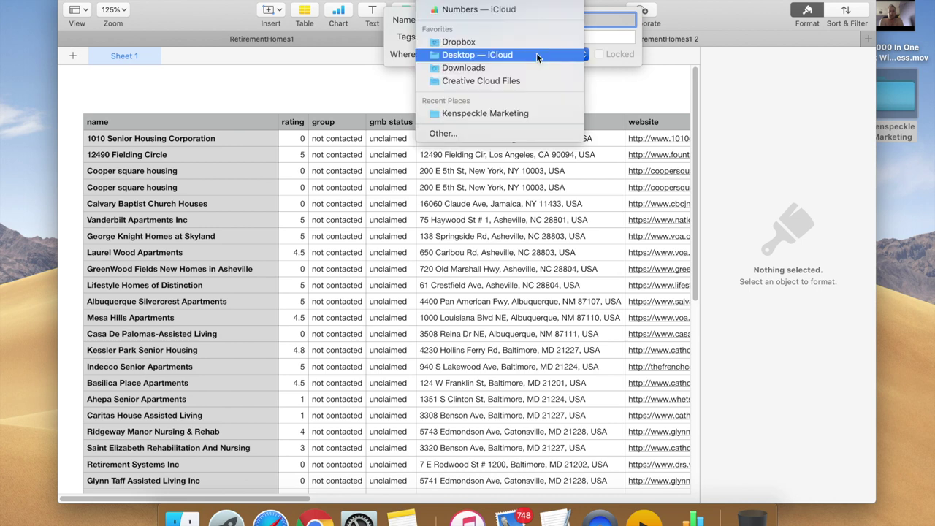
click(488, 57)
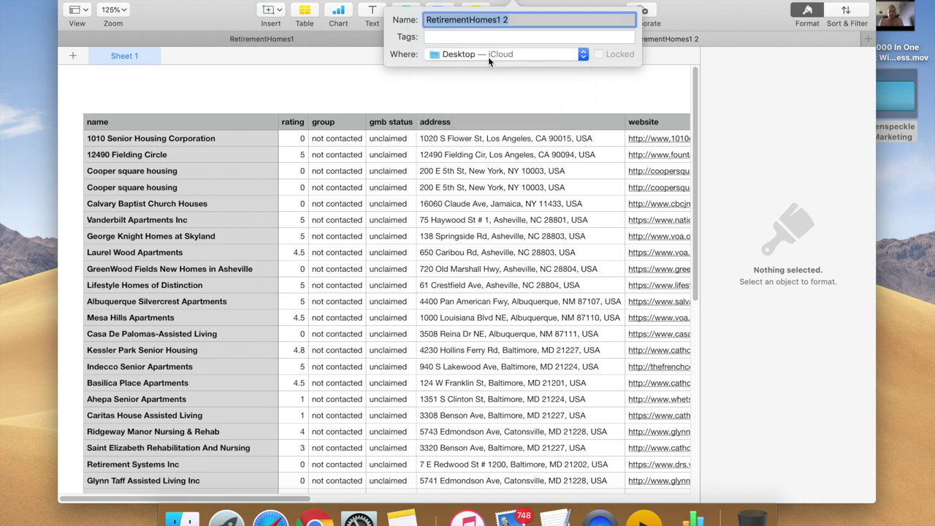
key(Return)
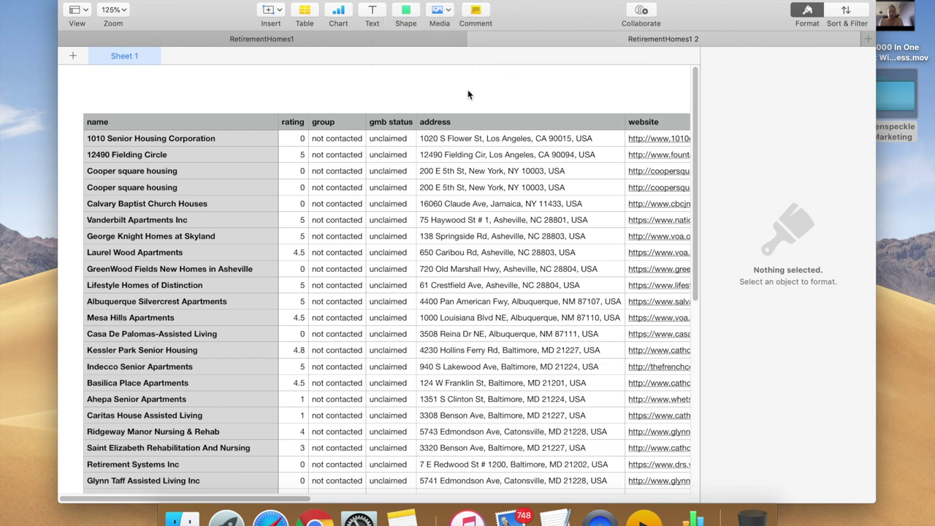
Export RetirementHomes1 2 as a CSV with table names included to the Desktop.
drag(712, 2, 748, 24)
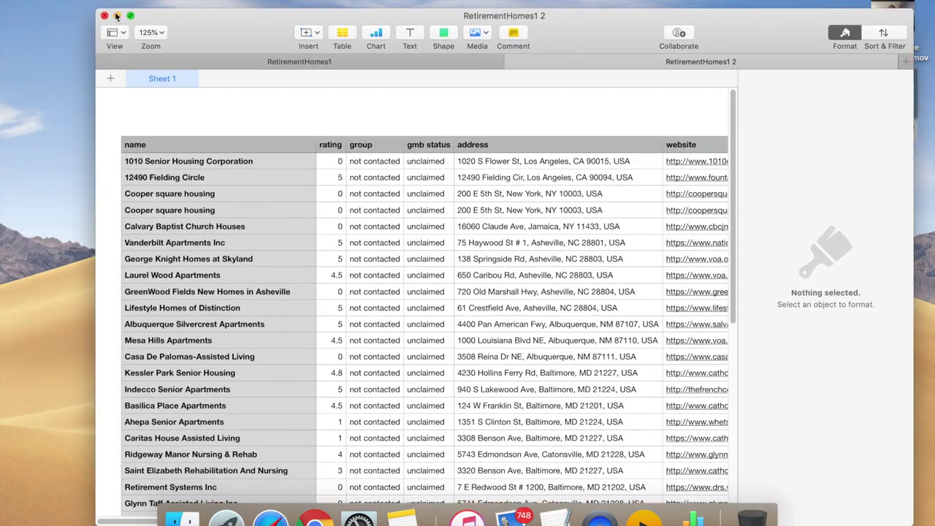
click(102, 0)
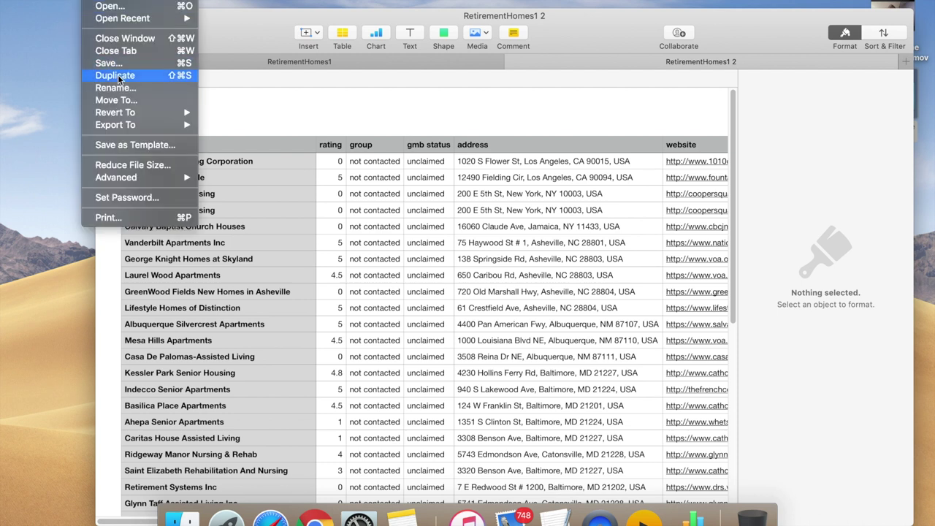
mouse_move(139, 114)
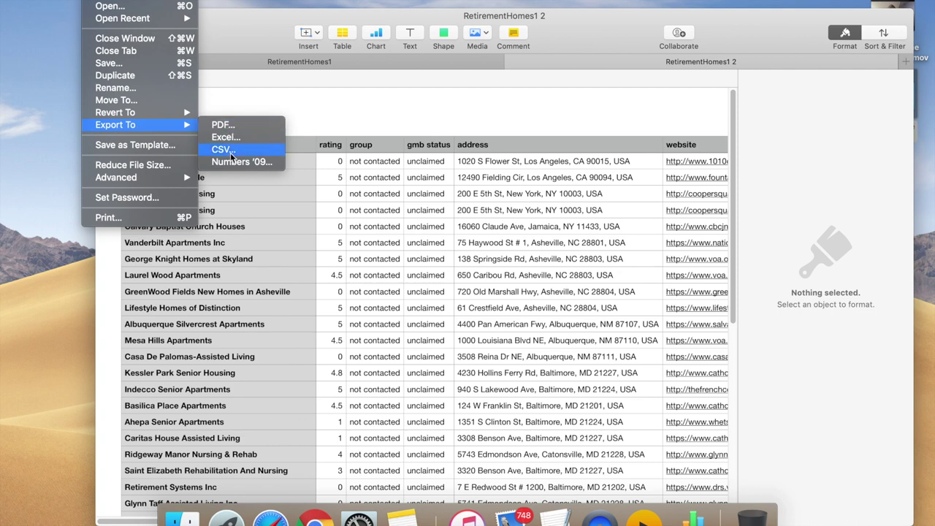
click(227, 151)
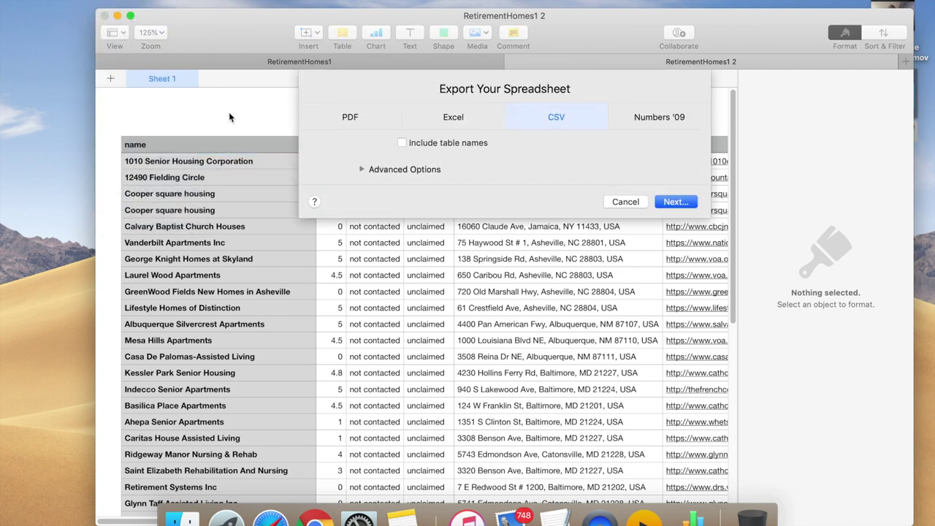
click(452, 142)
click(696, 203)
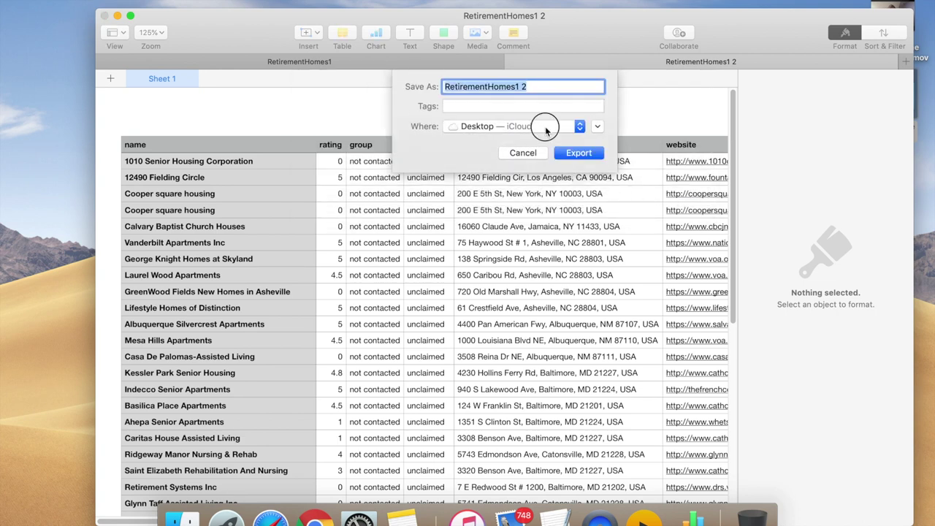
click(545, 127)
click(540, 125)
click(588, 154)
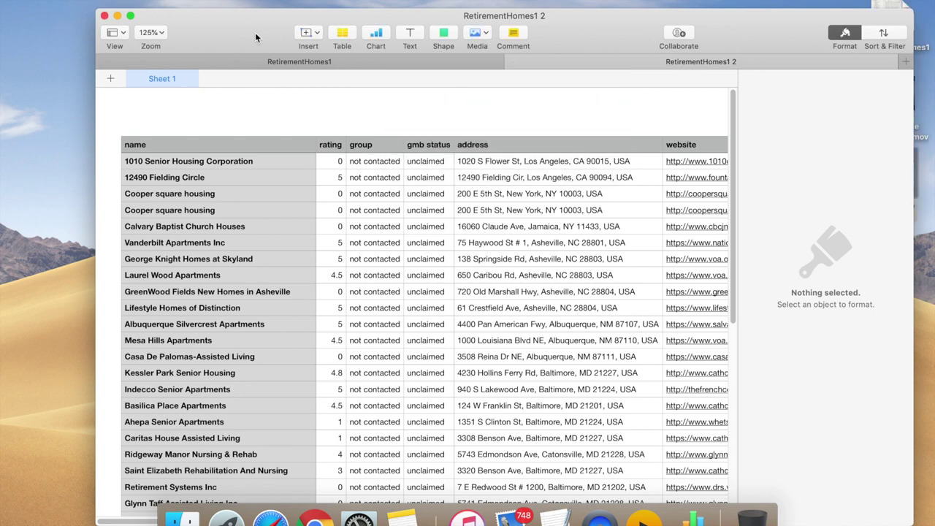
Close the Numbers spreadsheet and return to Google Chrome.
click(103, 17)
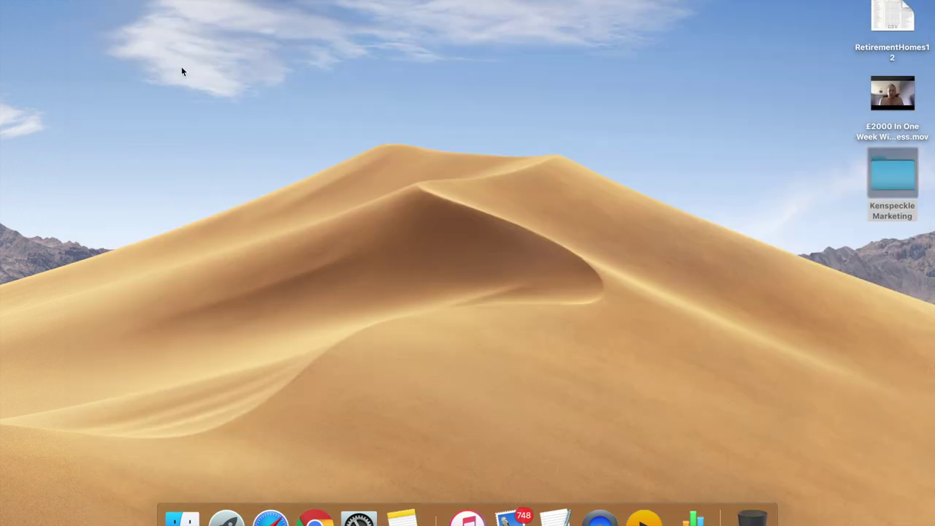
click(898, 27)
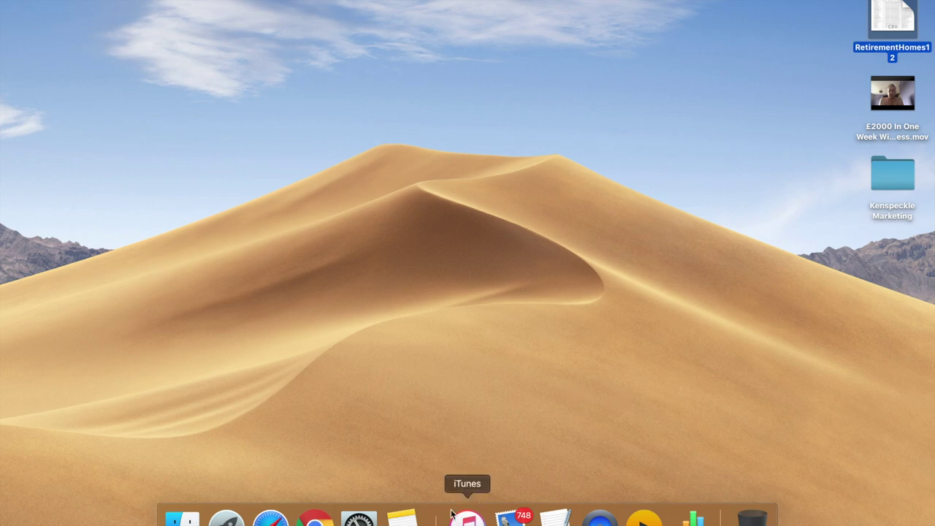
click(315, 517)
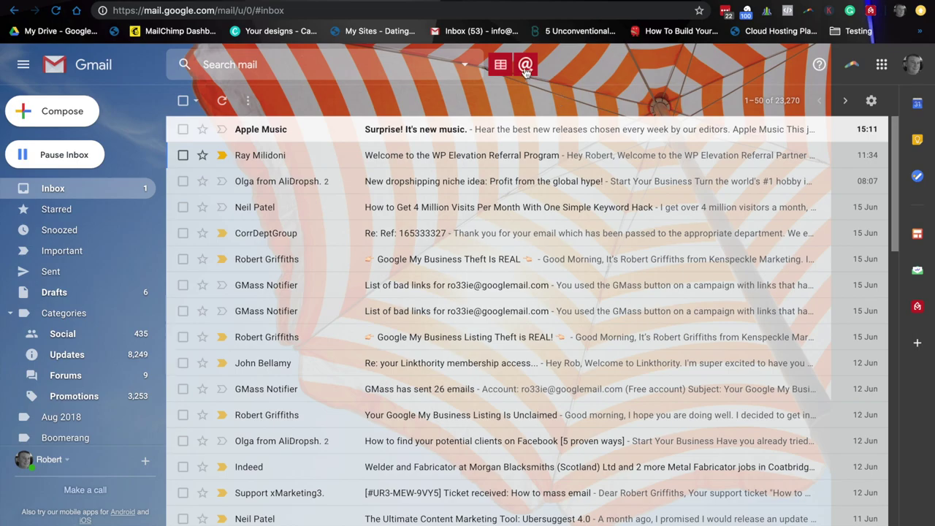
Go to Google Drive's My Drive in a new tab via the Google apps grid.
key(ctrl+t)
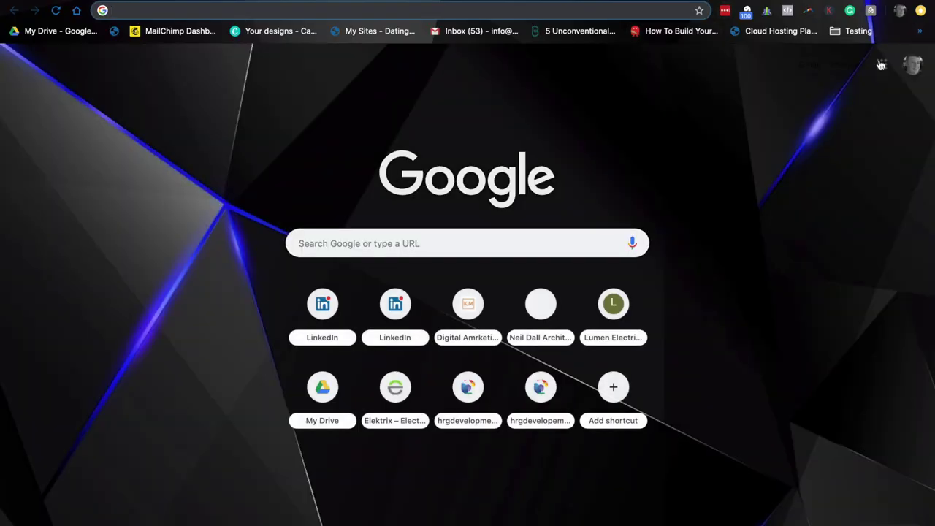
click(881, 65)
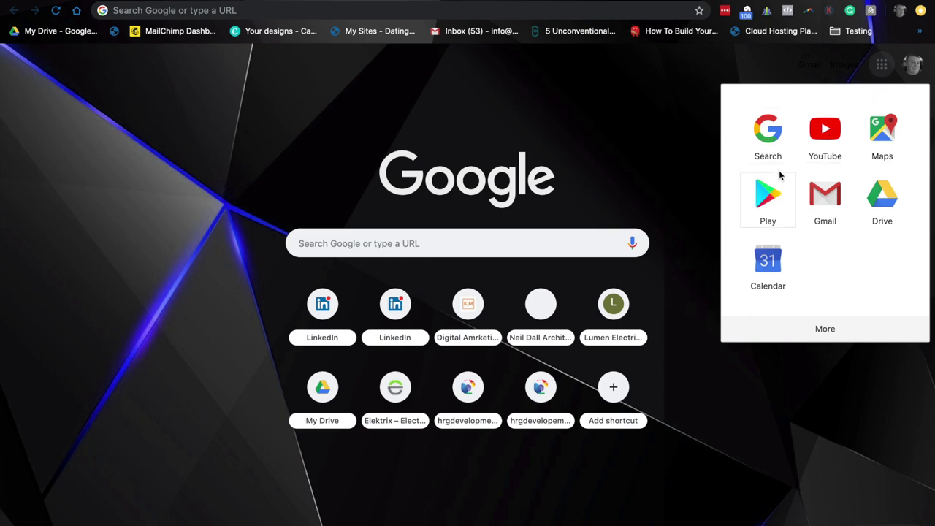
click(885, 196)
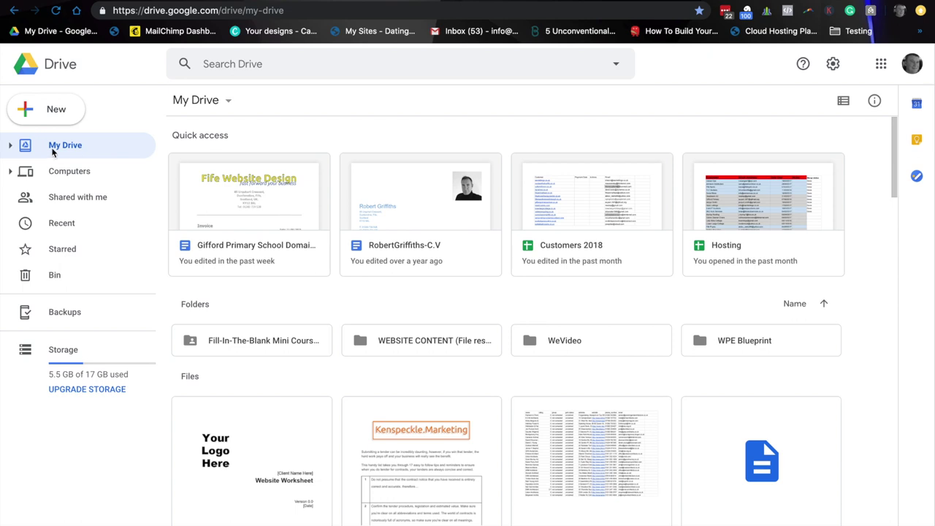
Upload RetirementHomes1.csv from Downloads to Google Drive.
click(50, 109)
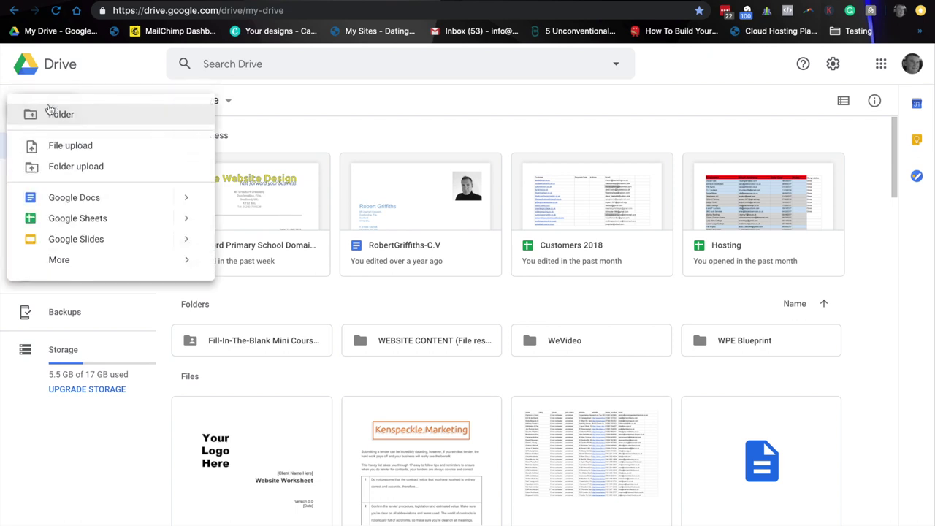
click(74, 148)
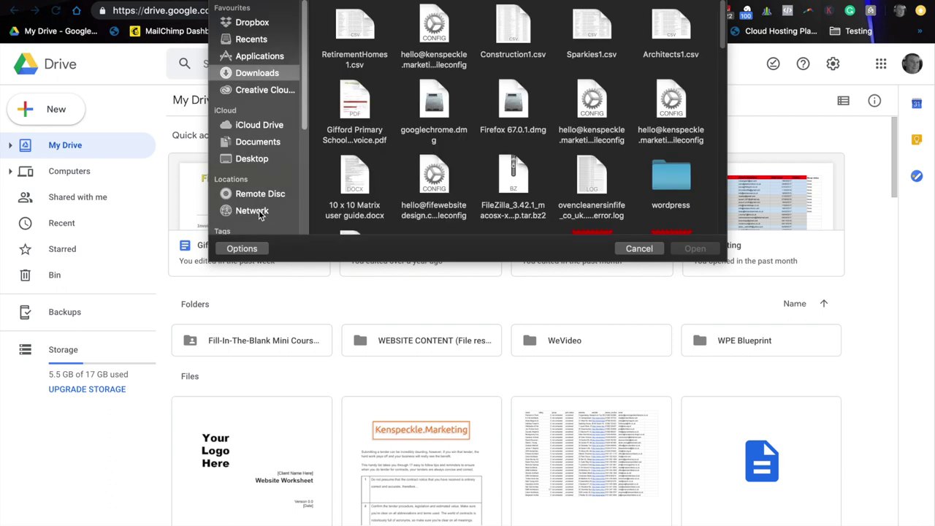
click(356, 27)
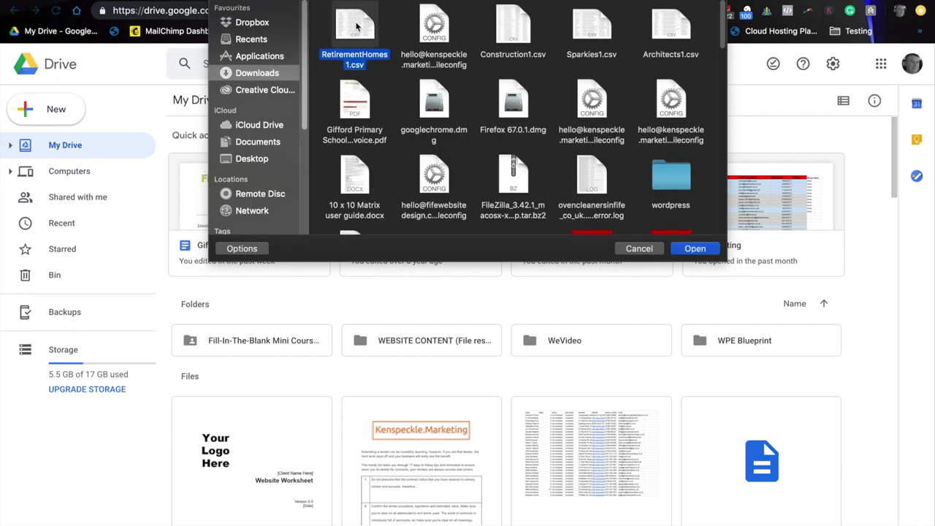
click(692, 249)
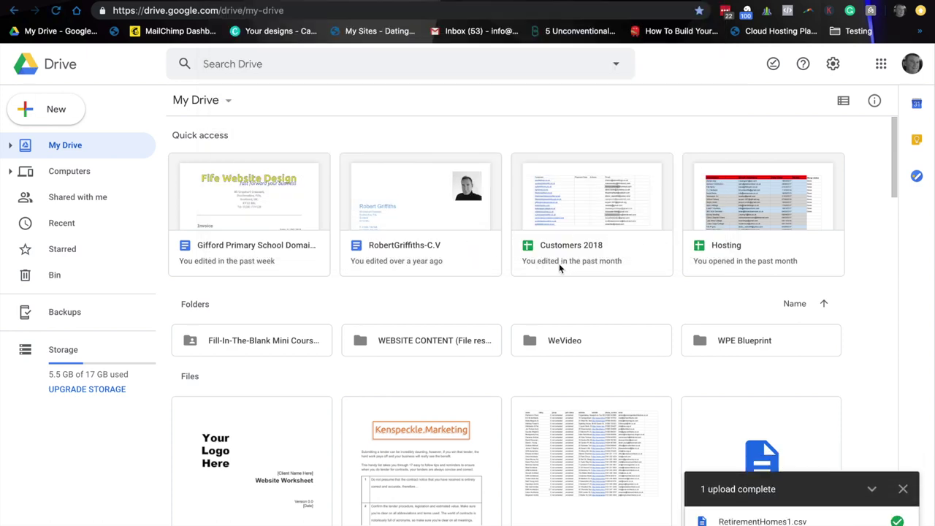
Preview the uploaded RetirementHomes1.csv from the upload panel.
scroll(555, 269, down, 2)
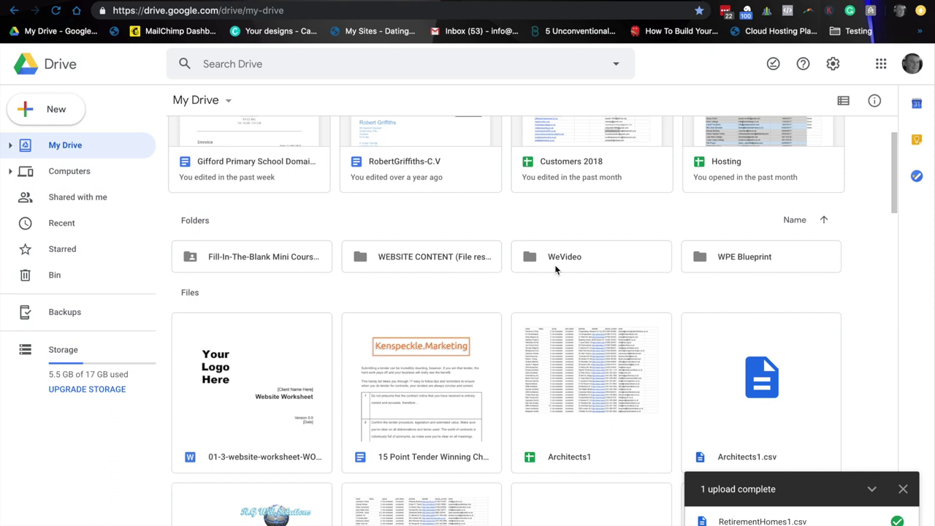
scroll(555, 270, up, 2)
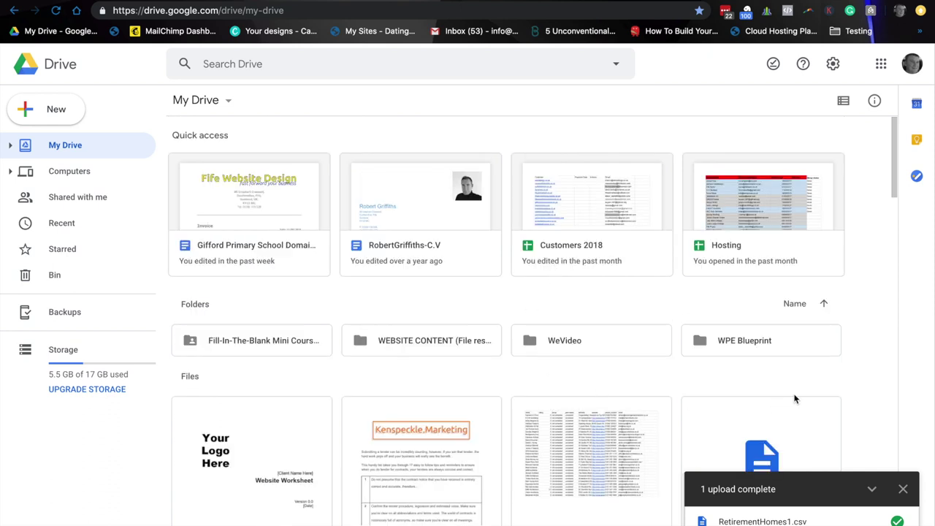
click(872, 489)
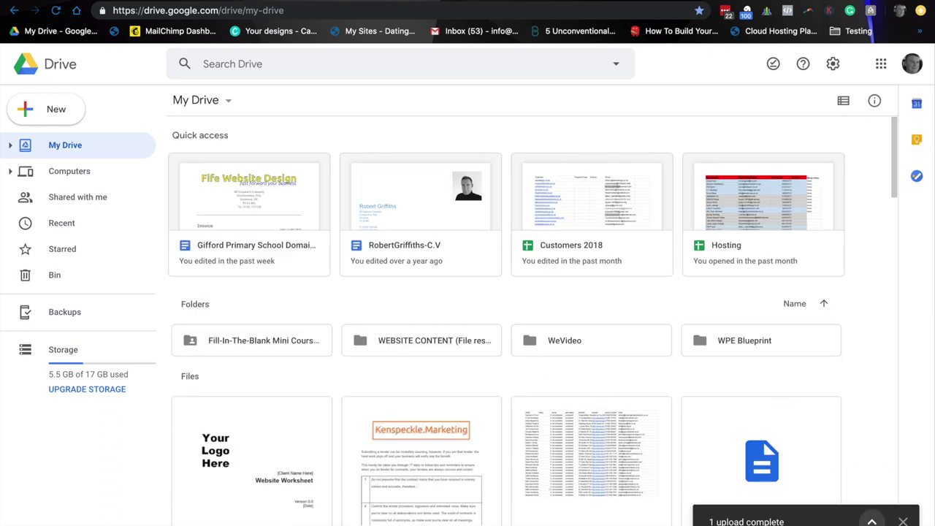
click(872, 520)
click(772, 521)
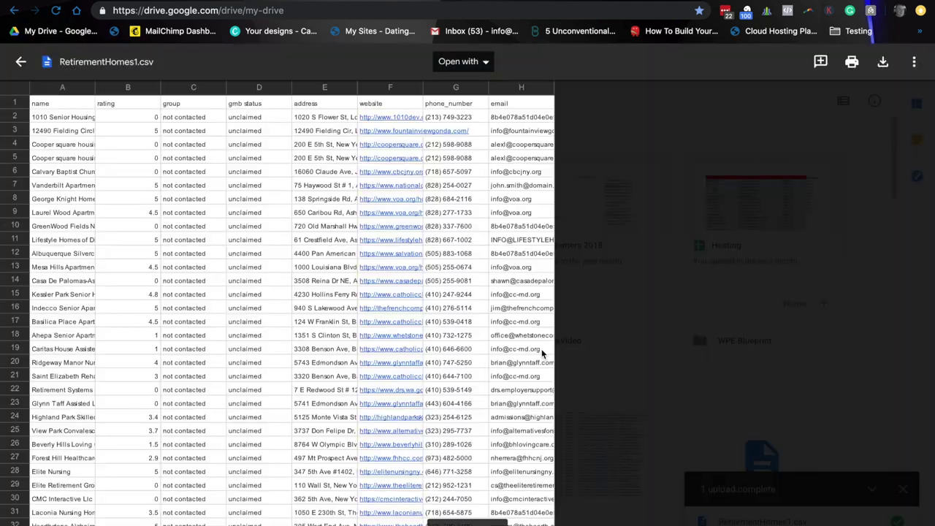
Convert RetirementHomes1.csv to Google Sheets and widen the phone_number column.
click(485, 64)
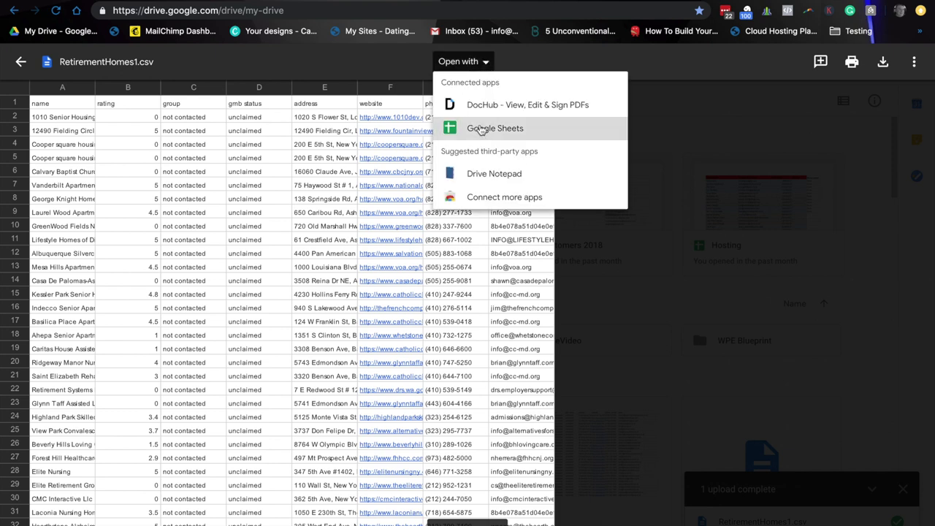
click(481, 129)
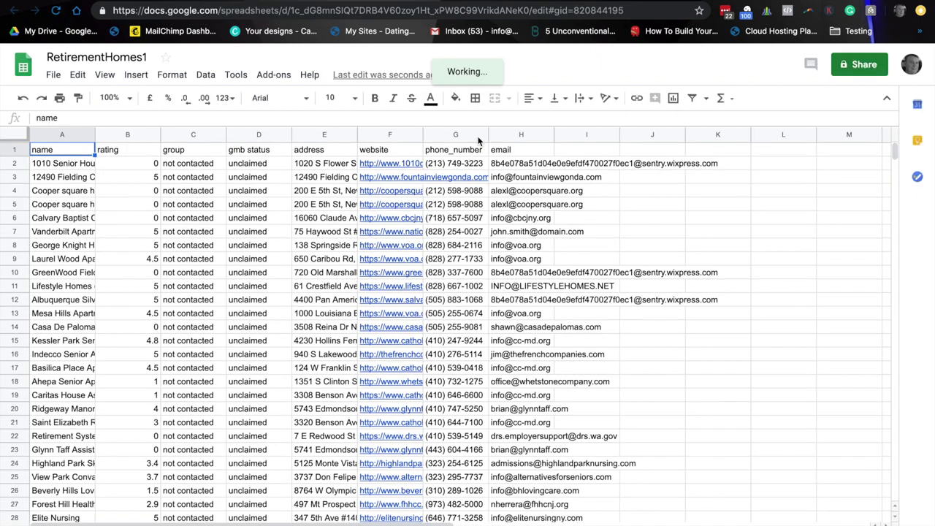
mouse_move(492, 135)
mouse_down()
mouse_move(531, 135)
mouse_move(503, 136)
mouse_up()
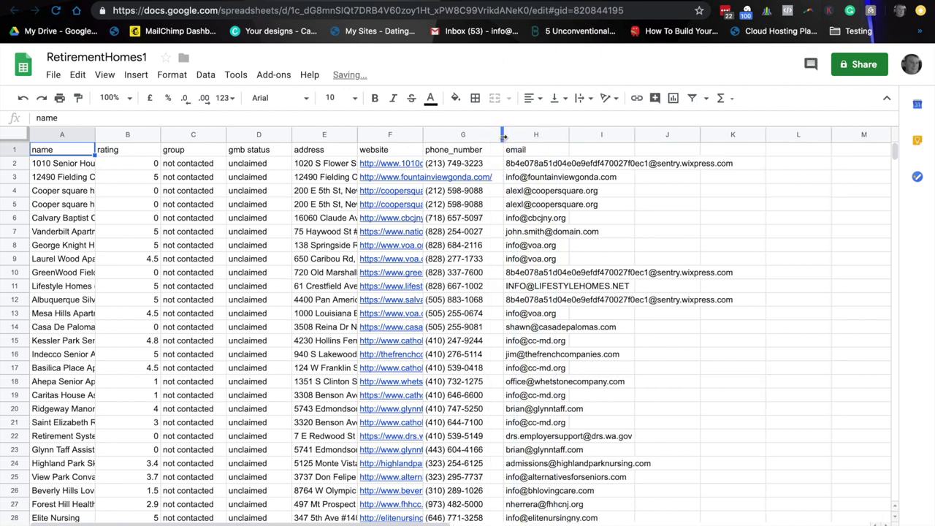
scroll(560, 255, down, 4)
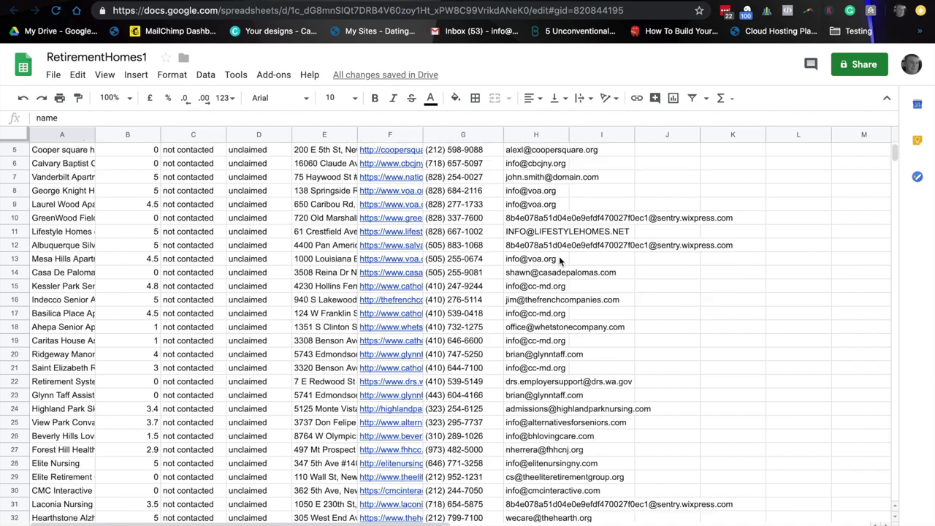
scroll(560, 262, up, 4)
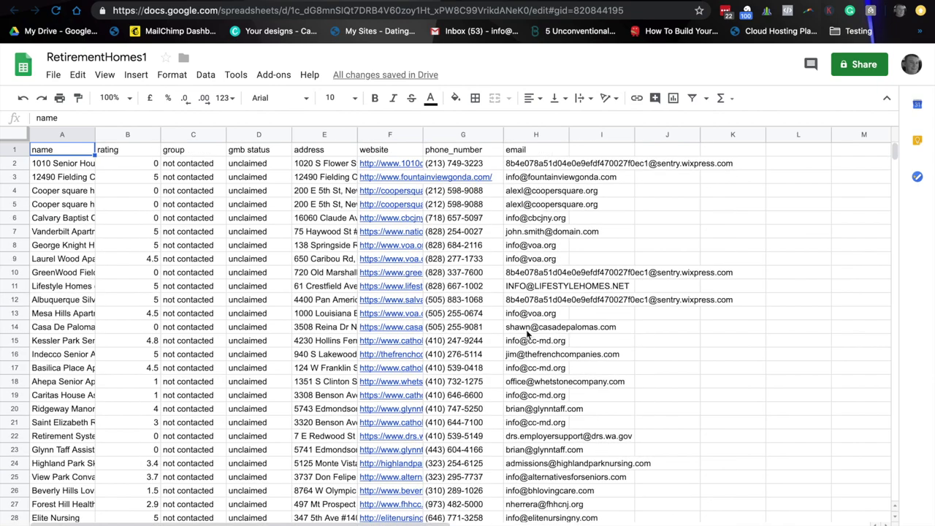
scroll(562, 387, down, 4)
scroll(566, 381, up, 4)
Switch back to the Gmail inbox tab.
key(super+w)
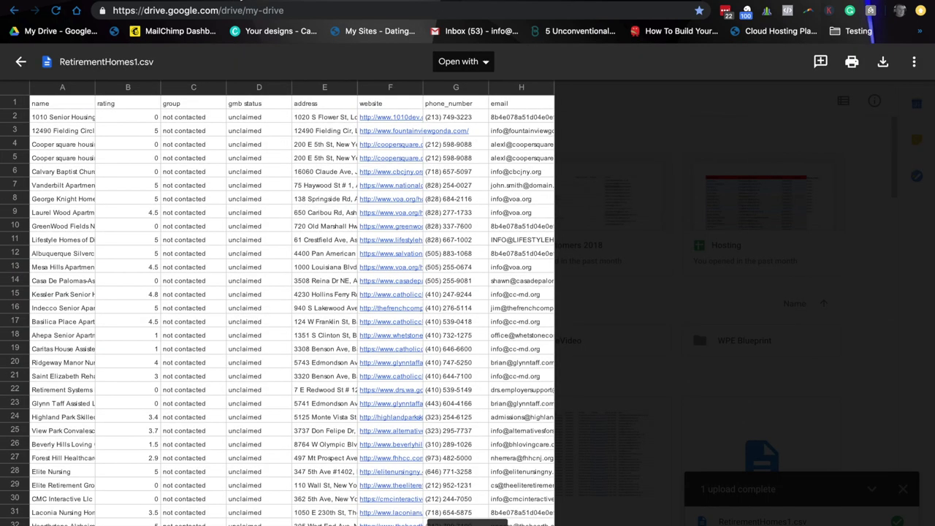
key(super+shift+t)
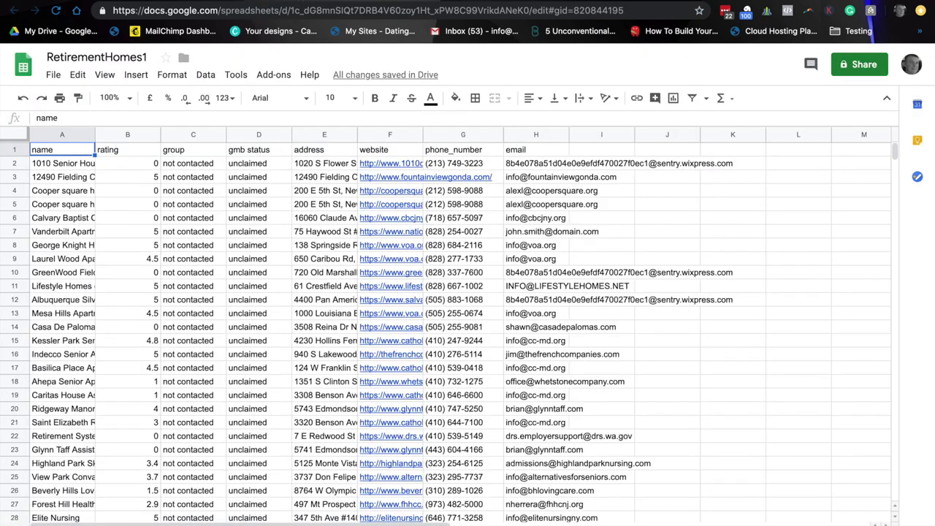
key(super+1)
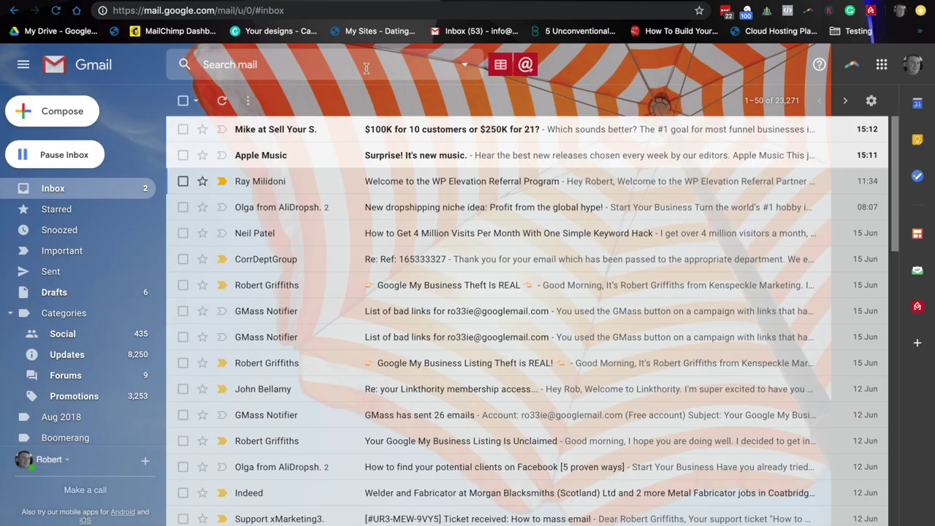
Connect GMass to the RetirementHomes1 sheet to create a draft addressed to its emails.
click(500, 66)
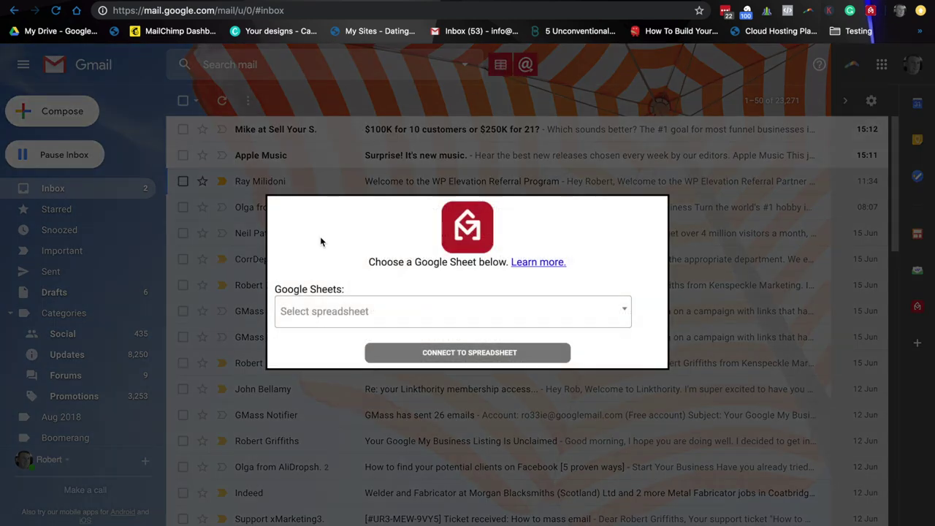
click(371, 312)
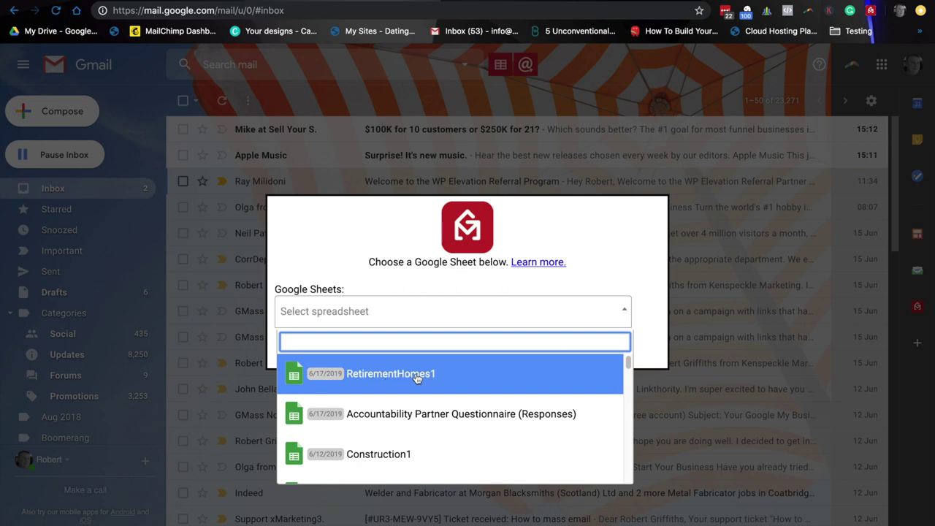
click(369, 379)
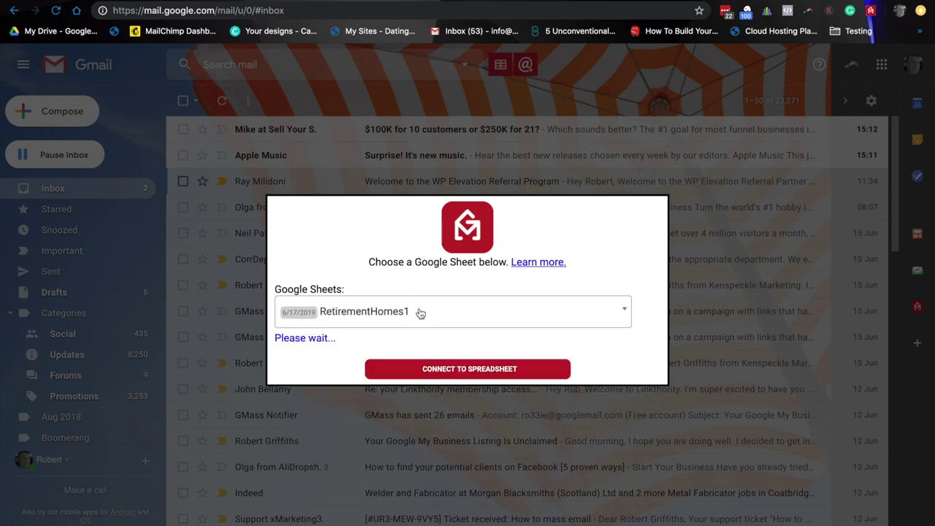
click(444, 344)
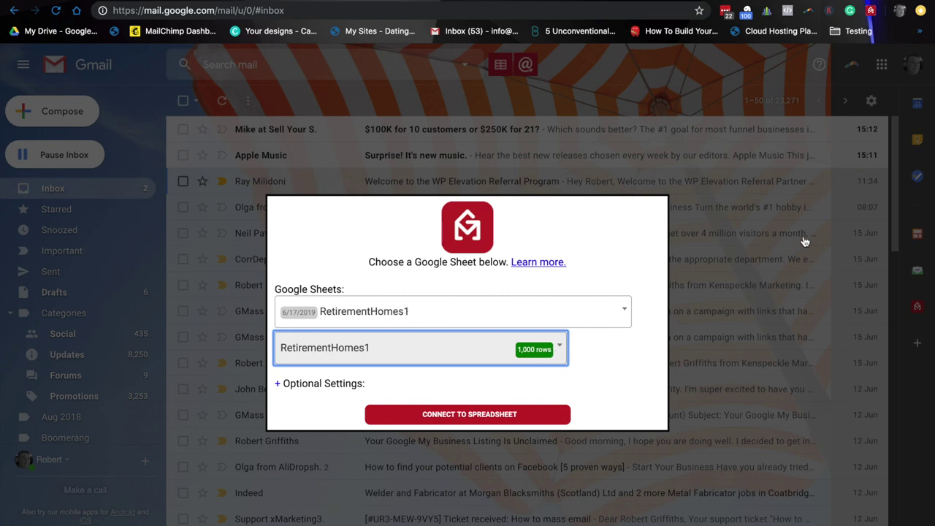
click(447, 310)
click(443, 312)
click(447, 351)
click(470, 420)
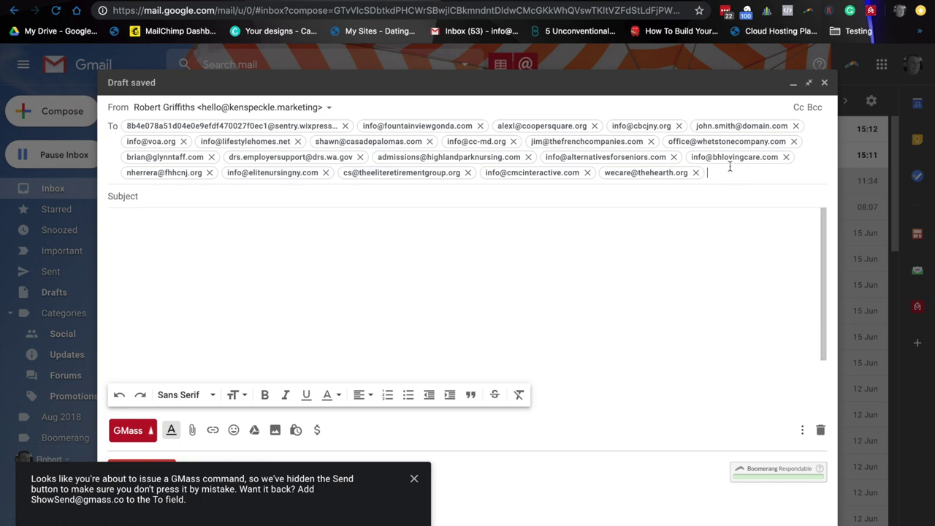
Add your own Gmail address to the draft's To recipients.
text(ro33ie)
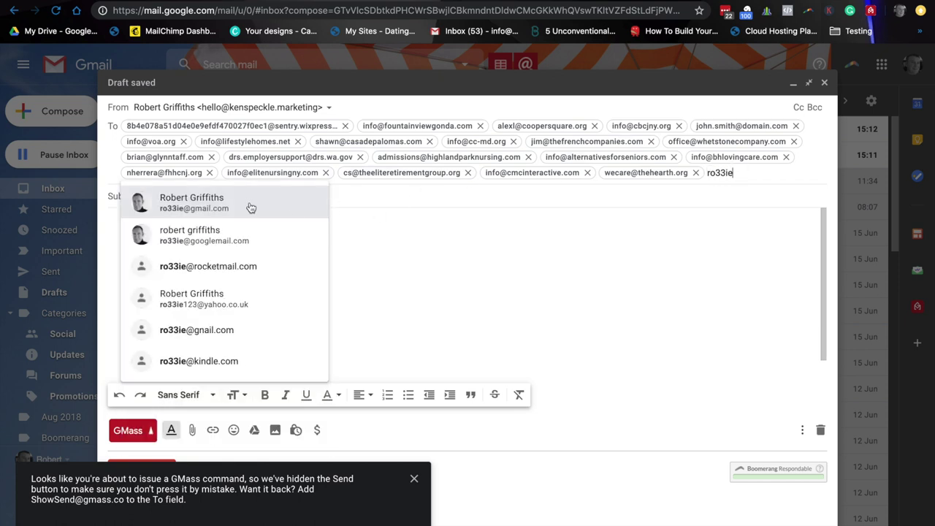
click(204, 201)
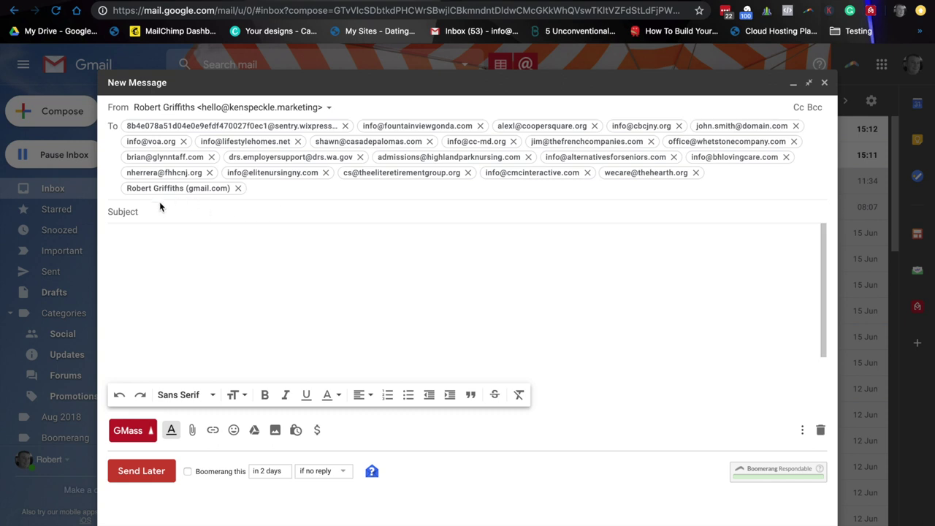
mouse_move(233, 193)
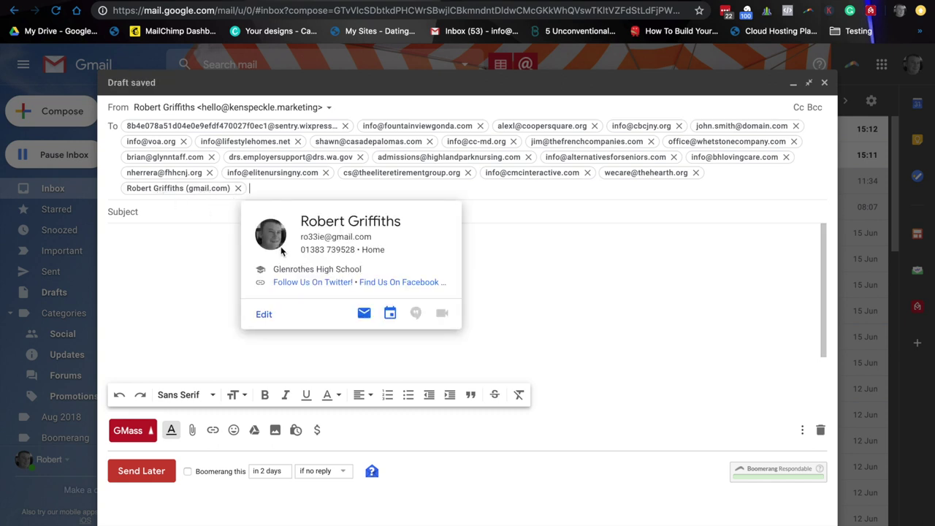
click(542, 247)
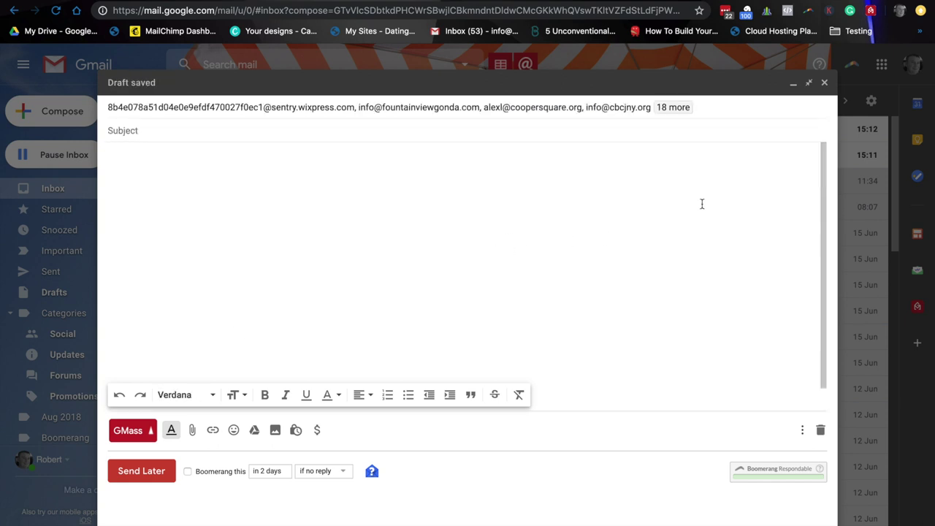
Put the 22-recipient draft away and show then close the GMass mail merge panel.
click(792, 82)
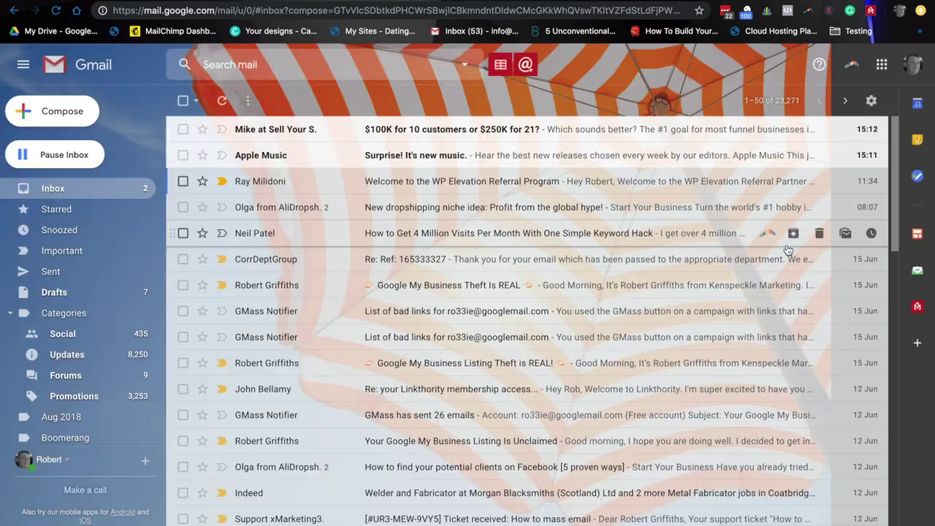
click(917, 308)
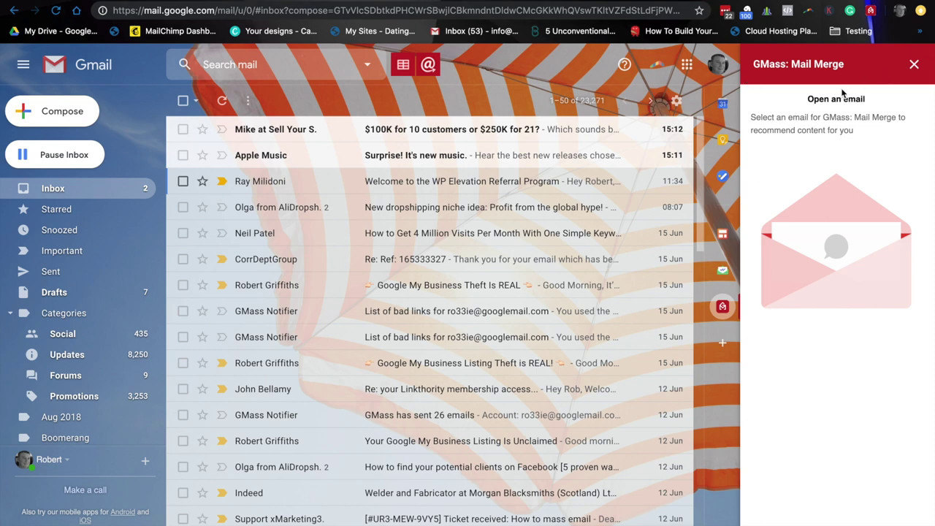
drag(756, 66, 859, 66)
click(862, 69)
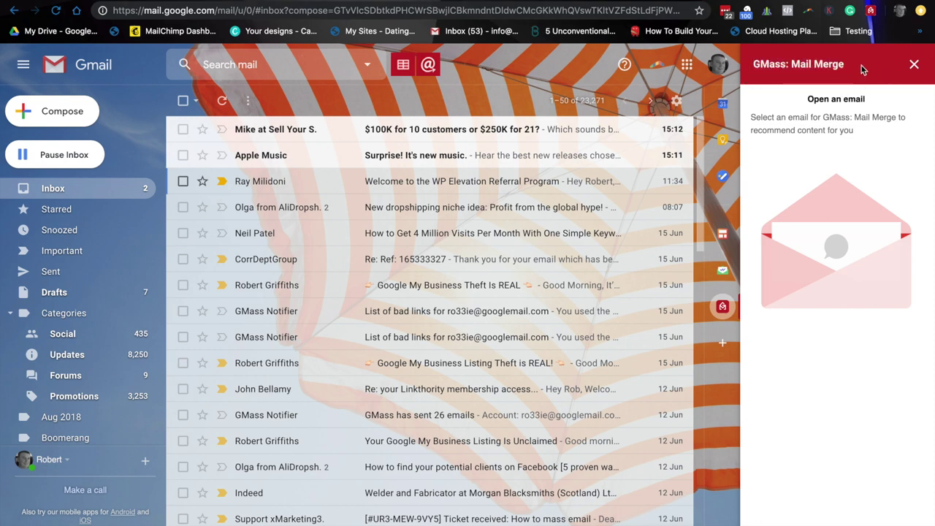
click(913, 64)
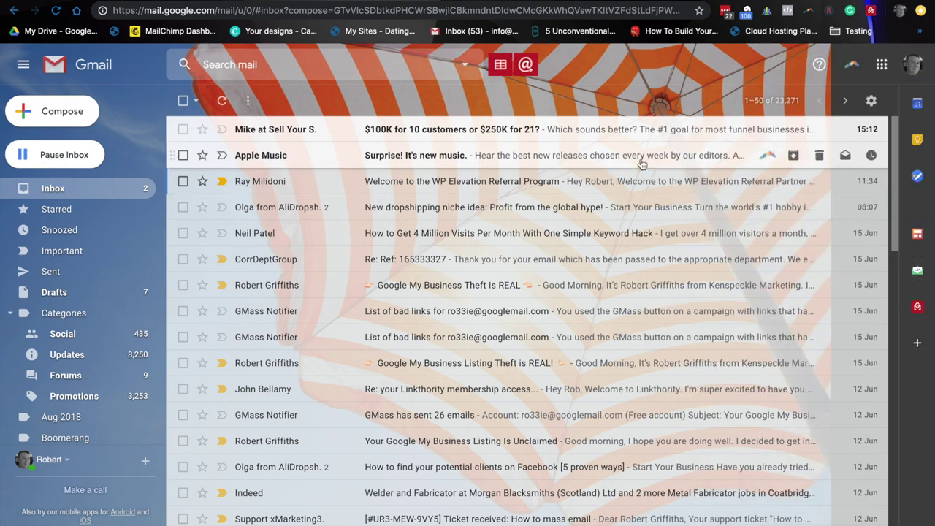
Create another GMass draft connected to the RetirementHomes1 spreadsheet.
click(496, 68)
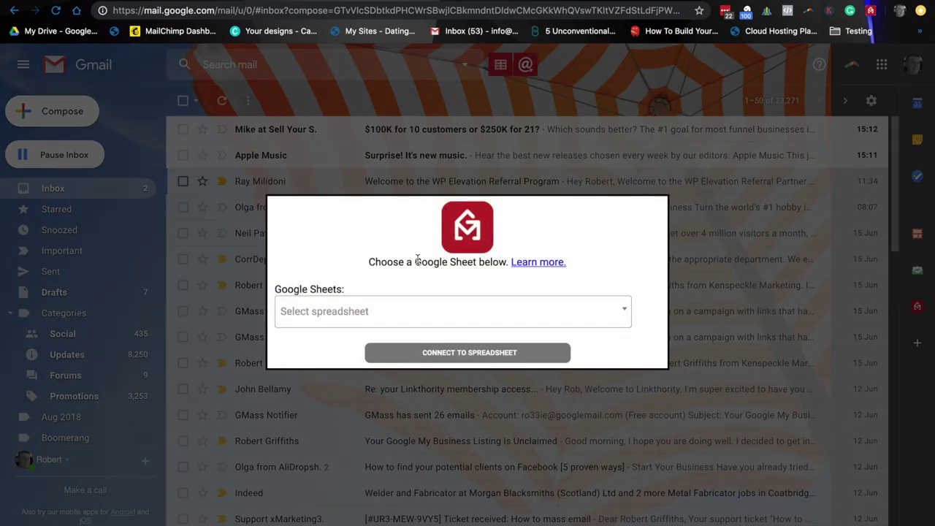
click(401, 319)
click(406, 376)
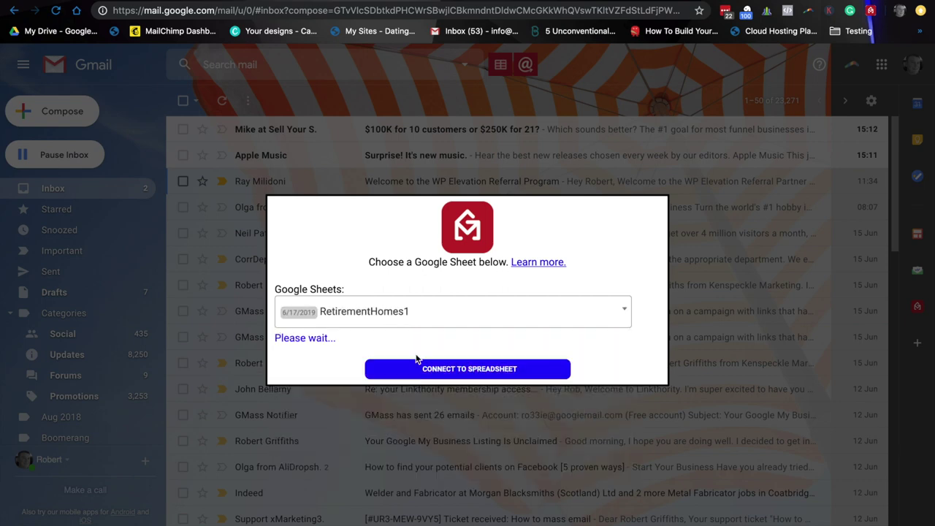
click(428, 371)
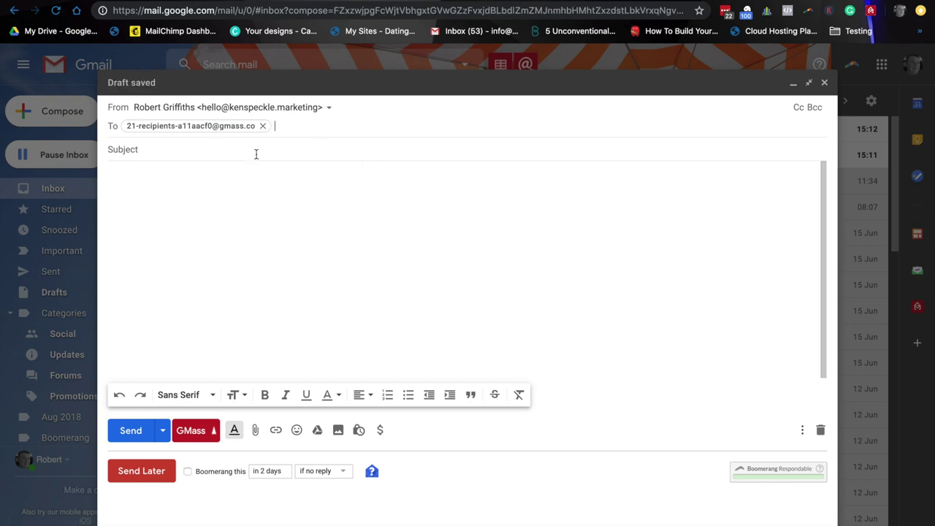
Keep the current sender address and leave full-screen Chrome for the macOS desktop.
click(328, 108)
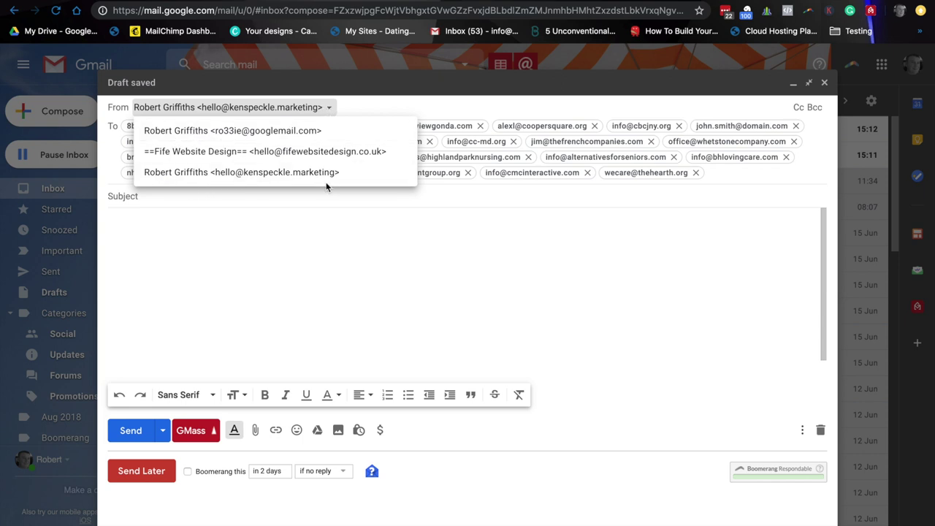
click(455, 193)
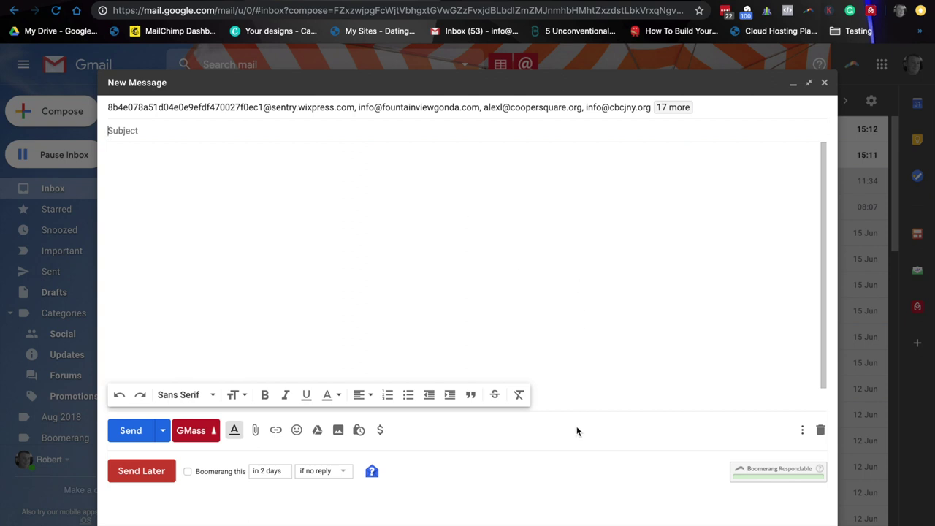
key(ctrl+Up)
click(605, 359)
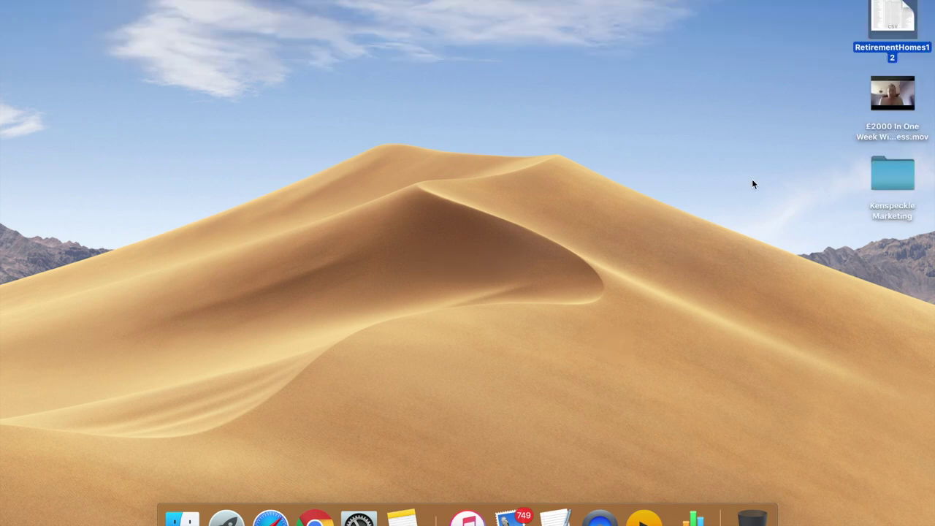
Open the Kenspeckle Marketing folder in Finder and maximise its window.
click(896, 171)
double_click(879, 169)
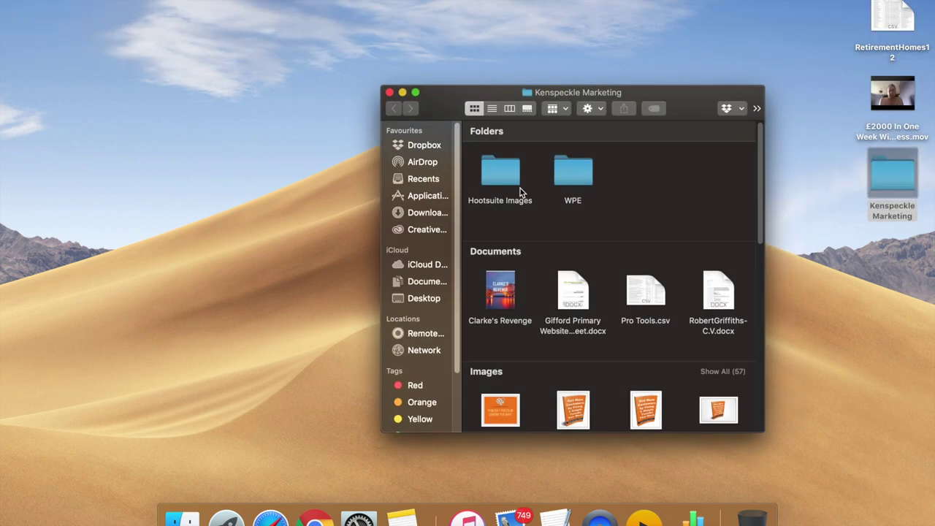
scroll(620, 261, down, 5)
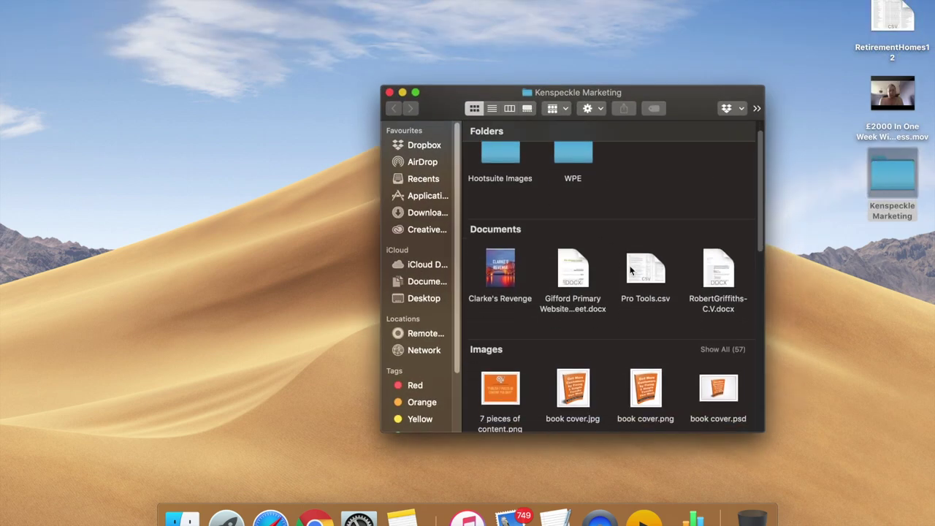
scroll(639, 263, down, 6)
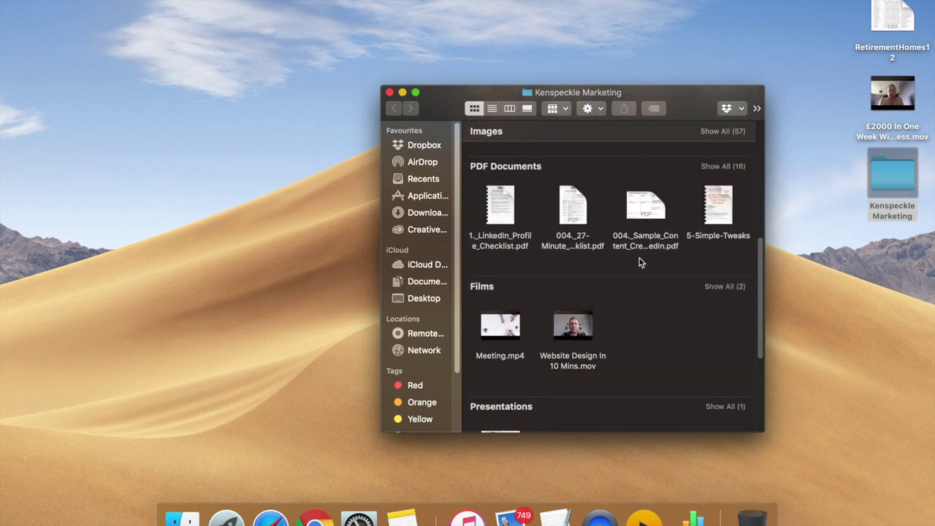
scroll(644, 277, down, 5)
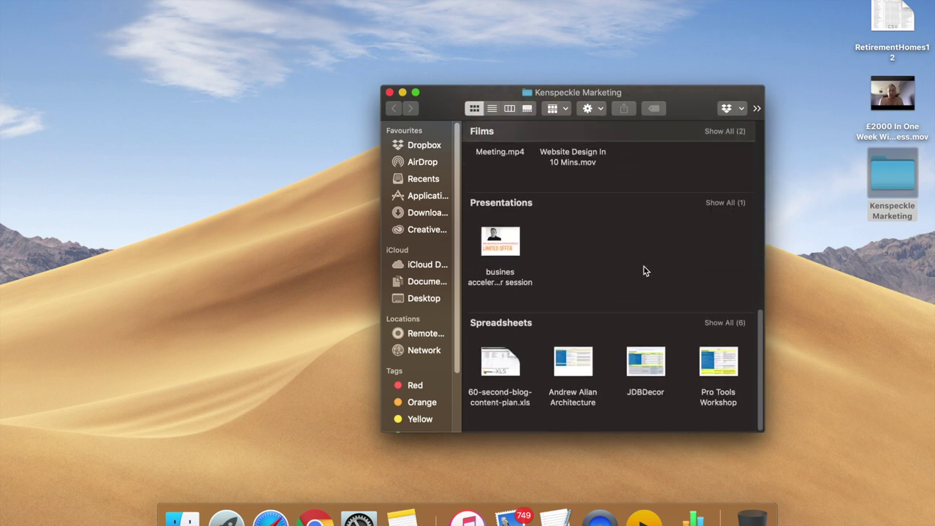
scroll(635, 268, up, 15)
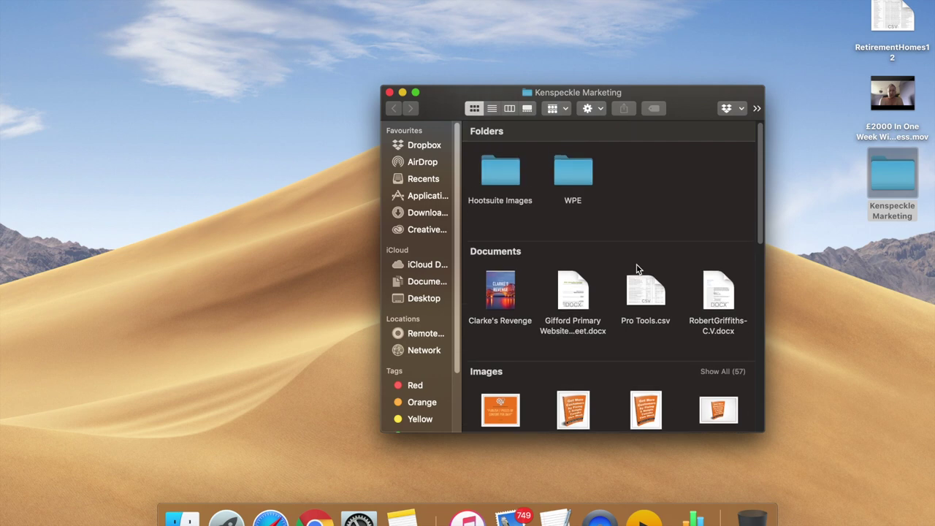
click(574, 181)
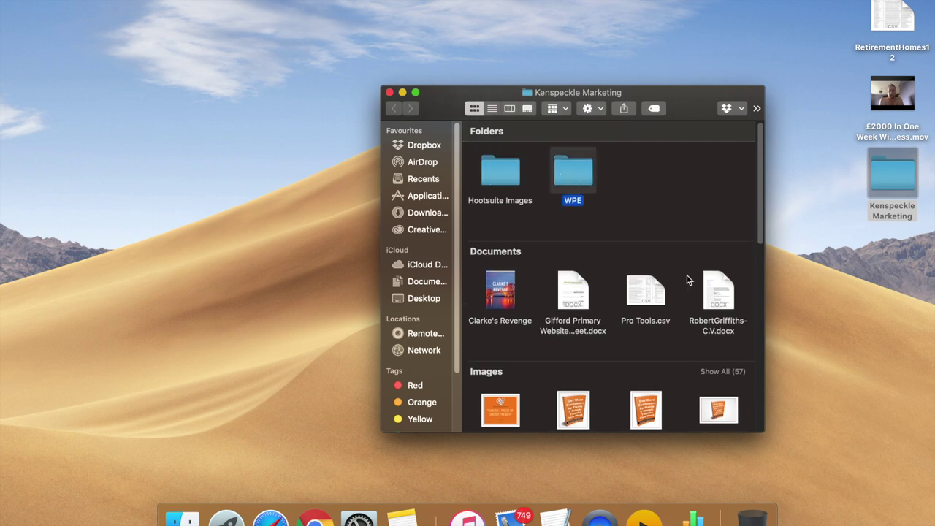
click(415, 94)
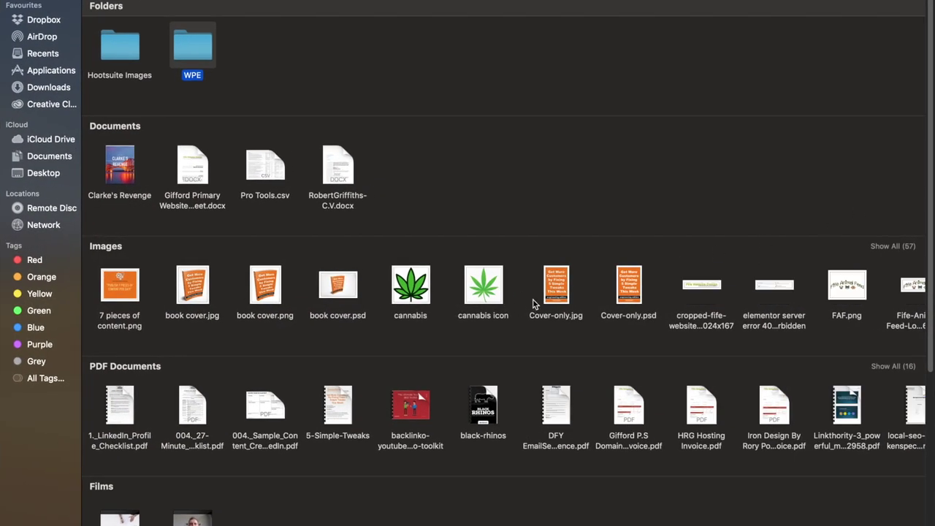
Open DFY EmailSequence.pdf from the PDF Documents section in Preview.
scroll(515, 307, down, 2)
scroll(515, 307, down, 2)
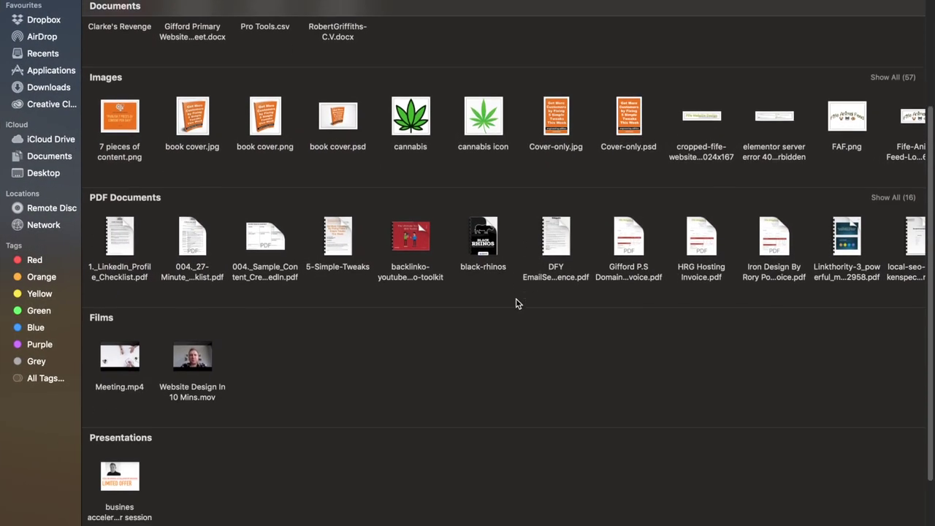
scroll(515, 303, down, 2)
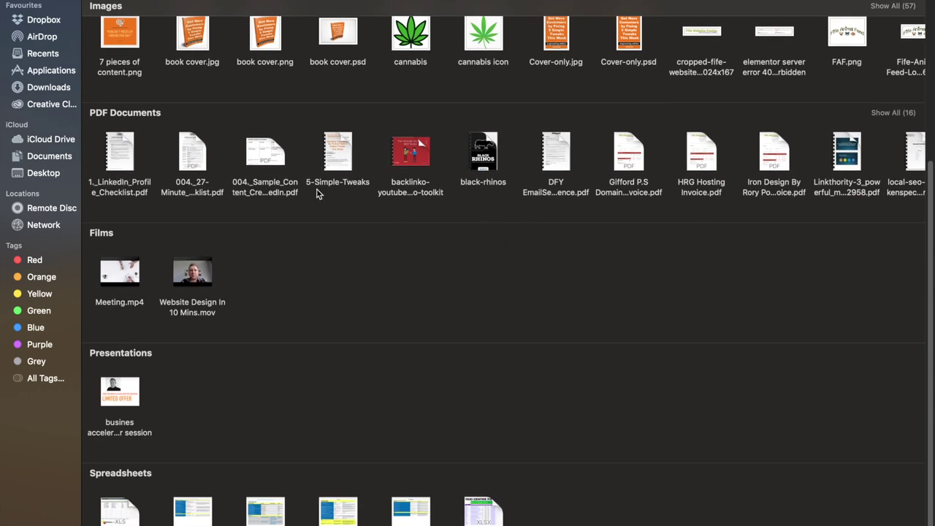
click(552, 150)
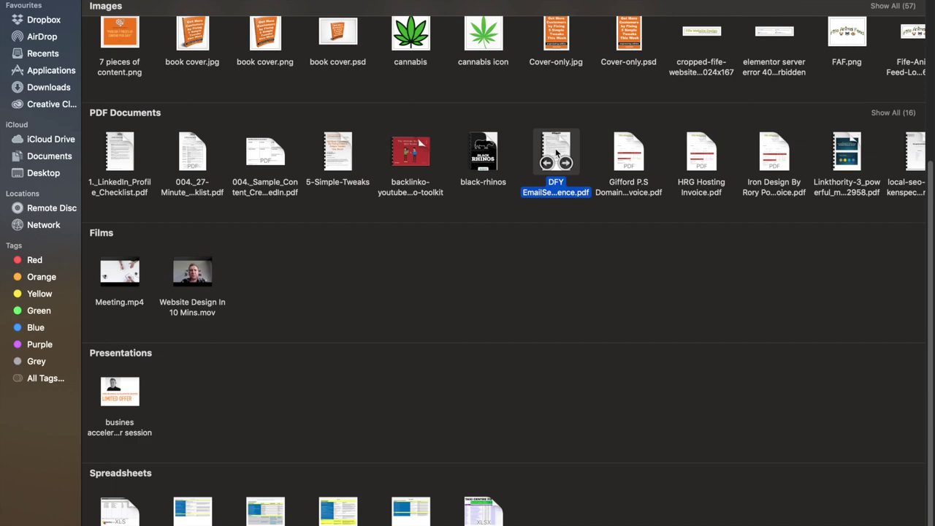
double_click(556, 151)
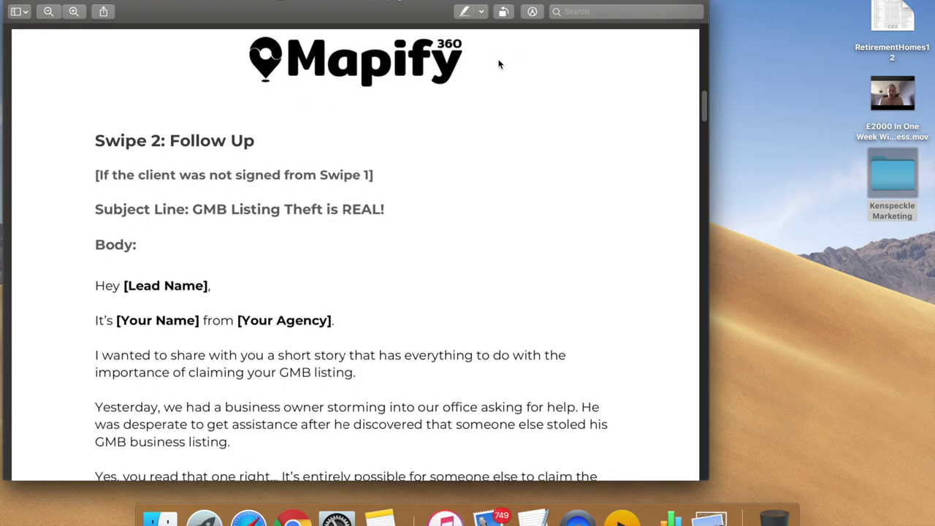
Copy Template 1's email body from 'Hey there,' to '[Your website]', then return to Chrome.
click(303, 77)
scroll(401, 152, down, 15)
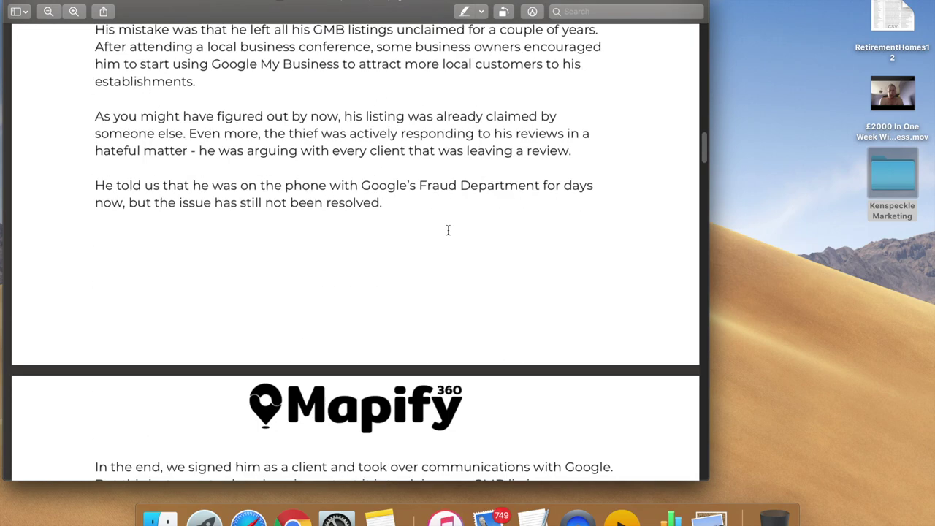
scroll(451, 227, down, 20)
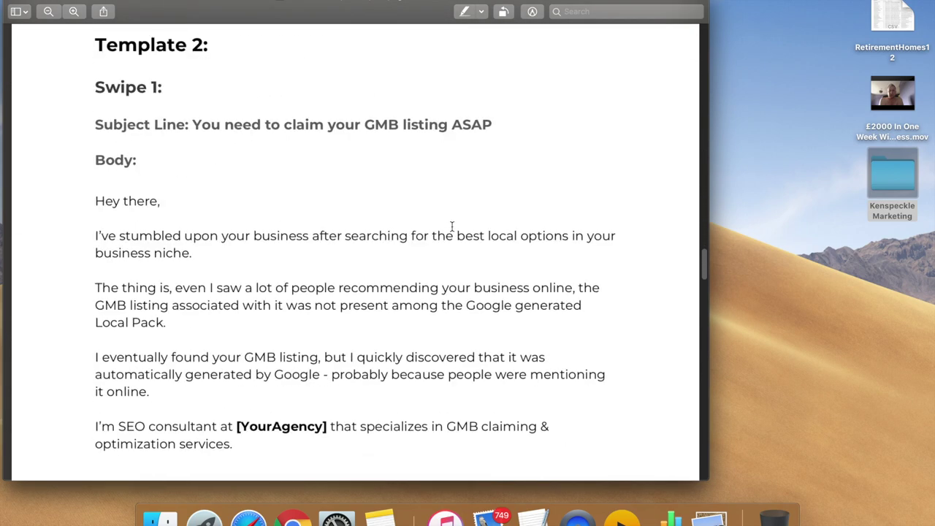
scroll(450, 225, up, 15)
scroll(438, 222, down, 20)
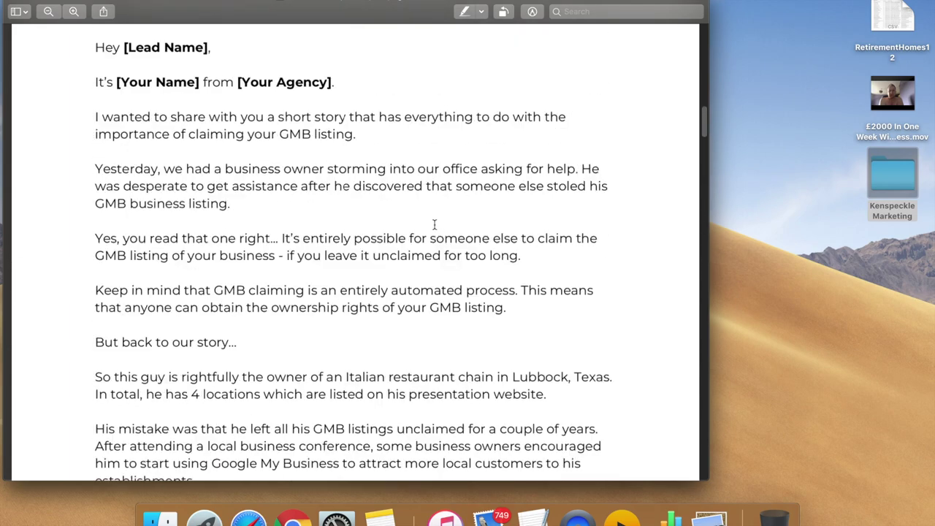
scroll(434, 219, up, 8)
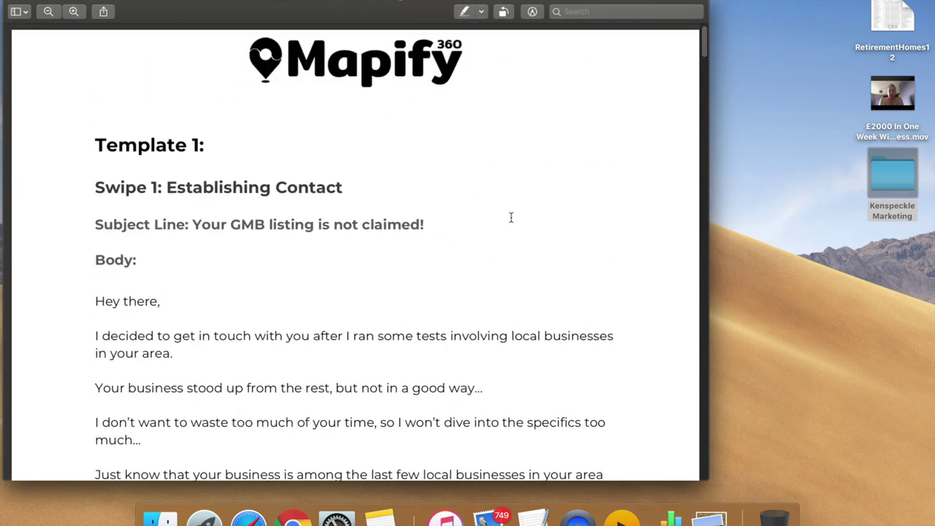
scroll(380, 226, down, 3)
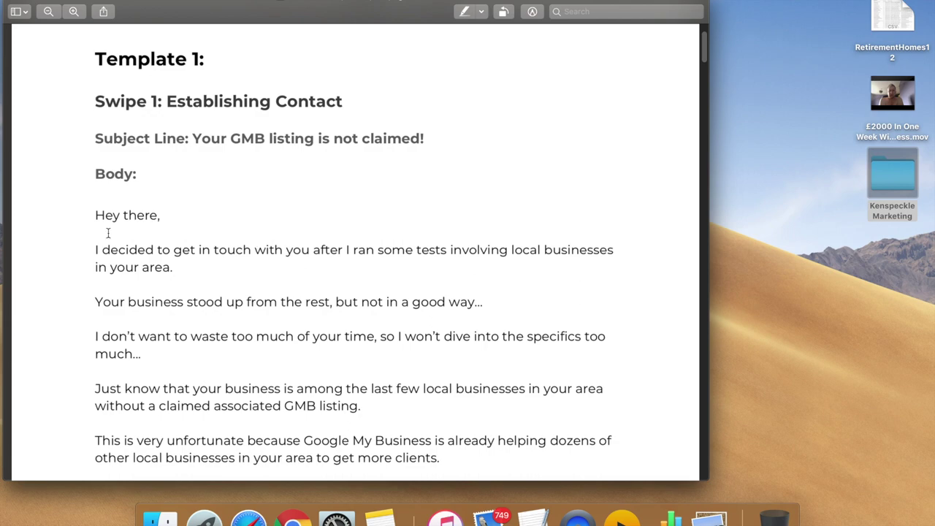
drag(97, 214, 317, 401)
right_click(261, 260)
click(289, 298)
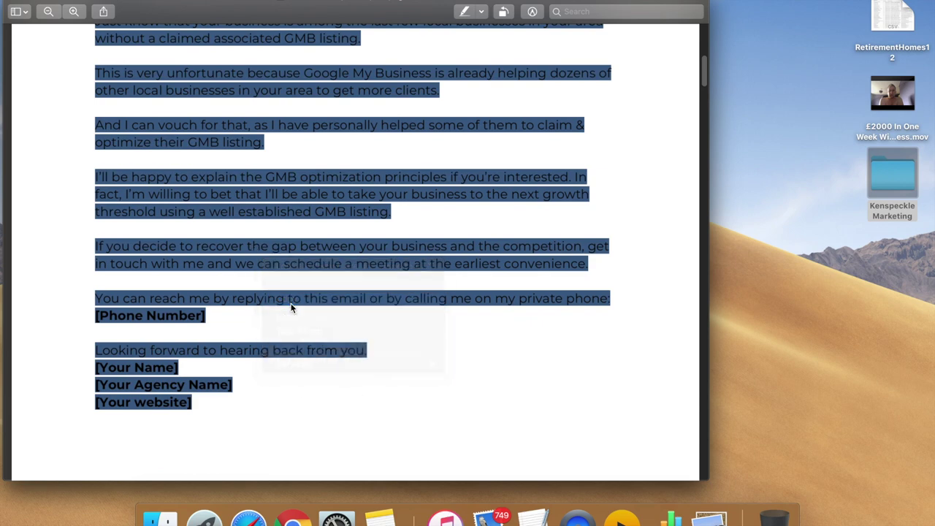
scroll(291, 308, up, 10)
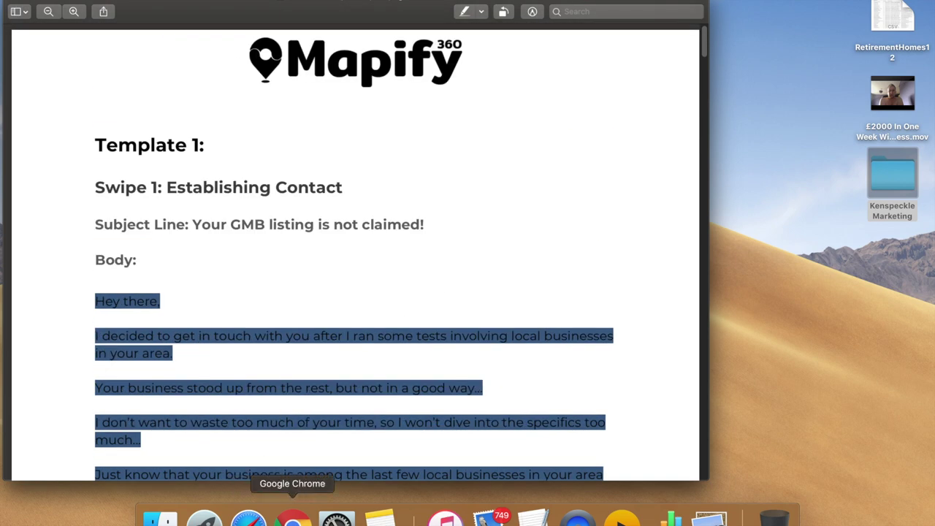
click(292, 518)
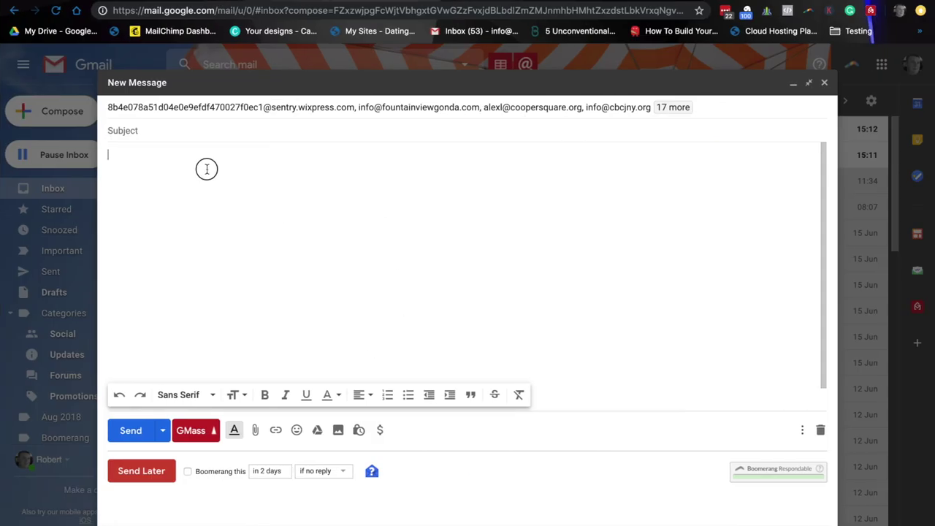
Paste the Template 1 text into the Gmail message body, starting with 'Hey there,'.
right_click(207, 169)
click(234, 199)
right_click(171, 179)
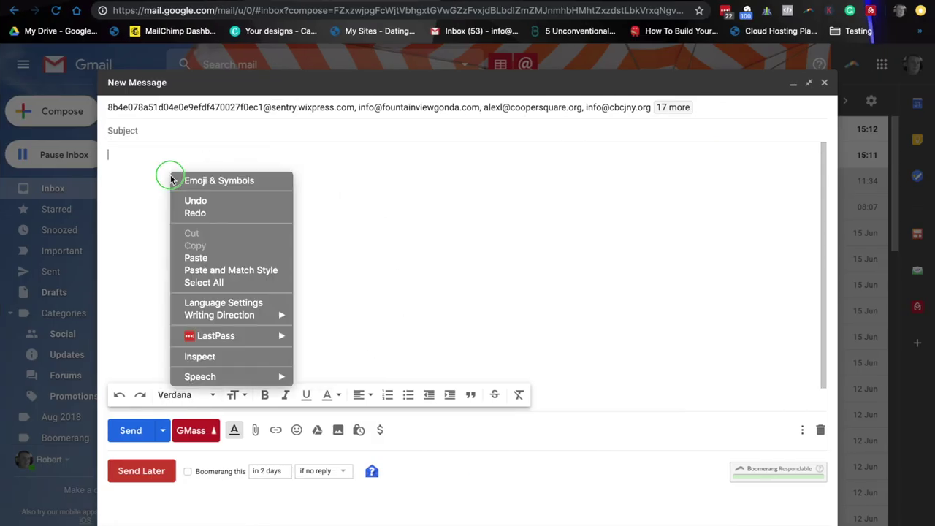
click(201, 255)
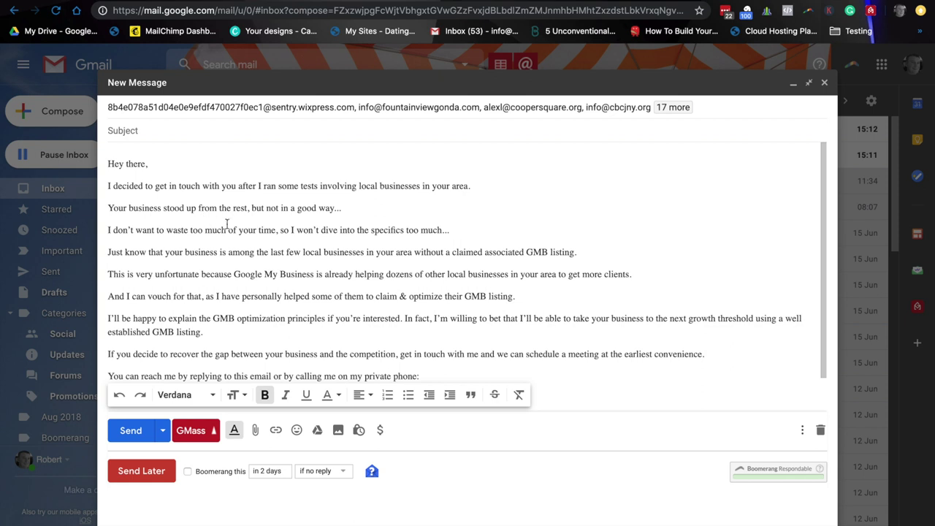
click(109, 163)
drag(373, 278, 354, 275)
click(120, 165)
Set the entire email body in the Verdana font.
drag(108, 163, 480, 368)
scroll(436, 338, down, 3)
scroll(368, 311, up, 3)
click(368, 312)
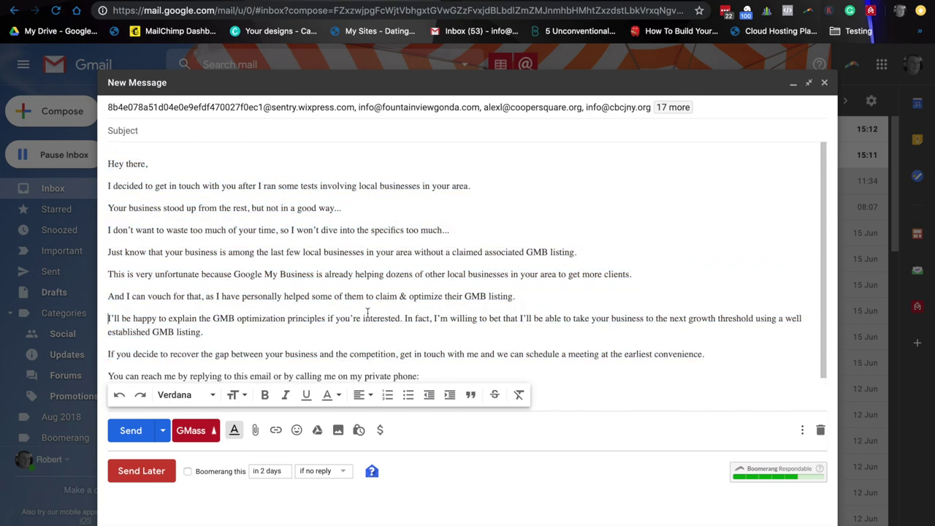
key(ctrl+a)
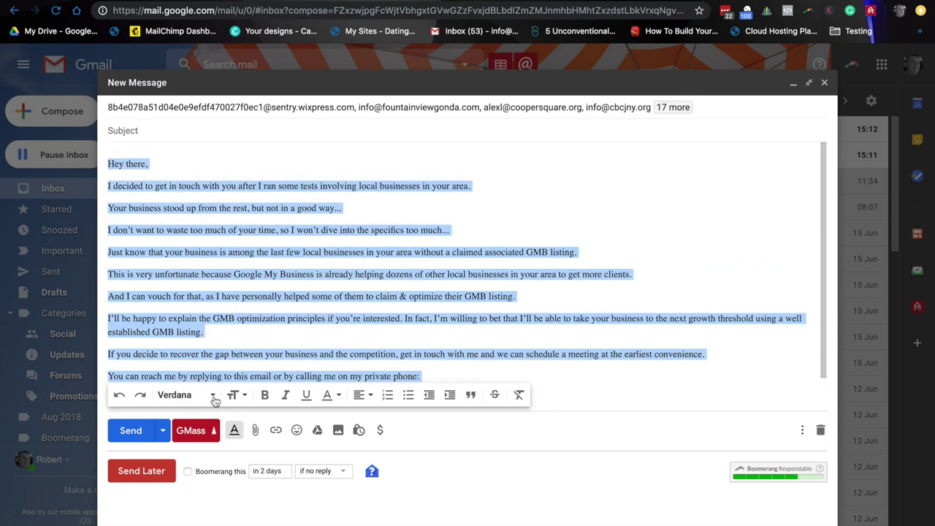
click(212, 396)
click(223, 374)
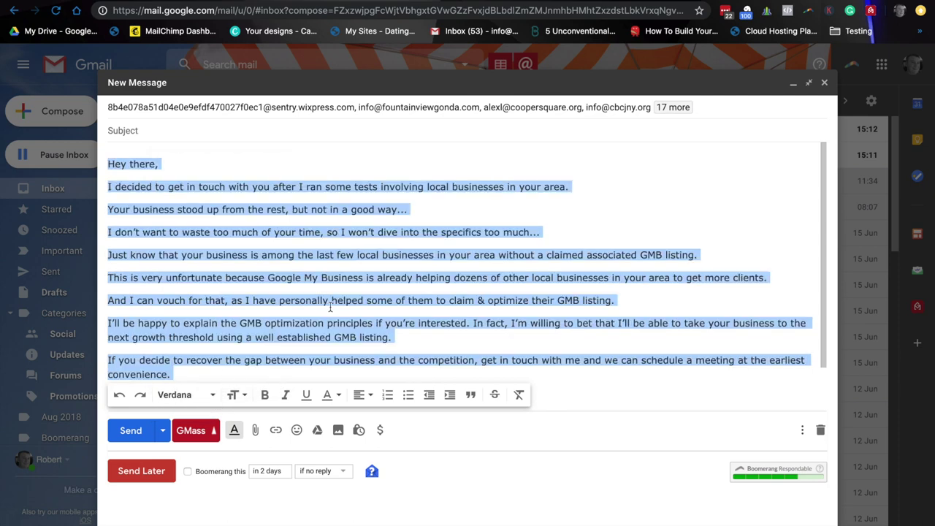
click(313, 293)
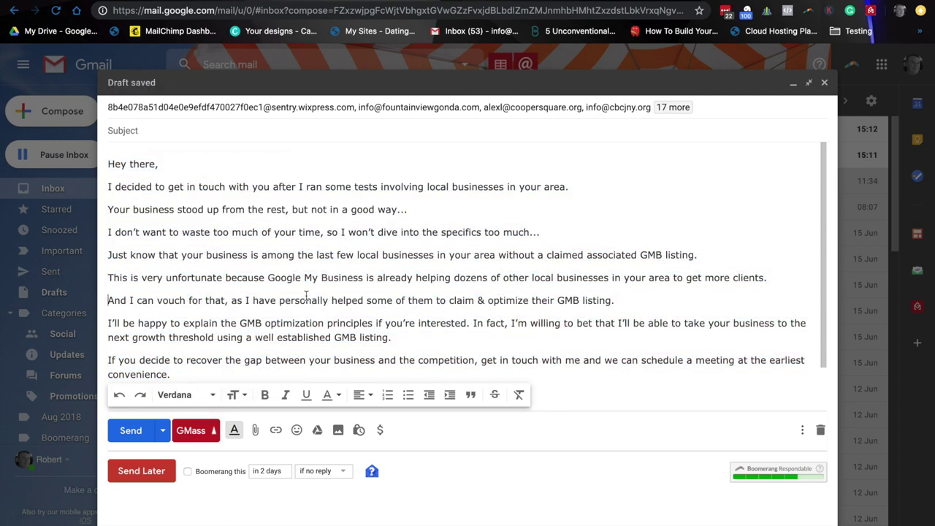
Delete the [Phone Number] phrase so the line reads 'You can reach me by replying to this email.'.
scroll(315, 306, down, 2)
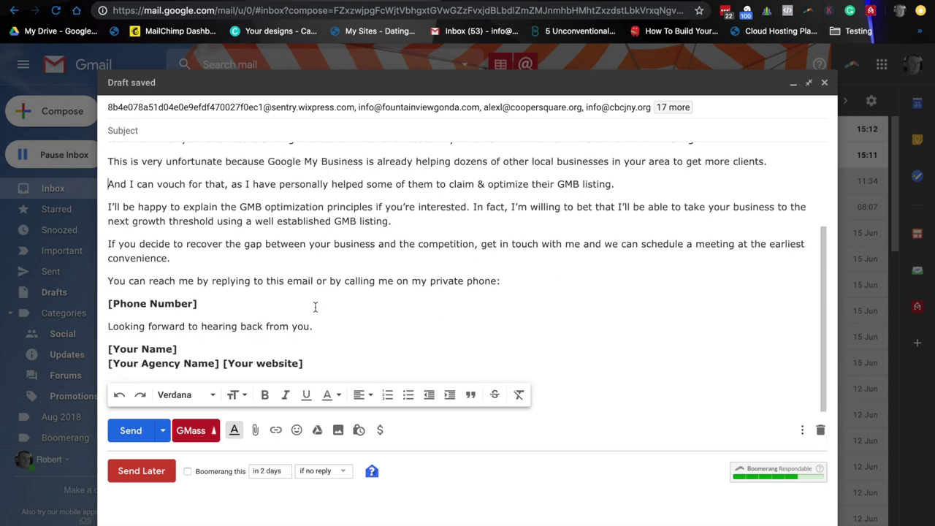
drag(205, 306, 108, 316)
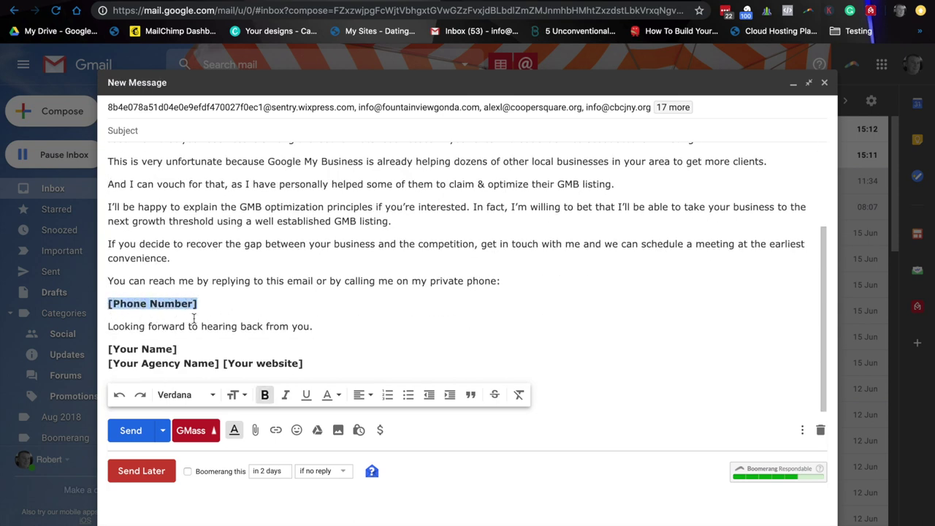
key(BackSpace)
key(BackSpace)
key(BackSpace)
key(BackSpace)
key(BackSpace)
key(BackSpace)
key(BackSpace)
key(BackSpace)
key(BackSpace)
key(BackSpace)
key(BackSpace)
key(BackSpace)
key(BackSpace)
key(BackSpace)
key(BackSpace)
key(BackSpace)
key(BackSpace)
key(BackSpace)
key(BackSpace)
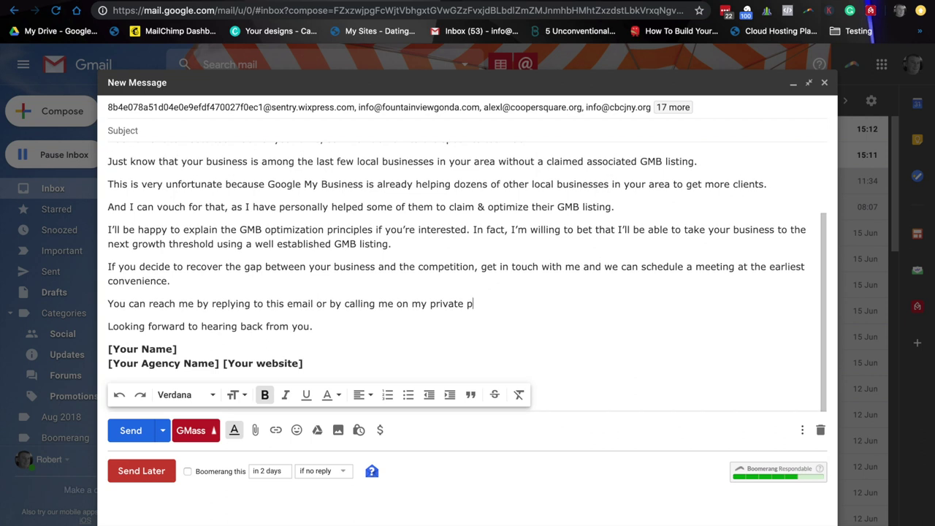
key(BackSpace)
key(BackSpace)
key(BackSpace)
key(BackSpace)
key(BackSpace)
key(BackSpace)
key(BackSpace)
key(BackSpace)
key(BackSpace)
key(BackSpace)
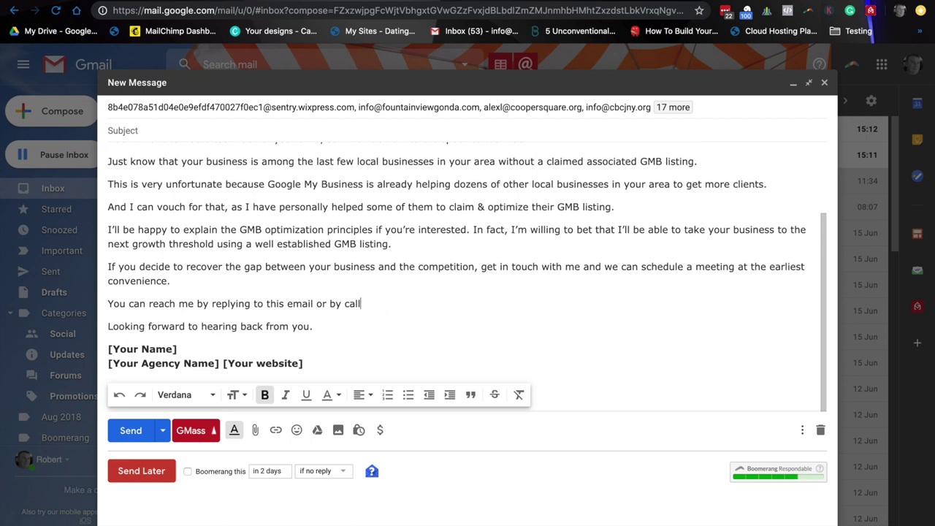
key(ctrl+b)
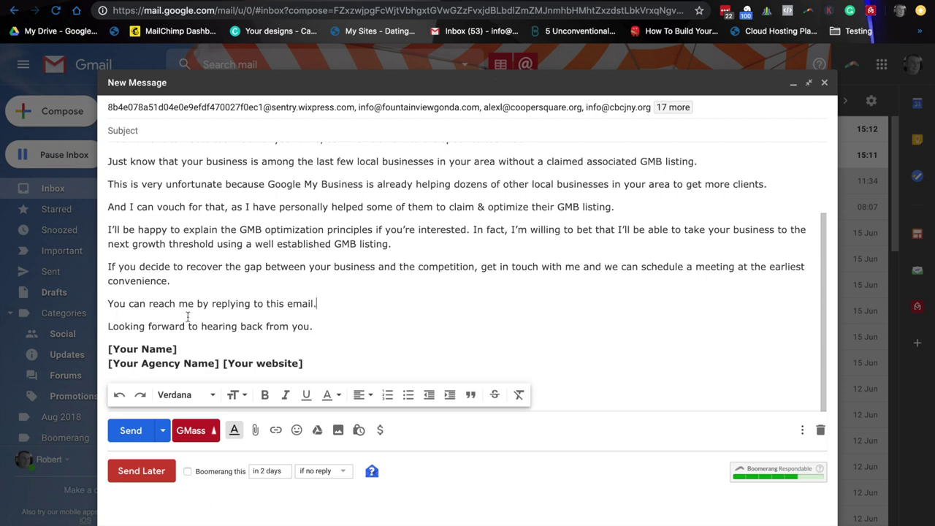
drag(318, 306, 108, 306)
Underline the reach-me line and replace the signature placeholders with the sender's name and 'Kenspeckle.Marketing'.
click(302, 394)
click(199, 356)
drag(302, 359, 109, 345)
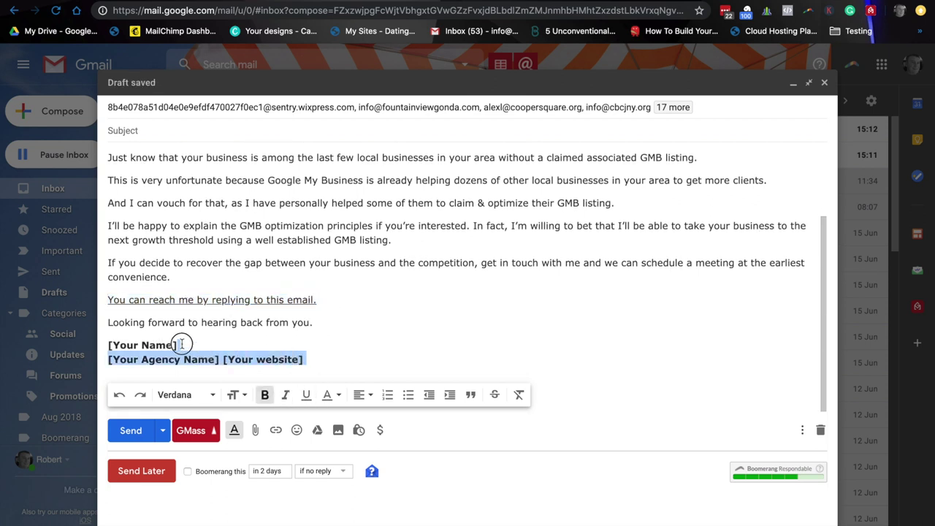
text(Ro)
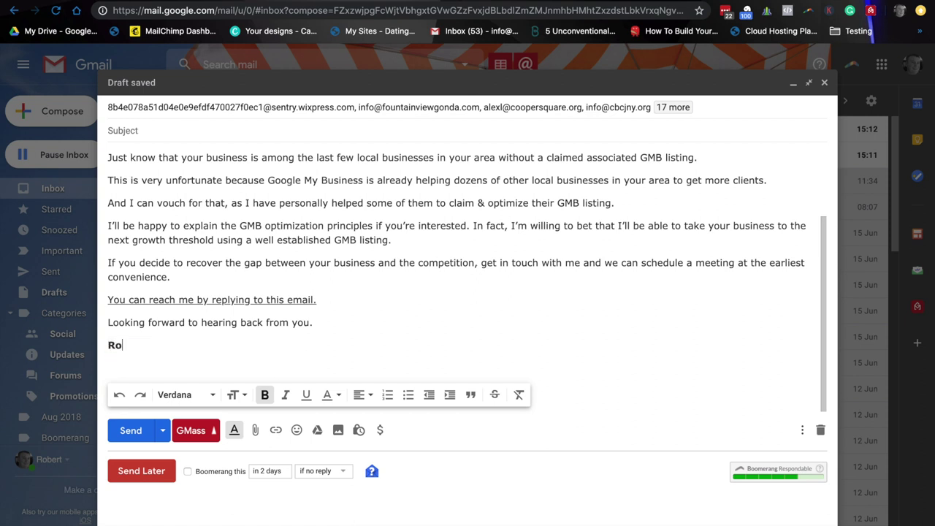
text(bert Griffiths)
key(Return)
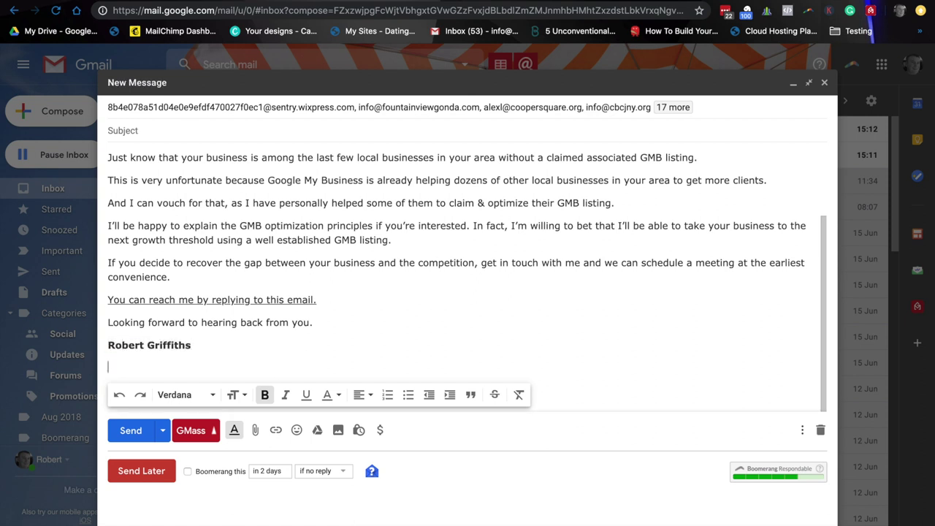
text(Kenspeckle.Marketing)
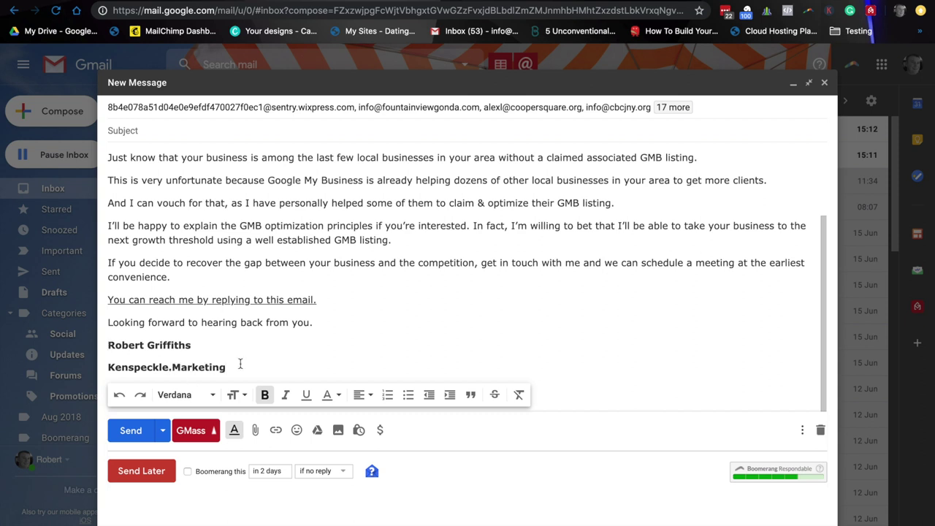
drag(228, 367, 108, 368)
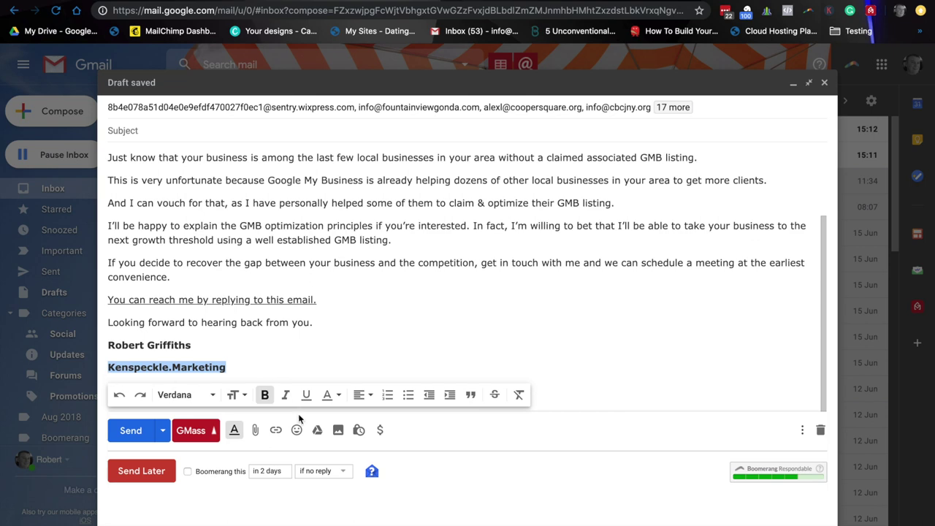
click(255, 430)
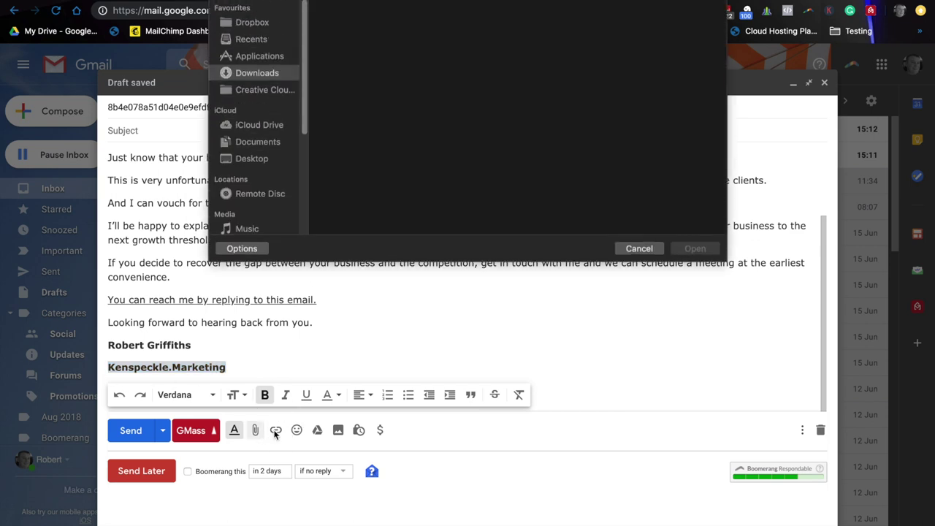
click(639, 248)
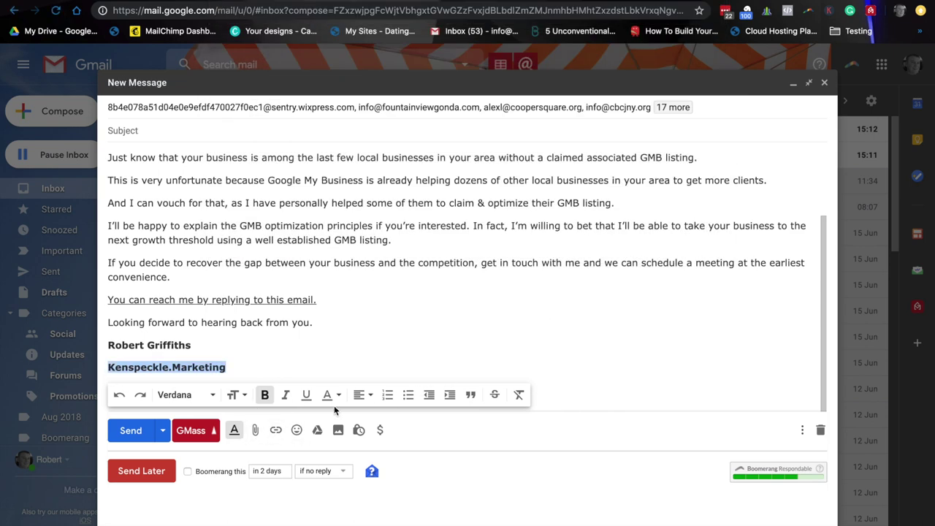
click(275, 431)
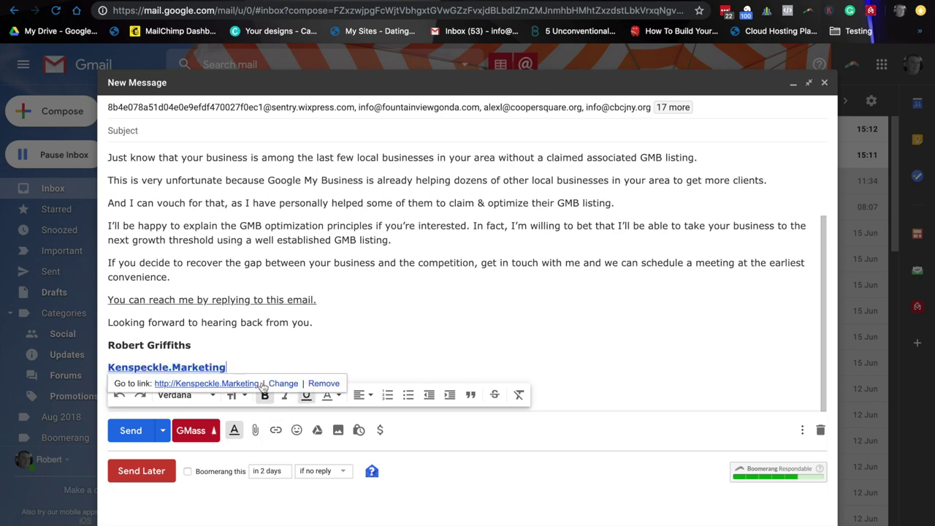
click(254, 358)
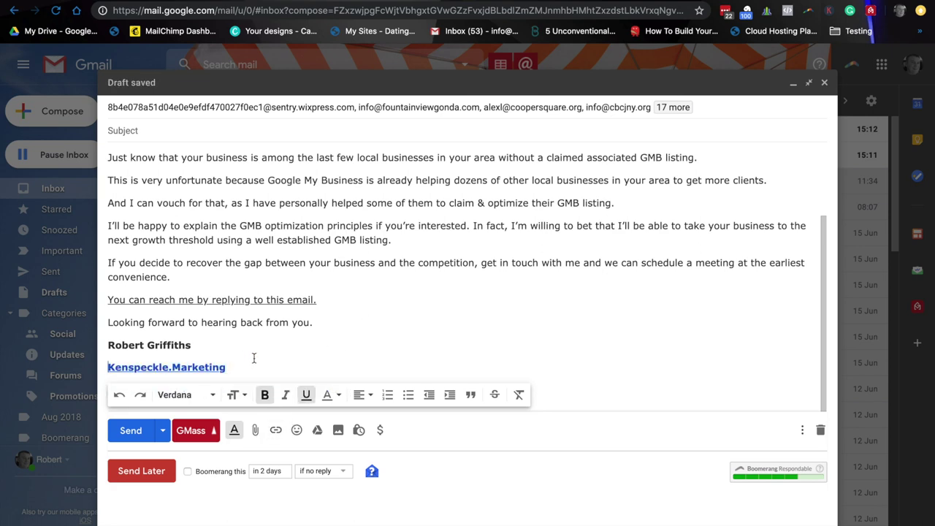
scroll(374, 324, up, 3)
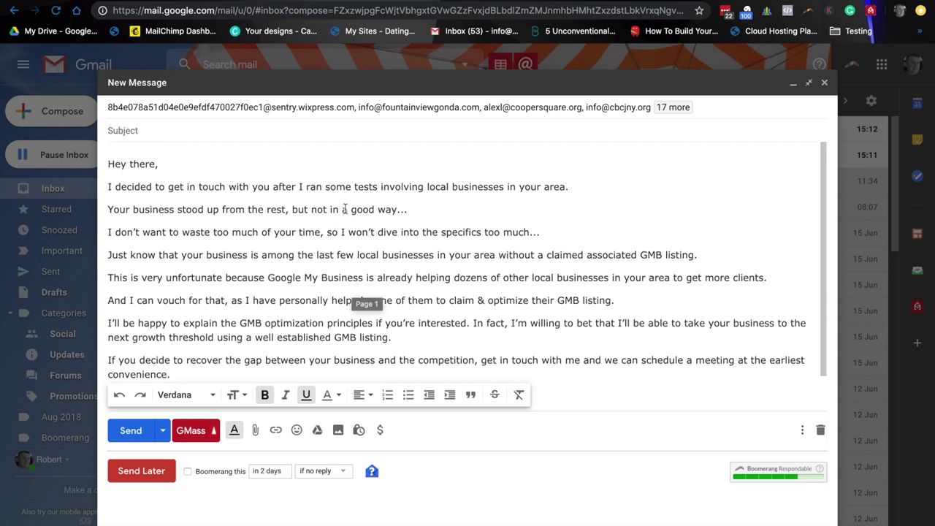
Enter the subject 'ATTN: Your Google Listing Is UNCLAIMED!', fixing the AATN typo.
click(142, 129)
text(Y)
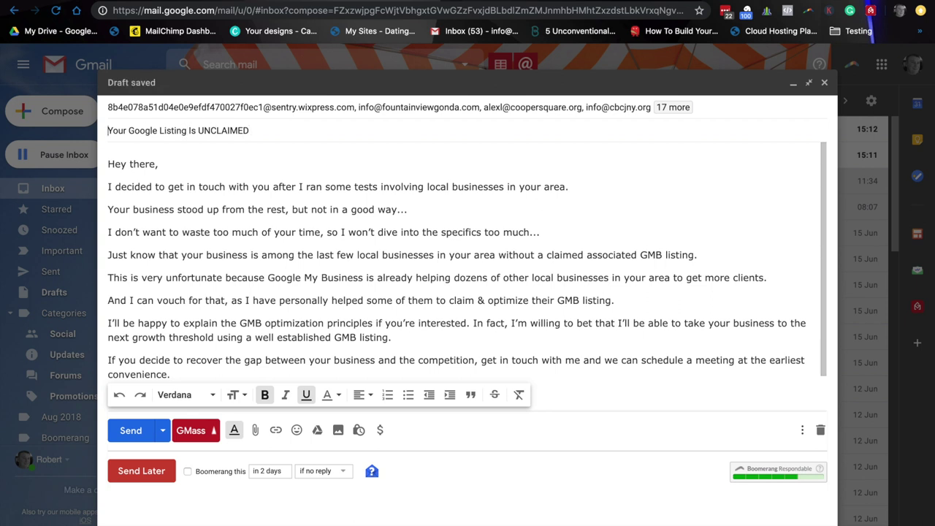
text(AATN:)
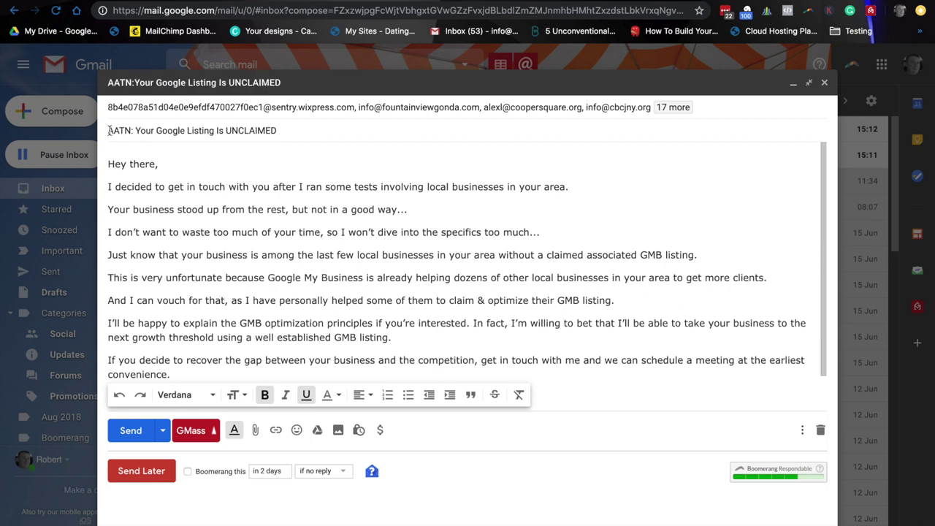
click(118, 130)
key(BackSpace)
text(T)
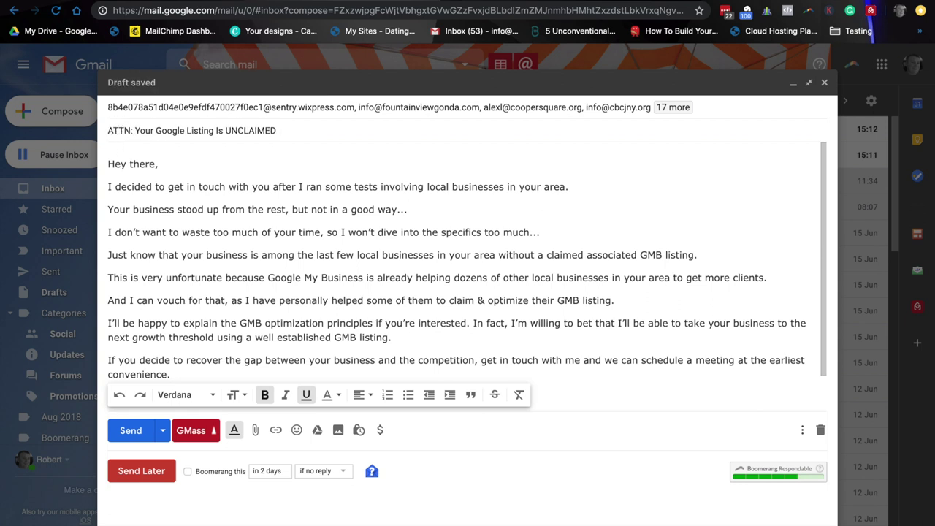
click(292, 130)
drag(155, 131, 294, 131)
click(293, 132)
text(!)
Select parts of the greeting and opening sentence, leaving the caret after 'area.'.
drag(114, 164, 192, 163)
click(193, 167)
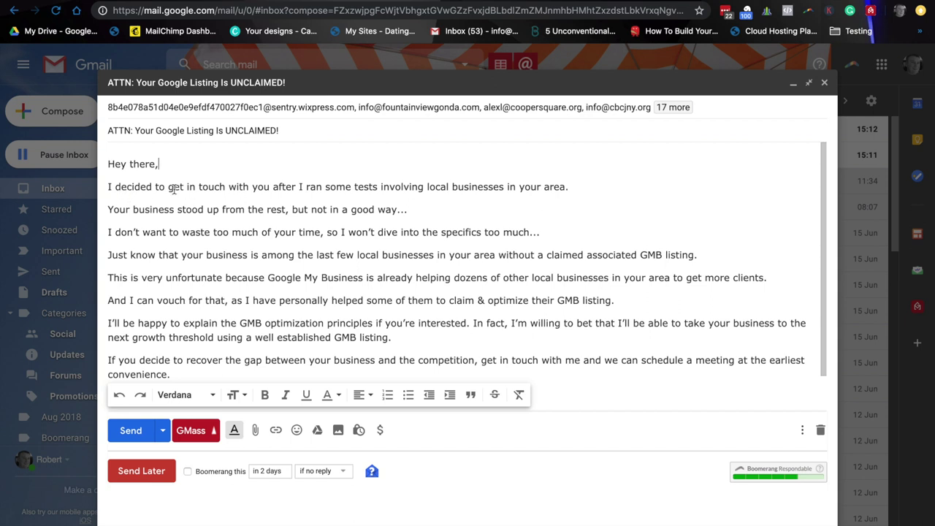
drag(250, 188, 567, 187)
click(563, 191)
scroll(482, 216, down, 1)
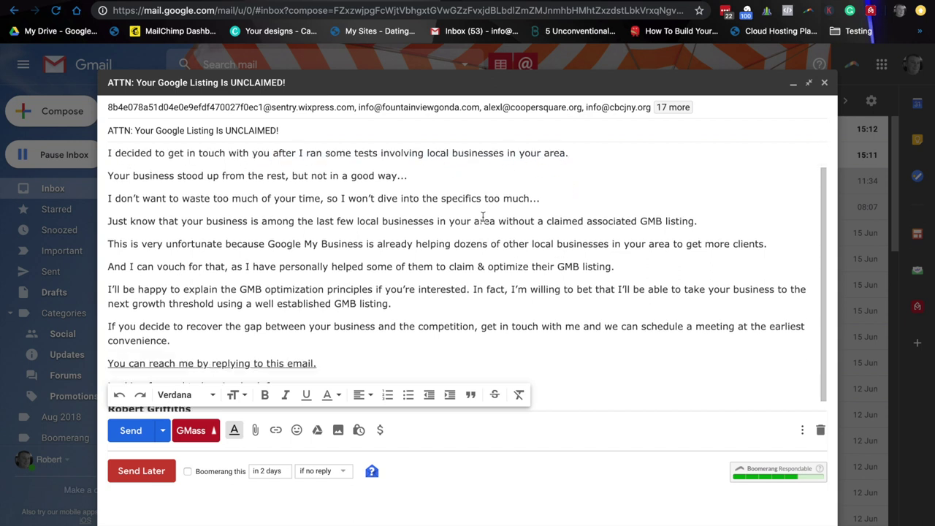
scroll(482, 217, up, 1)
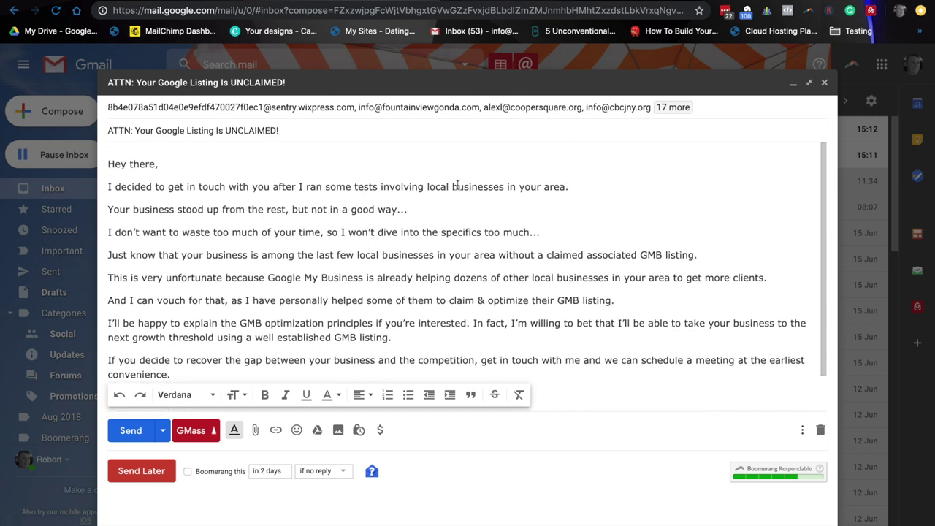
Replace 'local businesses' with 'Nursing Homes' in the first body sentence.
click(452, 189)
drag(426, 188, 503, 187)
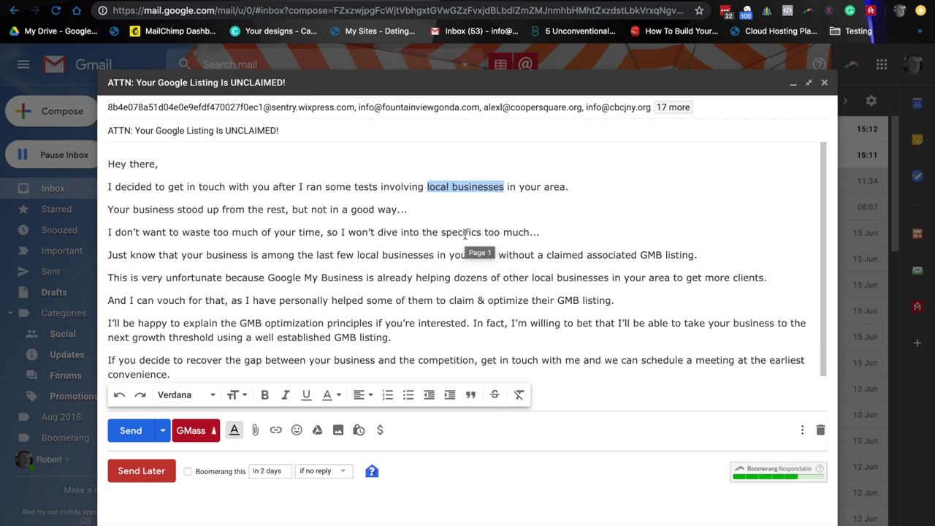
text(Nur)
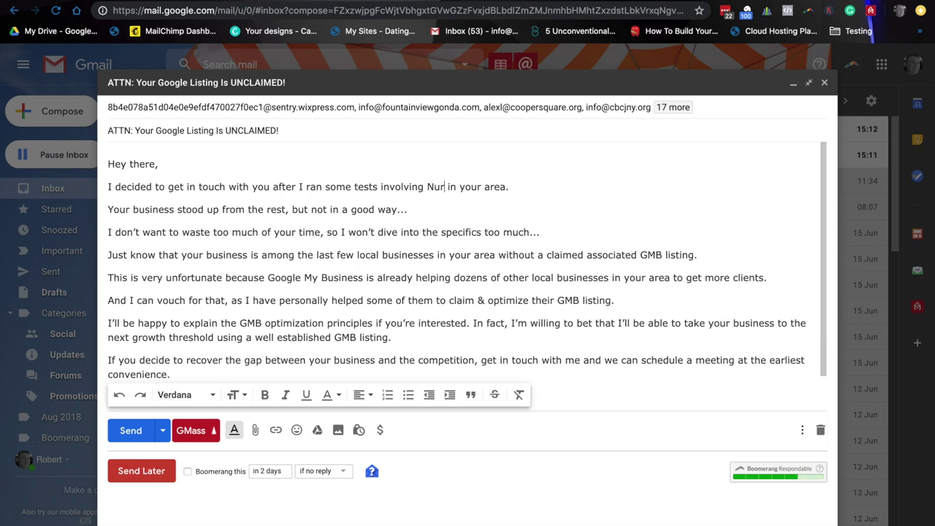
text(sing Homes)
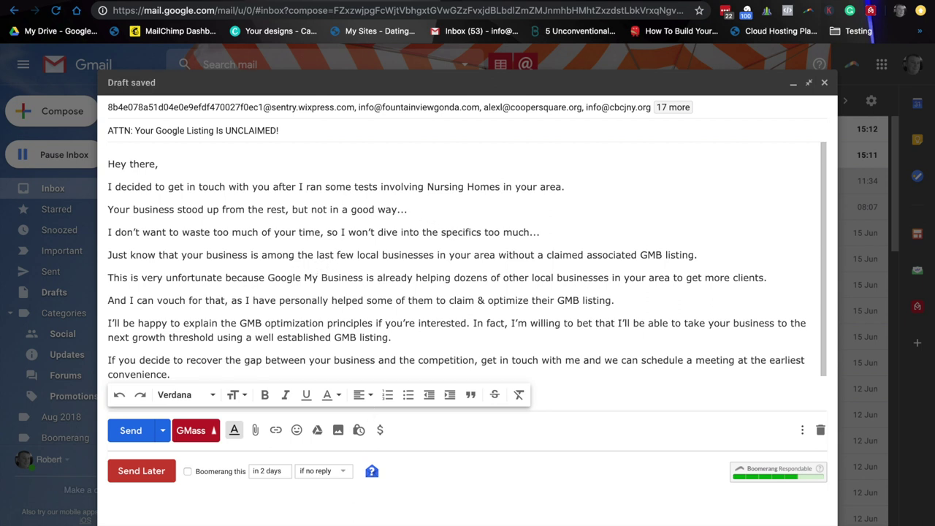
mouse_move(292, 517)
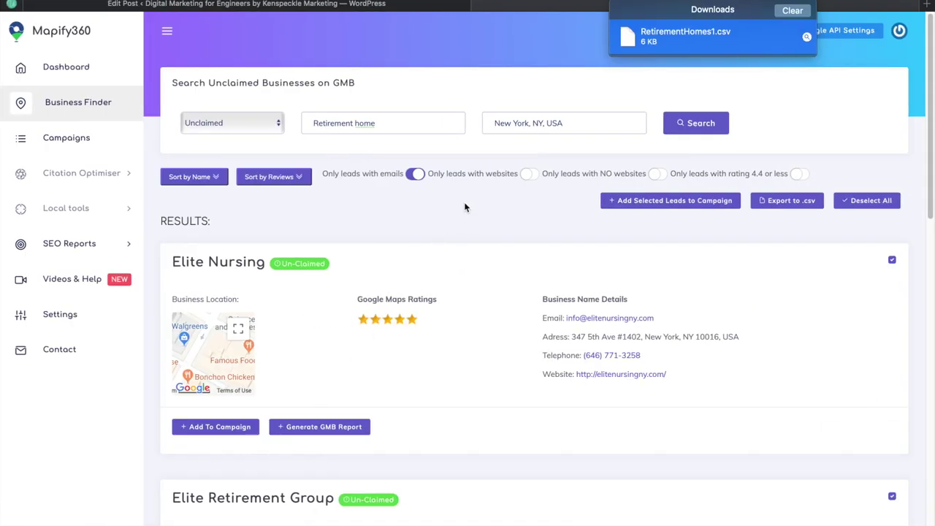
Search Mapify360 for unclaimed 'nursing' businesses in New York, NY, USA, then return to Gmail.
double_click(320, 124)
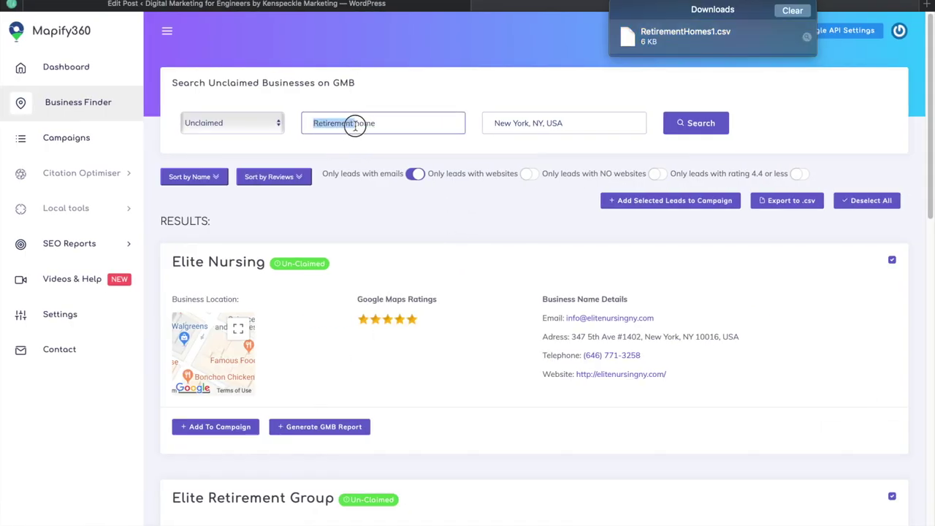
text(nur)
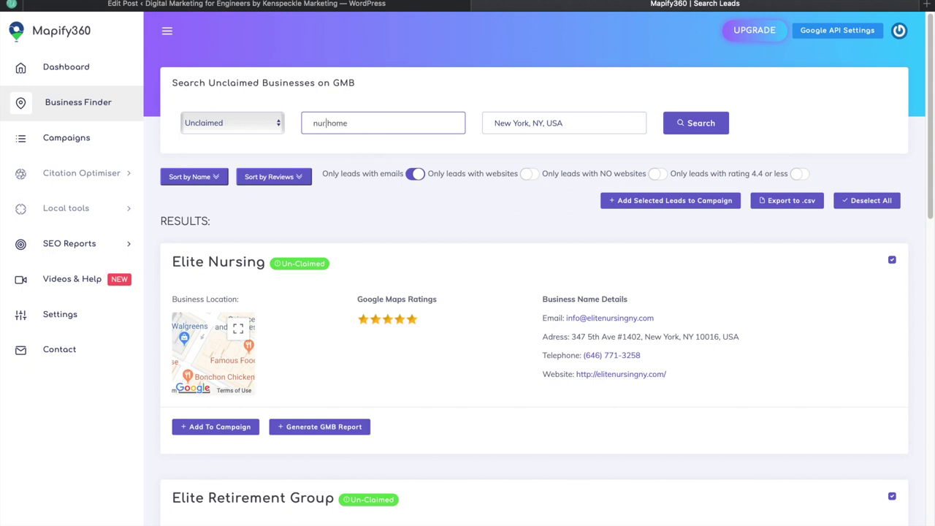
text(sing)
click(690, 126)
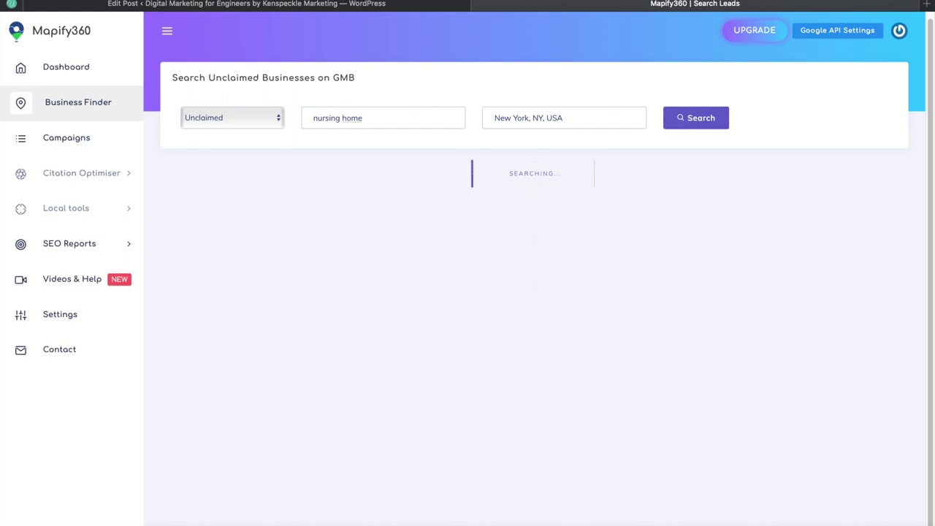
mouse_move(379, 520)
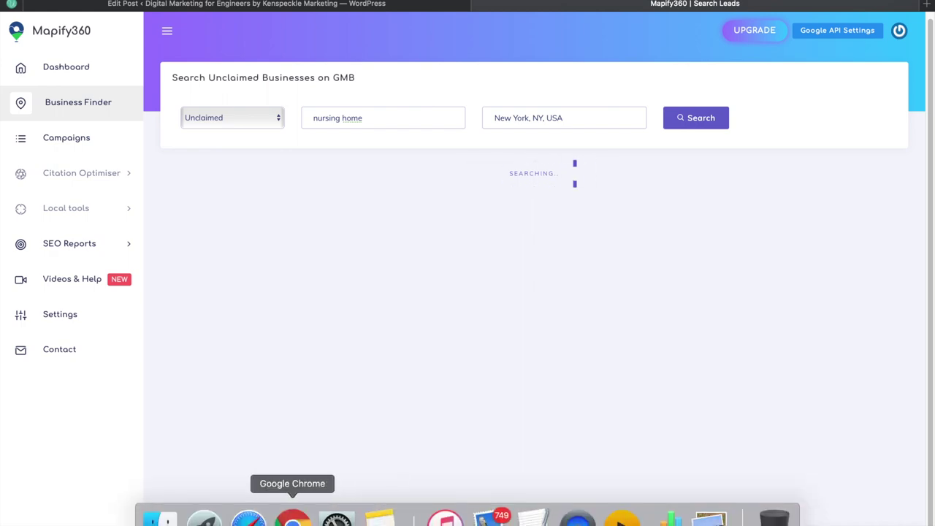
click(292, 517)
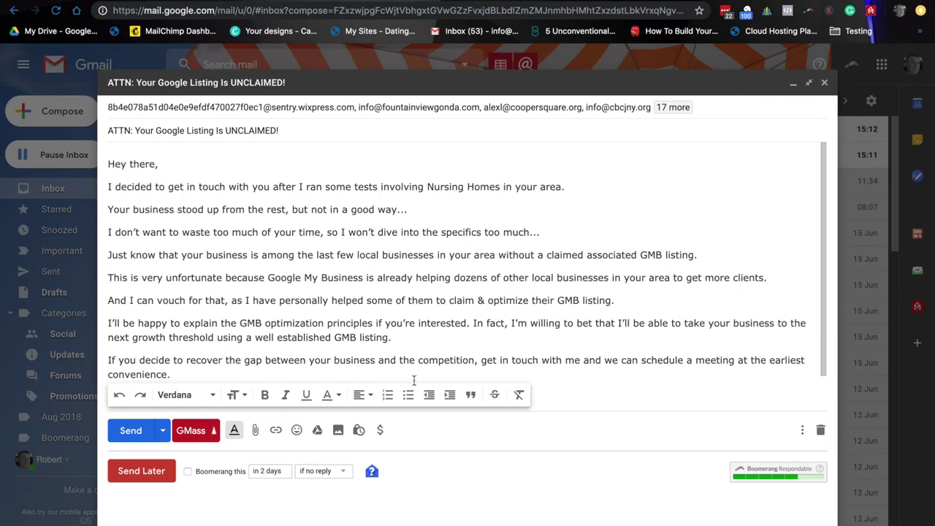
Change 'Nursing Homes' to 'Retirement Homes' and underline 'but not in a good way...'.
double_click(440, 188)
text(tireme)
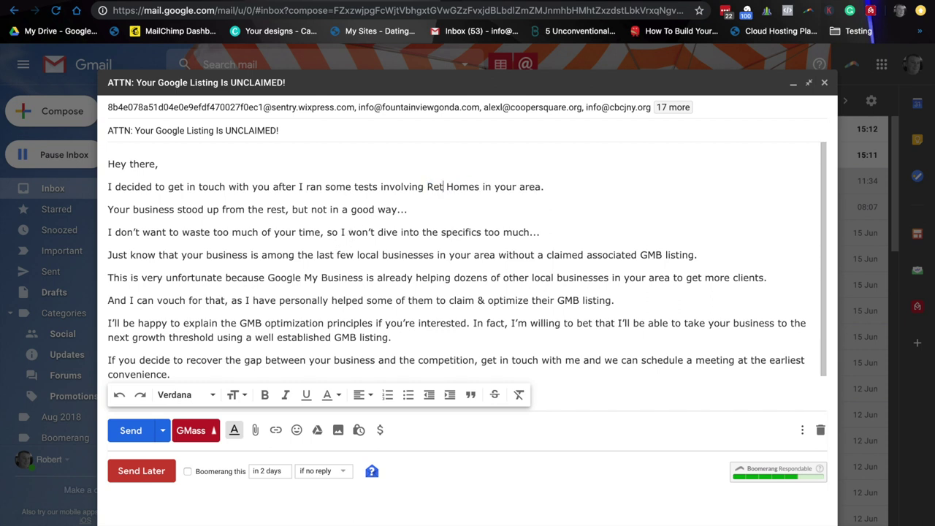
text(nt)
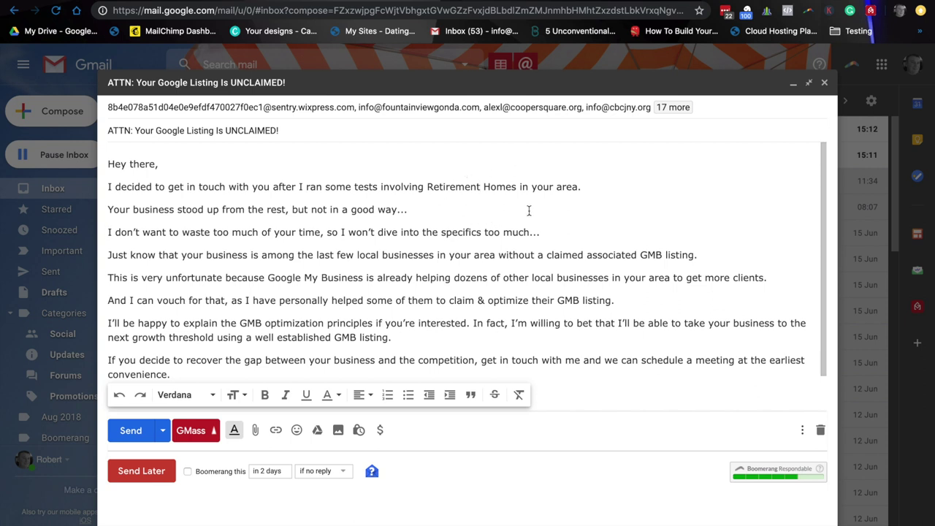
drag(148, 217, 369, 211)
click(299, 211)
drag(292, 209, 413, 209)
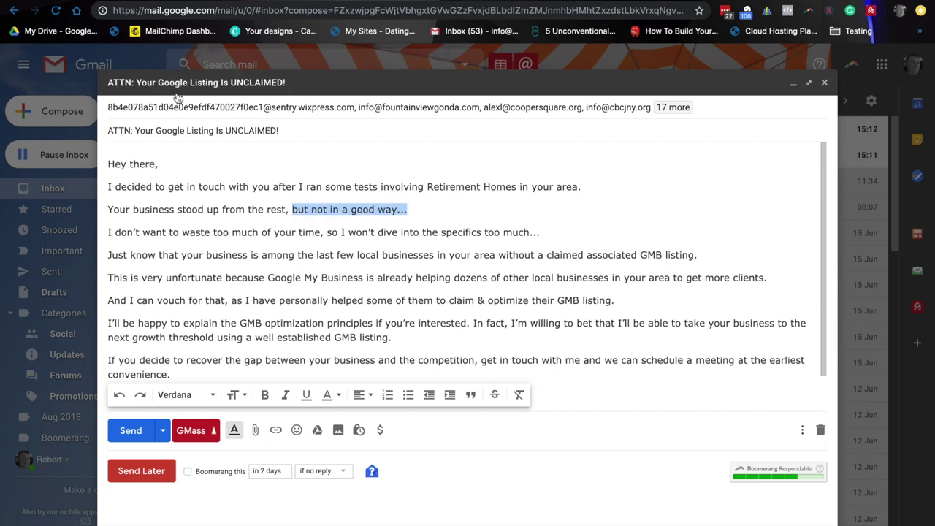
click(306, 394)
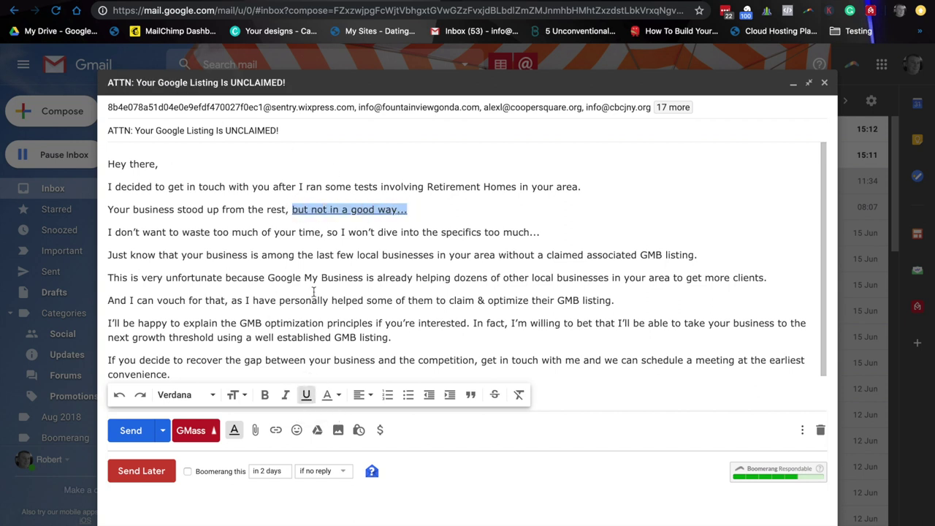
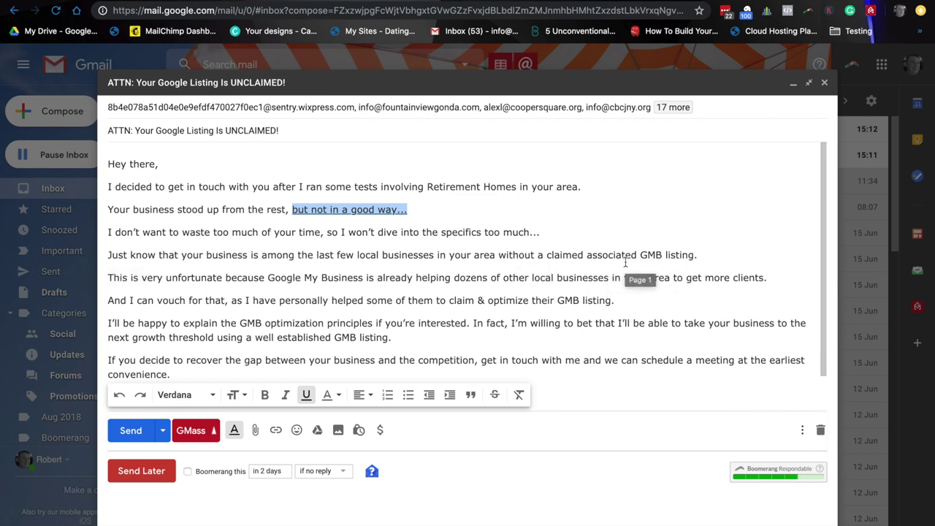
Expand 'GMB' to 'Google My Business' and bold 'without a claimed associated Google My Business listing.'.
click(646, 257)
text(oogle M)
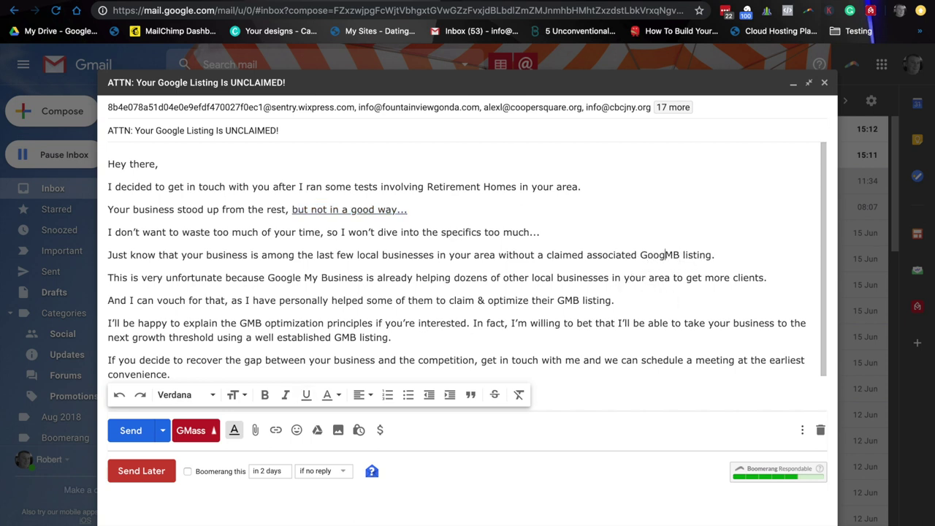
text(y Business)
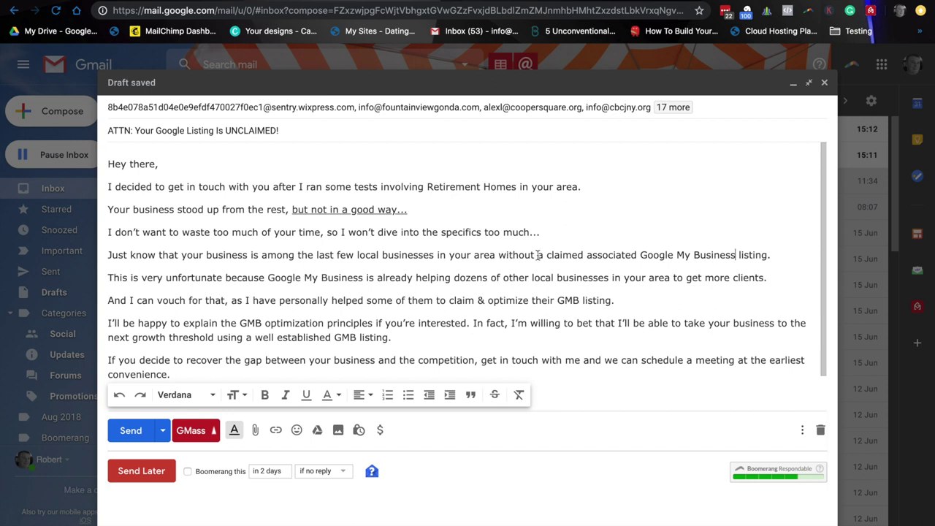
drag(499, 257, 768, 252)
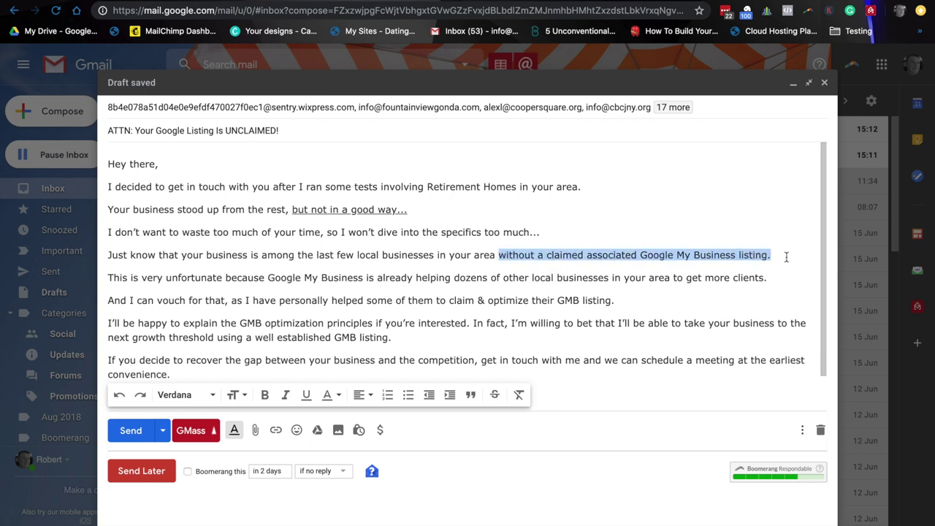
click(264, 394)
scroll(391, 305, down, 1)
click(389, 292)
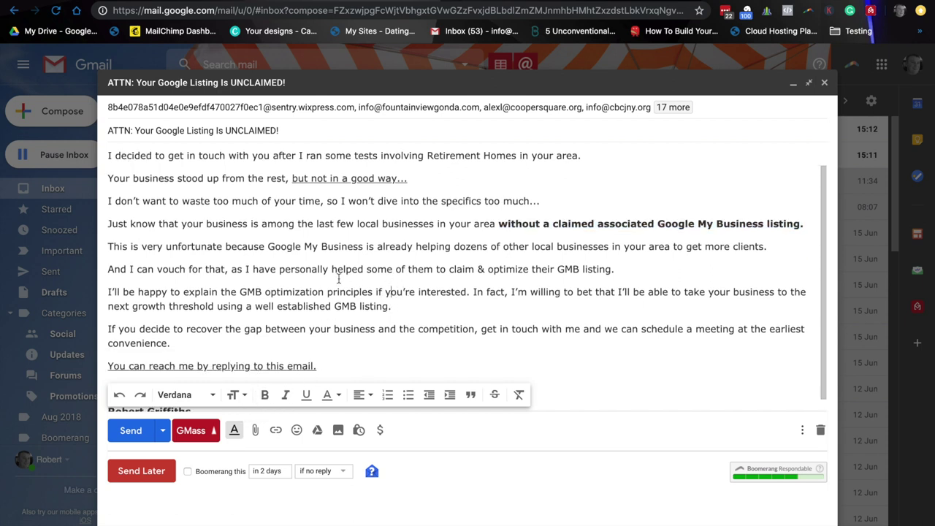
drag(142, 249, 225, 246)
click(230, 258)
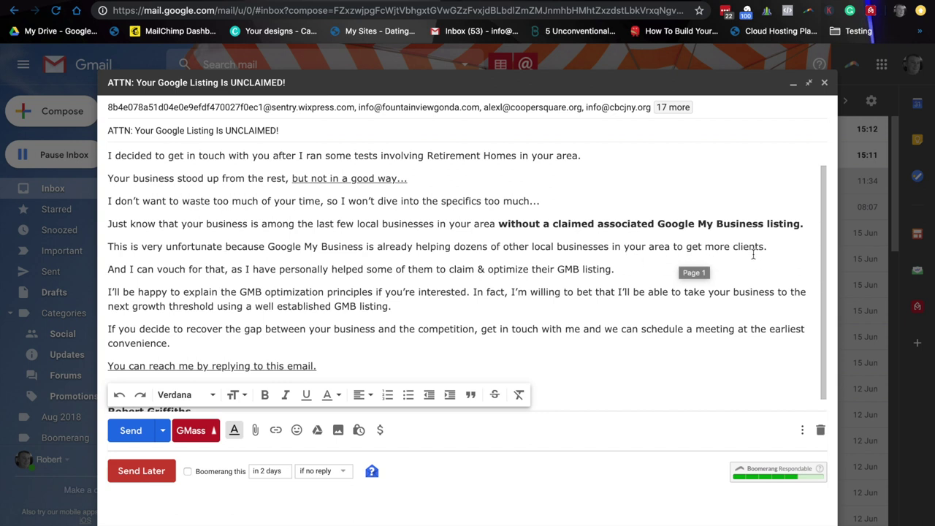
Italicize the phrase 'get more clients.' in the email body.
click(704, 246)
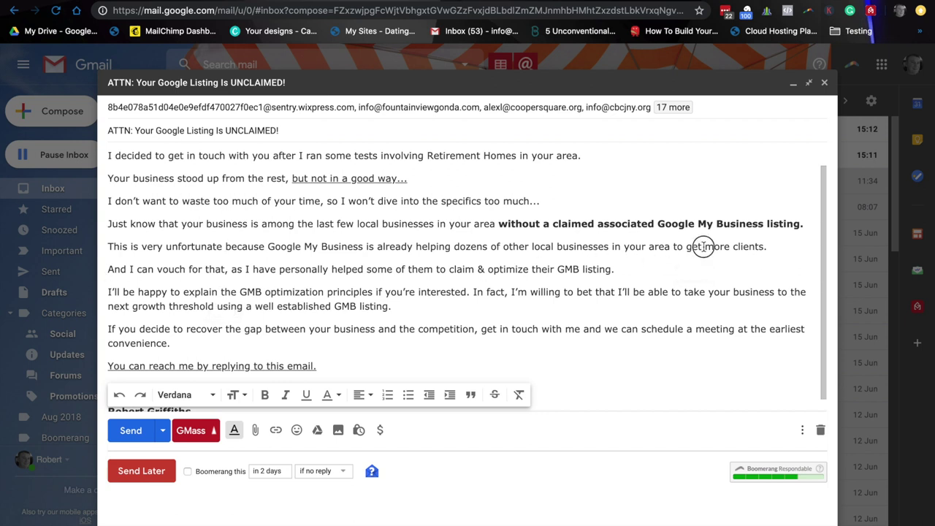
drag(687, 248, 766, 247)
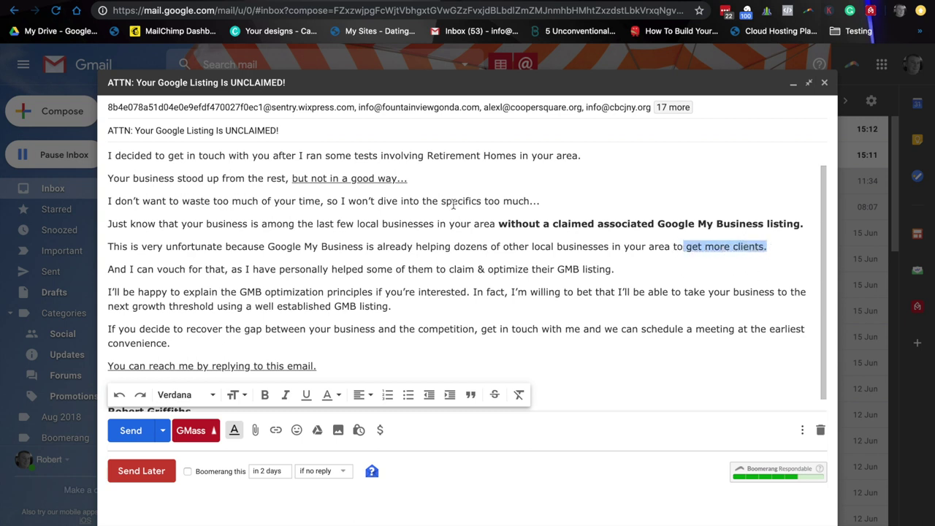
click(286, 394)
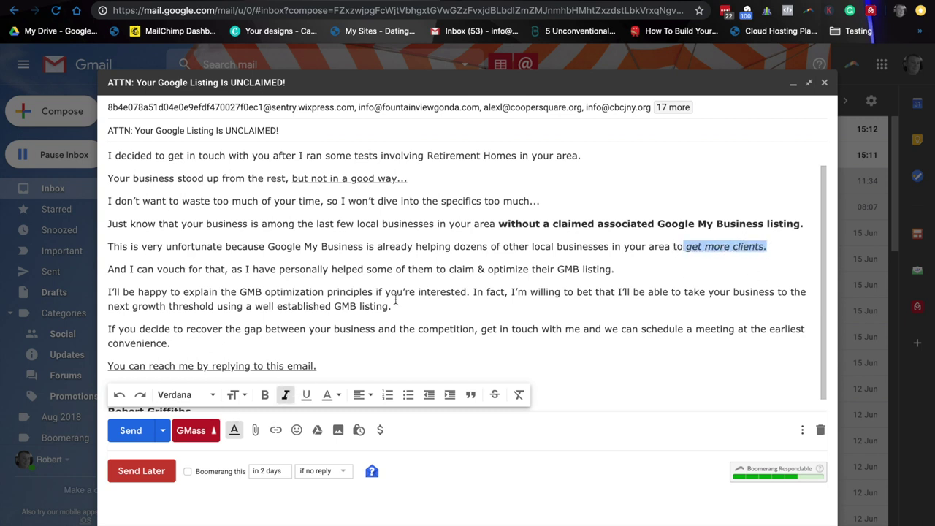
click(128, 268)
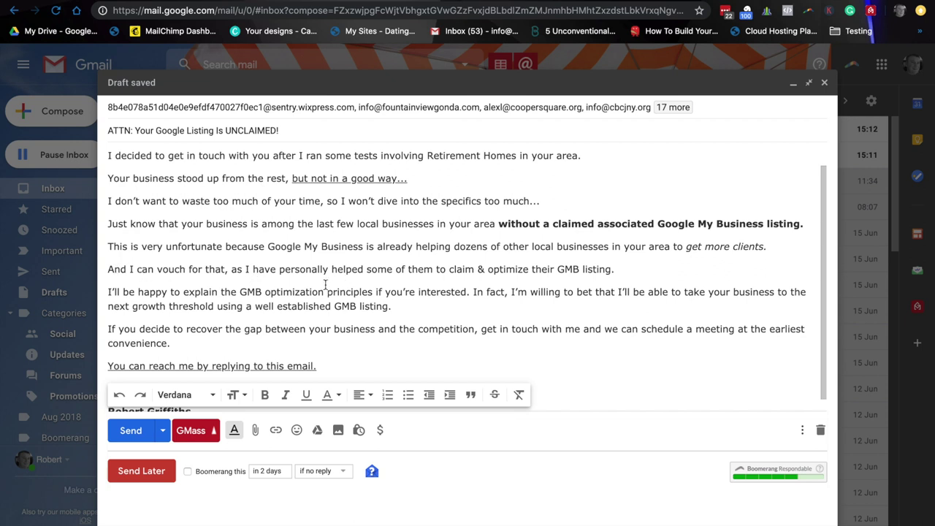
drag(223, 269, 529, 270)
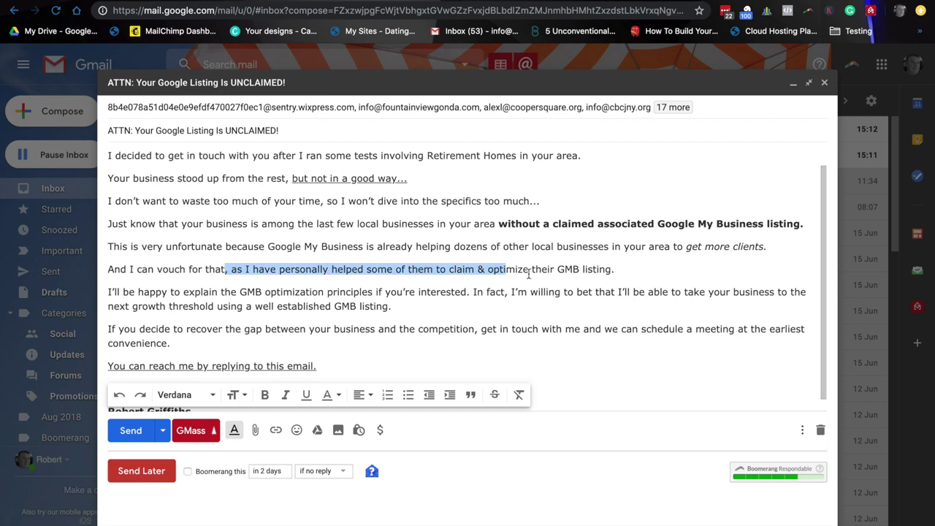
click(529, 268)
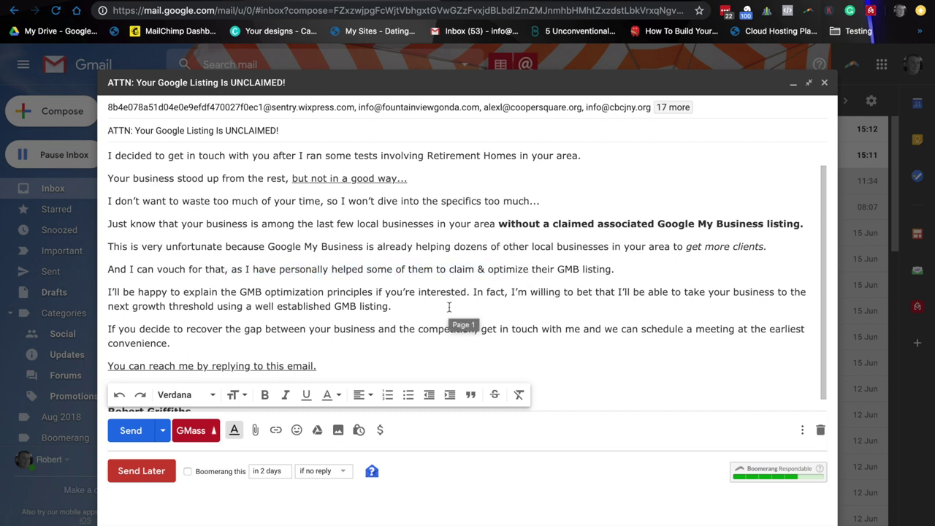
Bold the phrase 'take your business to the next growth threshold'.
scroll(406, 306, down, 2)
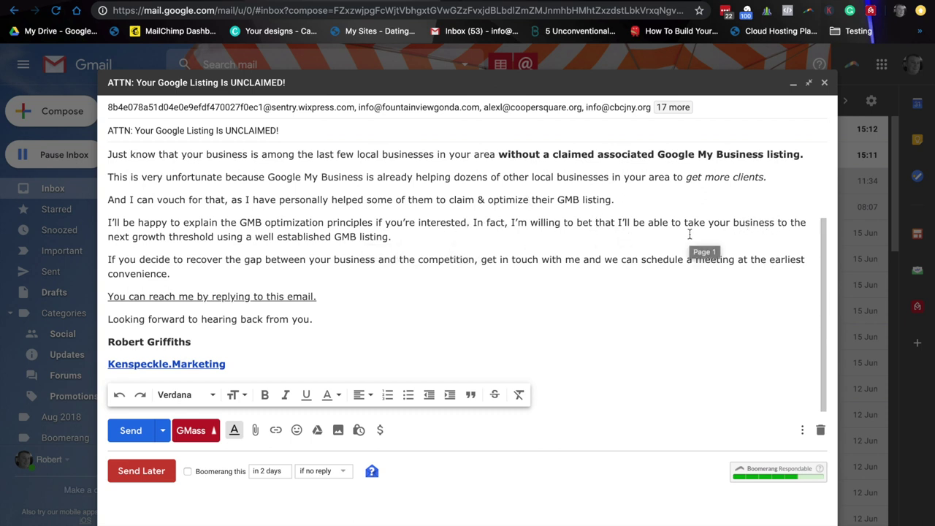
drag(104, 247, 263, 236)
click(263, 236)
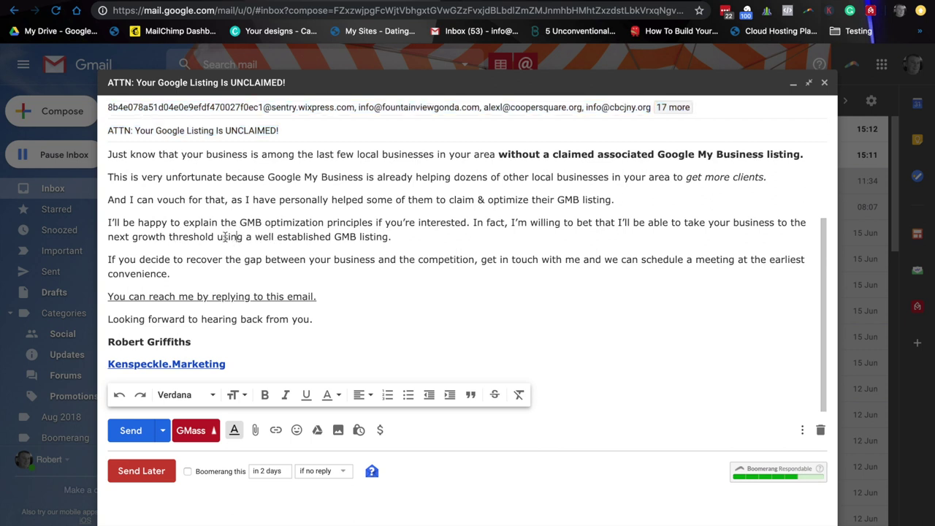
drag(684, 222, 213, 238)
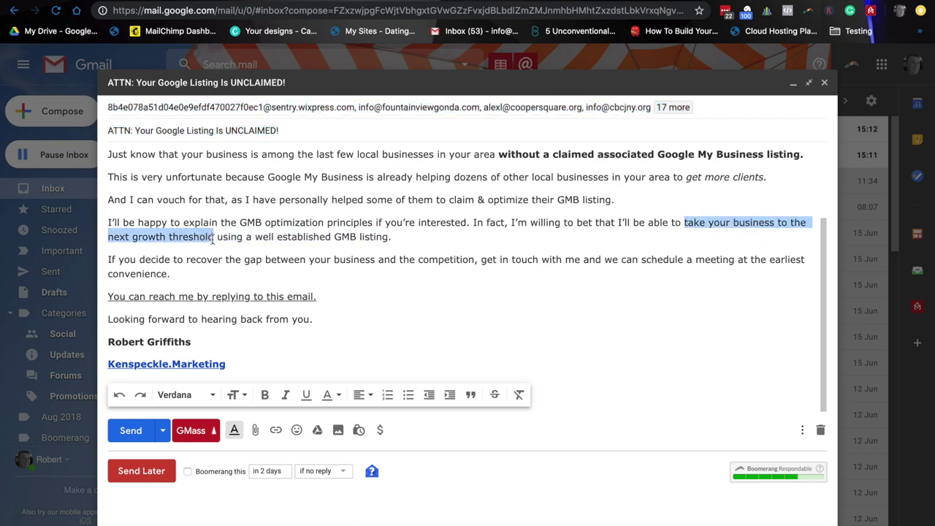
click(265, 395)
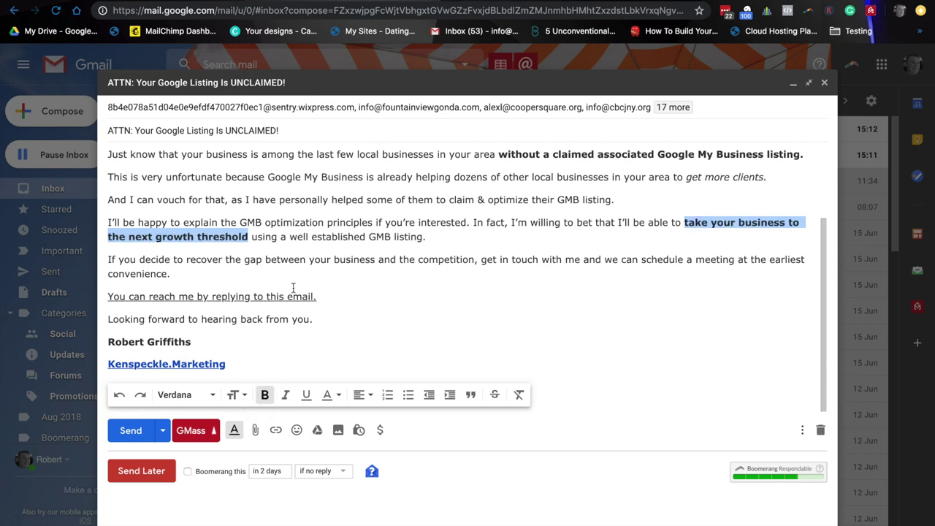
click(447, 245)
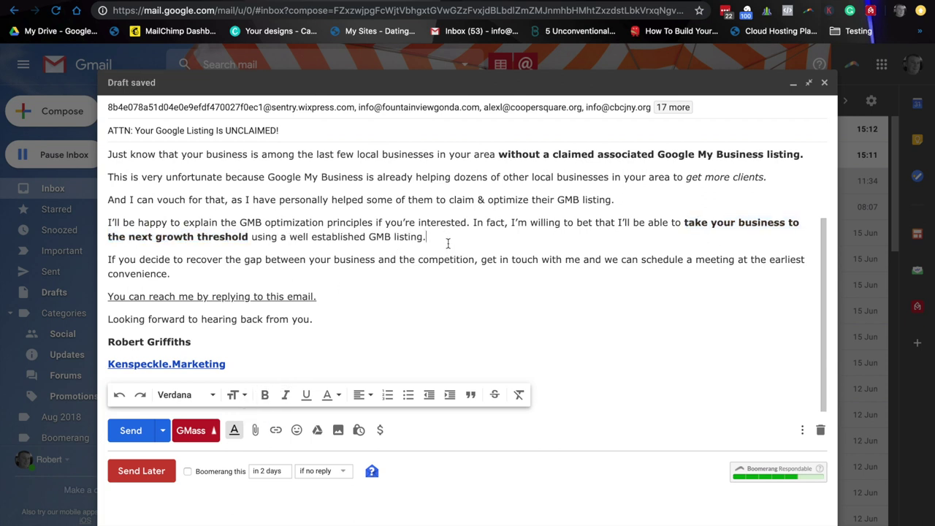
drag(251, 237, 395, 236)
drag(308, 237, 455, 222)
click(414, 251)
click(437, 241)
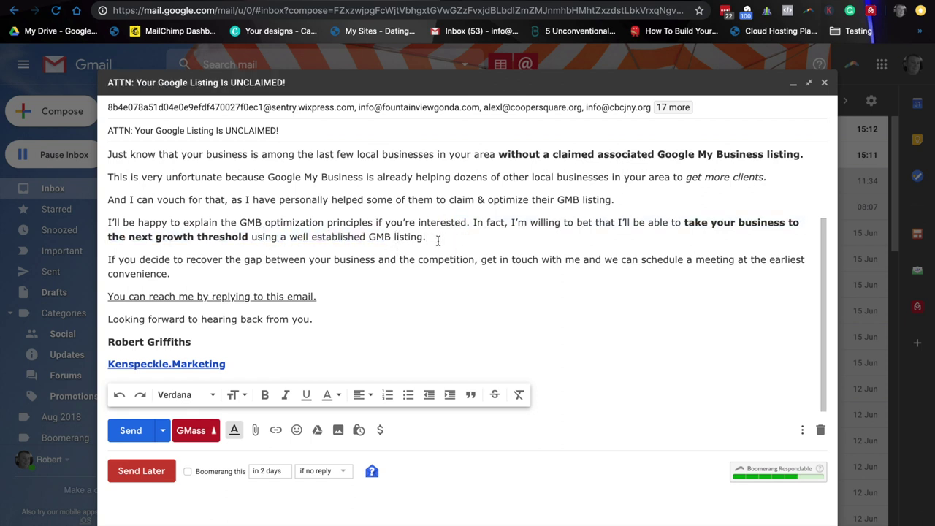
Expand 'GMB' to 'Google My Business' in the growth-threshold sentence, fixing the typo.
click(375, 236)
text(oogle M)
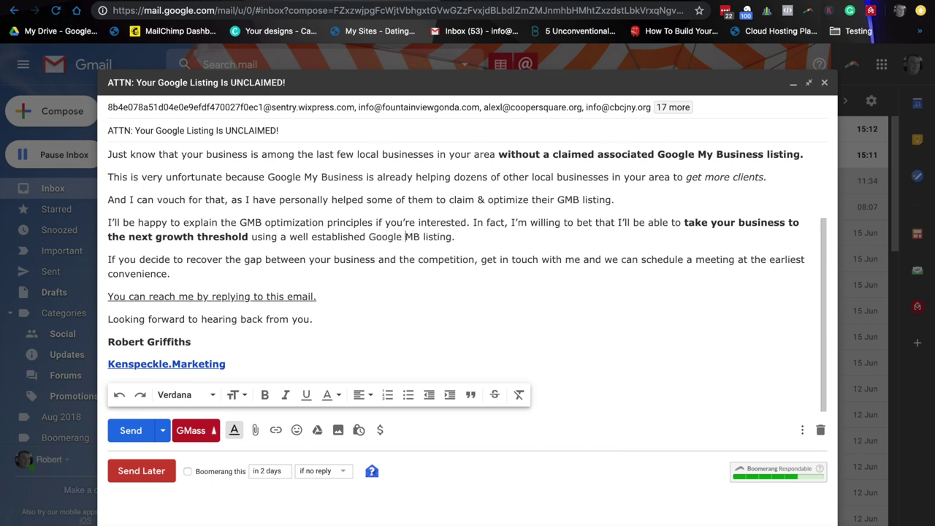
text(y Busienss)
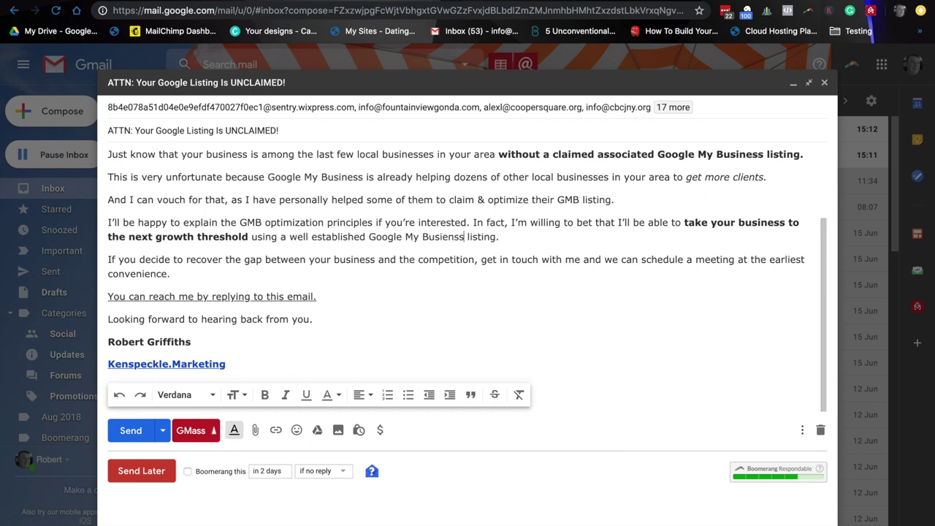
key(BackSpace)
key(BackSpace)
key(BackSpace)
key(BackSpace)
text(ness)
click(199, 278)
Underline the phrases 'recover the gap' and 'get in touch with me'.
click(190, 264)
drag(190, 264, 254, 260)
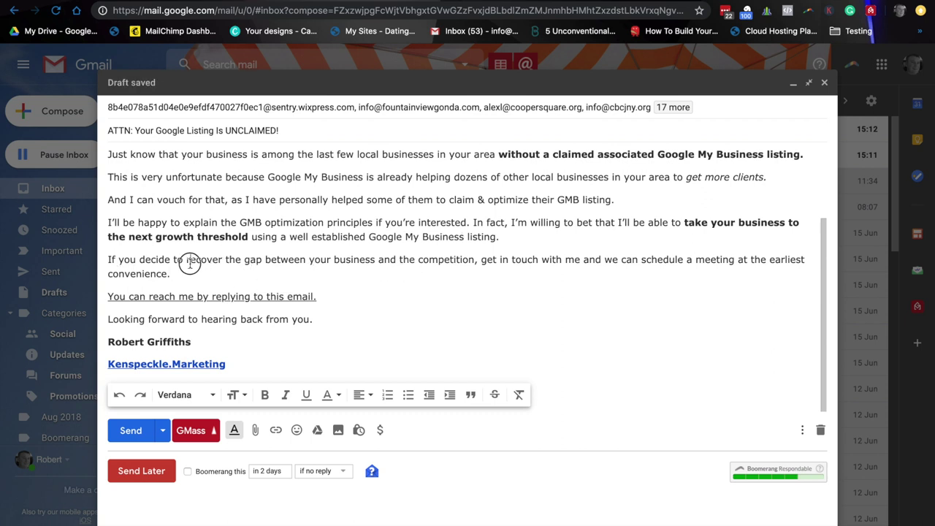
click(222, 260)
drag(186, 260, 261, 260)
click(306, 395)
click(343, 266)
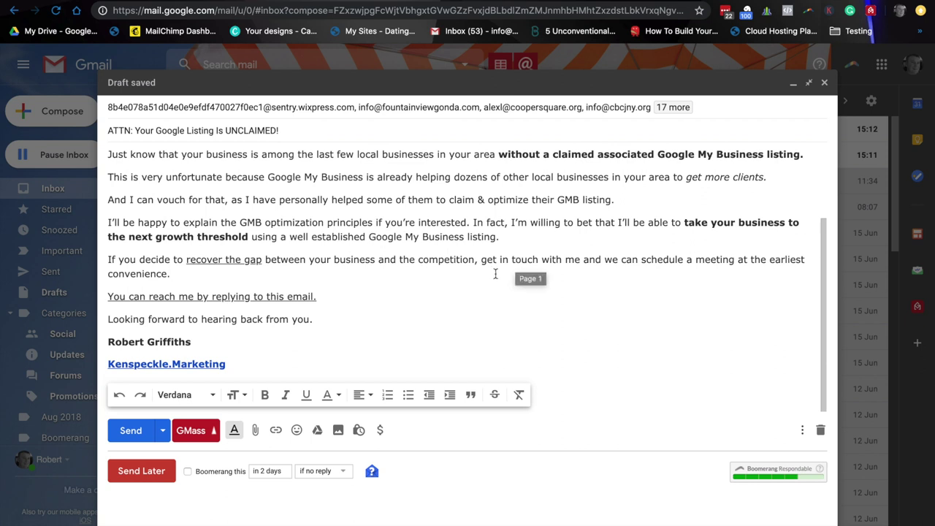
drag(482, 263, 581, 261)
click(306, 395)
click(665, 280)
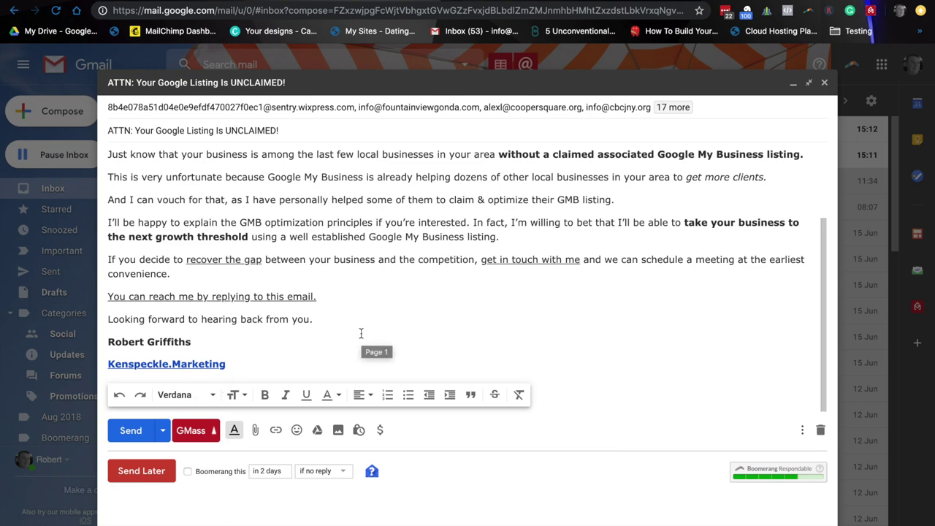
scroll(385, 323, up, 3)
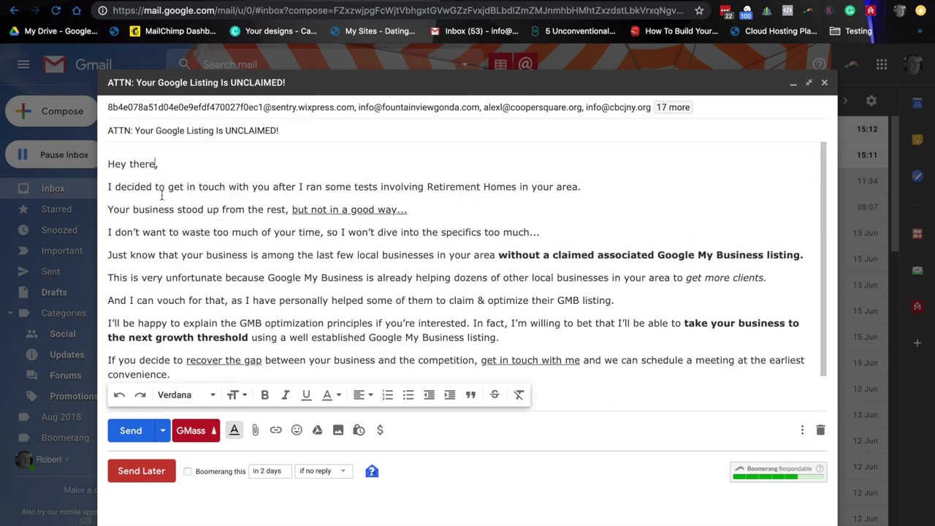
Replace the greeting 'Hey there,' with 'Hi, I really hope you're well.'.
click(156, 163)
key(BackSpace)
key(BackSpace)
key(BackSpace)
key(BackSpace)
key(BackSpace)
text(ally hope )
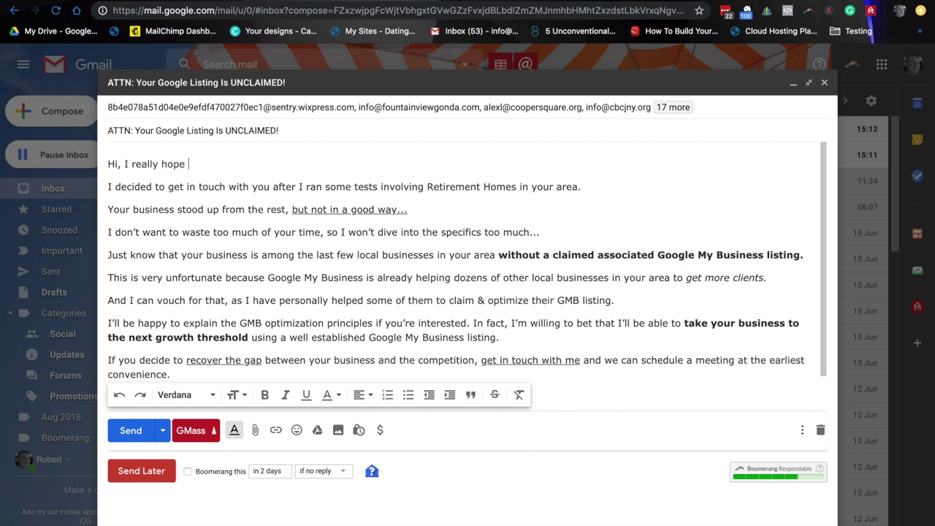
text(you're well.)
click(272, 233)
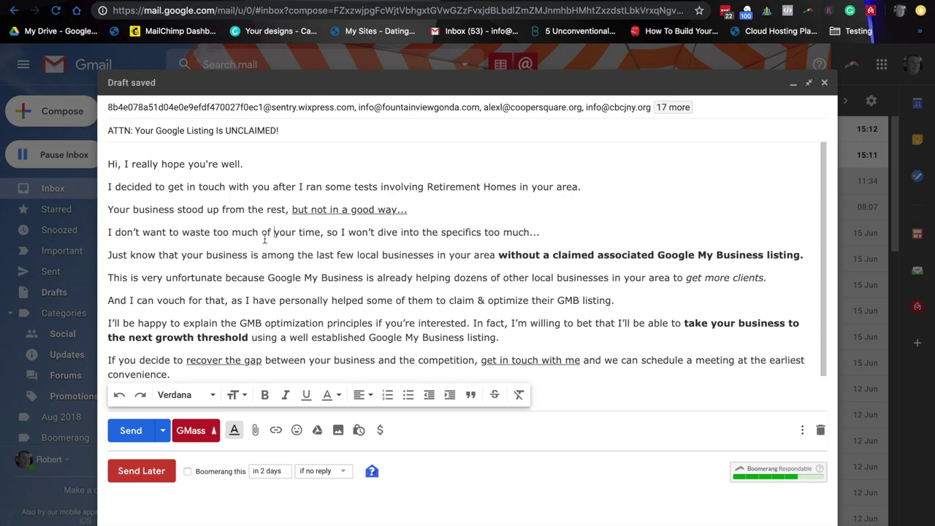
scroll(332, 232, down, 2)
scroll(330, 232, up, 2)
scroll(331, 232, down, 2)
scroll(346, 234, up, 2)
scroll(346, 234, down, 2)
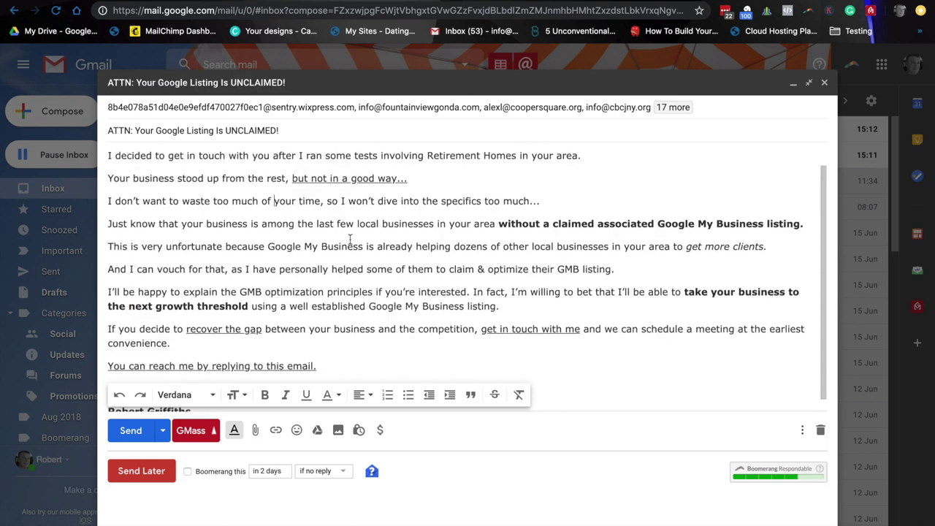
Check the GMass campaign settings, then mass-send the outreach email to all recipients.
click(214, 431)
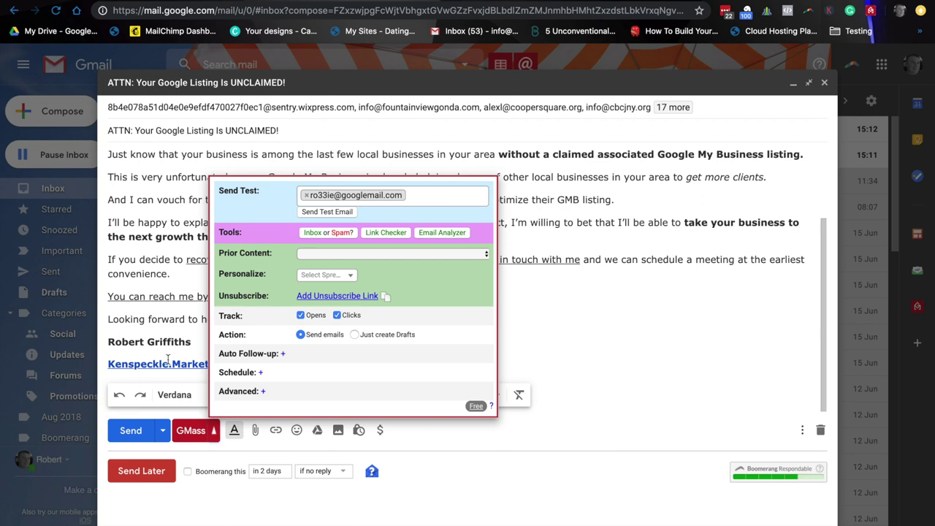
click(546, 306)
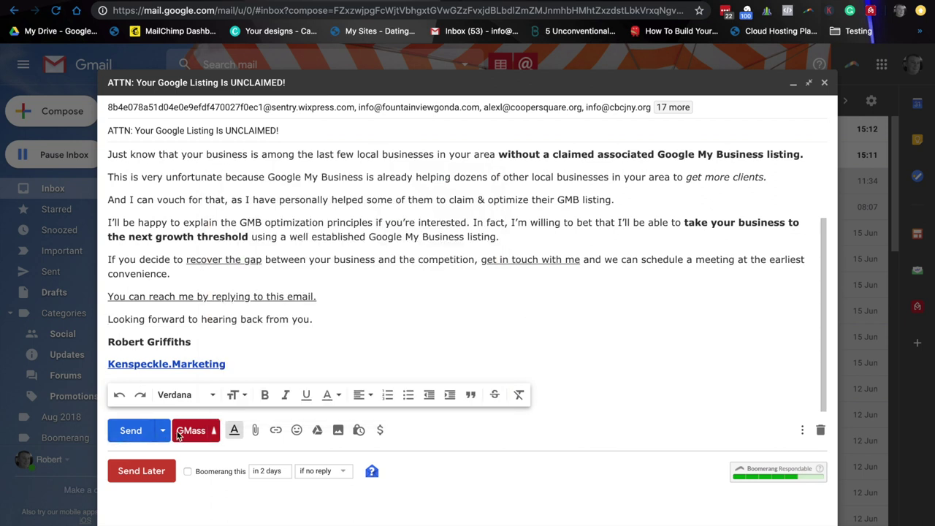
click(189, 430)
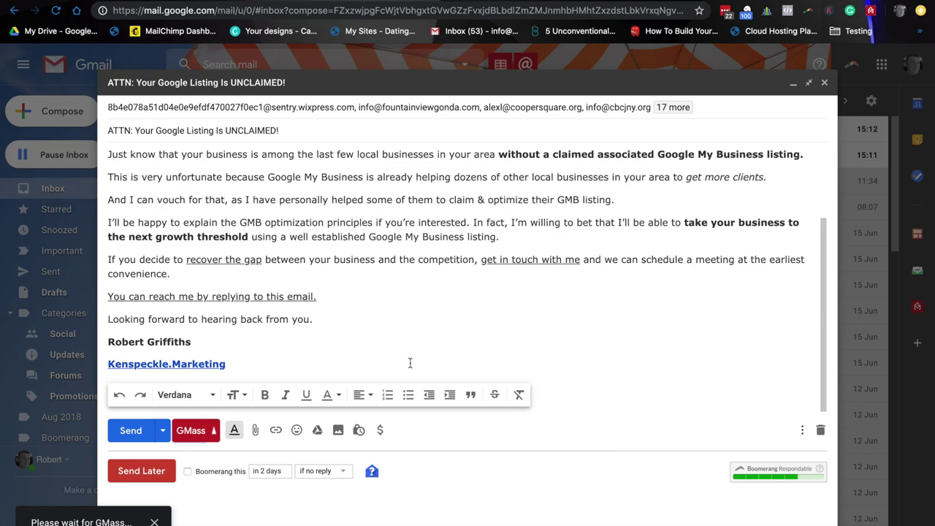
Review the recipients, subject line and sign-off of the 'ATTN: Your Google Listing Is UNCLAIMED!' email.
scroll(347, 315, up, 2)
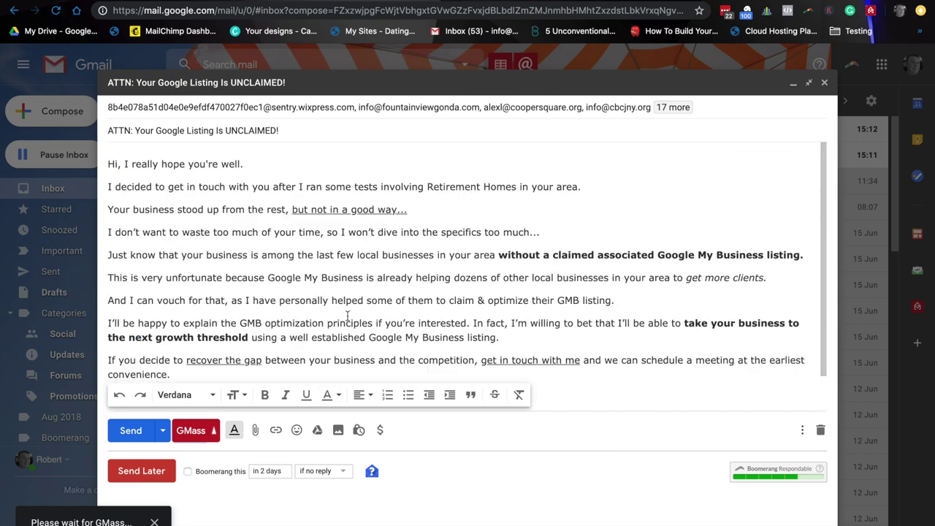
drag(110, 165, 183, 211)
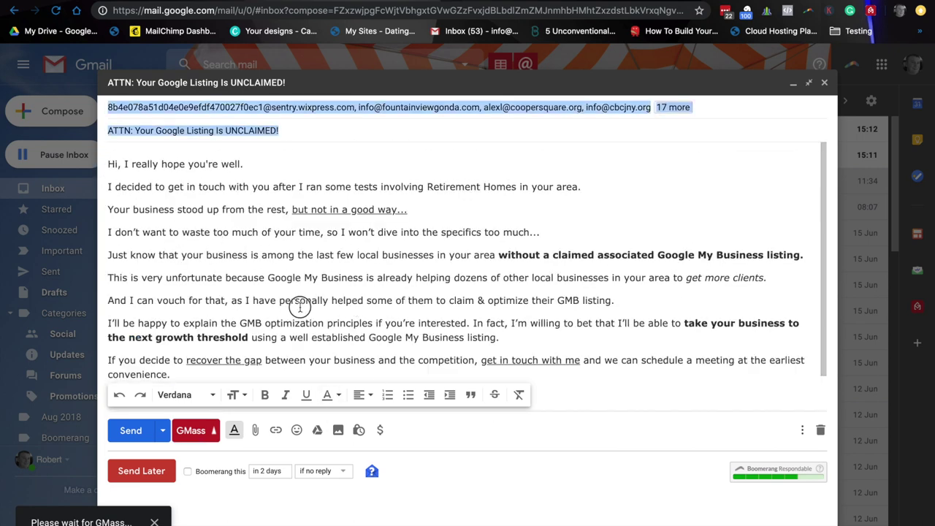
click(355, 254)
scroll(355, 254, down, 2)
triple_click(327, 319)
click(264, 251)
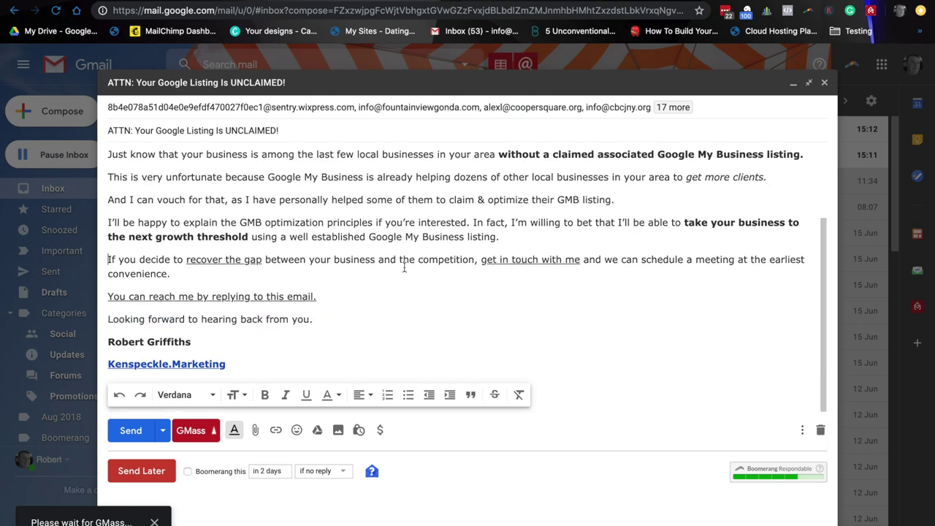
scroll(403, 265, up, 3)
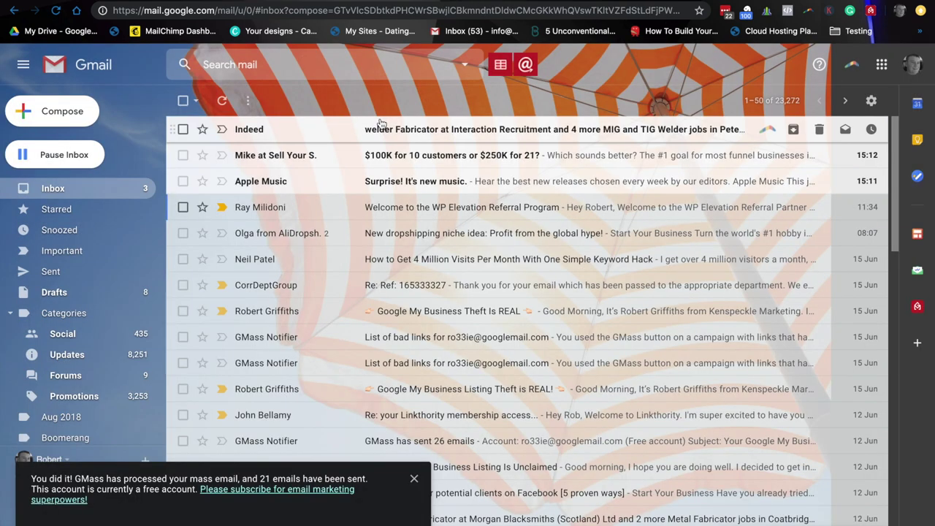
Refresh the inbox, discard the empty new message and switch to the Mapify360 desktop.
click(55, 188)
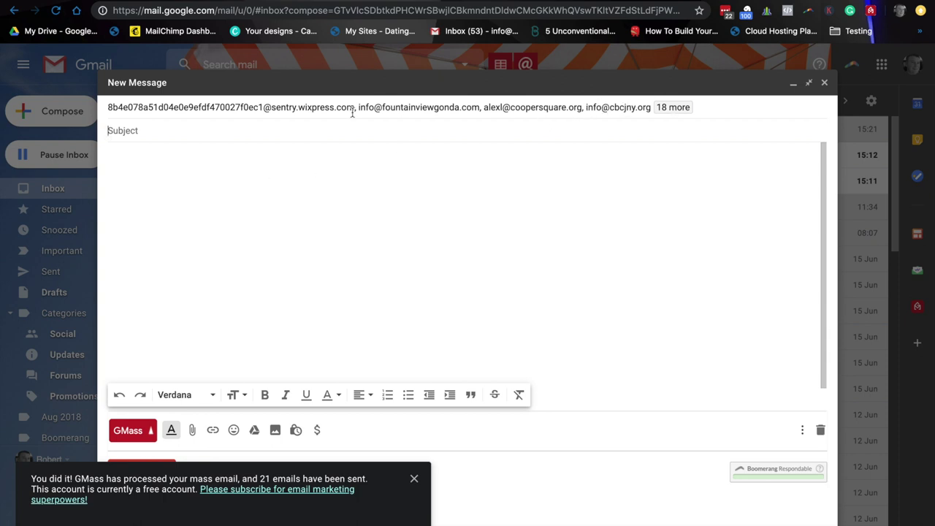
click(823, 82)
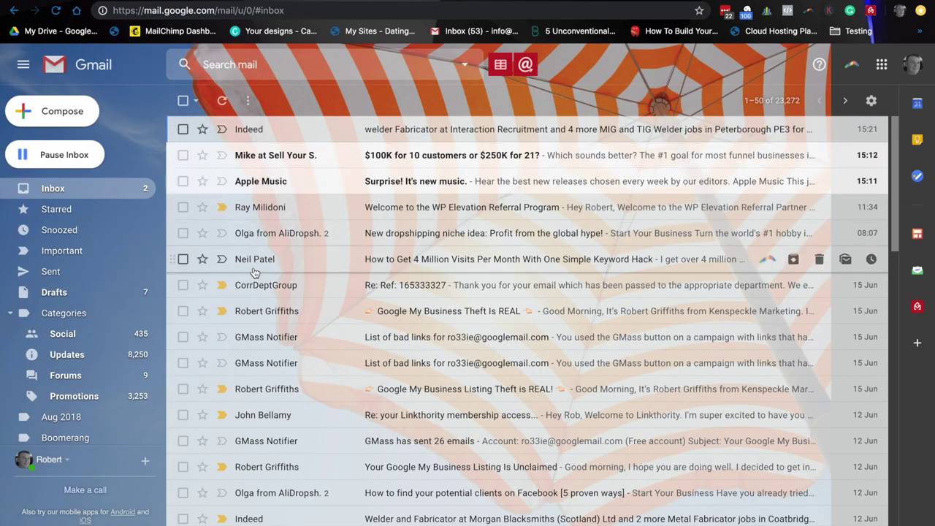
mouse_move(336, 520)
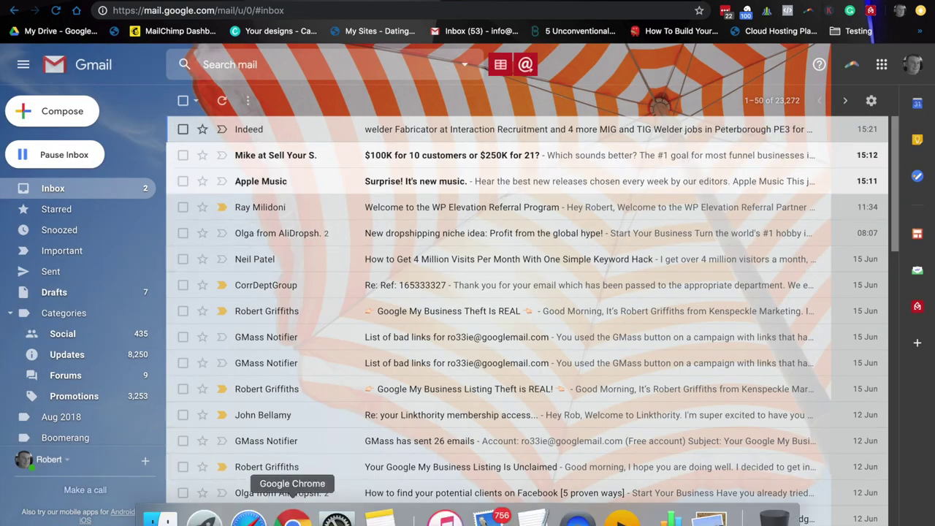
key(ctrl+Right)
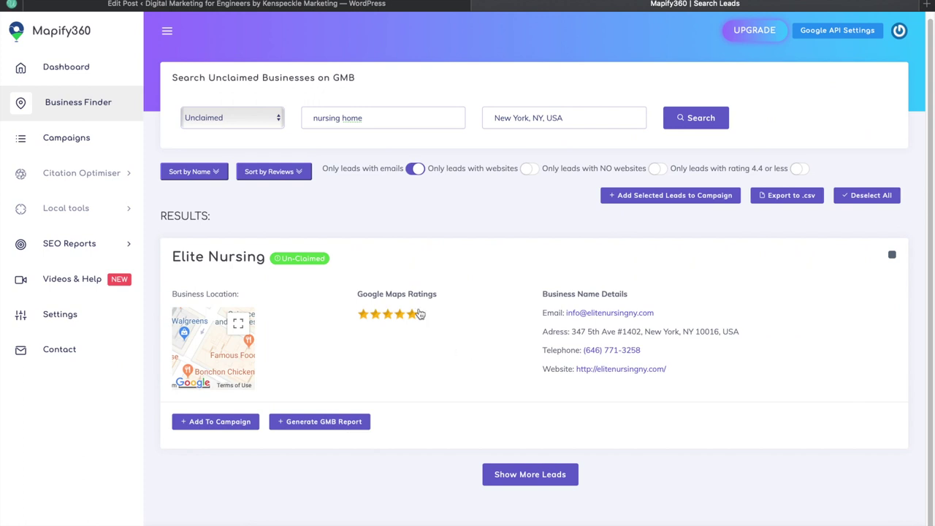
Load more New York nursing home leads, past Laconia Nursing Home.
click(346, 119)
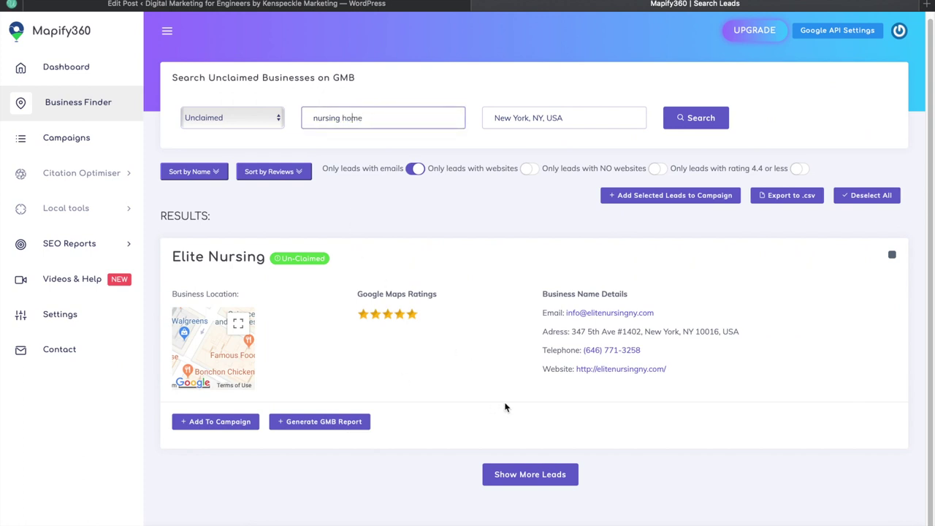
click(519, 473)
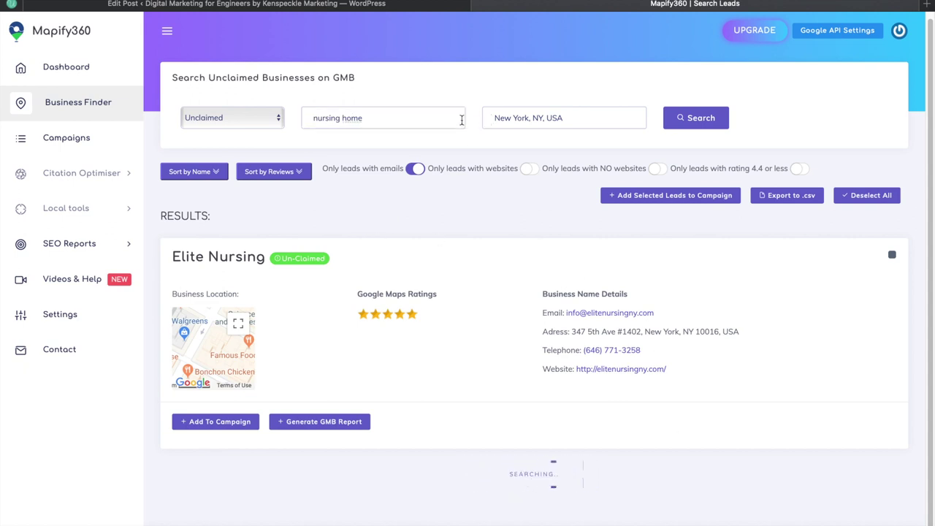
click(351, 118)
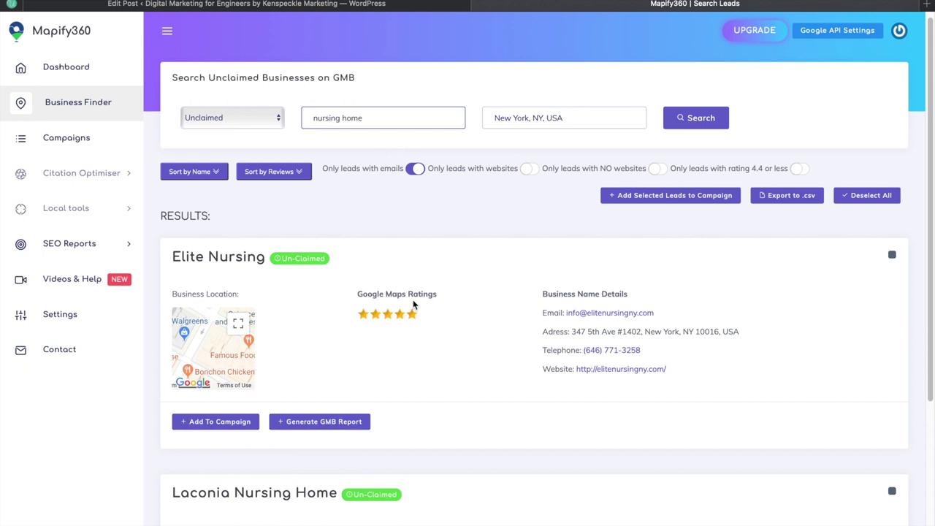
scroll(413, 303, down, 3)
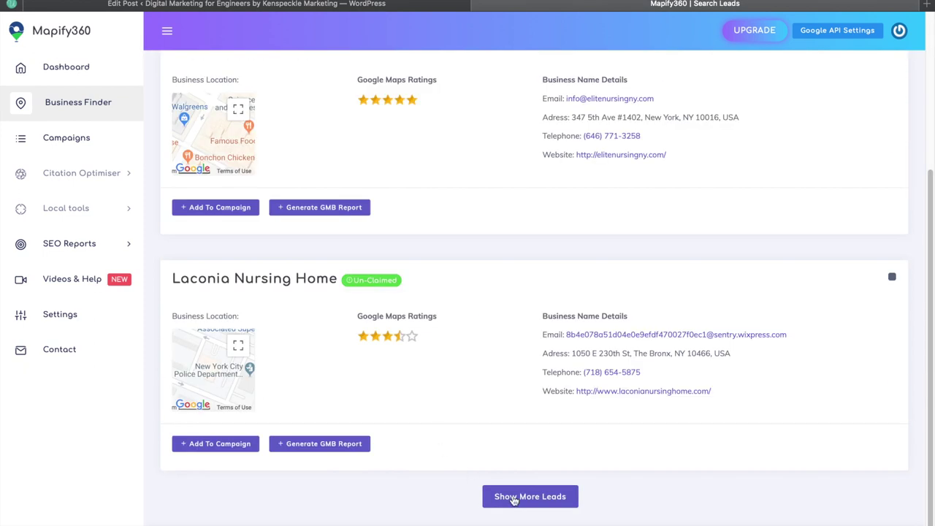
click(543, 495)
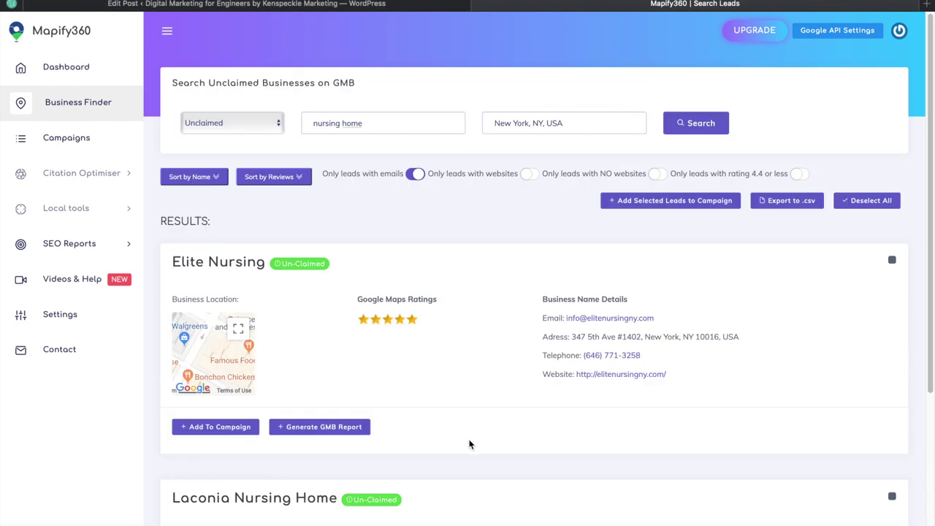
View Elite Nursing's website in a new tab, then close it.
right_click(593, 373)
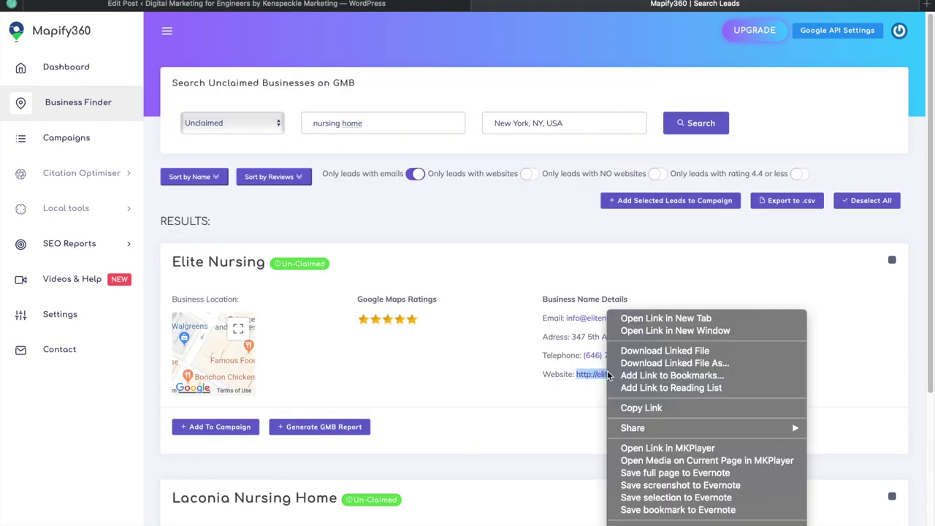
click(666, 317)
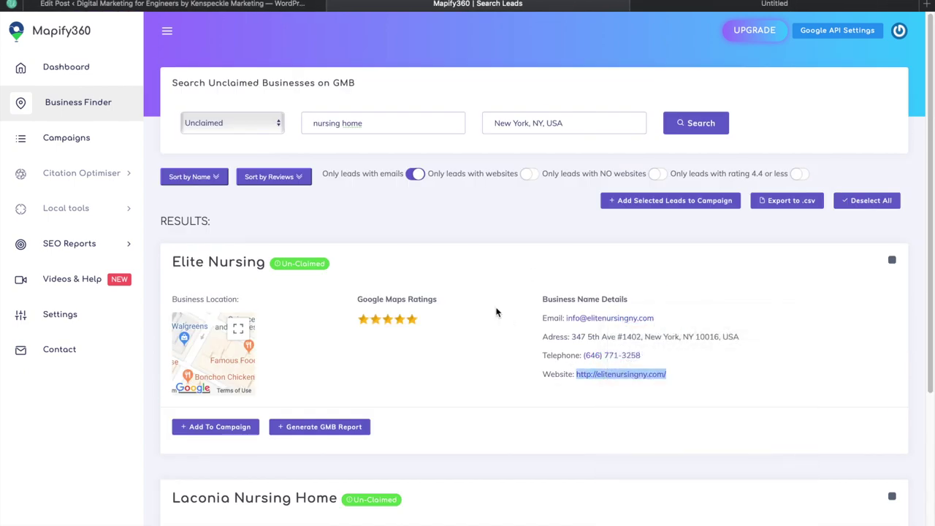
click(754, 6)
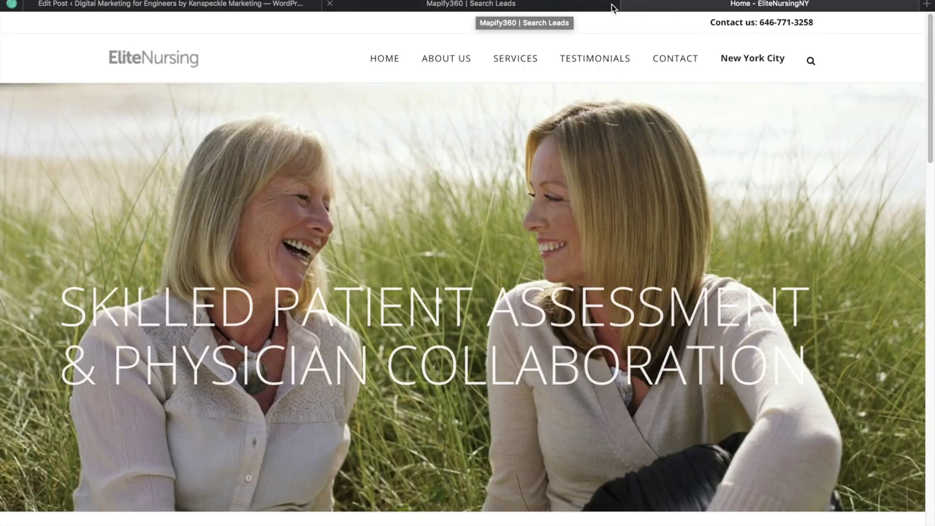
key(super+w)
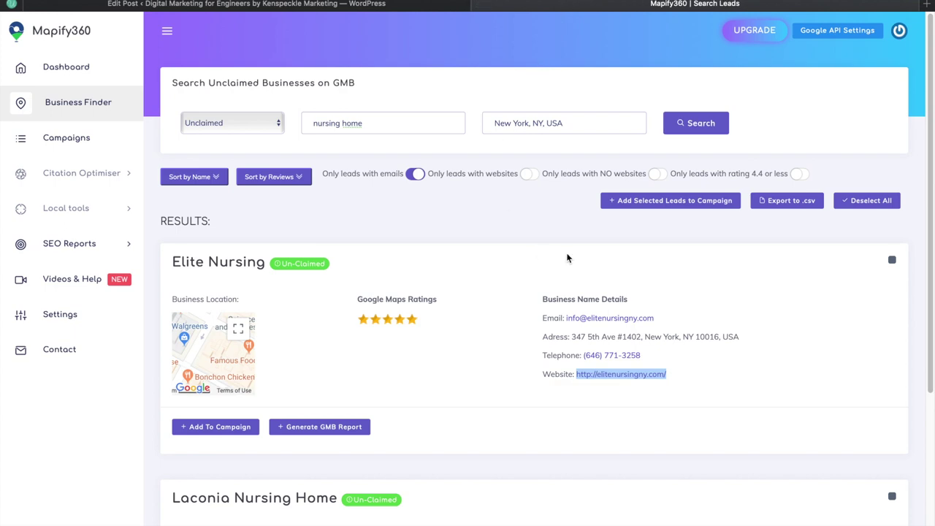
Open Elite Retirement Group's website in a new tab, browse its homepage, then close it.
scroll(726, 296, down, 3)
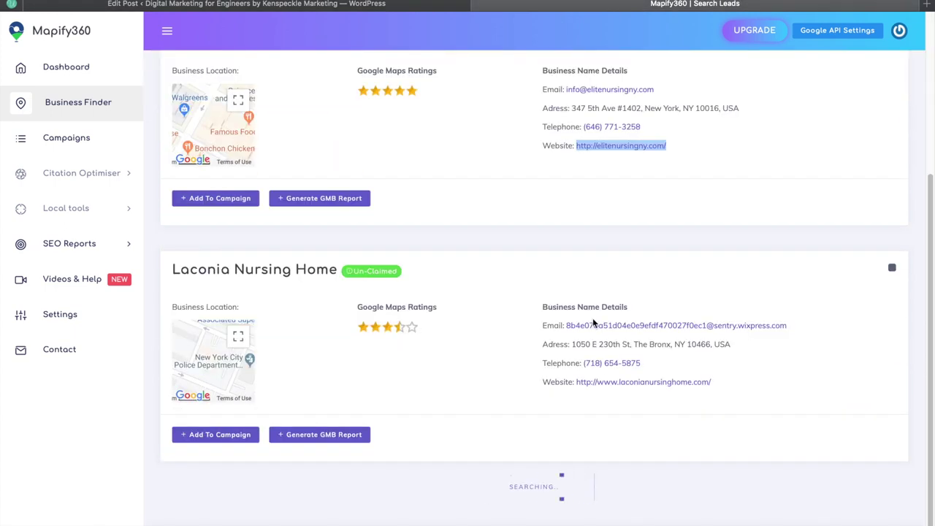
scroll(449, 352, down, 3)
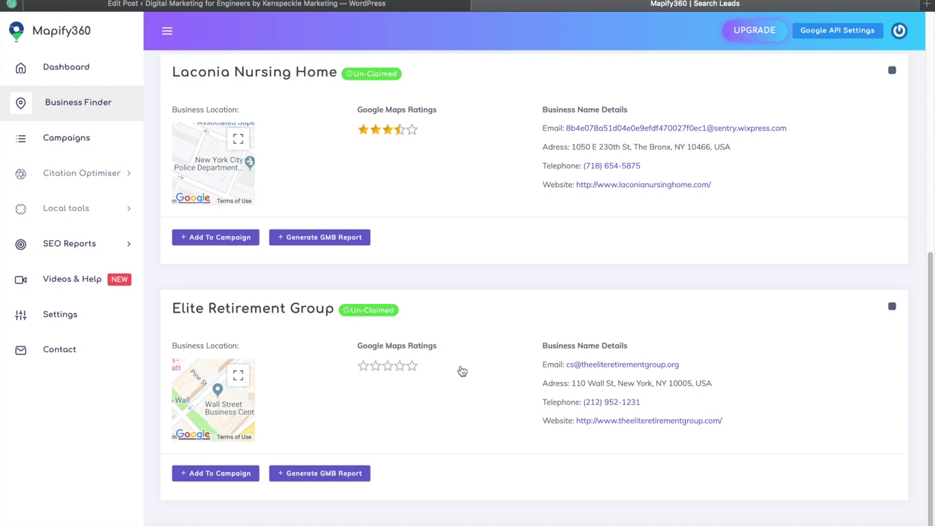
right_click(634, 421)
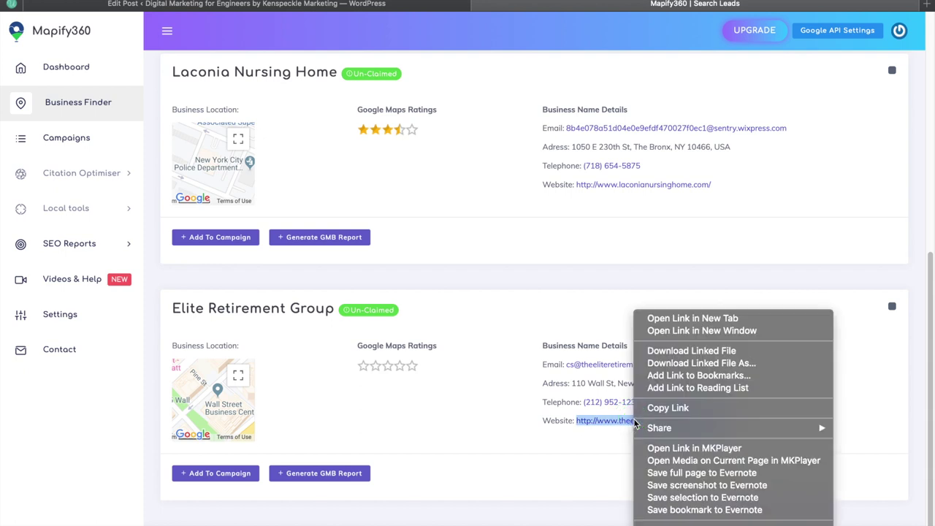
click(687, 319)
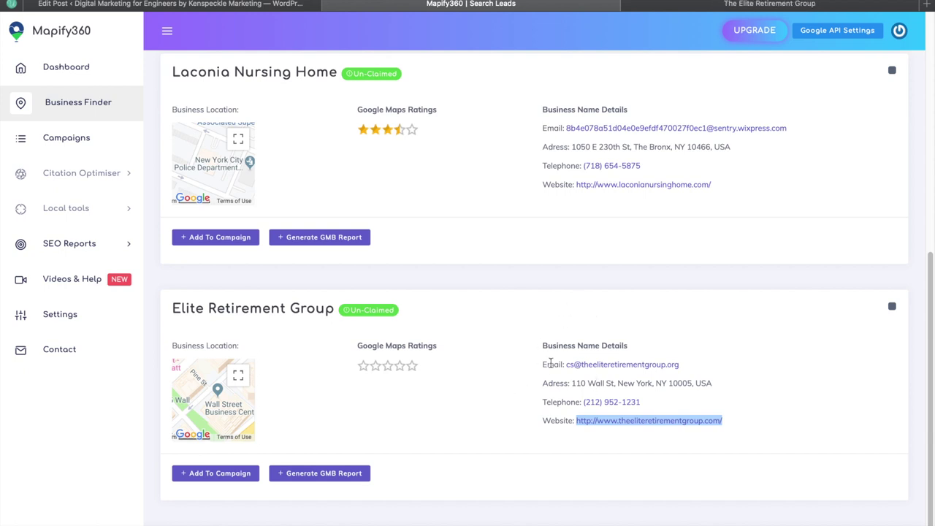
scroll(549, 363, up, 6)
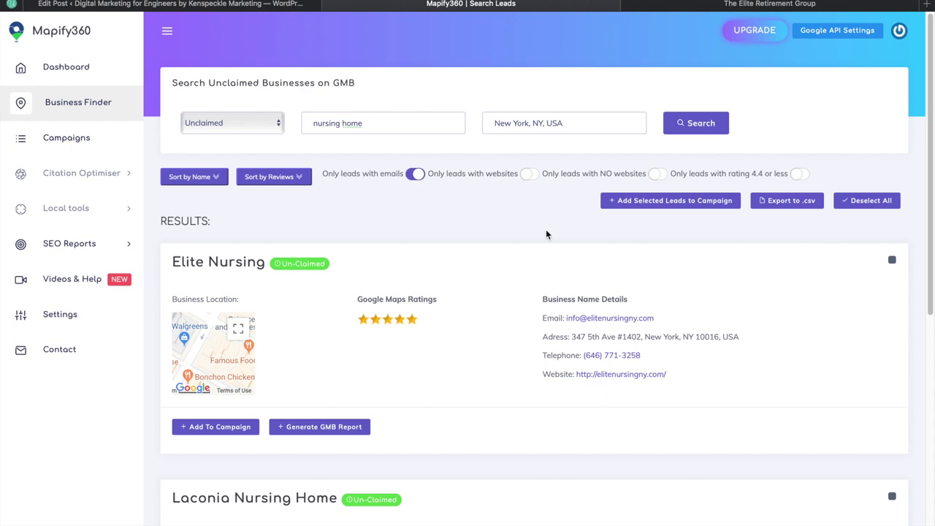
click(759, 4)
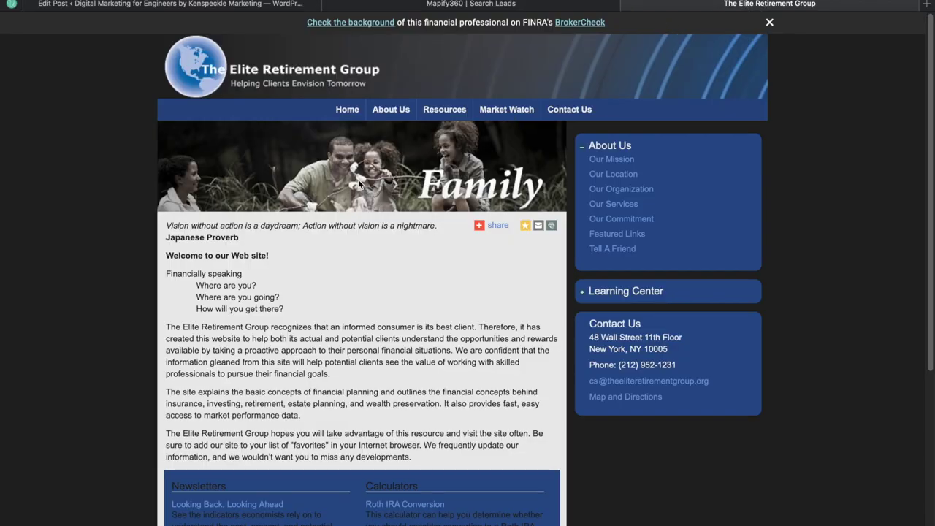
scroll(412, 283, down, 4)
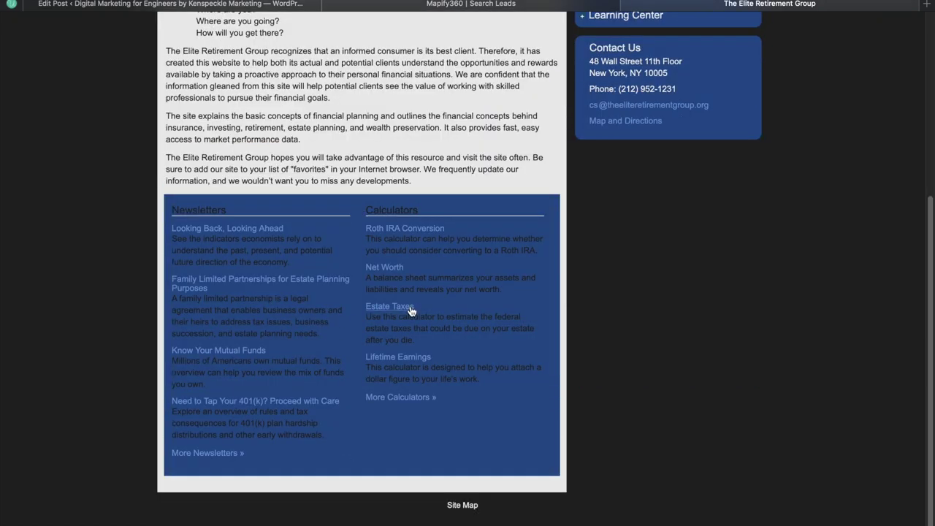
scroll(418, 313, up, 4)
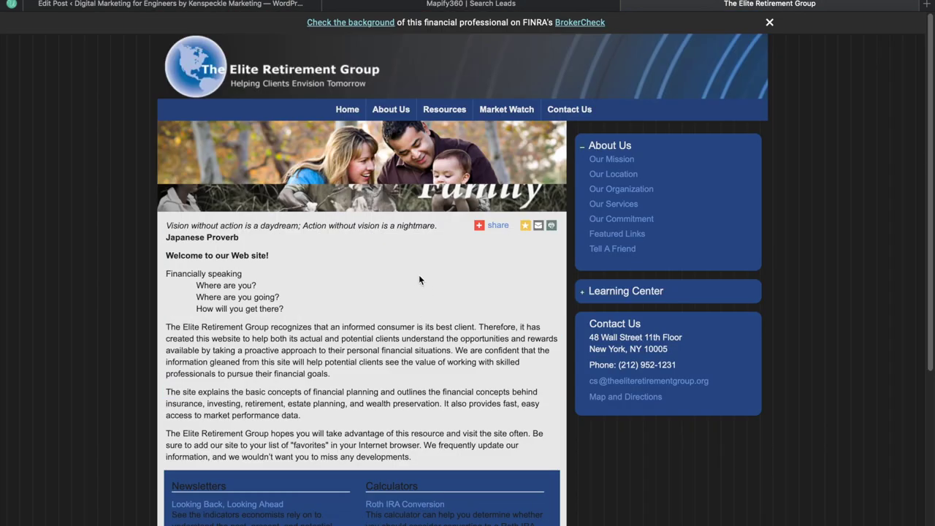
scroll(431, 272, down, 4)
scroll(438, 263, up, 4)
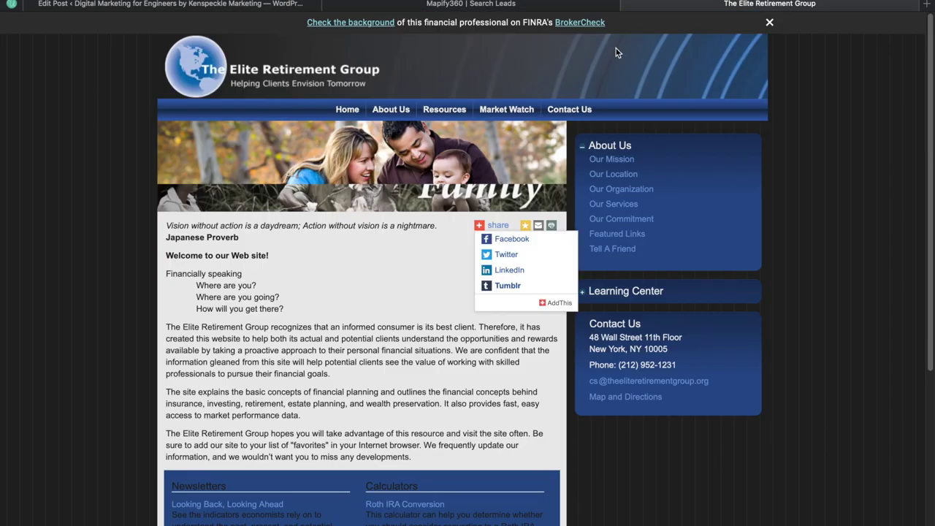
click(629, 5)
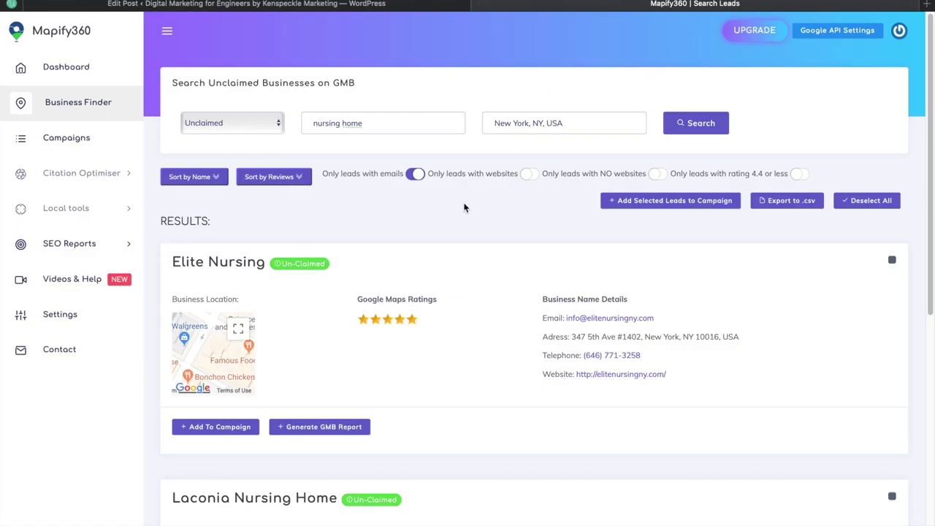
scroll(566, 234, down, 5)
scroll(537, 241, up, 5)
scroll(562, 249, down, 5)
scroll(530, 264, up, 5)
scroll(512, 240, down, 5)
scroll(507, 246, up, 5)
scroll(492, 250, down, 5)
scroll(495, 252, up, 5)
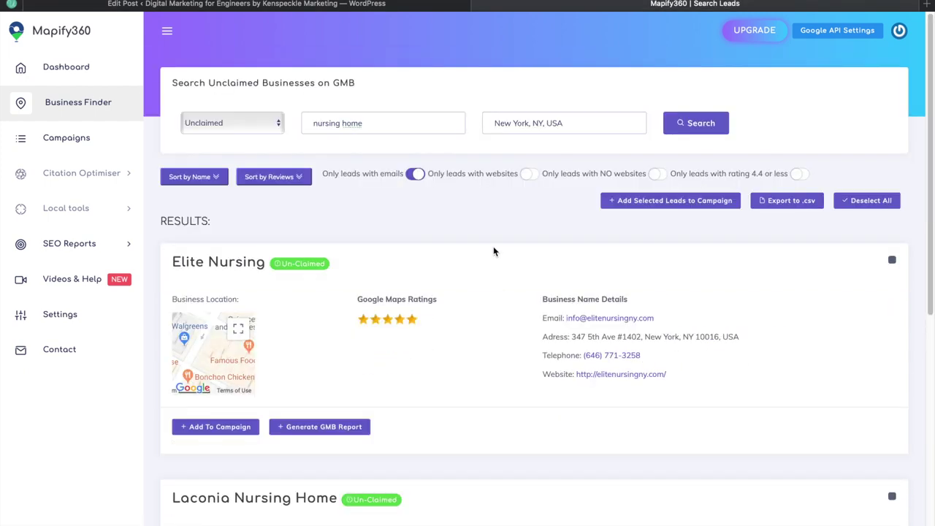